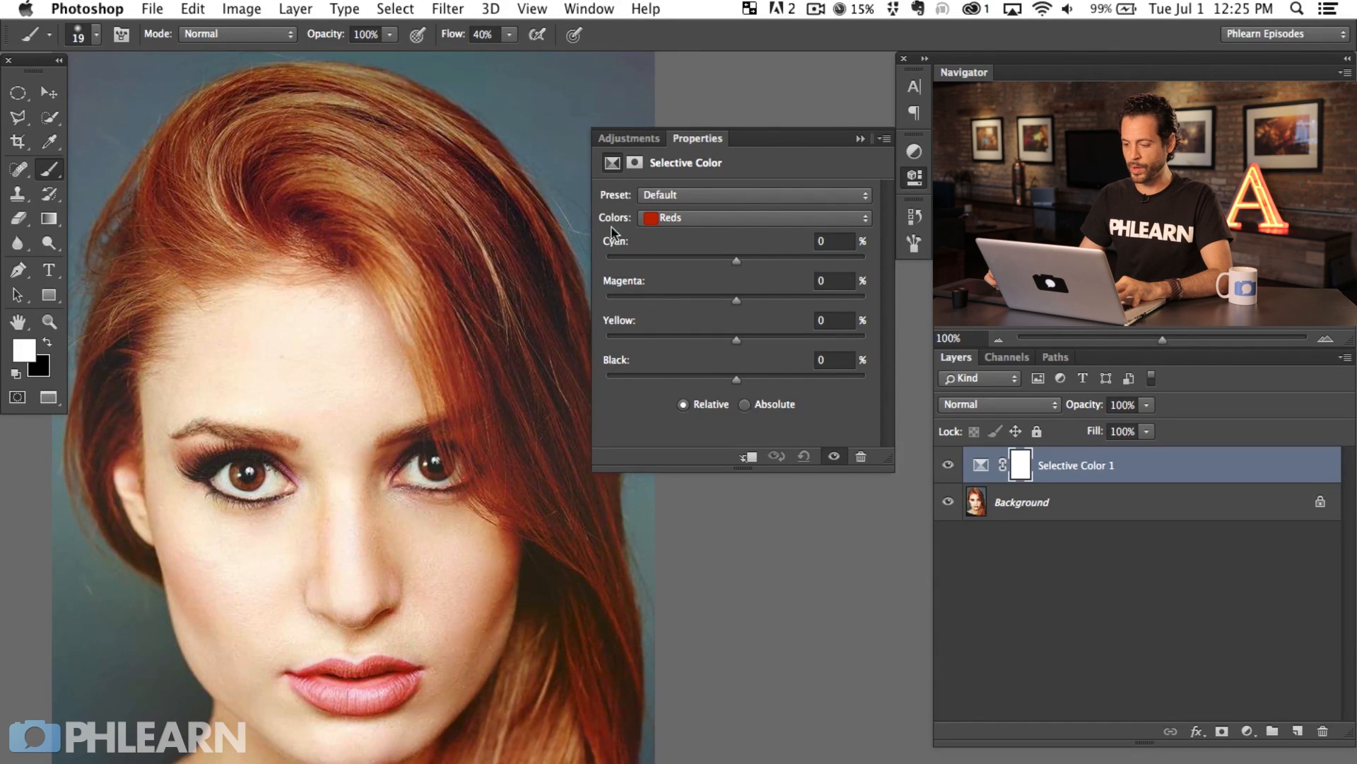
Try Selective Color values for the Reds of Cyan +19%, Magenta +5%, Yellow +56% and Black -28%.
left_click_drag(487, 342, 519, 321)
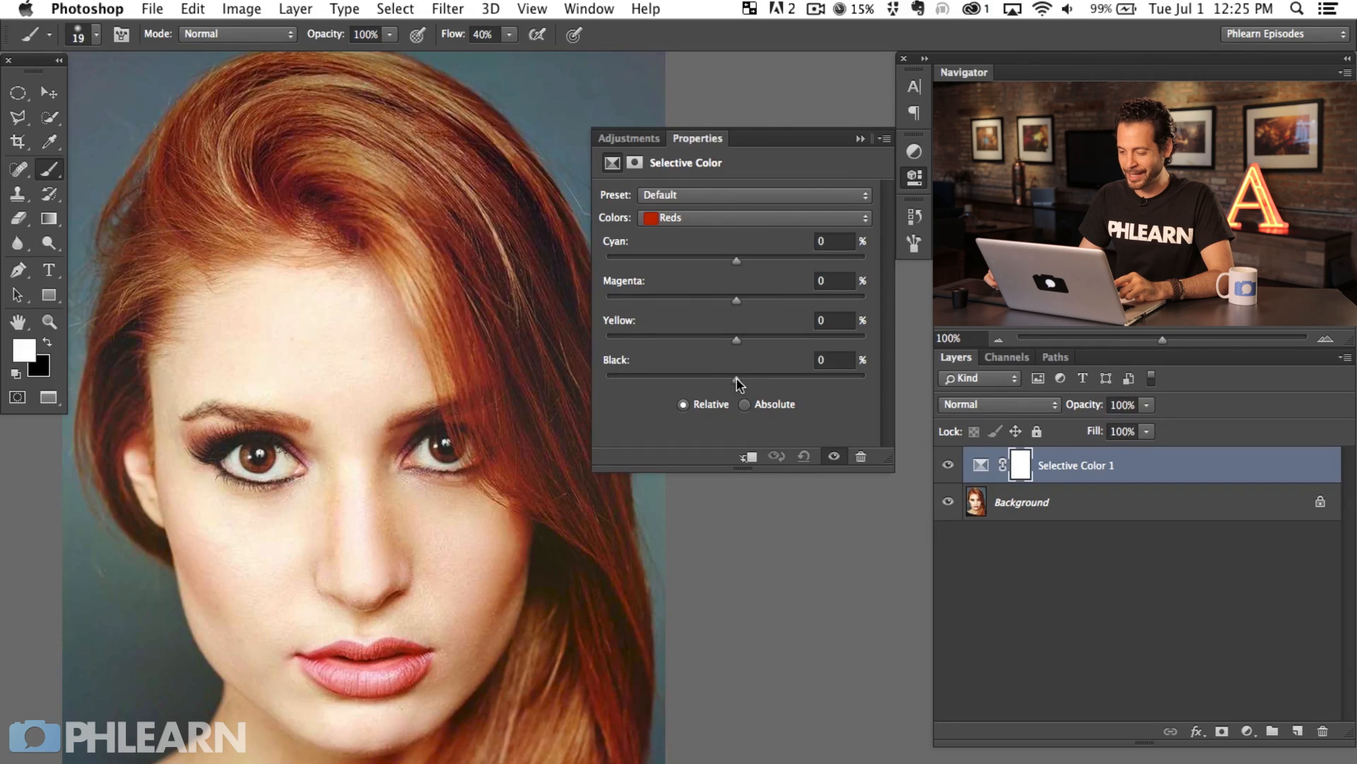
left_click_drag(746, 376, 700, 381)
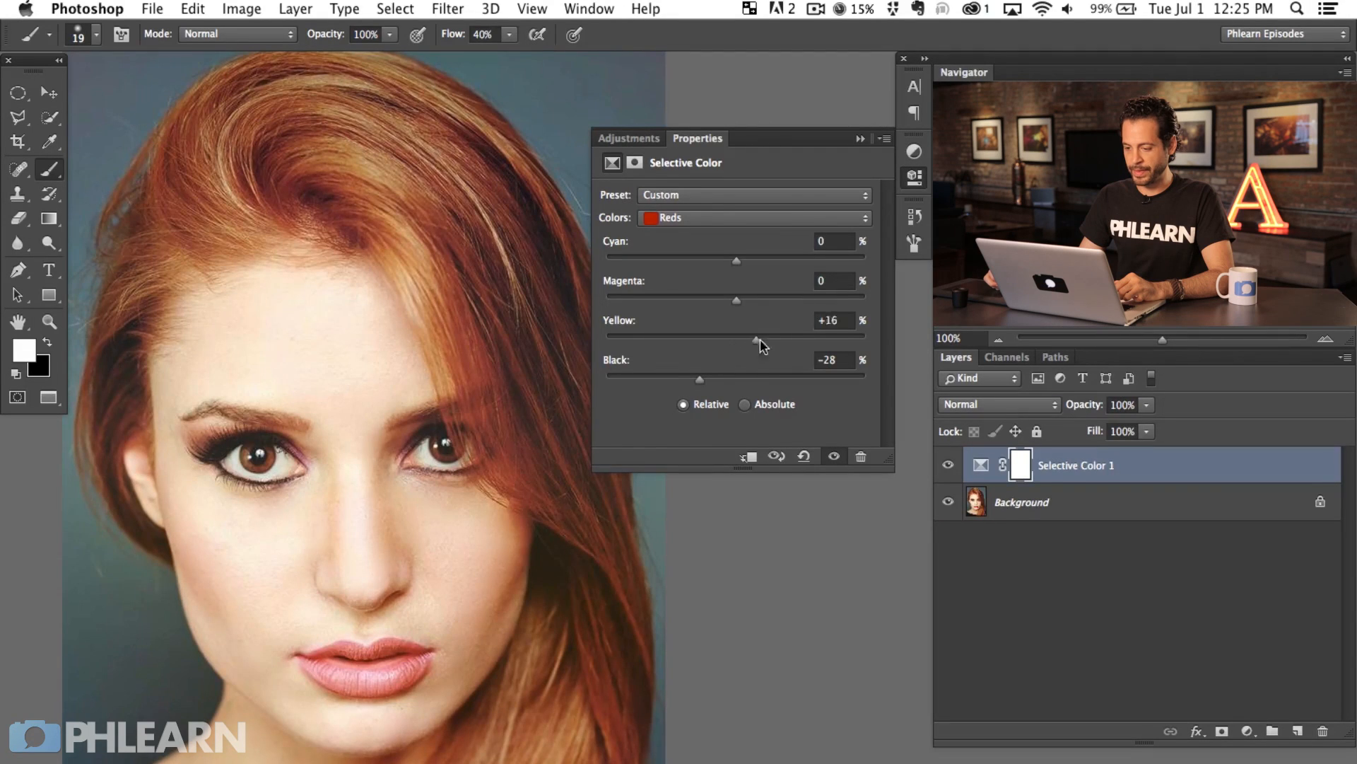
mouse_move(788, 346)
left_mouse_down()
mouse_move(822, 352)
mouse_move(810, 352)
left_mouse_up()
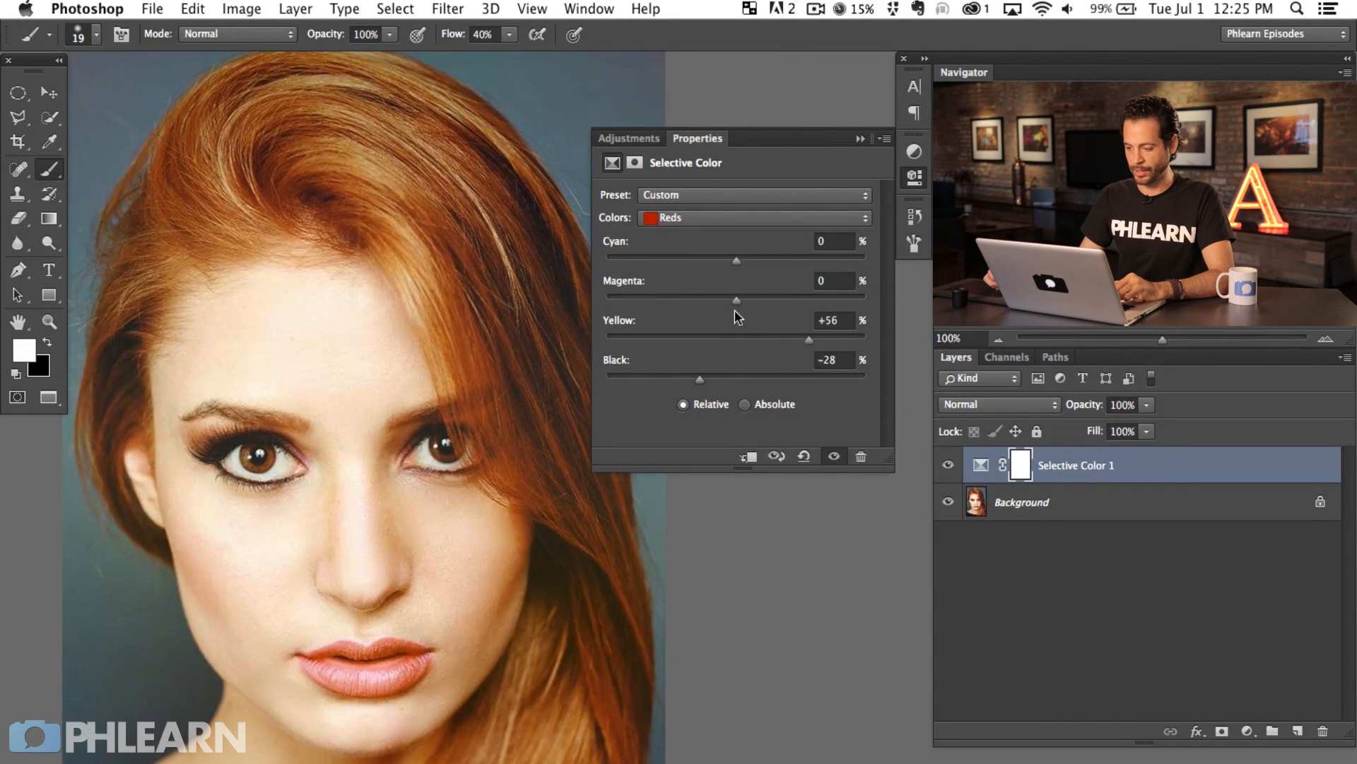
left_click_drag(738, 296, 693, 299)
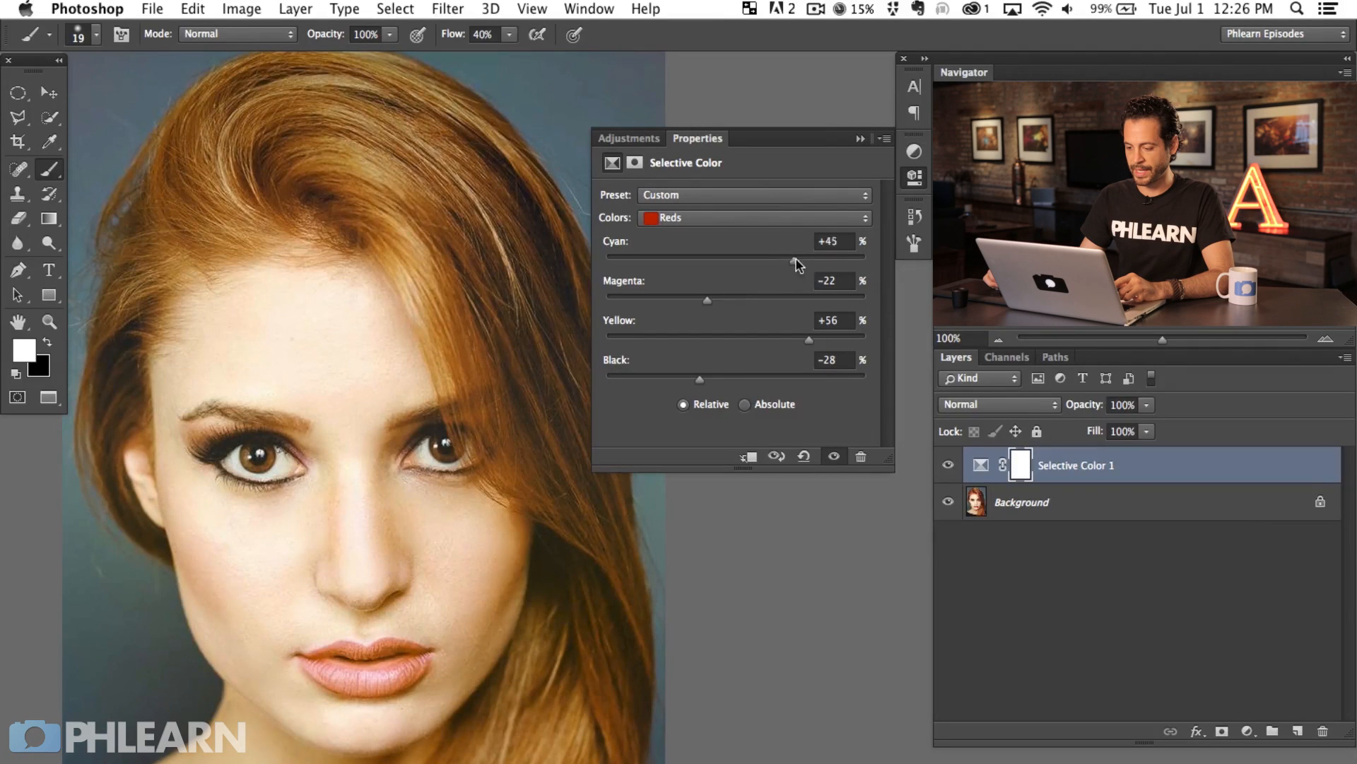
left_click_drag(802, 265, 799, 277)
left_click_drag(717, 270, 743, 295)
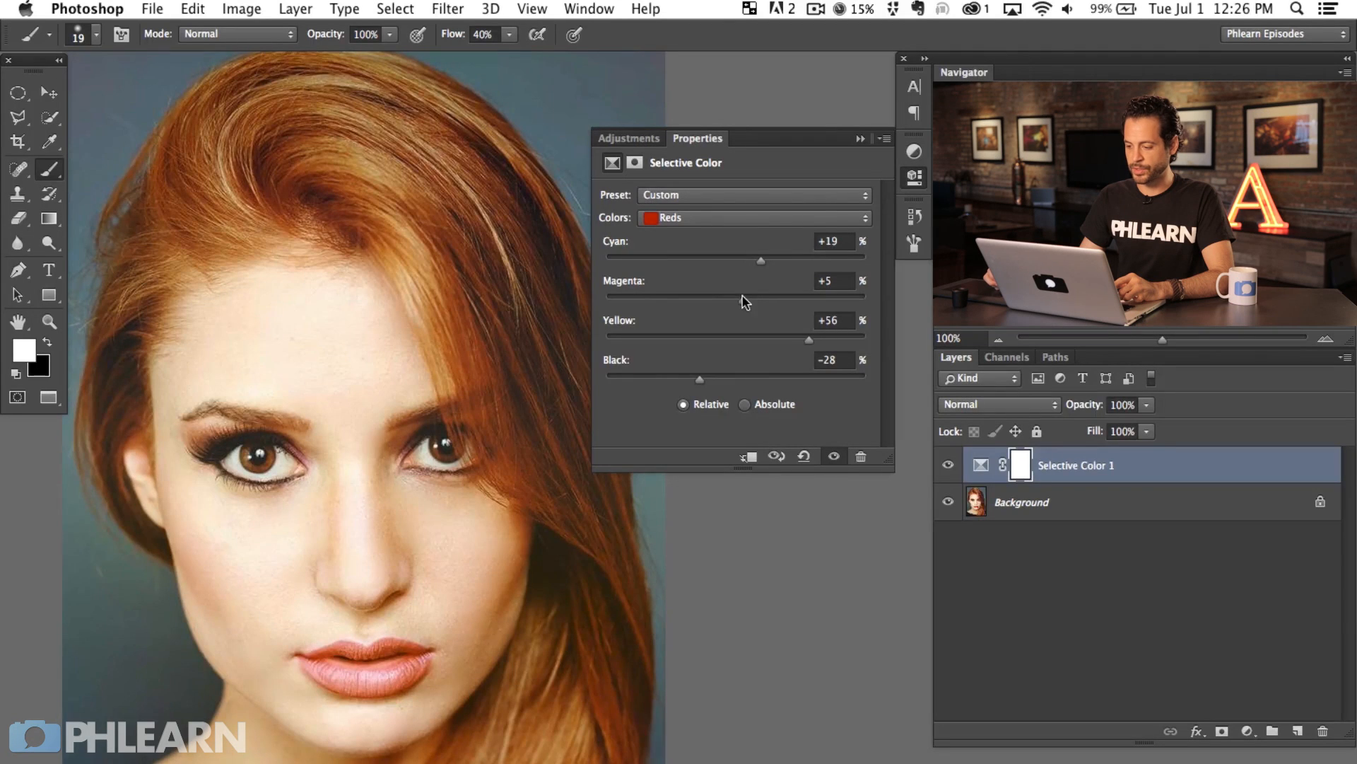
Set the Reds in the Selective Color adjustment to Cyan +31%, Magenta -29%, Yellow -26% and Black -3%.
left_click_drag(810, 340, 693, 304)
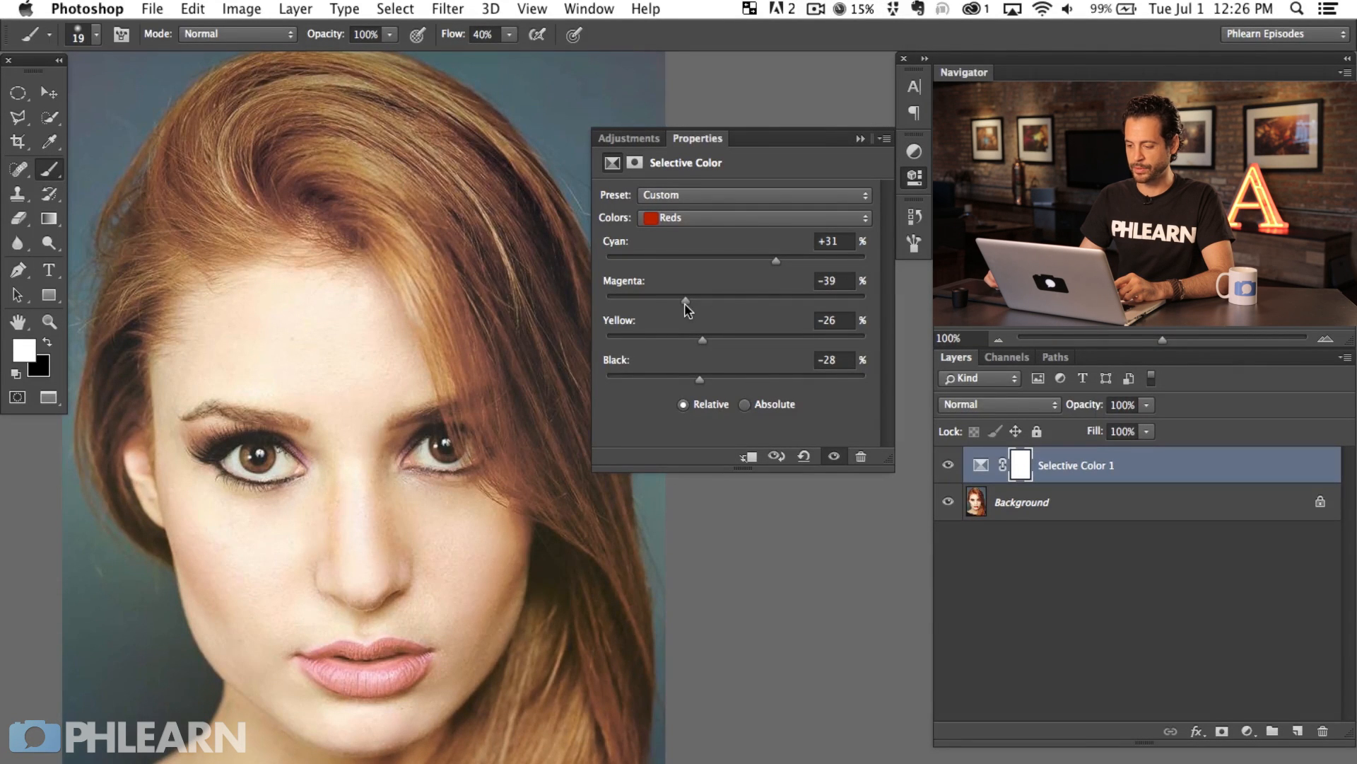
left_click_drag(698, 382, 730, 367)
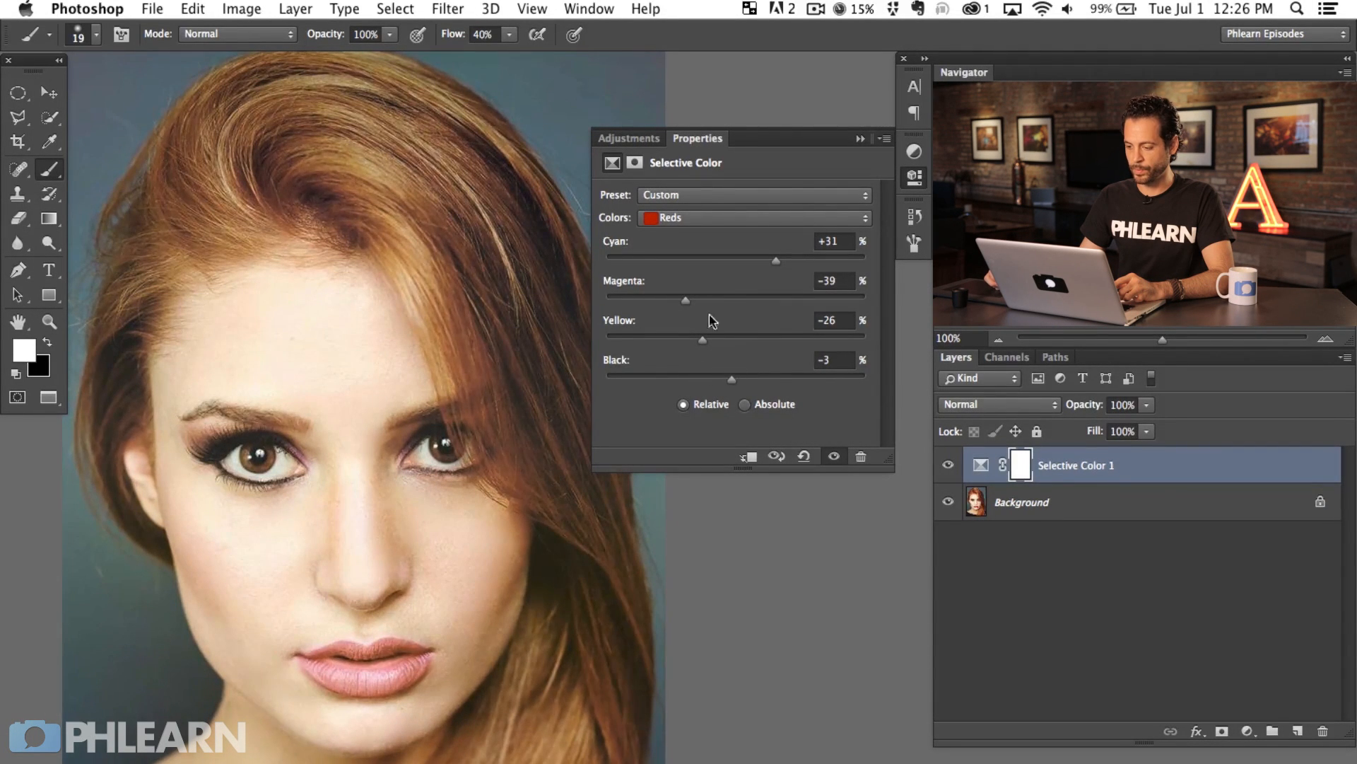
mouse_move(685, 299)
left_mouse_down()
mouse_move(751, 305)
mouse_move(697, 301)
left_mouse_up()
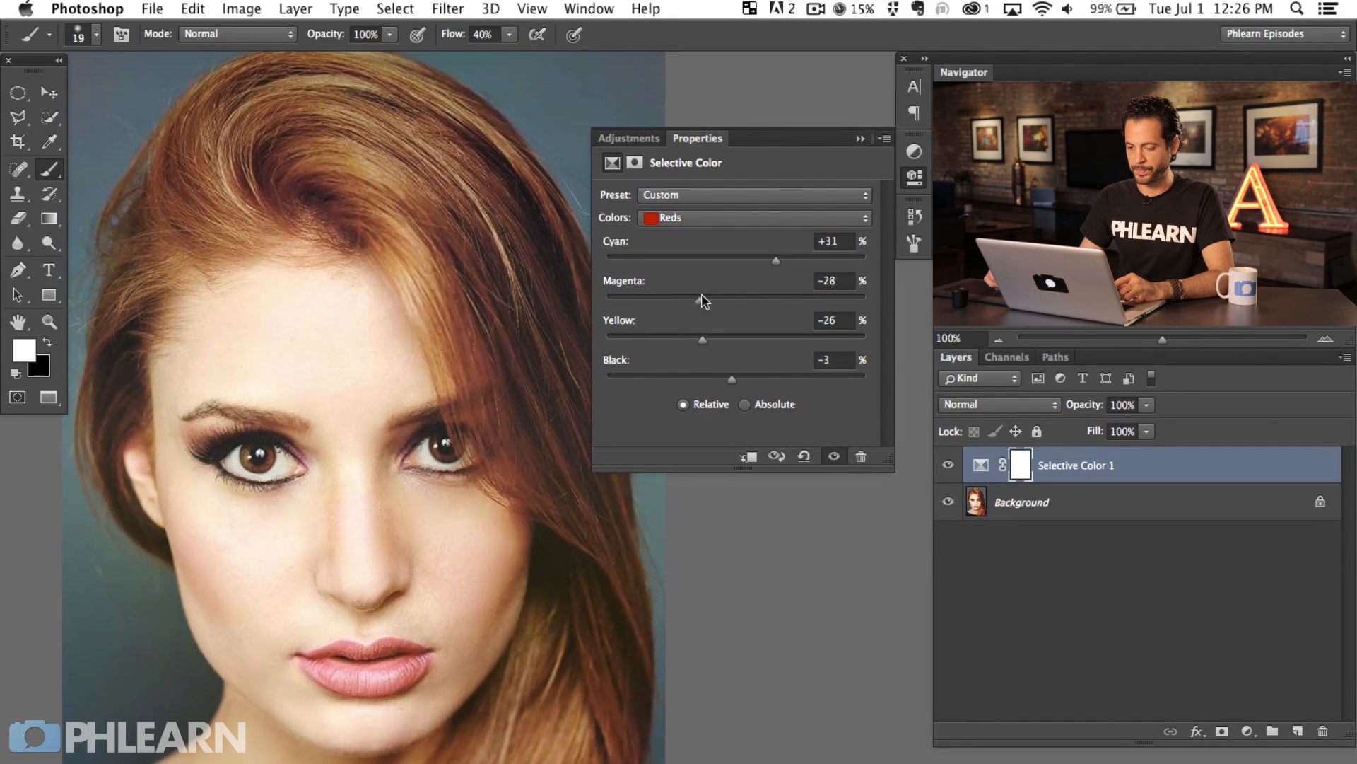
left_click_drag(702, 302, 698, 301)
Compare the whole portrait with and without the Selective Color adjustment, leaving the adjustment visible.
key("super+minus")
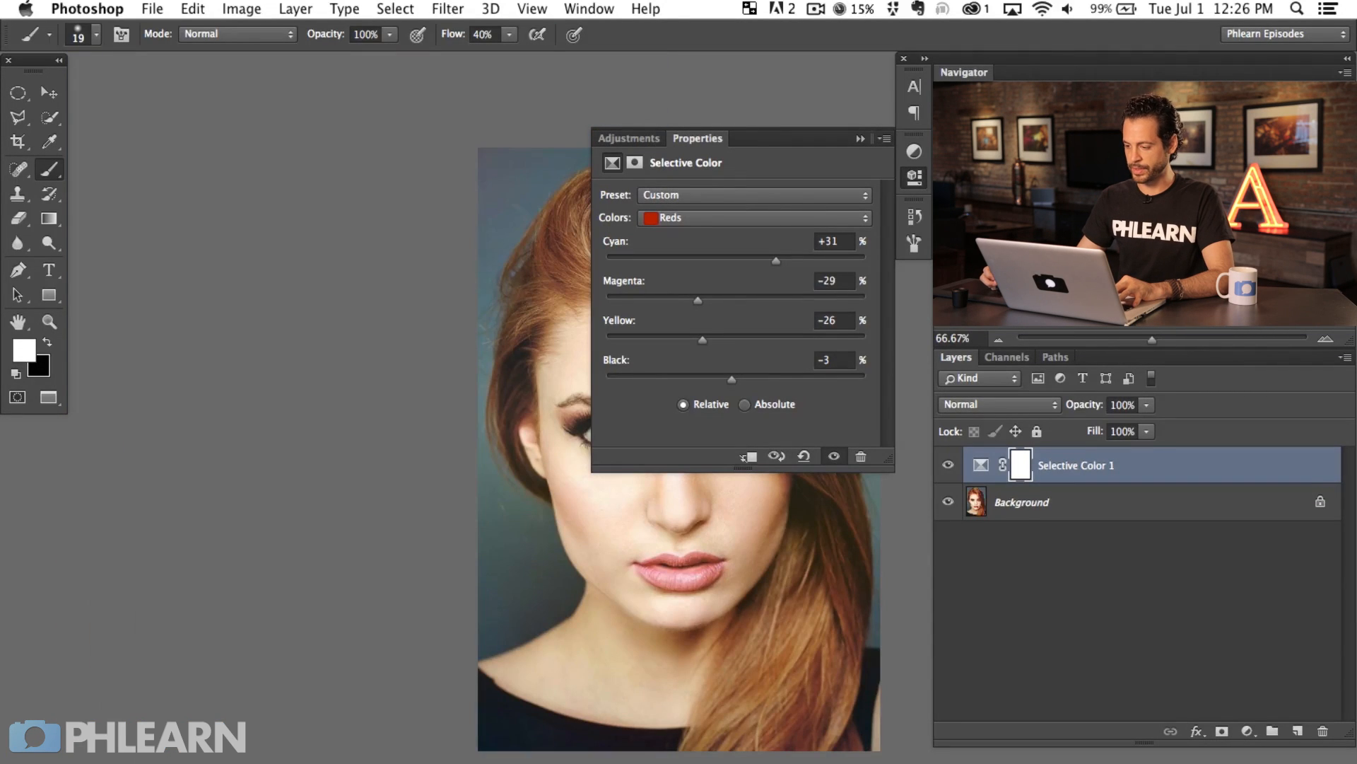
left_click(915, 176)
scroll(804, 294, "right", 3)
left_click(947, 467)
left_click(948, 467)
left_click(948, 466)
left_click(949, 466)
scroll(816, 558, "right", 2)
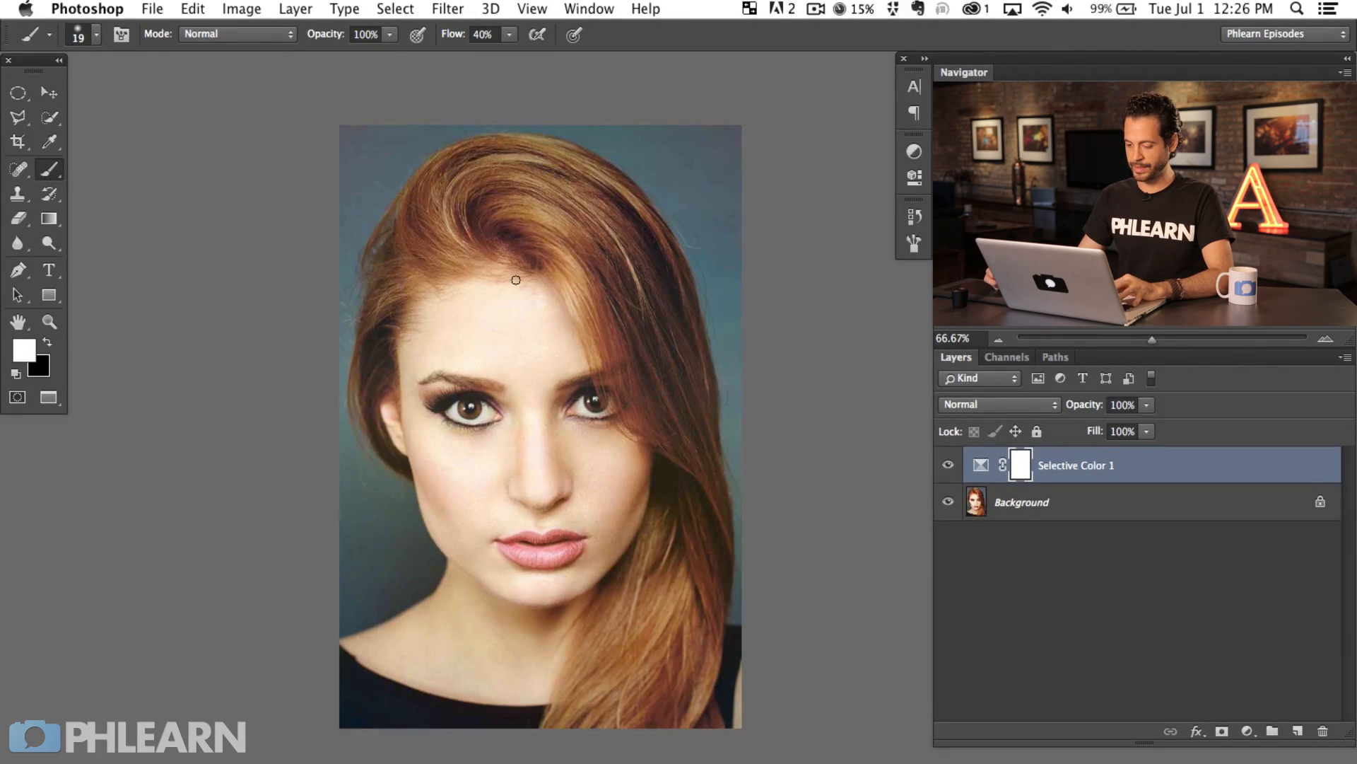
Group the Selective Color layer, name the group "Brown" and collapse it.
key("super+g")
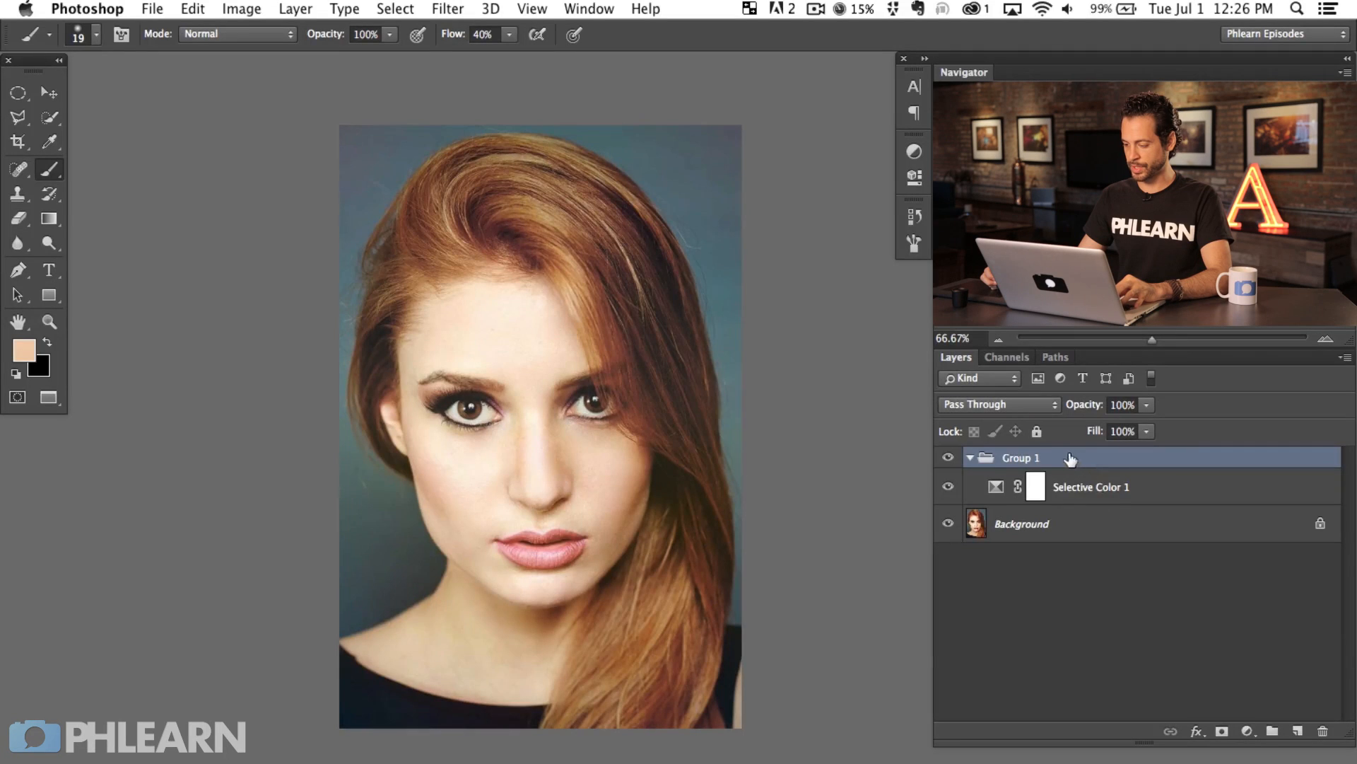
double_click(1036, 459)
type("Brown")
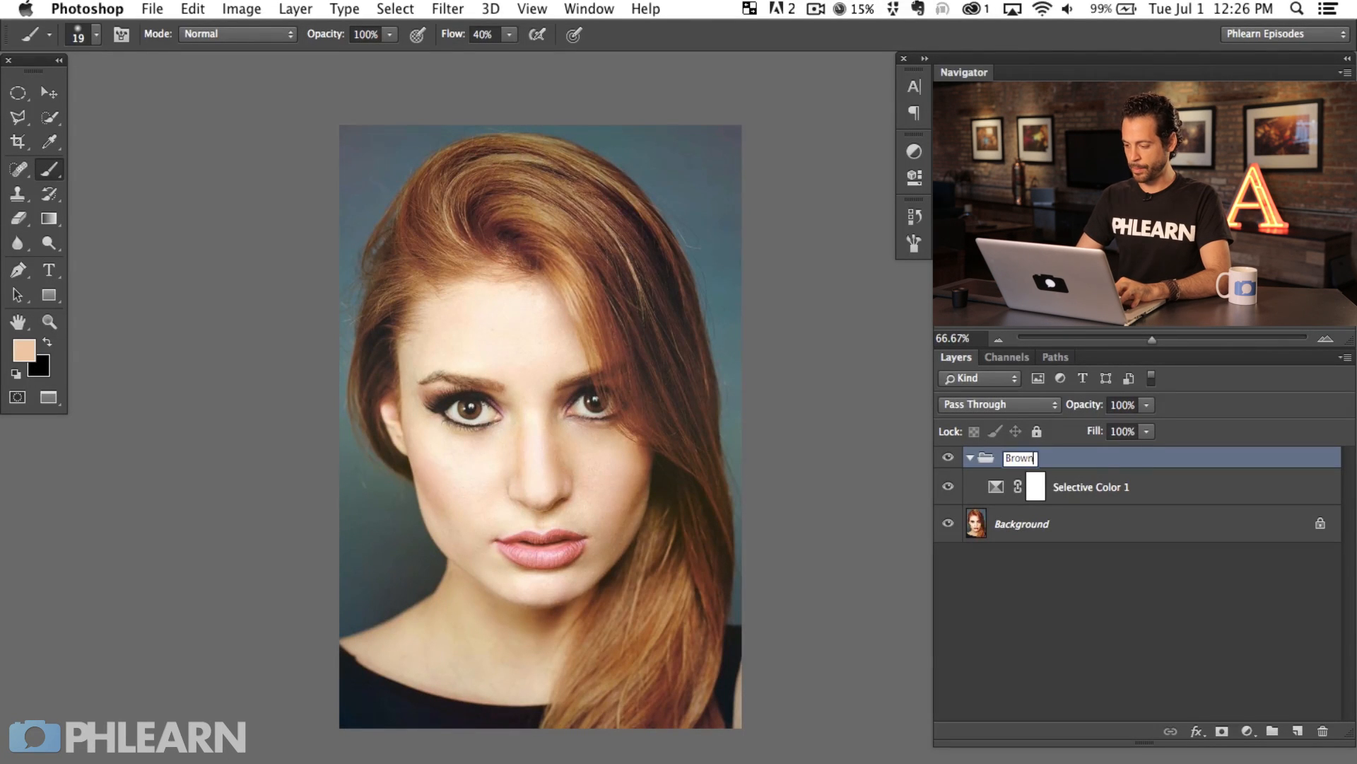
key("Return")
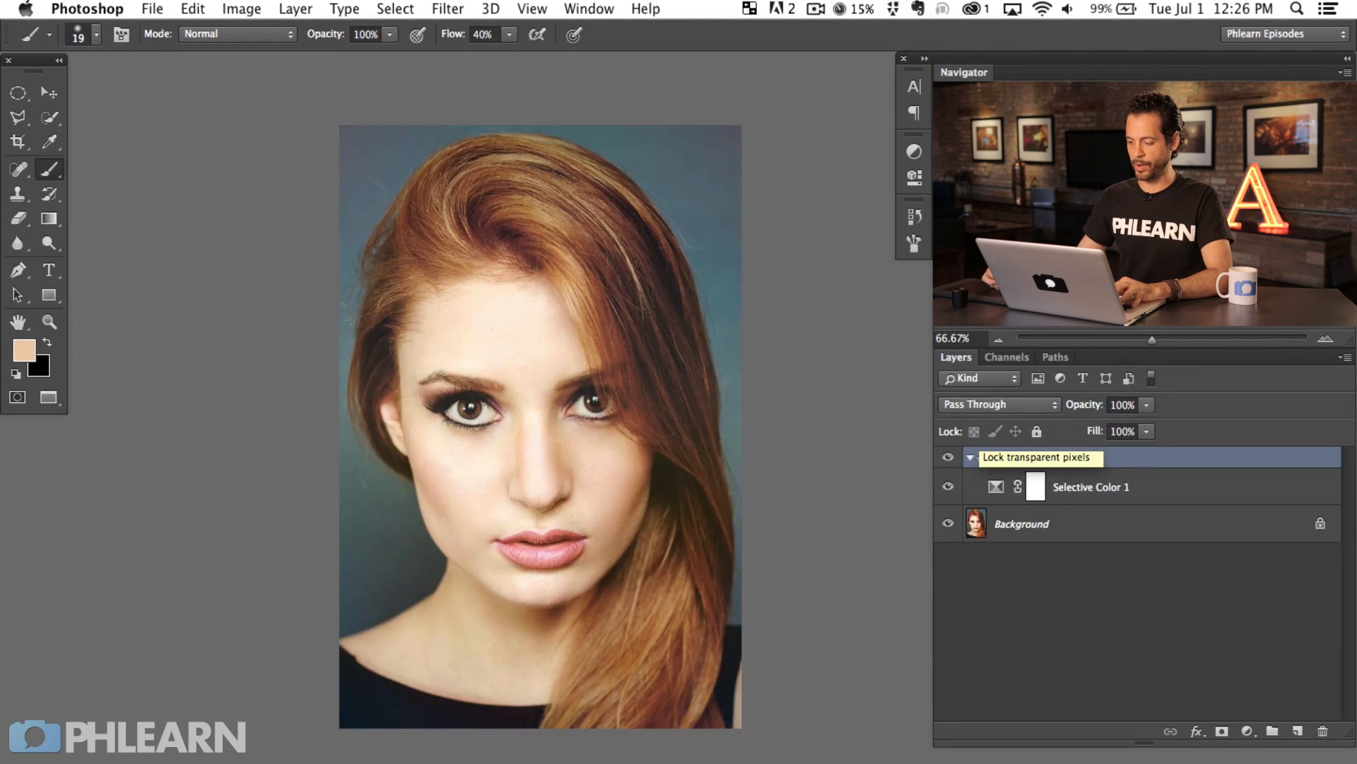
left_click(970, 457)
Compare the portrait with and without the Brown group, leaving the group hidden.
left_click(948, 458)
left_click(949, 457)
left_click(948, 457)
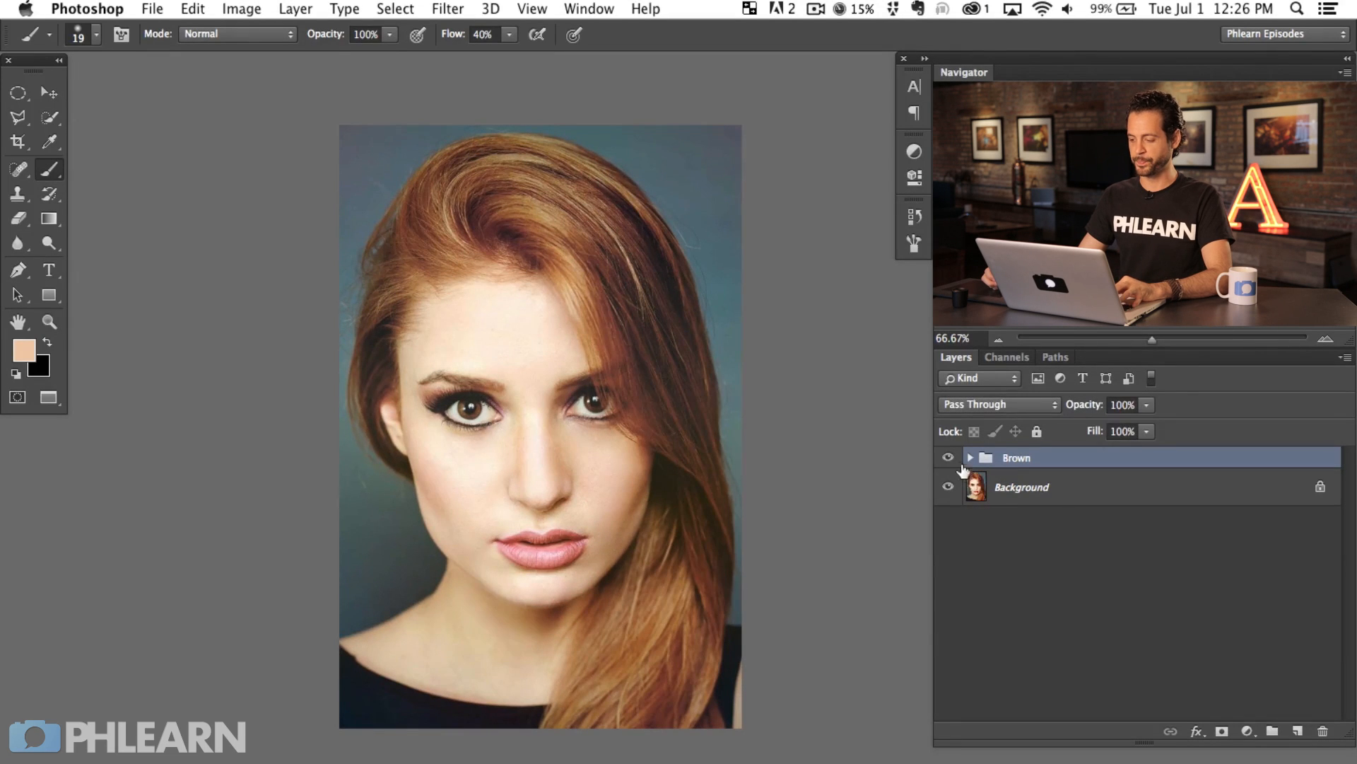
left_click(948, 458)
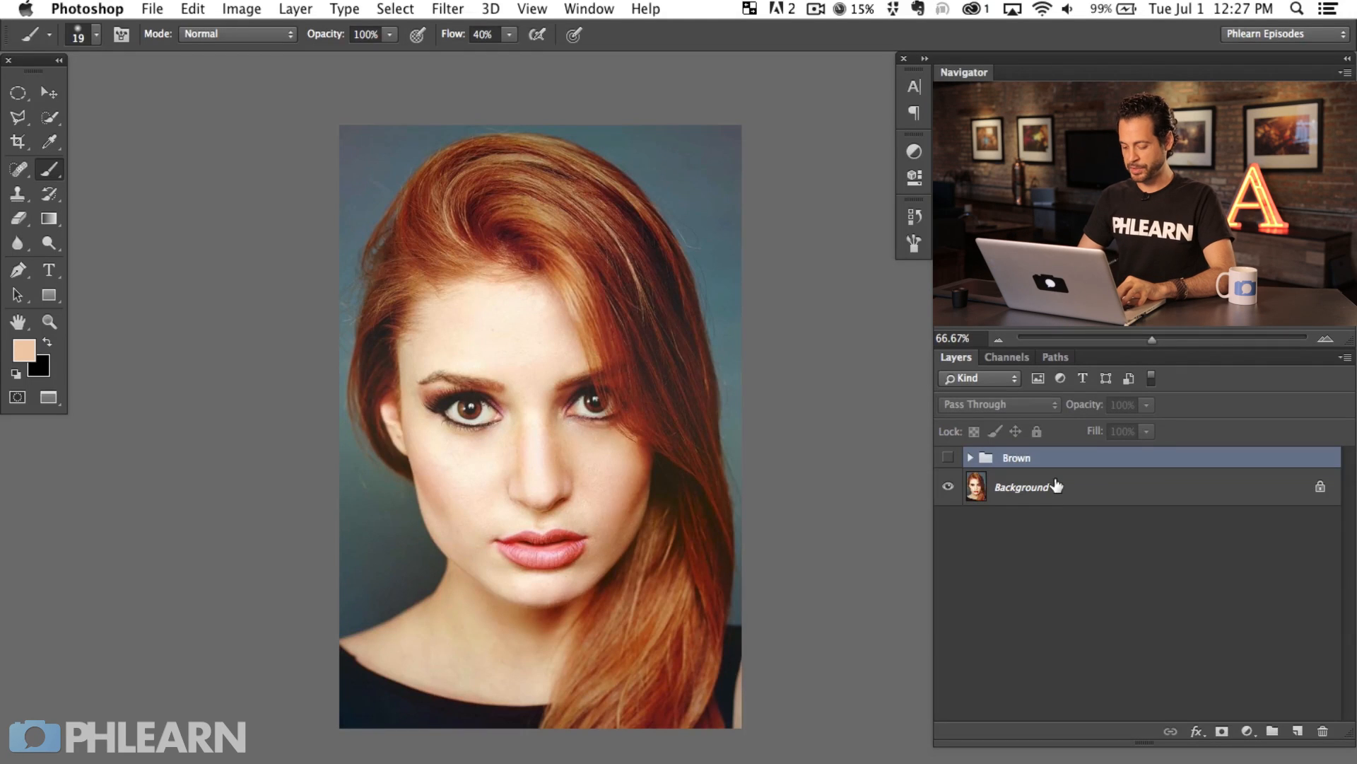
Add a new empty layer above the Brown group and place it in a group named "Black Hair".
key("super+alt+shift+n")
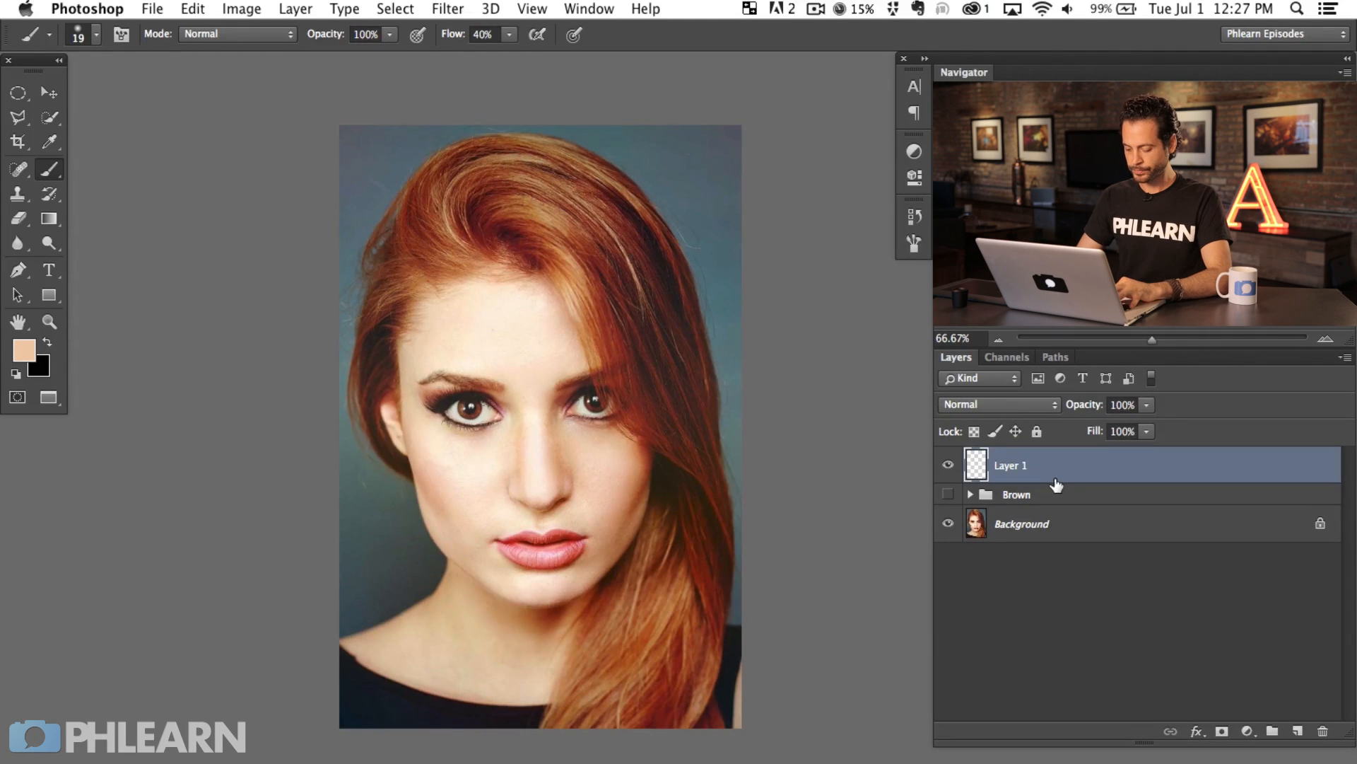
key("super+g")
double_click(1018, 458)
type("Righ")
type("k")
key("Return")
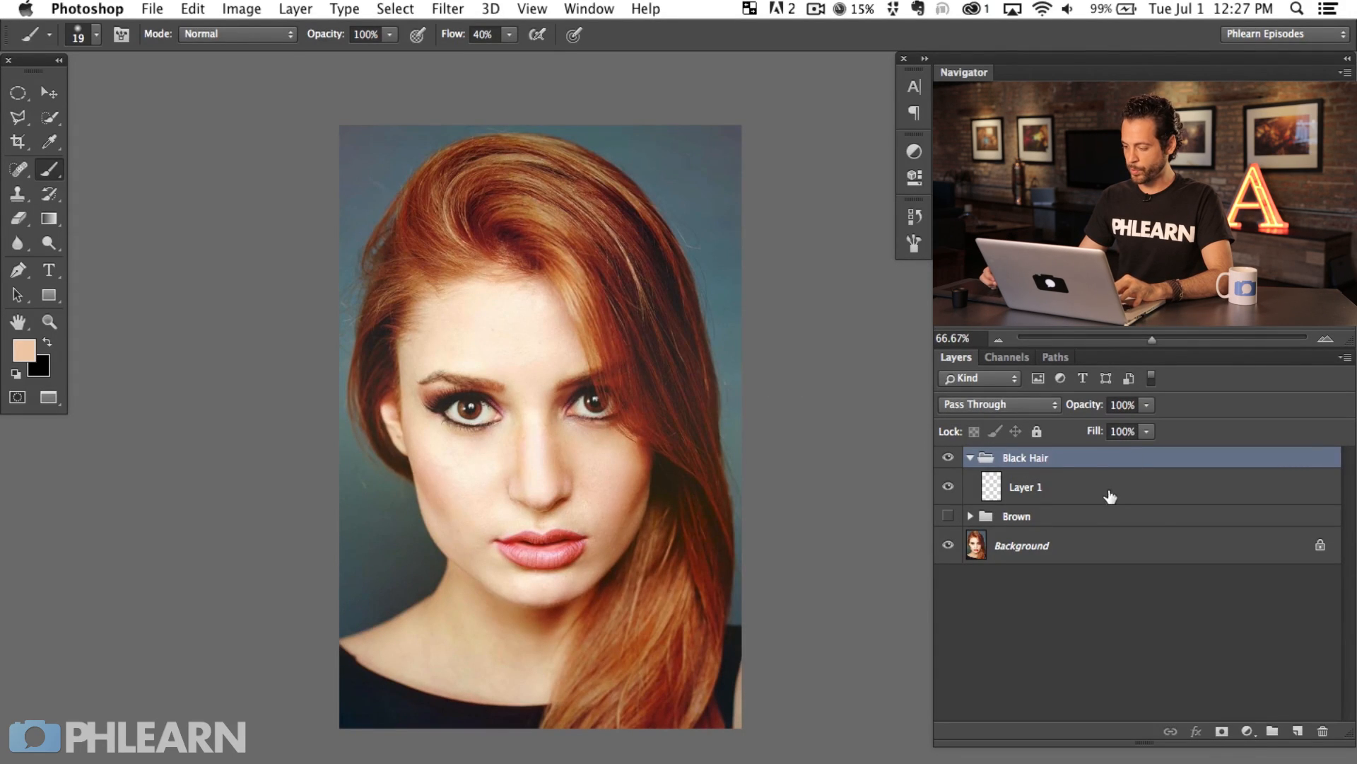
Add a Hue/Saturation adjustment layer above Layer 1 inside the Black Hair group.
left_click(1110, 497)
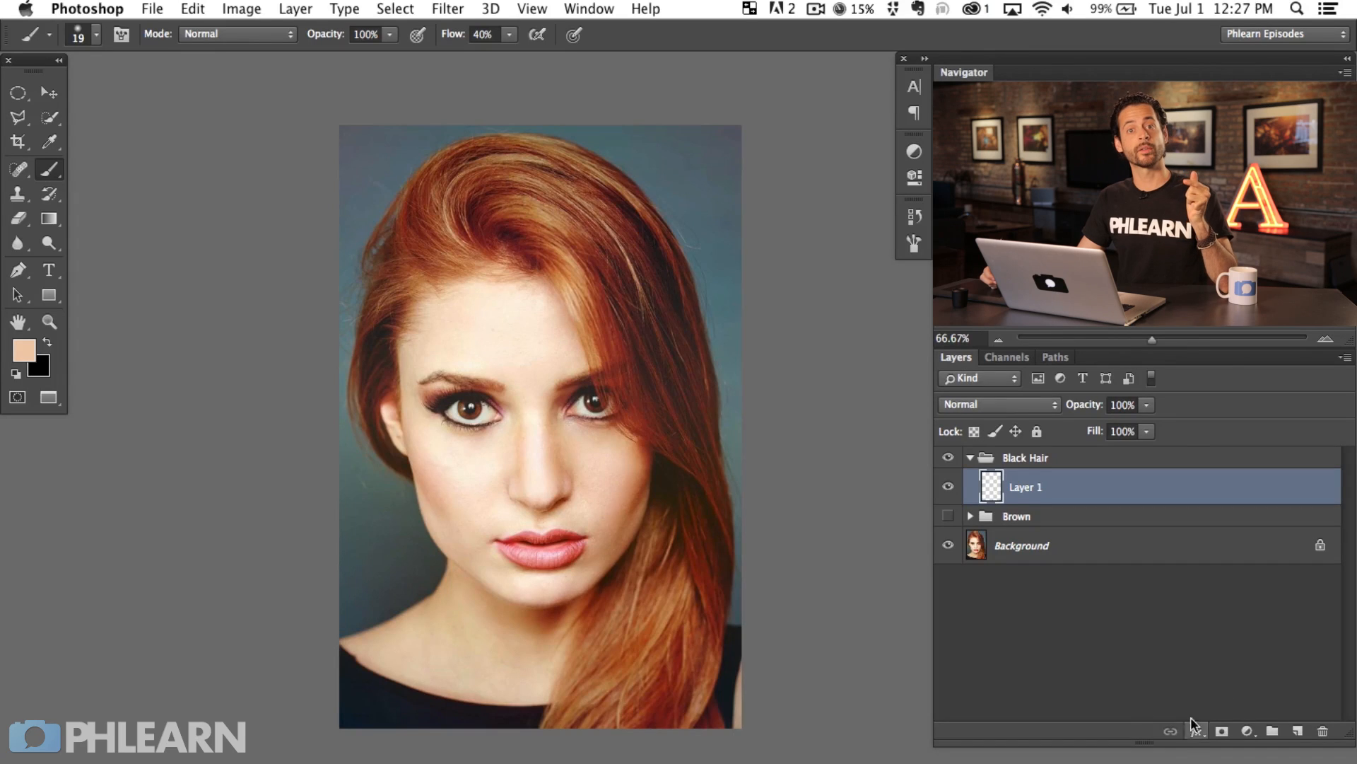
left_click(1247, 731)
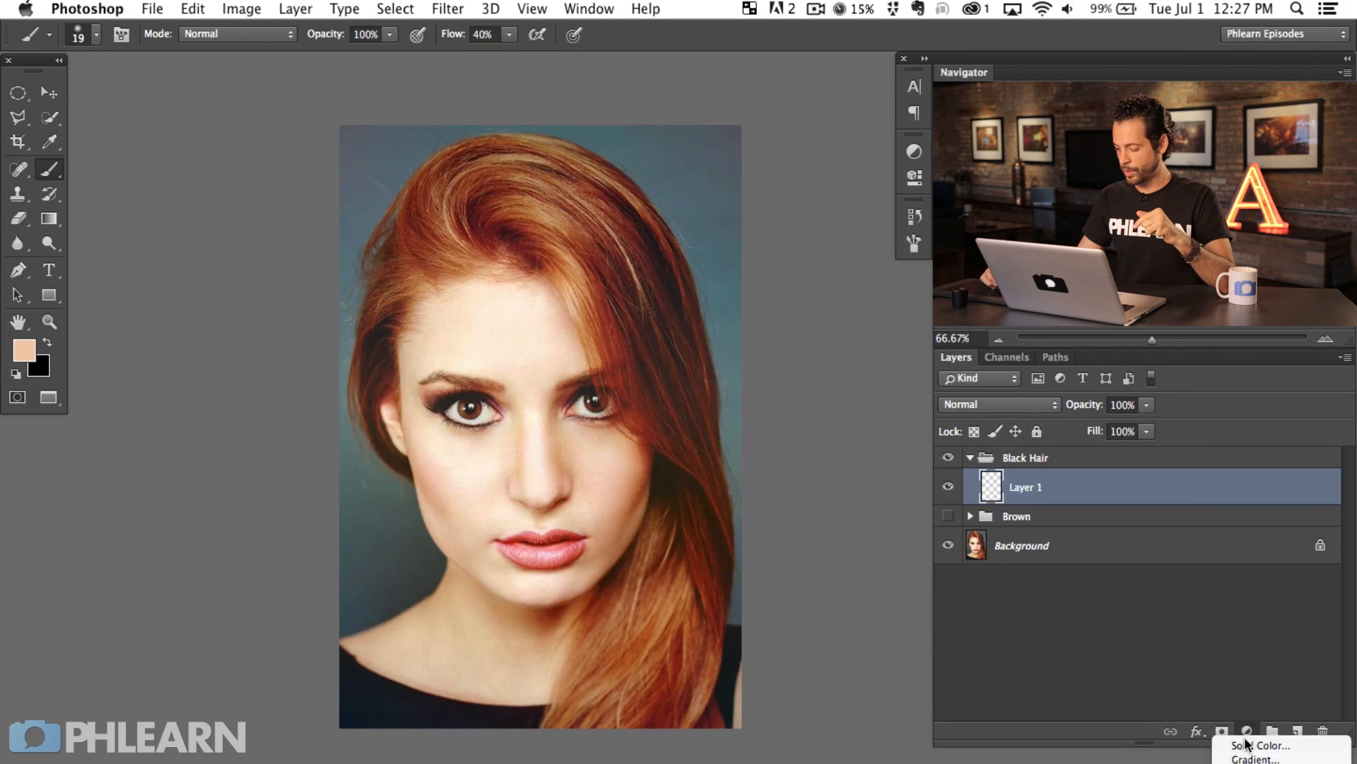
left_click(1266, 755)
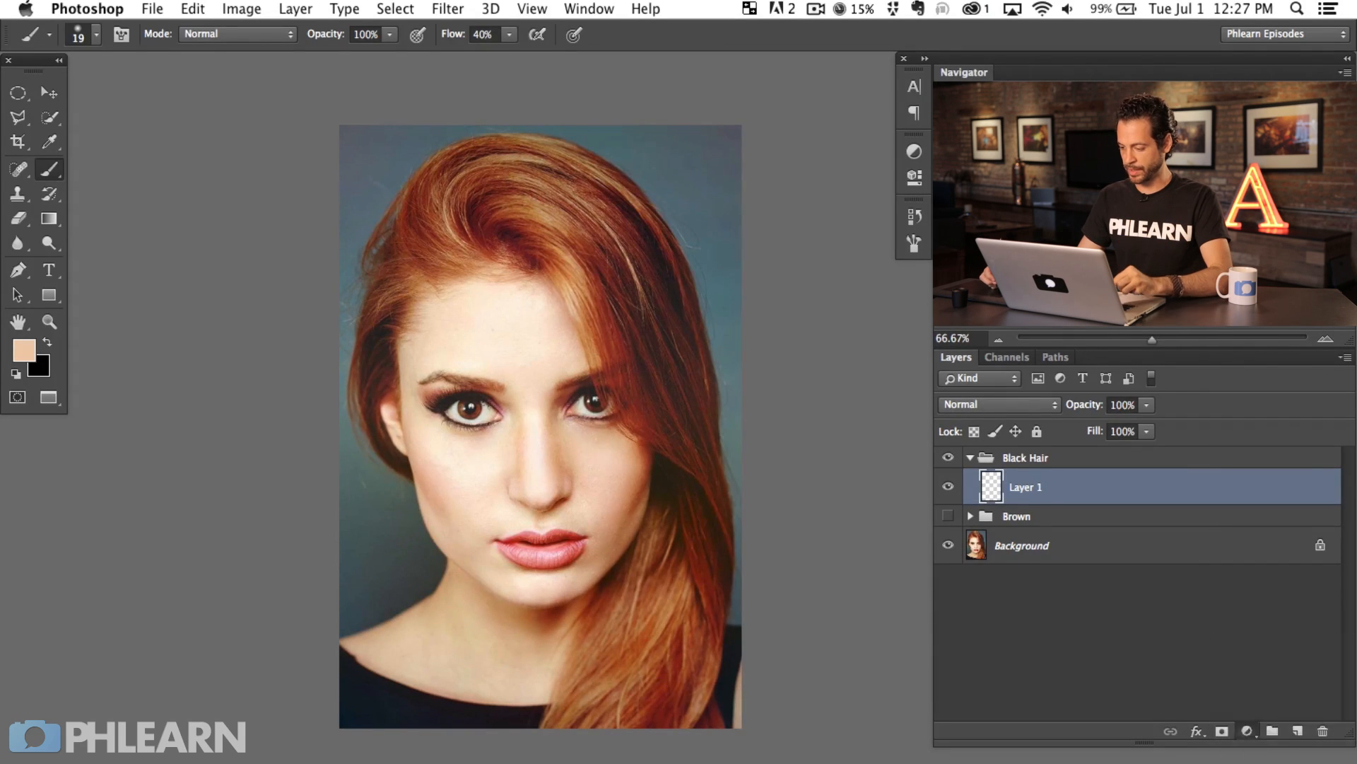
scroll(670, 555, "right", 4)
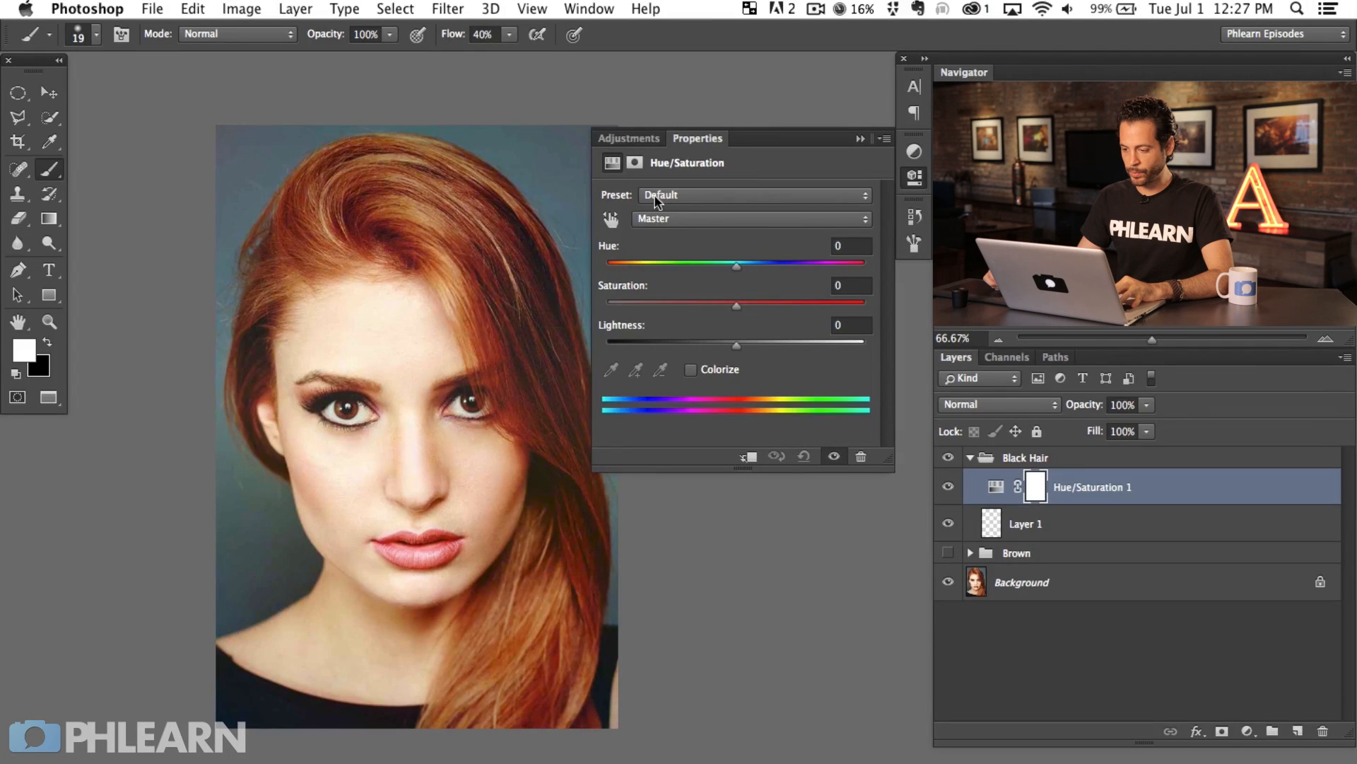
Target the Reds in the Hue/Saturation adjustment, sample the red hair colour, and set Saturation to -100.
left_click(682, 218)
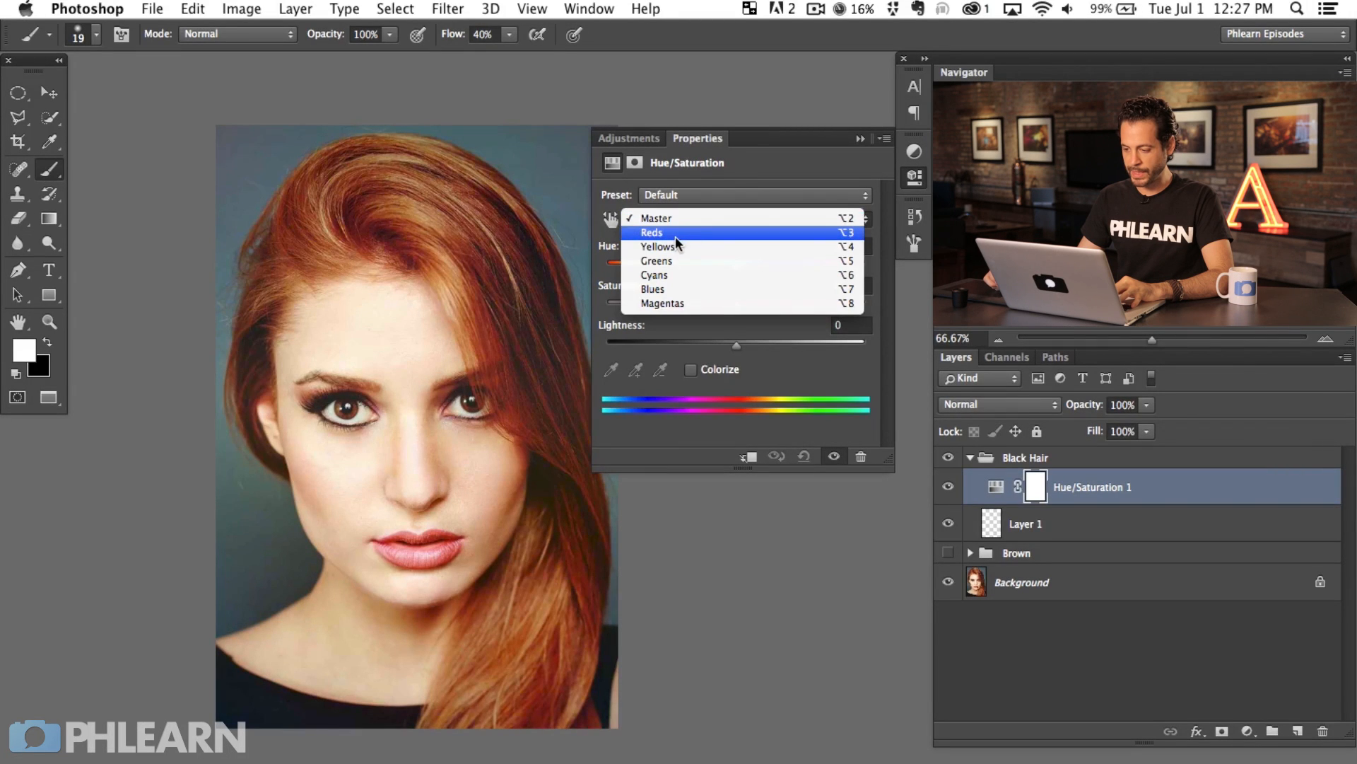
left_click(676, 237)
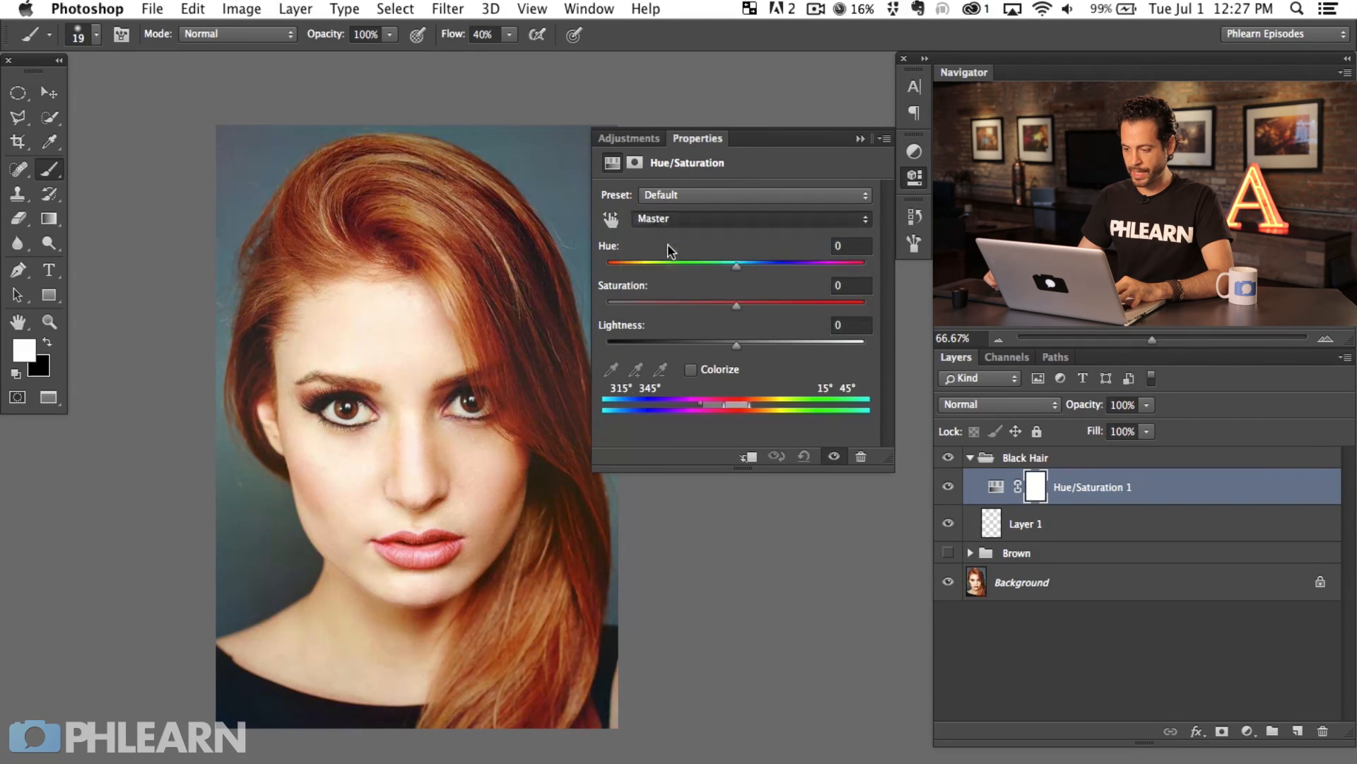
left_click(610, 370)
left_click(485, 270)
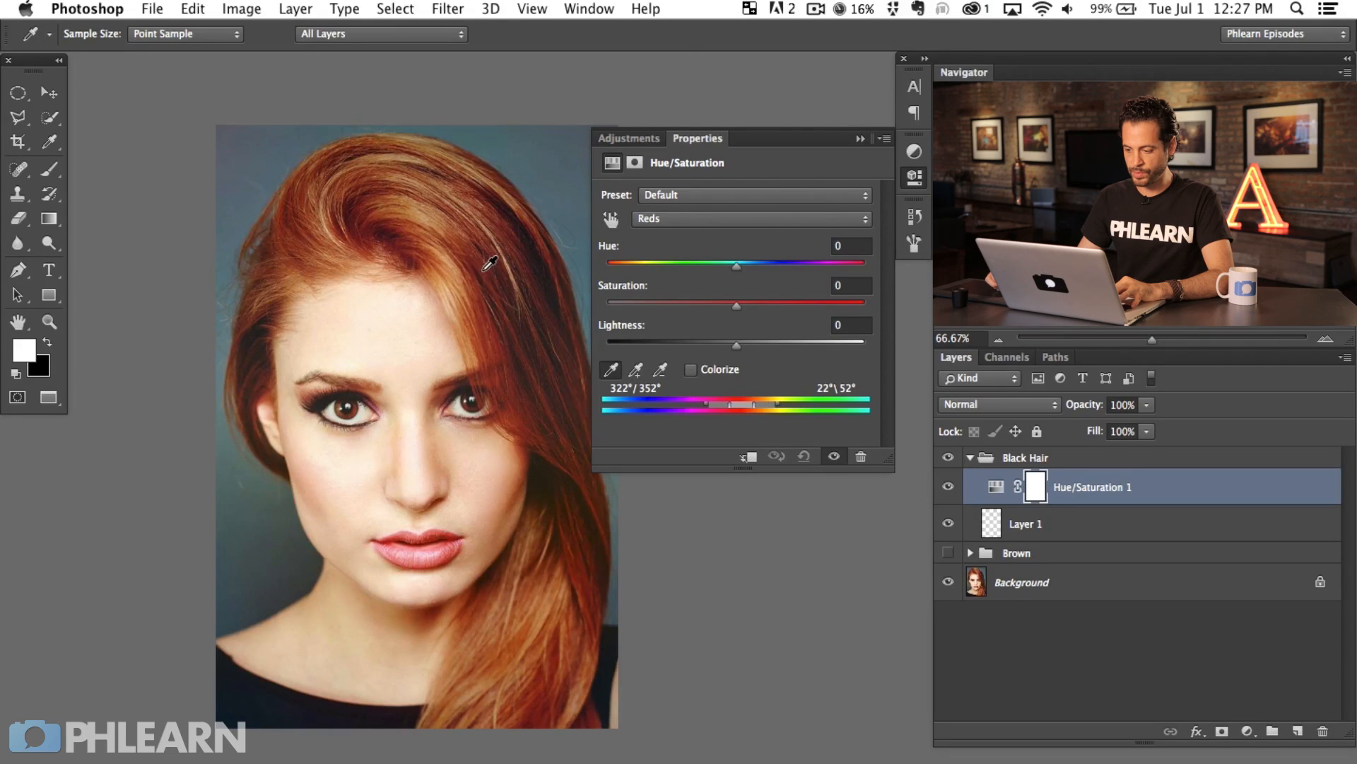
left_click(487, 272)
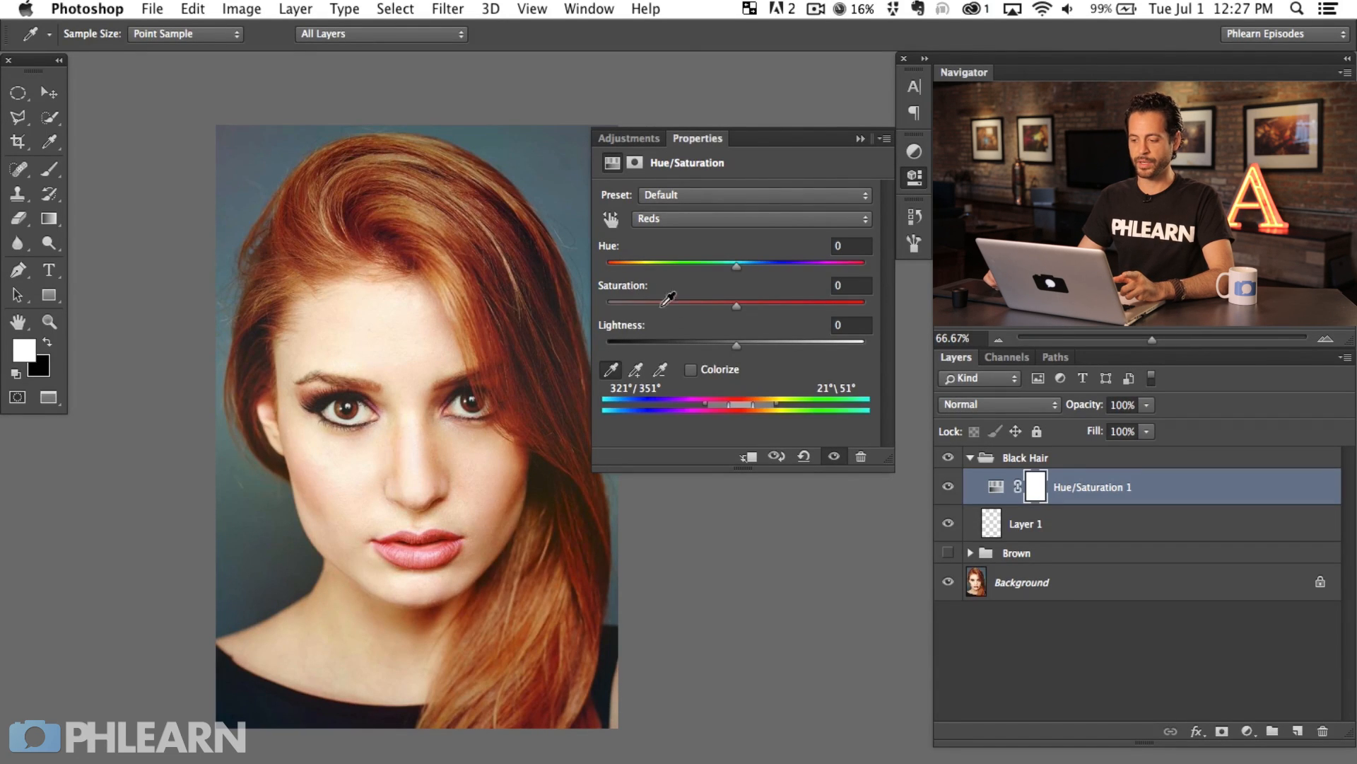
left_click_drag(736, 304, 738, 305)
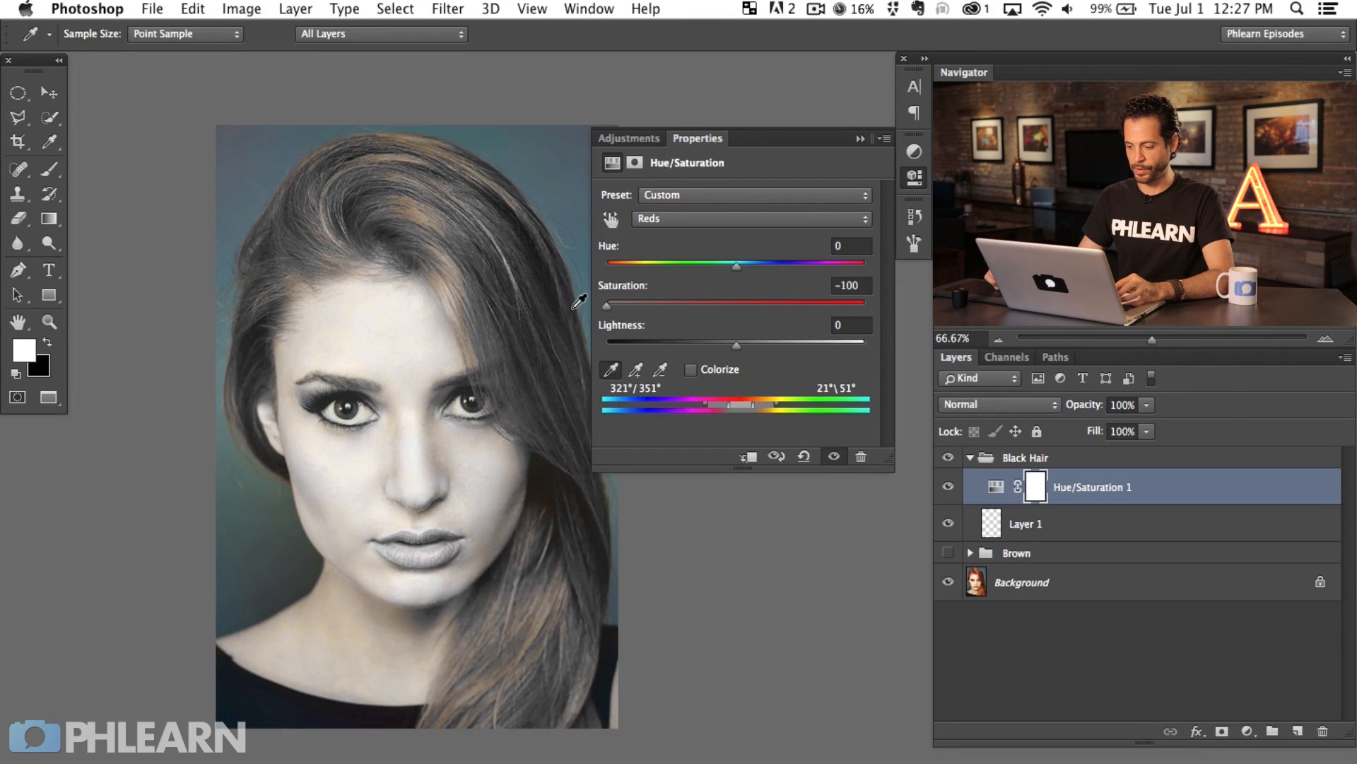
Add the remaining orange tones at the crown of the hair to the adjustment's Reds range.
key("super+1")
left_click_drag(266, 521, 439, 488)
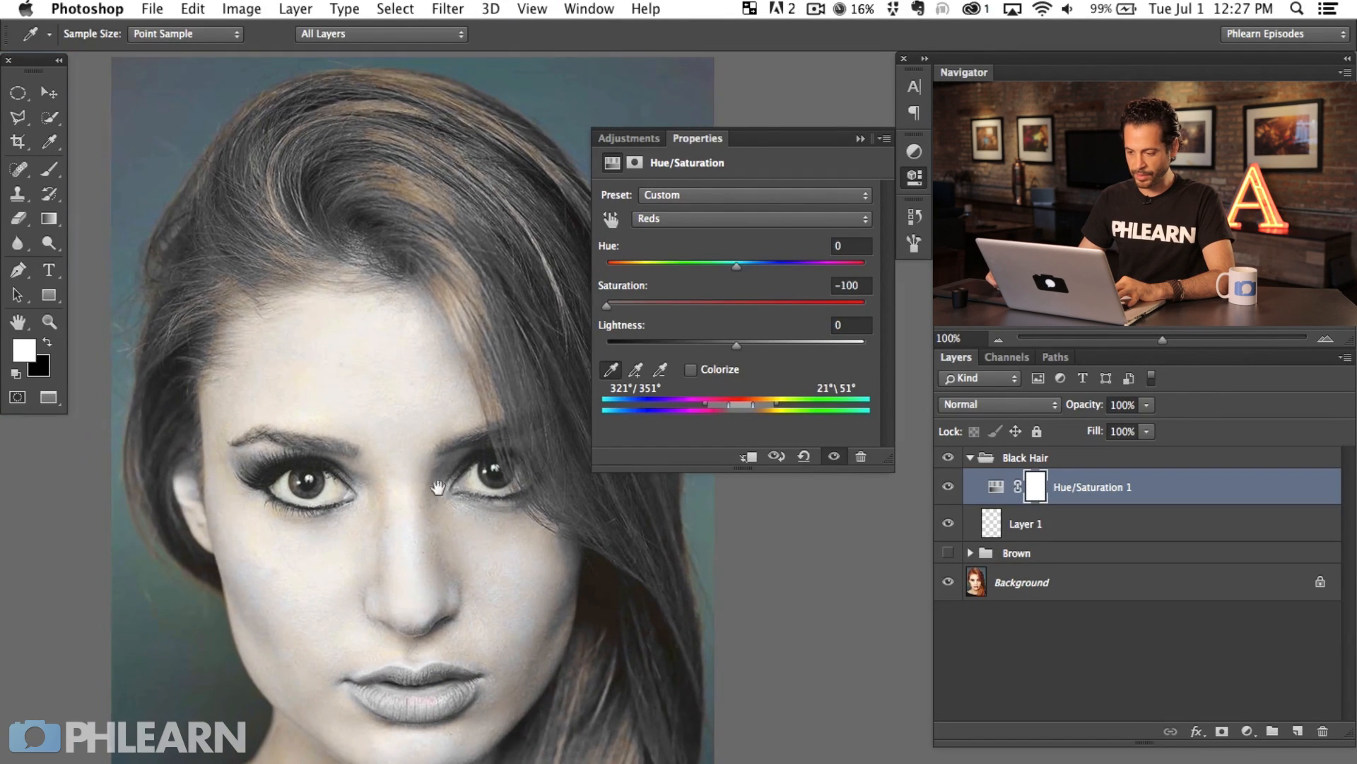
left_click(637, 369)
left_click(414, 185)
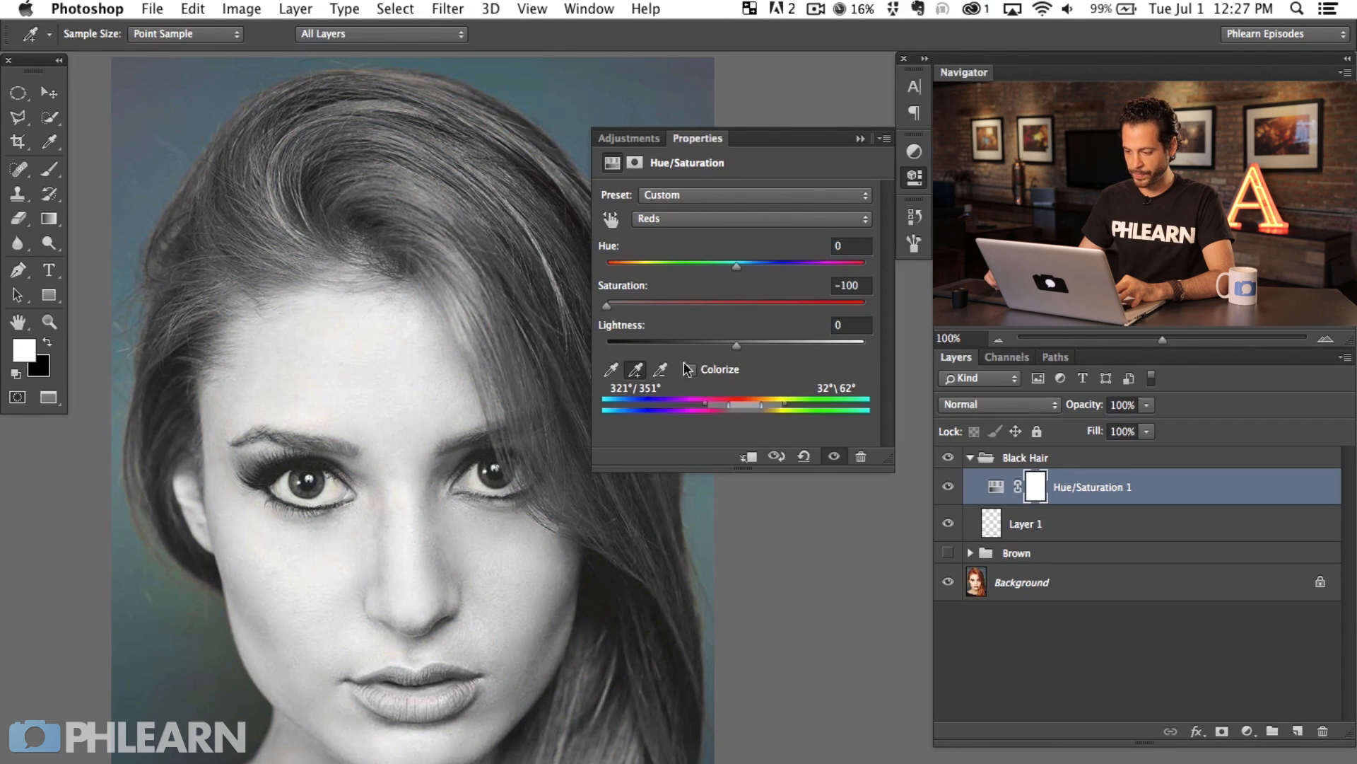
Subtract the skin tone at the bridge of the nose from the Reds range, then add the hair tones back to it.
left_click(660, 370)
left_click(403, 431)
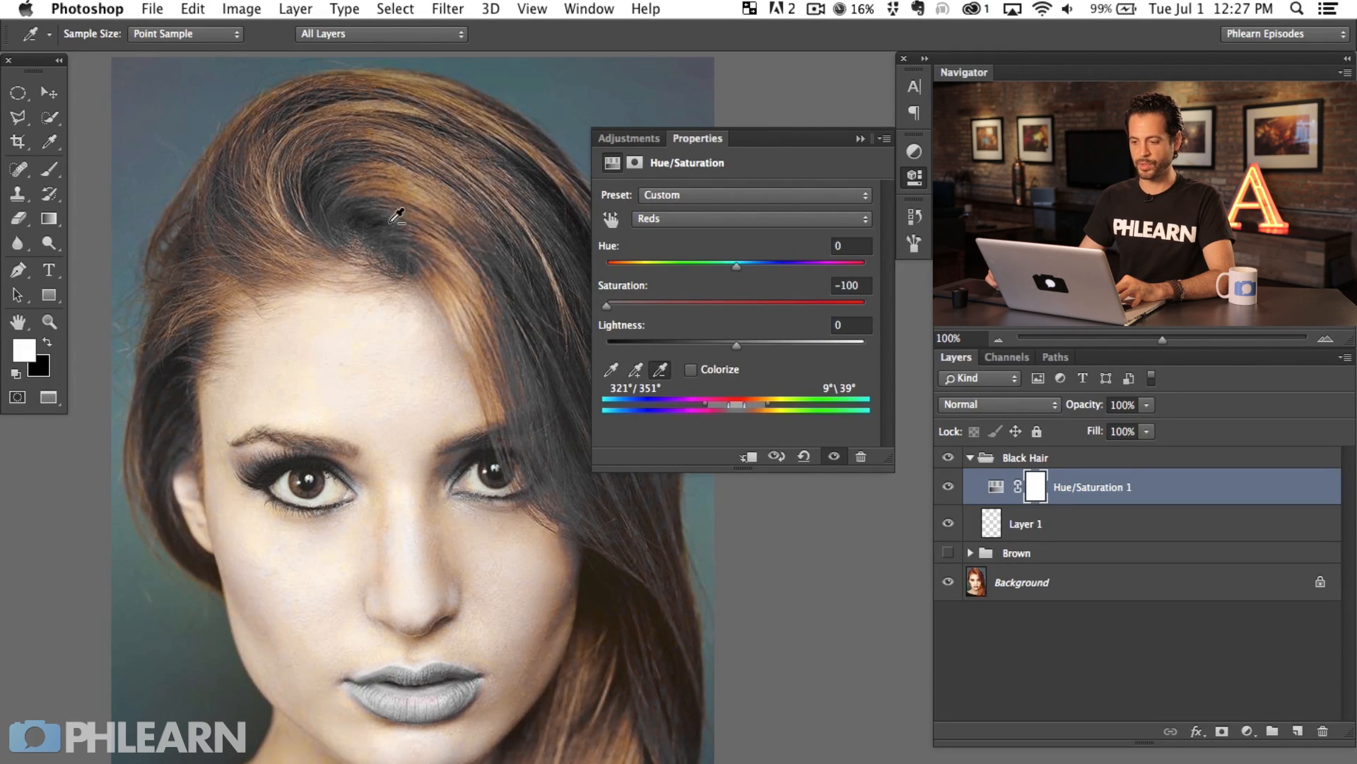
left_click(635, 372)
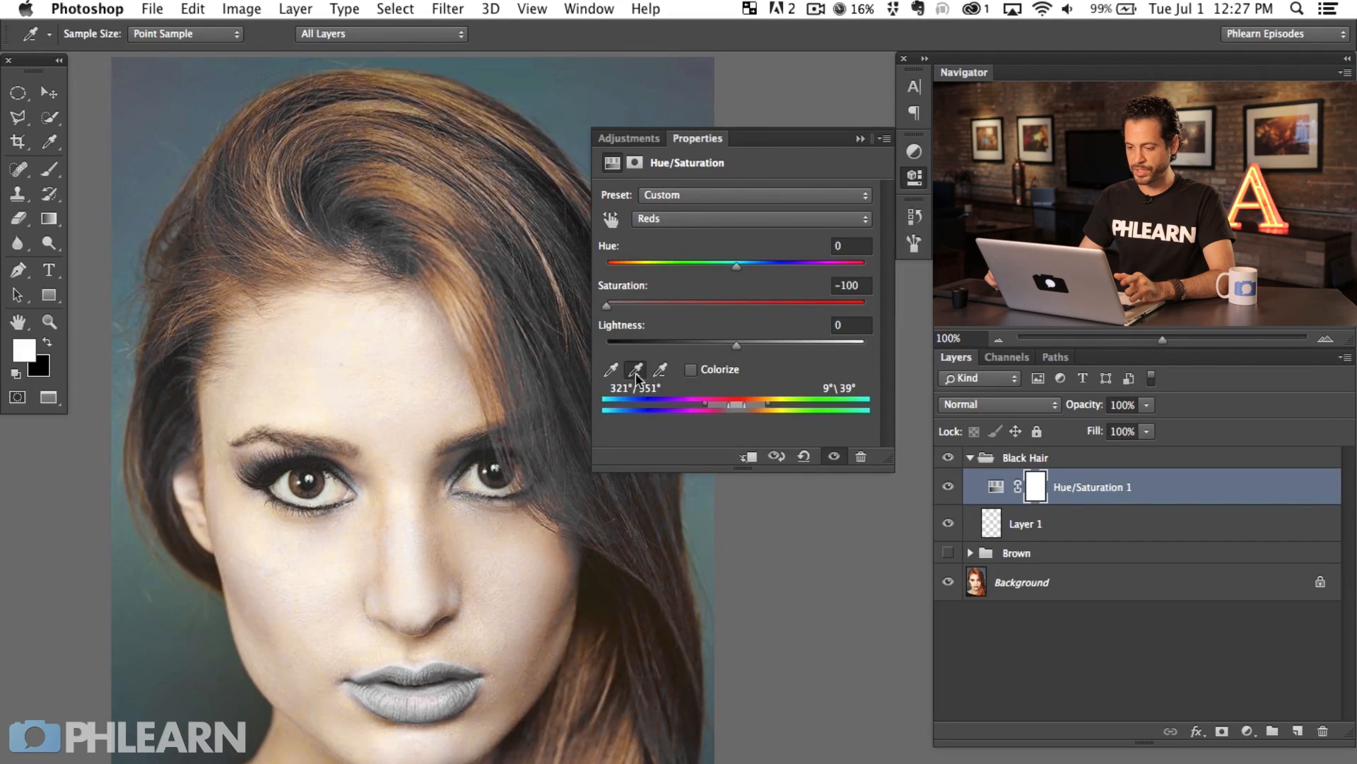
mouse_move(448, 262)
left_mouse_down()
mouse_move(463, 288)
mouse_move(454, 243)
left_mouse_up()
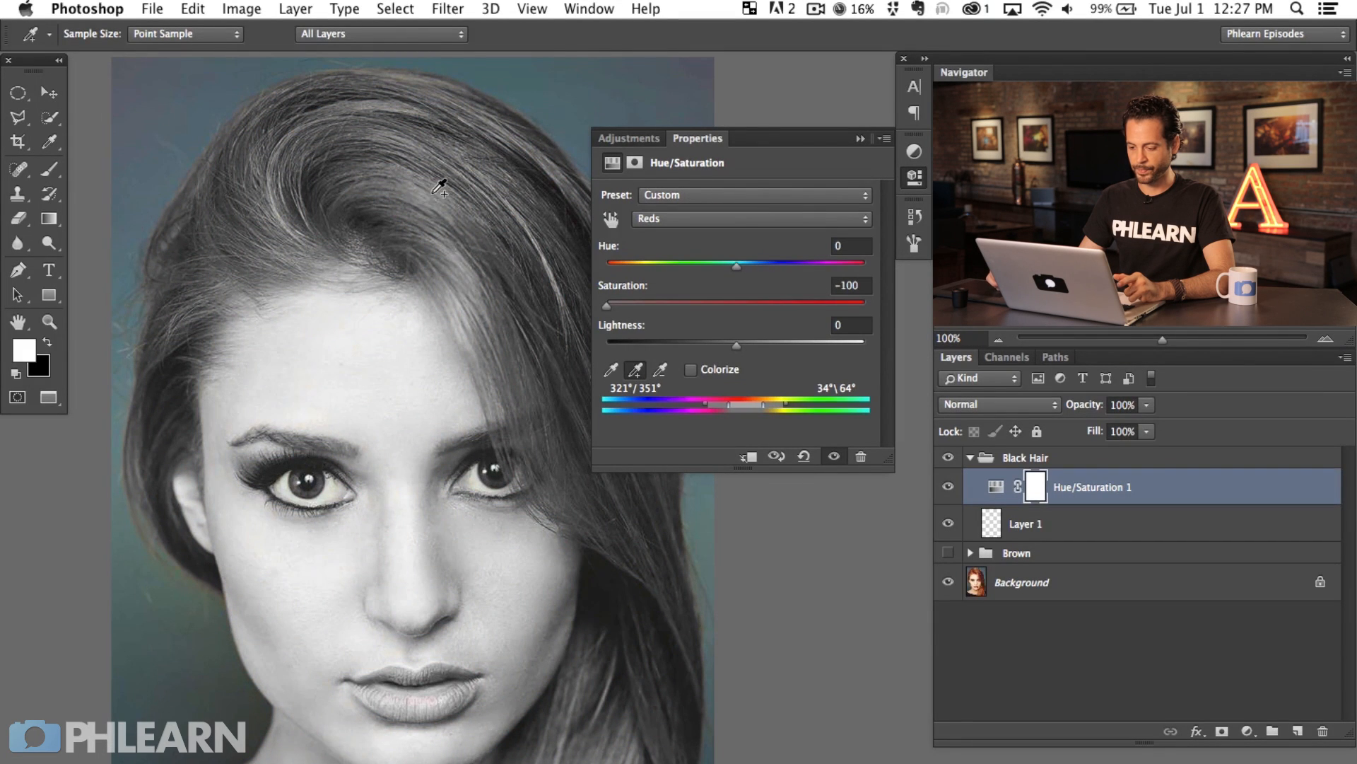
Paint black at 70% flow on the Hue/Saturation mask over the face and neck to restore the skin colour.
scroll(503, 278, "down", 5)
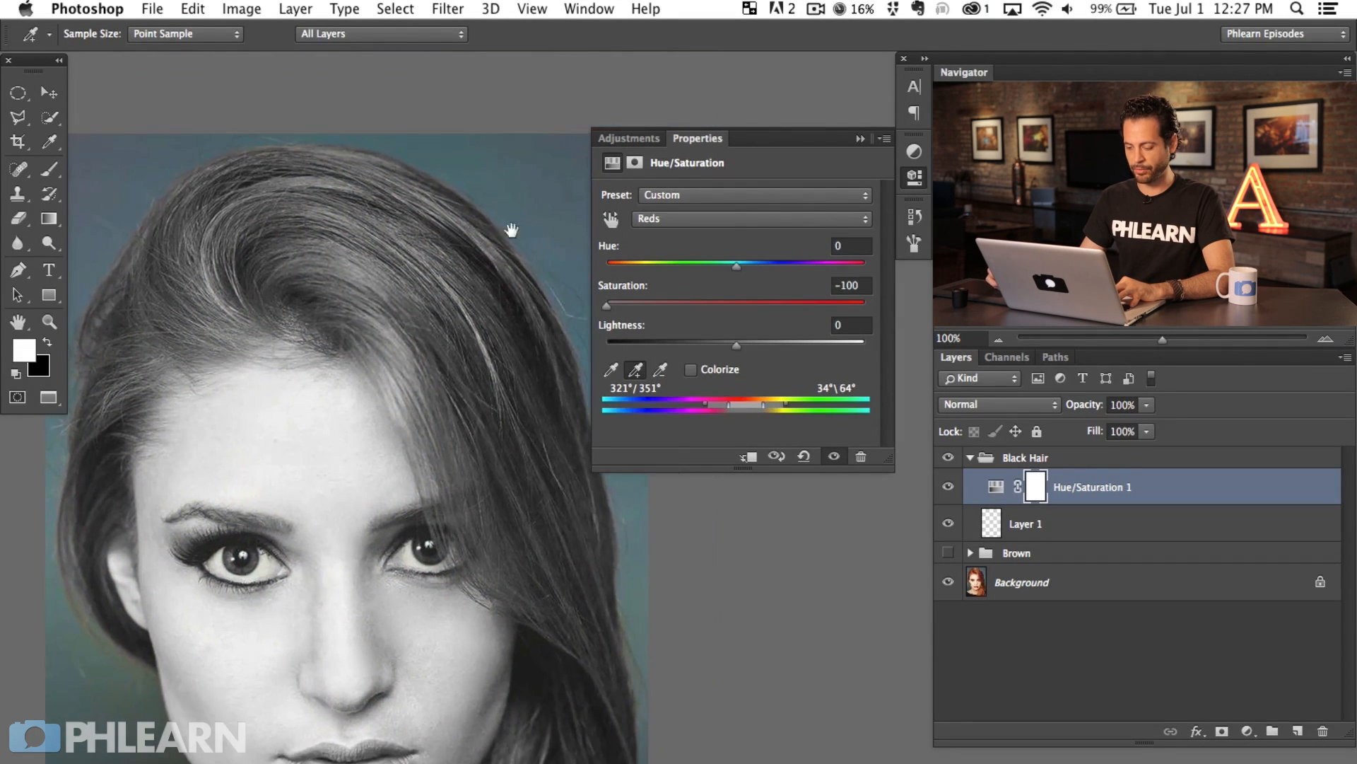
scroll(503, 271, "up", 2)
left_click(914, 180)
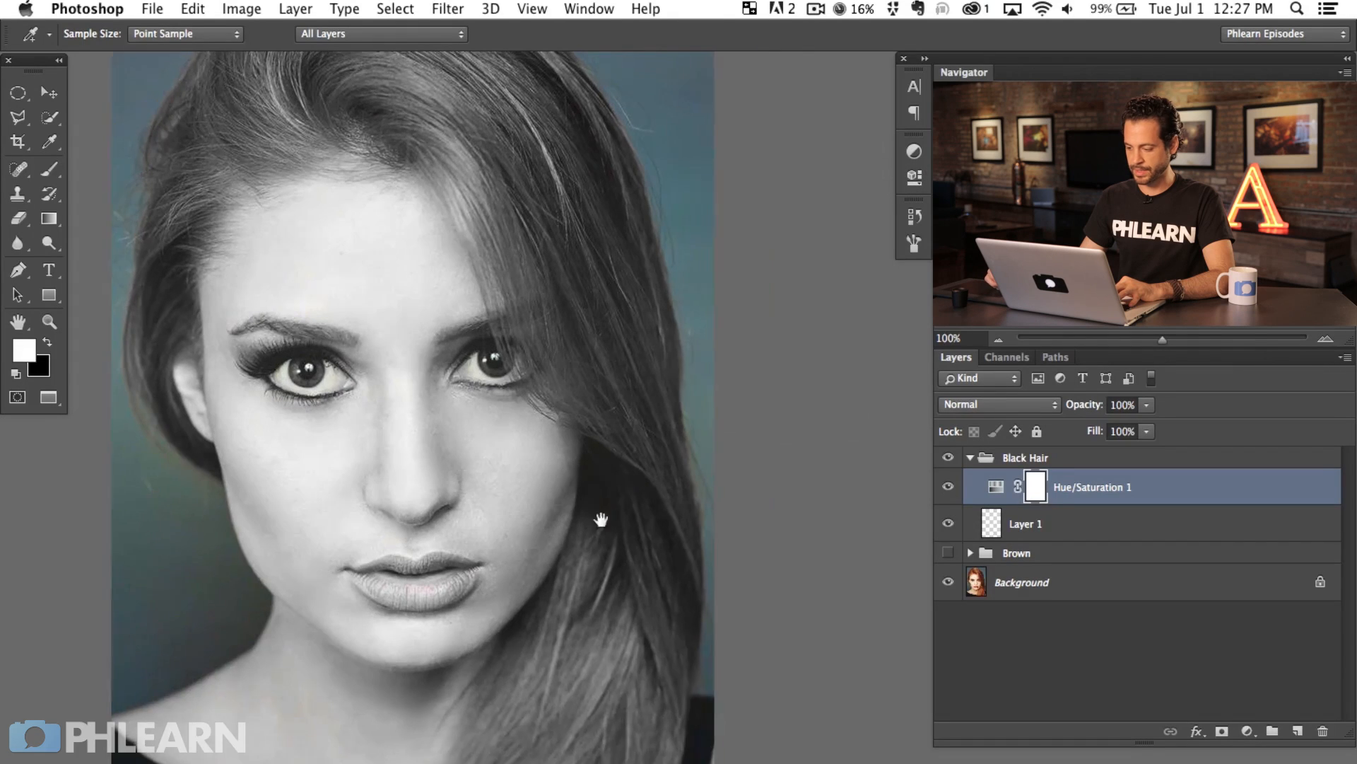
key("b")
mouse_move(454, 400)
left_mouse_down()
mouse_move(490, 392)
mouse_move(463, 470)
mouse_move(456, 385)
left_mouse_up()
key("x")
key("shift+7")
left_click_drag(455, 324, 401, 450)
mouse_move(389, 340)
left_mouse_down()
mouse_move(407, 339)
mouse_move(442, 488)
mouse_move(586, 400)
mouse_move(559, 509)
mouse_move(587, 636)
mouse_move(678, 566)
mouse_move(635, 461)
mouse_move(682, 485)
mouse_move(675, 573)
mouse_move(601, 678)
mouse_move(560, 641)
mouse_move(492, 711)
mouse_move(439, 479)
mouse_move(417, 605)
left_mouse_up()
left_click_drag(479, 591, 524, 430)
mouse_move(488, 505)
left_mouse_down()
mouse_move(406, 511)
mouse_move(394, 585)
mouse_move(495, 555)
mouse_move(565, 470)
mouse_move(534, 663)
mouse_move(576, 640)
mouse_move(565, 673)
left_mouse_up()
Paint black with a 29 px brush at 70% flow on the Hue/Saturation mask over the ear.
scroll(538, 601, "up", 5)
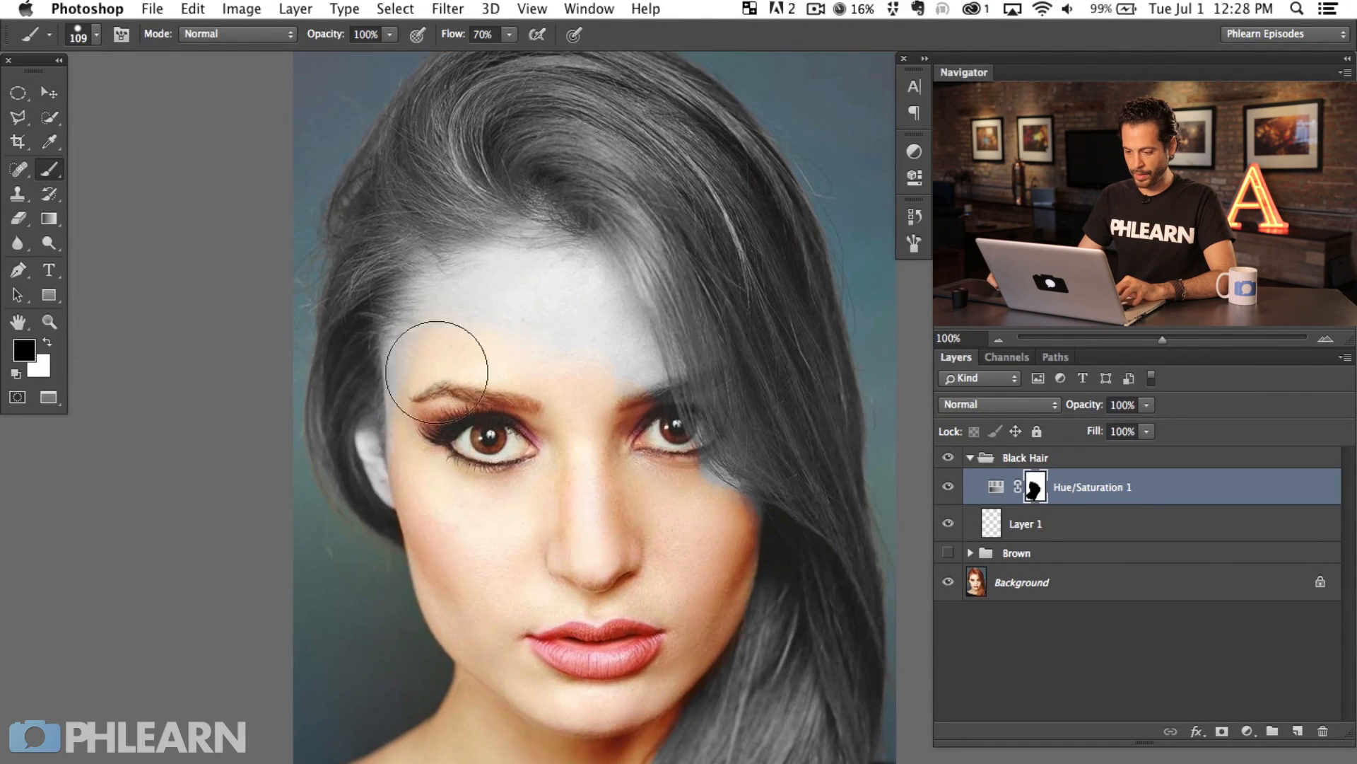
key("bracketleft")
key("bracketleft")
key("bracketleft")
key("bracketleft")
key("bracketleft")
key("bracketleft")
key("bracketleft")
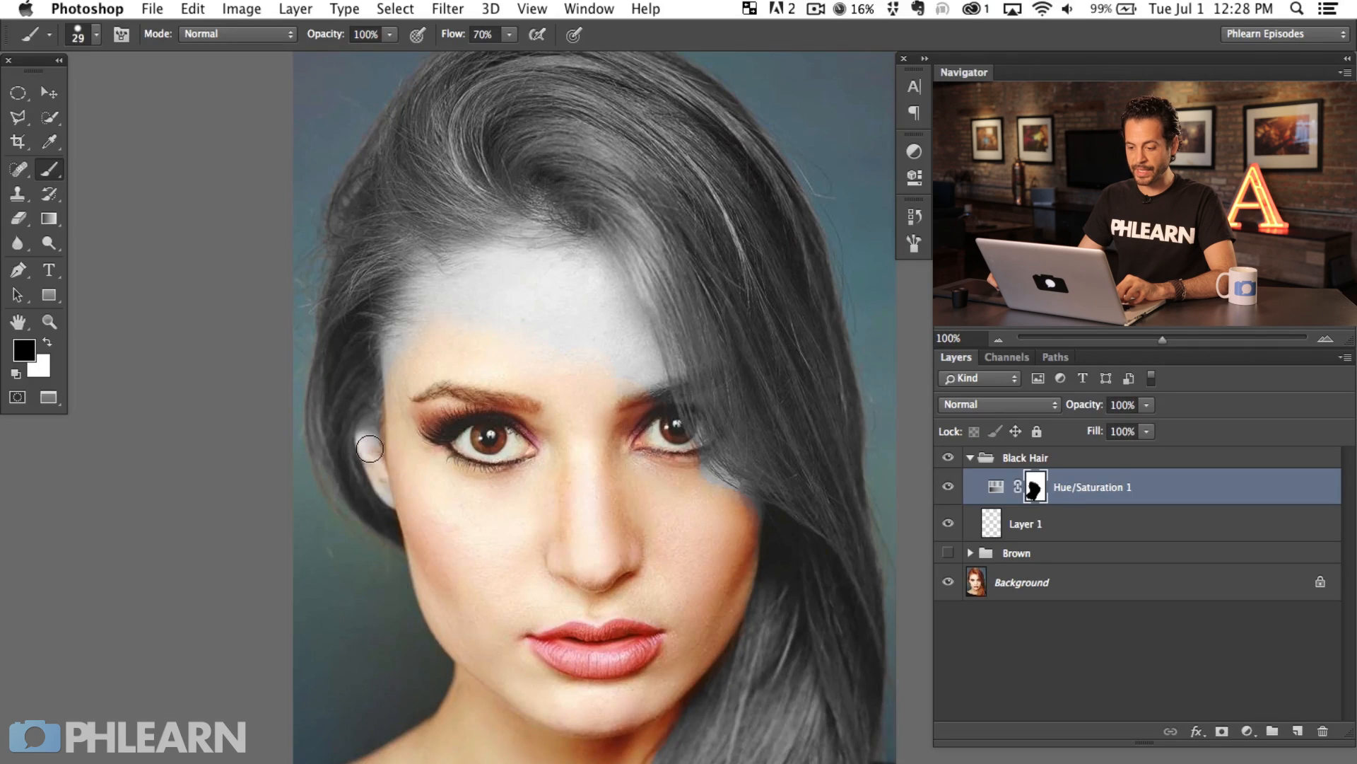
left_click_drag(381, 509, 386, 441)
Paint the Hue/Saturation mask black over the forehead up to the hairline and over the cheek beside the falling hair.
key("bracketright")
key("bracketright")
key("bracketright")
key("bracketright")
key("bracketright")
key("bracketright")
key("bracketright")
mouse_move(425, 375)
left_mouse_down()
mouse_move(467, 287)
mouse_move(436, 323)
mouse_move(475, 391)
mouse_move(563, 299)
mouse_move(555, 285)
mouse_move(625, 414)
mouse_move(635, 394)
mouse_move(615, 345)
left_mouse_up()
key("bracketleft")
key("bracketleft")
key("bracketleft")
left_click_drag(697, 500, 715, 499)
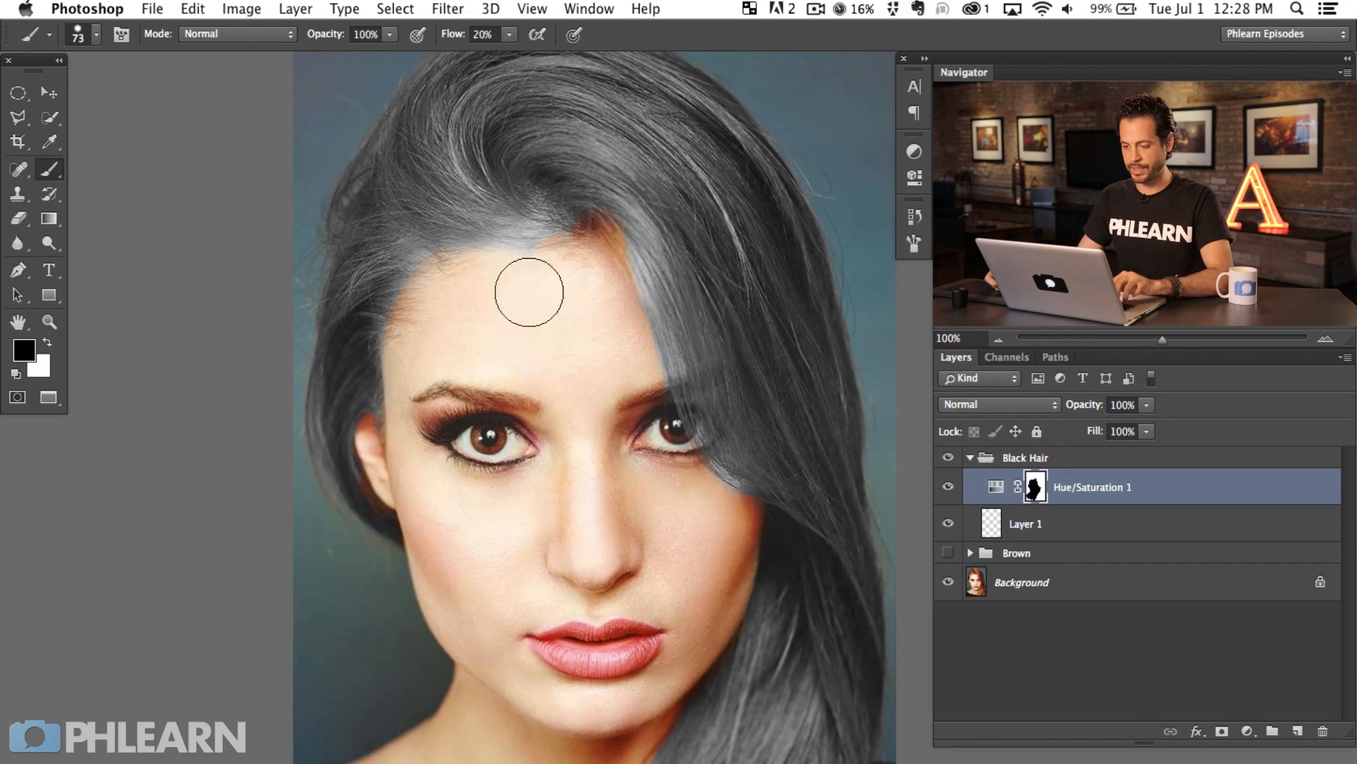
Blend the Hue/Saturation mask along the hairline at 20% flow, with black on the forehead side and white over the hair.
key("shift+2")
key("super+equal")
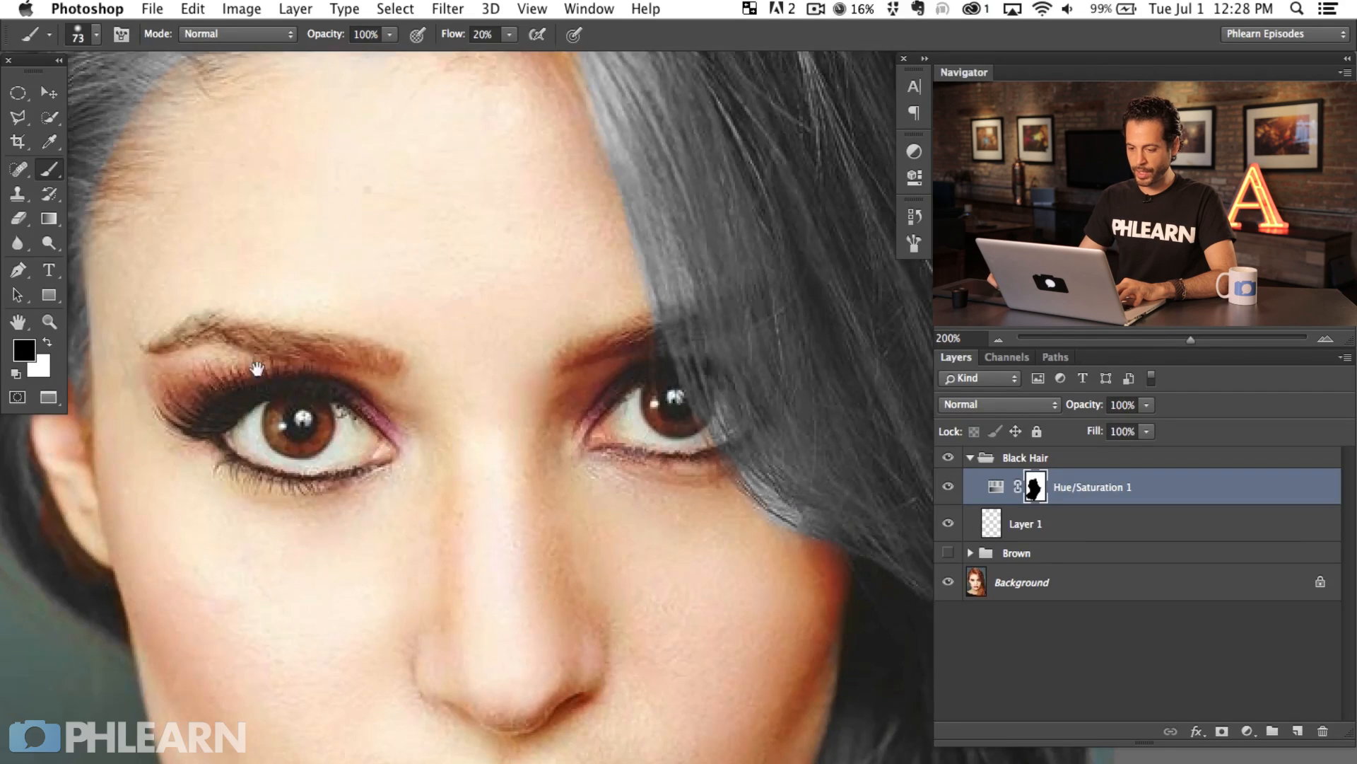
left_click_drag(329, 195, 522, 451)
left_click_drag(439, 435, 439, 437)
mouse_move(453, 333)
left_mouse_down()
mouse_move(545, 403)
mouse_move(577, 327)
mouse_move(540, 424)
mouse_move(594, 406)
mouse_move(409, 455)
mouse_move(488, 460)
mouse_move(358, 490)
mouse_move(348, 460)
mouse_move(298, 700)
left_mouse_up()
key("x")
mouse_move(349, 591)
left_mouse_down()
mouse_move(319, 470)
mouse_move(312, 570)
mouse_move(418, 277)
left_mouse_up()
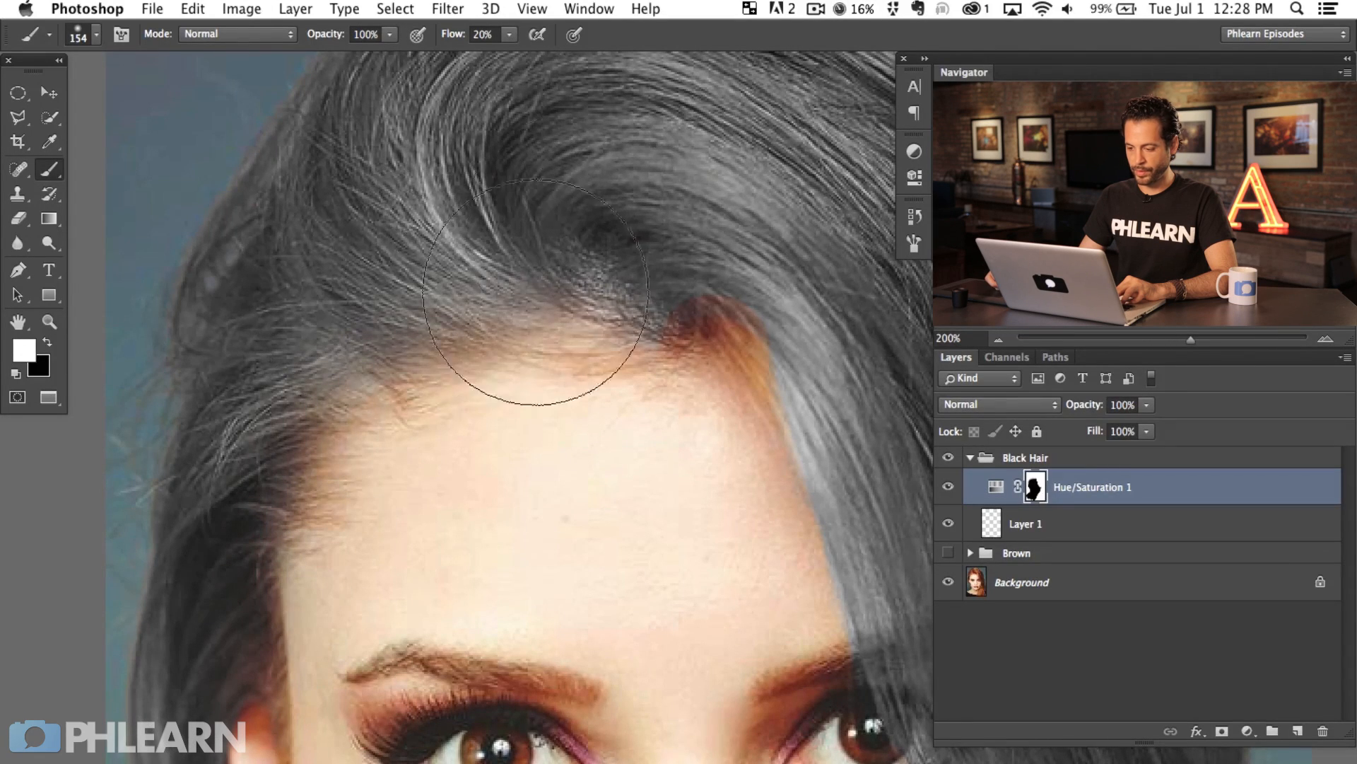
Brush black on the mask over the roots at the forehead's centre and white along the orange strand beside it.
key("x")
mouse_move(622, 363)
left_mouse_down()
mouse_move(650, 372)
mouse_move(627, 326)
left_mouse_up()
key("x")
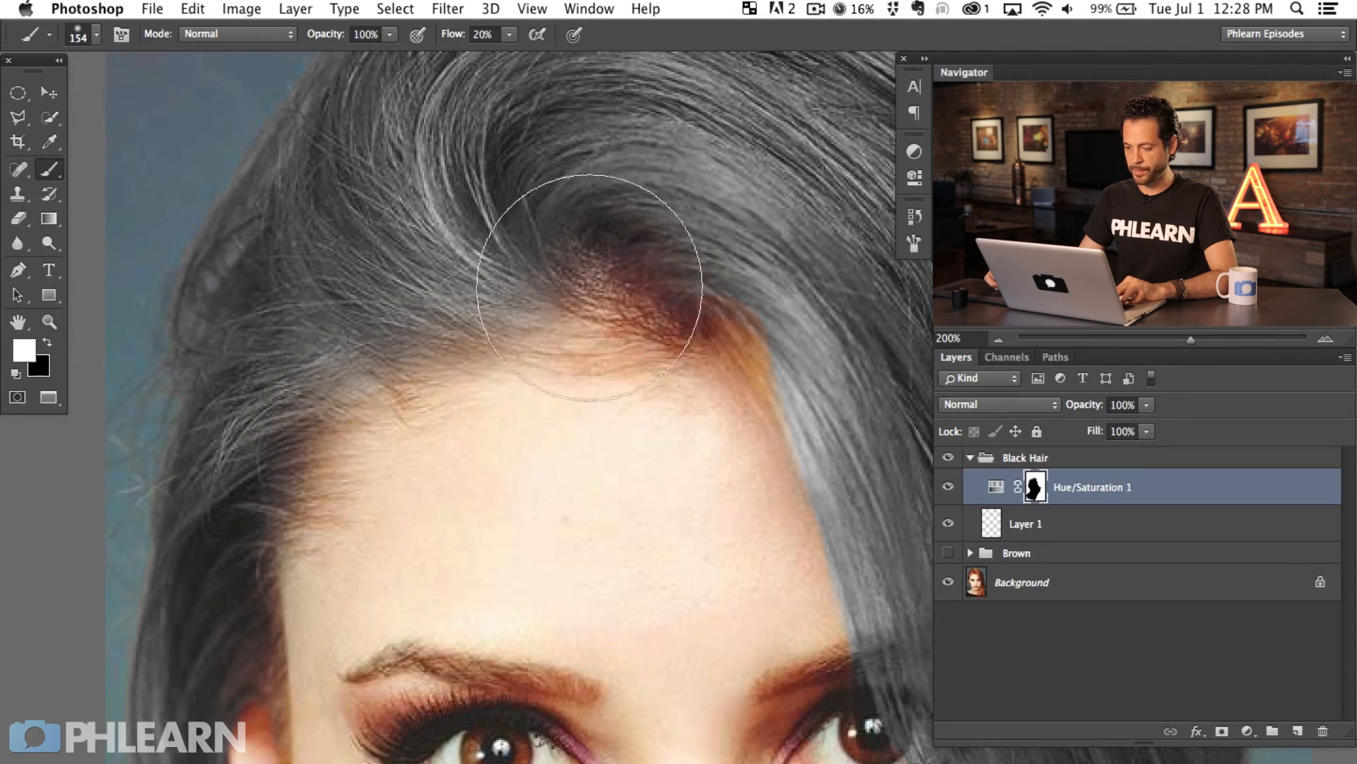
mouse_move(754, 332)
left_mouse_down()
mouse_move(734, 314)
mouse_move(799, 354)
mouse_move(778, 382)
mouse_move(799, 360)
mouse_move(827, 395)
left_mouse_up()
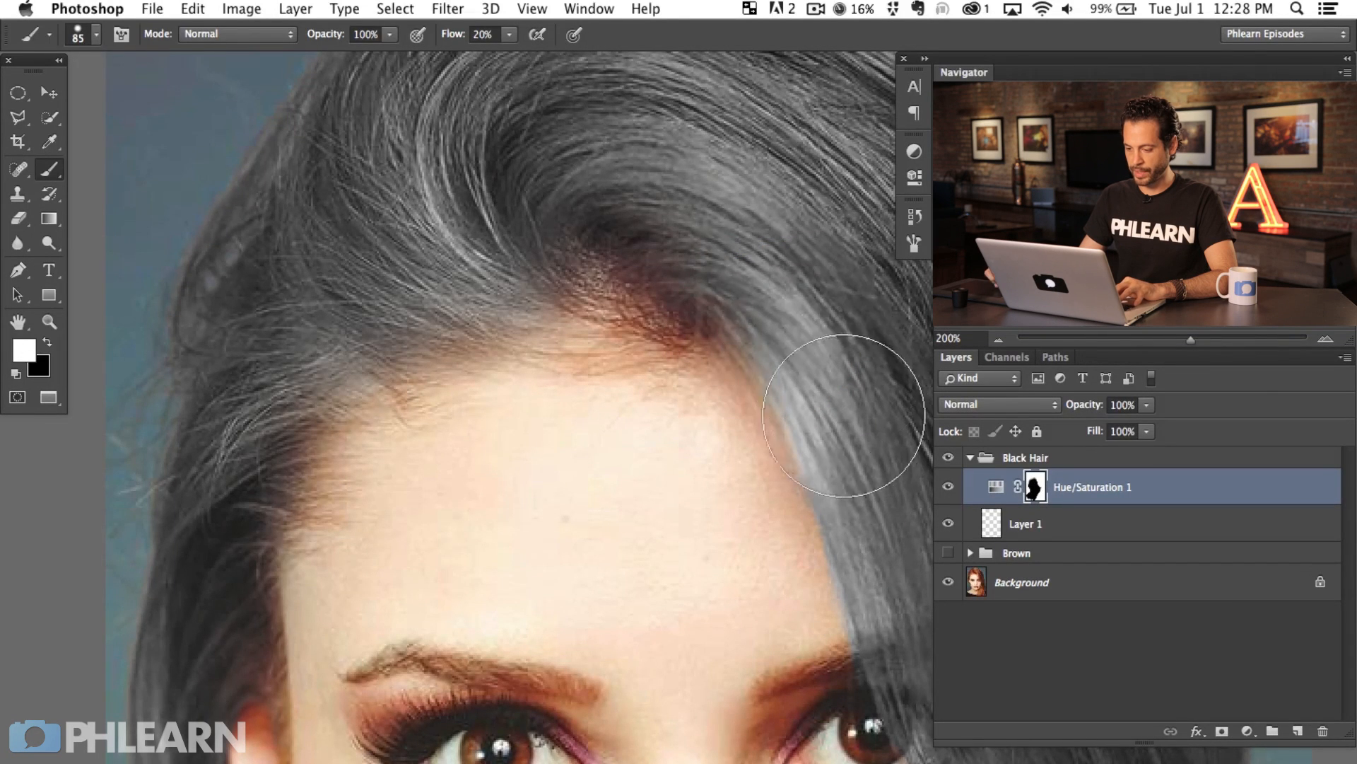
key("super+minus")
left_click_drag(529, 543, 382, 367)
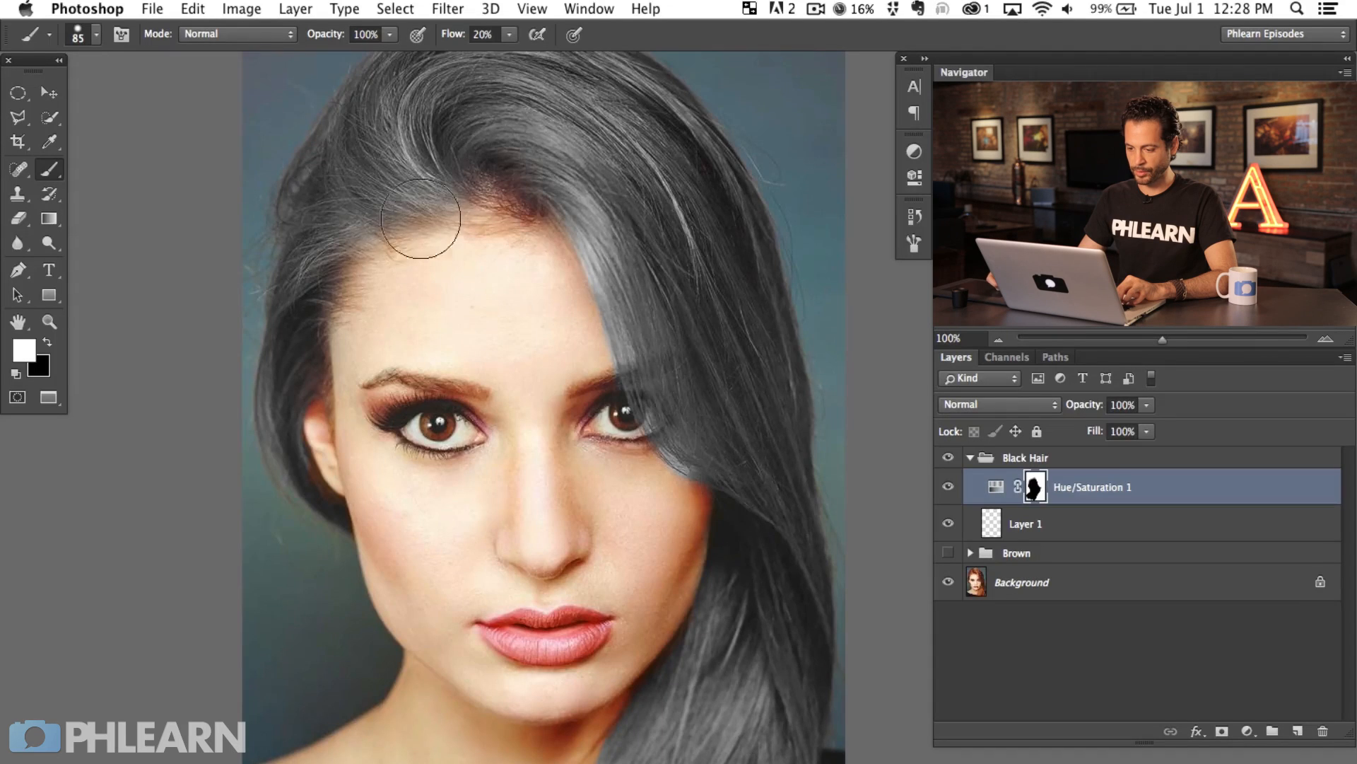
scroll(576, 384, "down", 3)
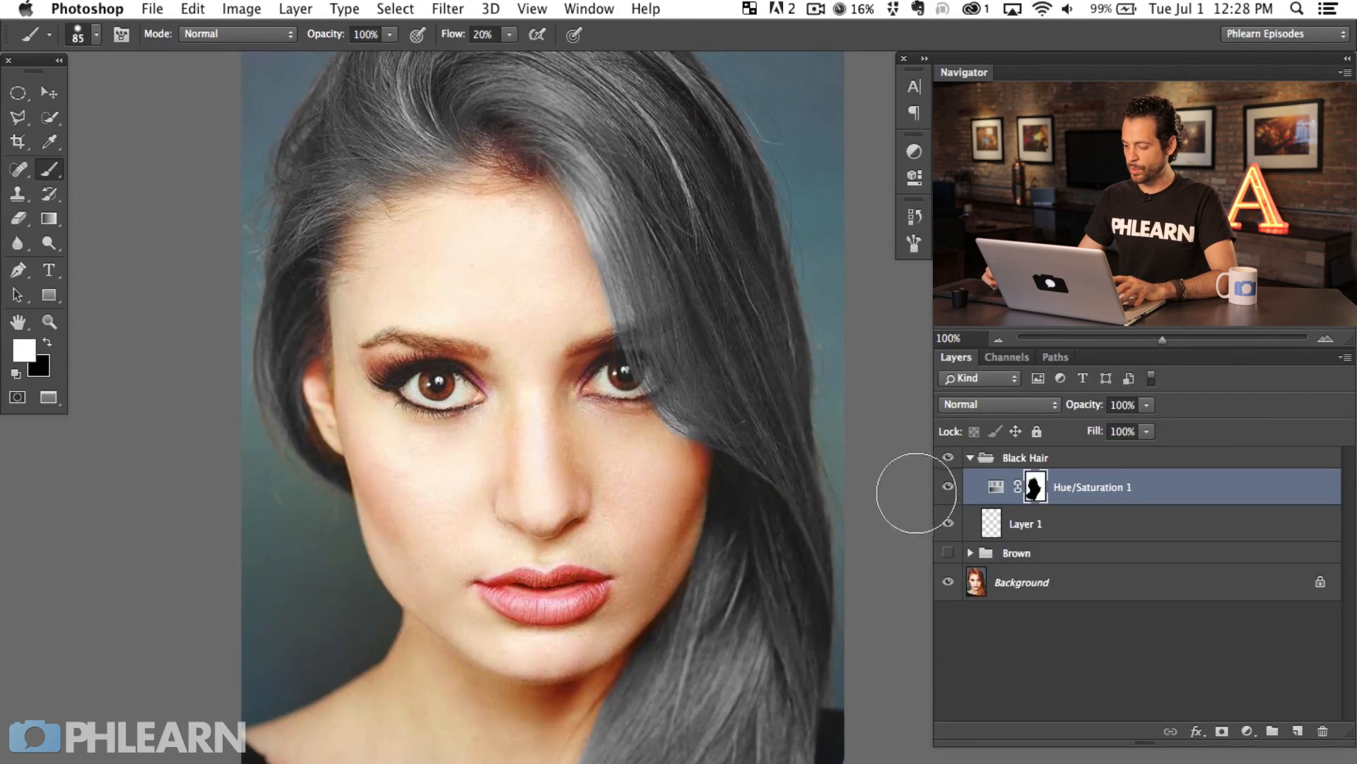
Add a Curves adjustment above Hue/Saturation 1 and darken the RGB midtones with a point at input 150, output 93.
left_click(1248, 731)
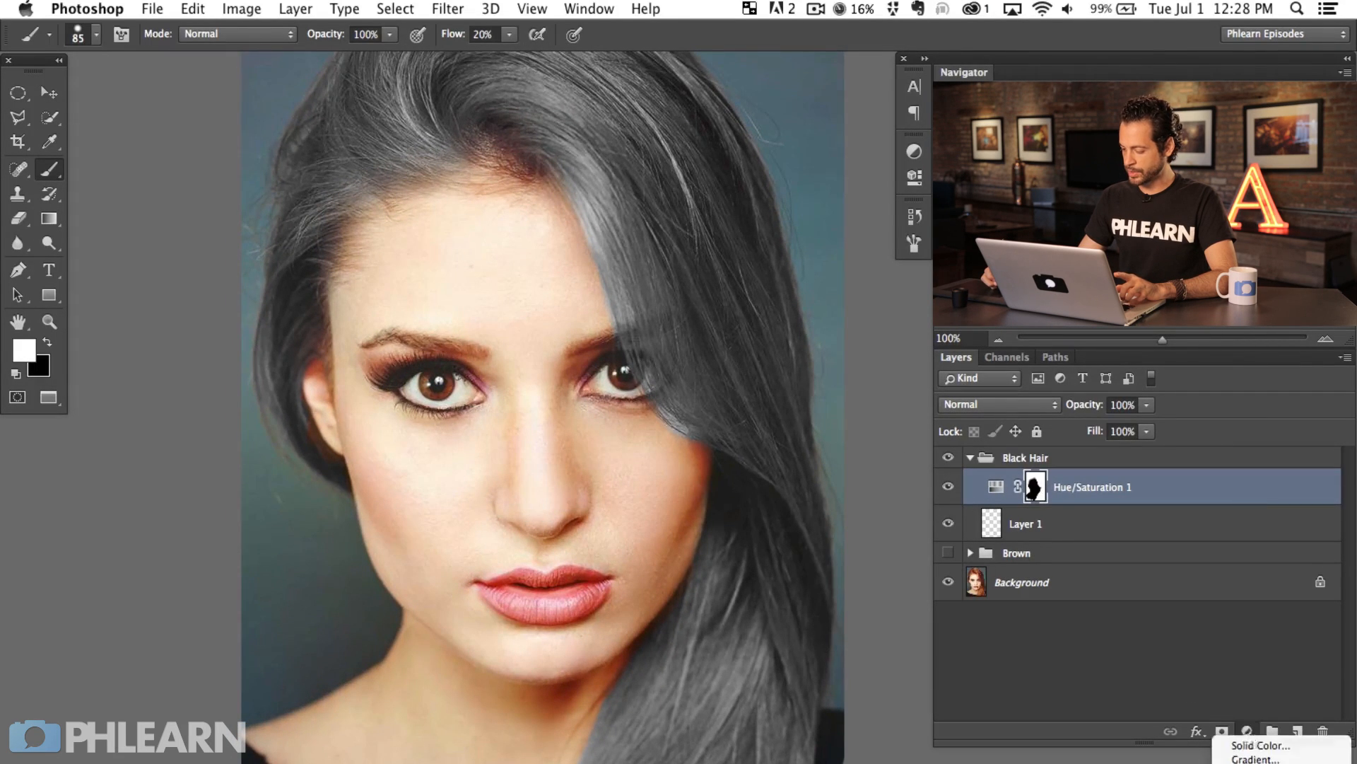
left_click(1258, 718)
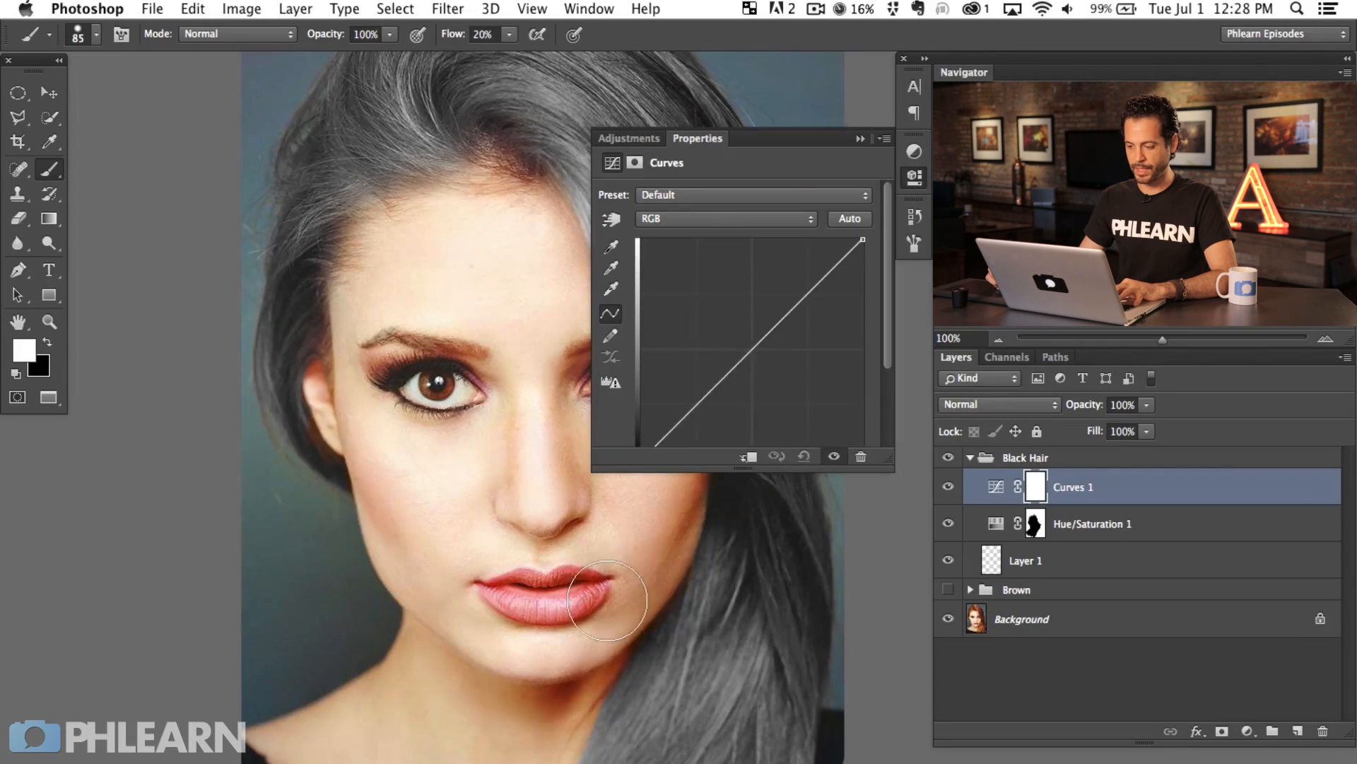
scroll(448, 606, "right", 5)
left_click_drag(886, 468, 887, 574)
left_click_drag(520, 463, 484, 477)
left_click_drag(752, 349, 772, 379)
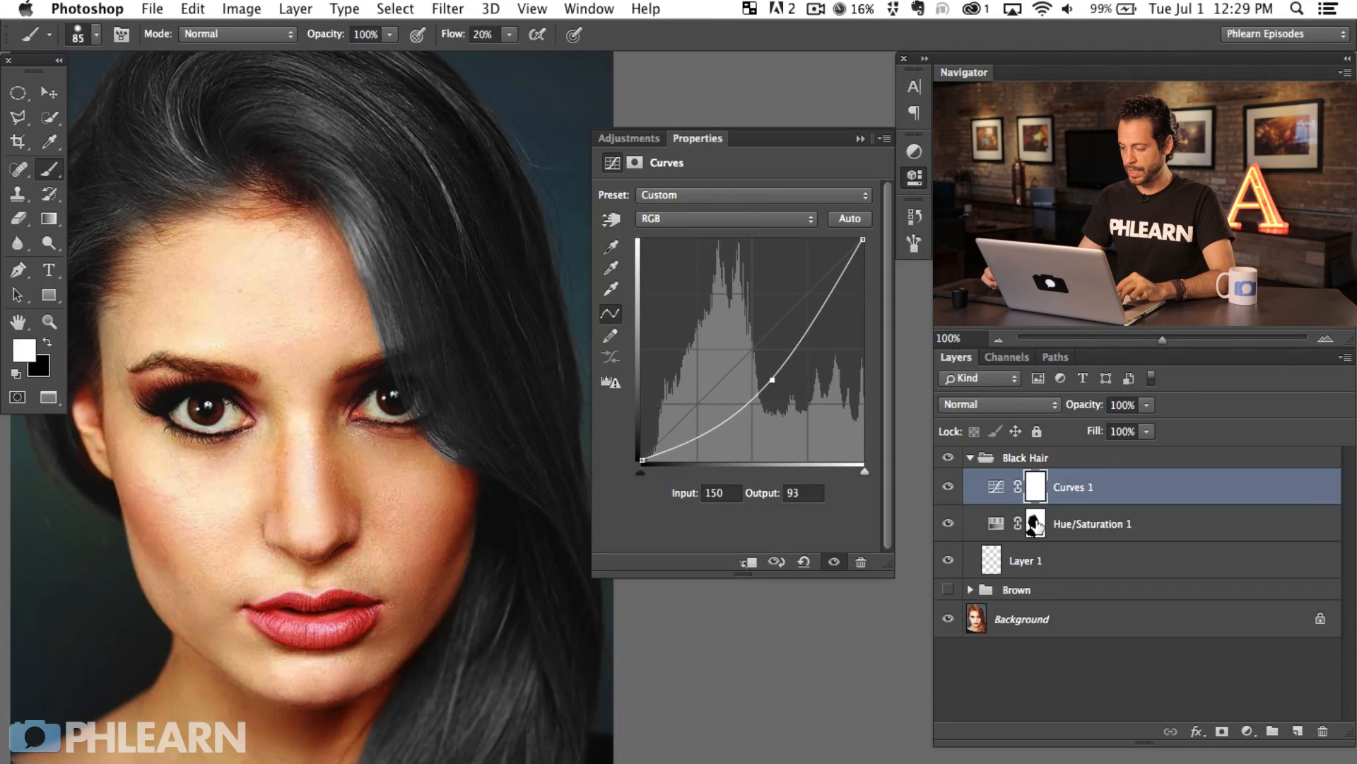
Copy the Hue/Saturation 1 mask onto the Curves 1 layer, replacing its blank mask.
left_click_drag(1035, 524, 1039, 495)
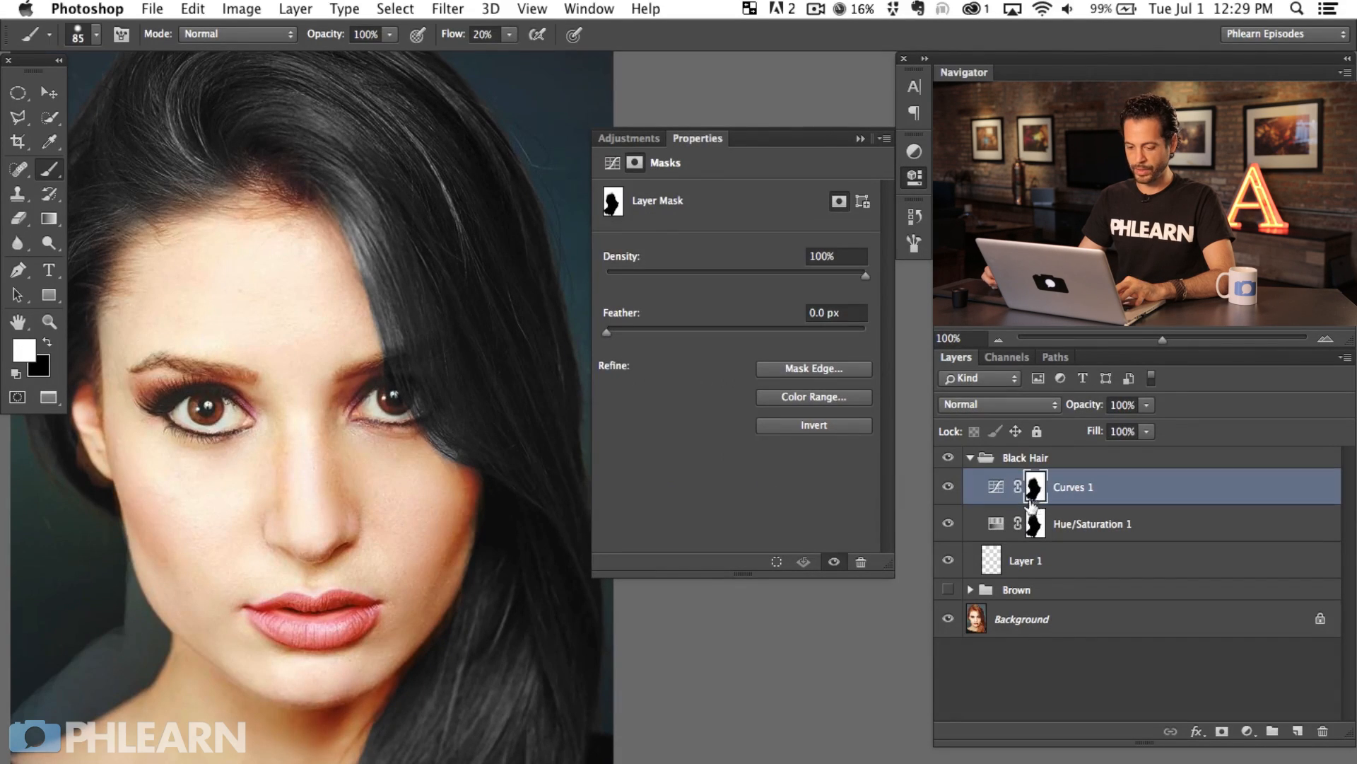
key("super+minus")
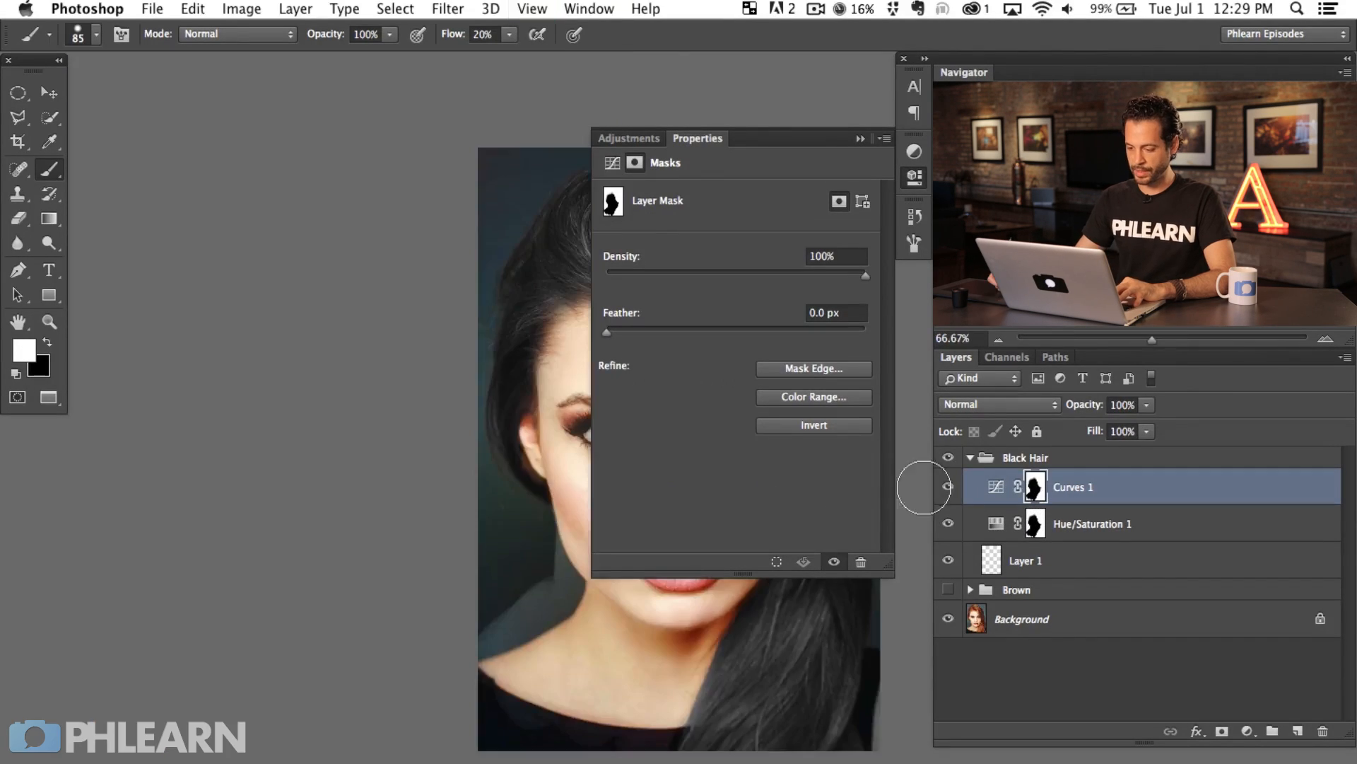
left_click(916, 180)
left_click(948, 486)
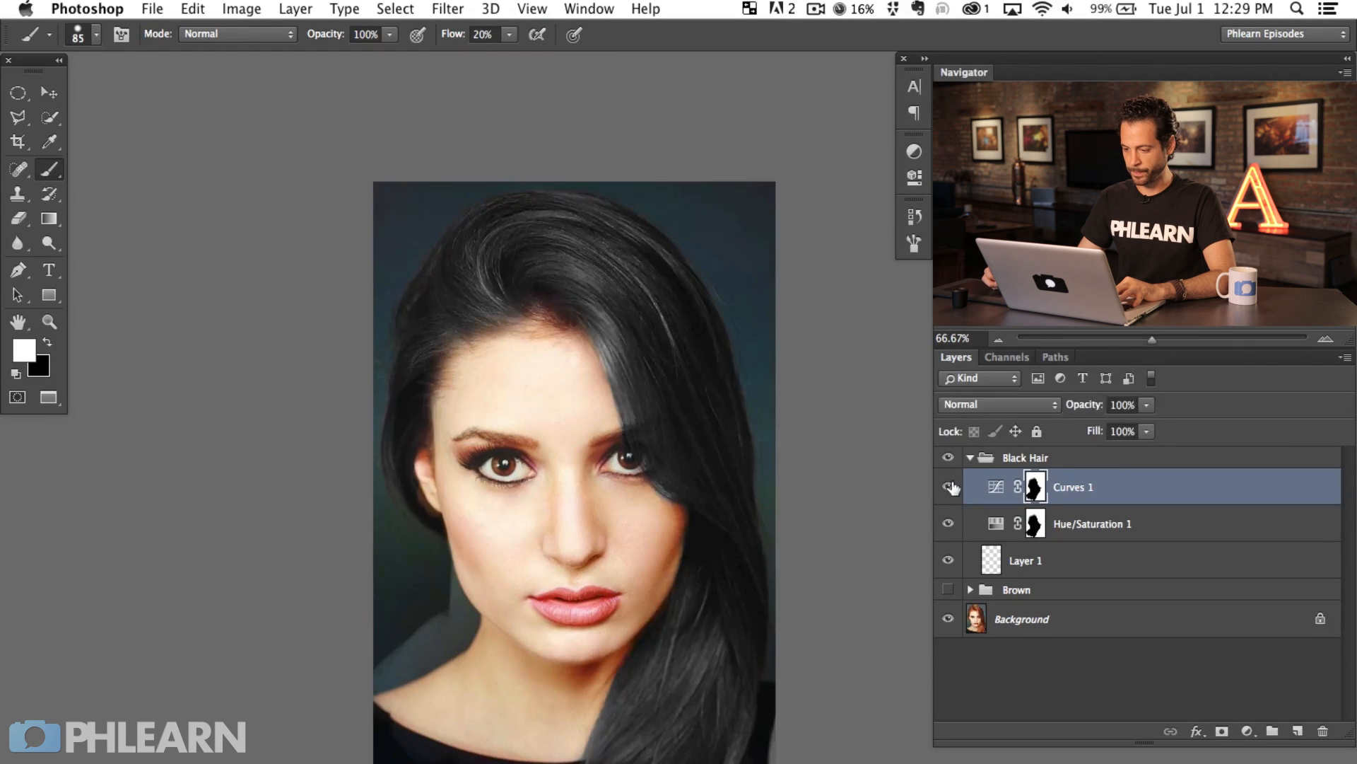
Paint black with a 113 px brush at 70% flow on the Curves mask over the background around the hair.
left_click_drag(394, 606, 414, 606)
key("x")
key("shift+7")
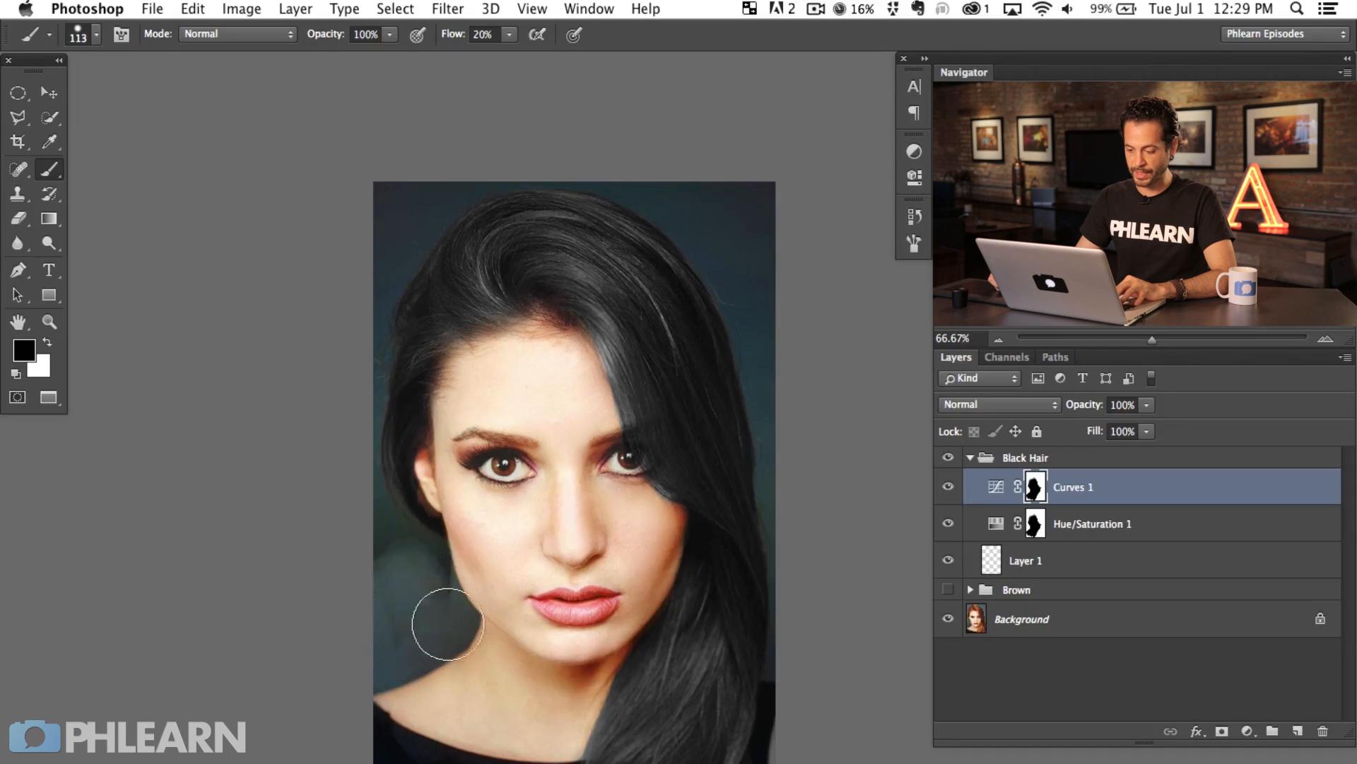
mouse_move(403, 590)
left_mouse_down()
mouse_move(439, 576)
mouse_move(364, 521)
mouse_move(352, 318)
mouse_move(434, 176)
mouse_move(479, 148)
mouse_move(563, 146)
mouse_move(573, 164)
mouse_move(749, 243)
mouse_move(650, 167)
mouse_move(712, 151)
mouse_move(742, 193)
mouse_move(730, 242)
mouse_move(796, 600)
mouse_move(795, 763)
left_mouse_up()
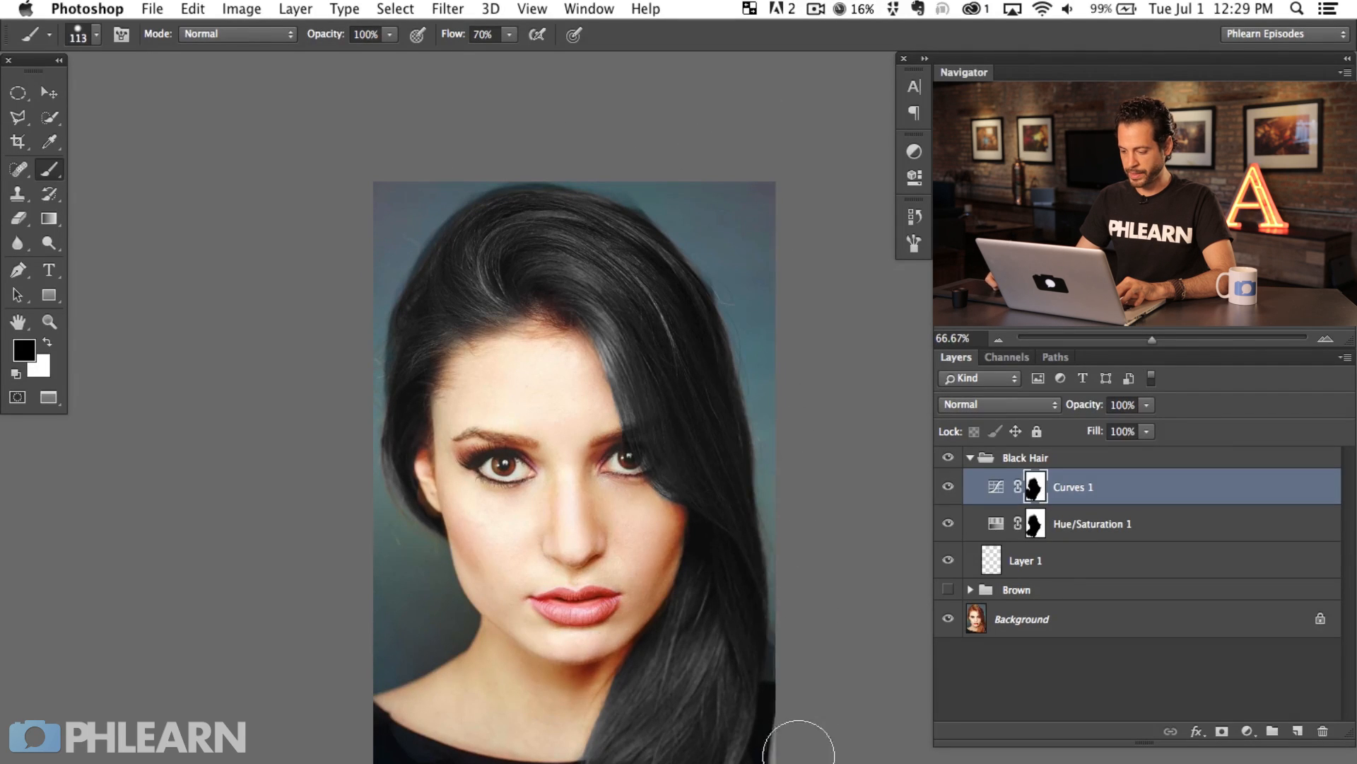
Refine the Curves mask along the hair's outer edges with a smaller black brush, 82 px at 20% flow.
left_click(825, 444, "super")
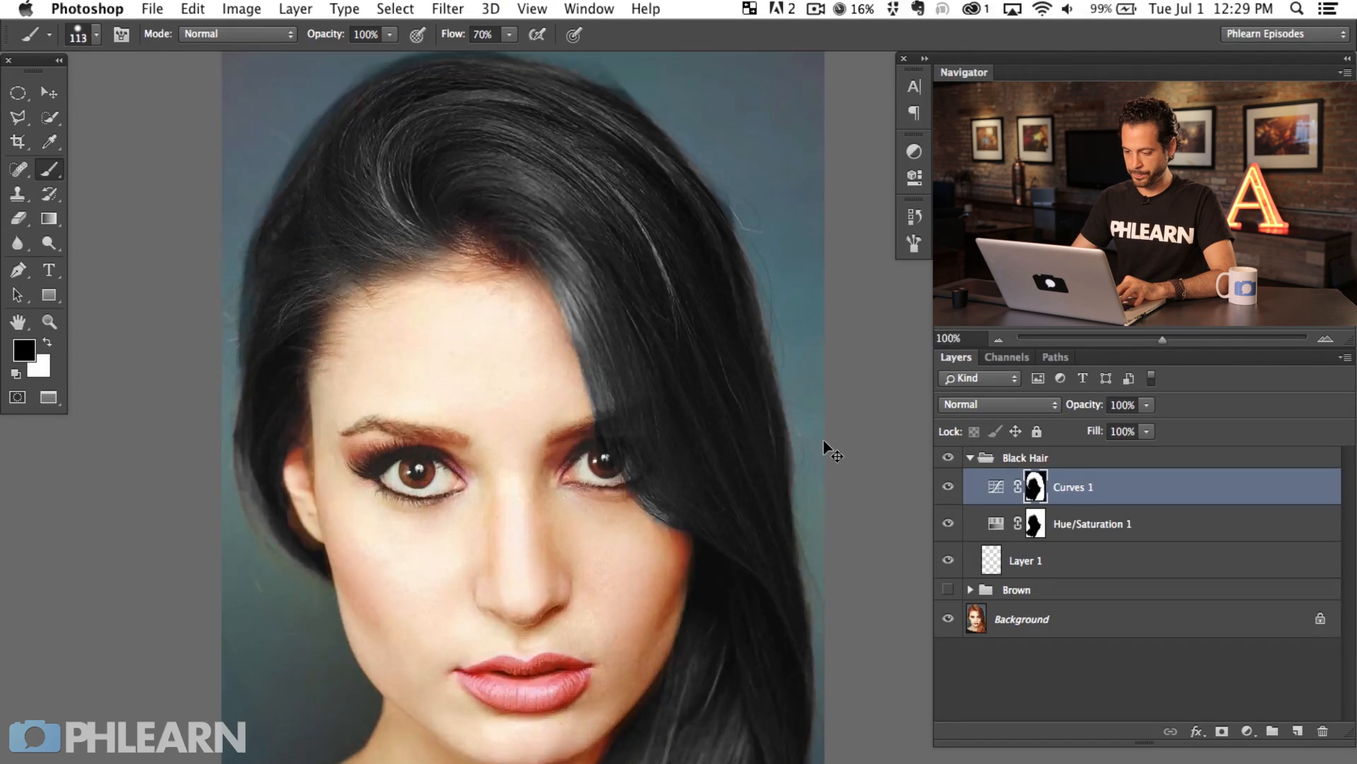
left_click(826, 448, "super")
left_click_drag(339, 487, 533, 478)
key("bracketleft")
key("bracketleft")
key("bracketleft")
key("shift+2")
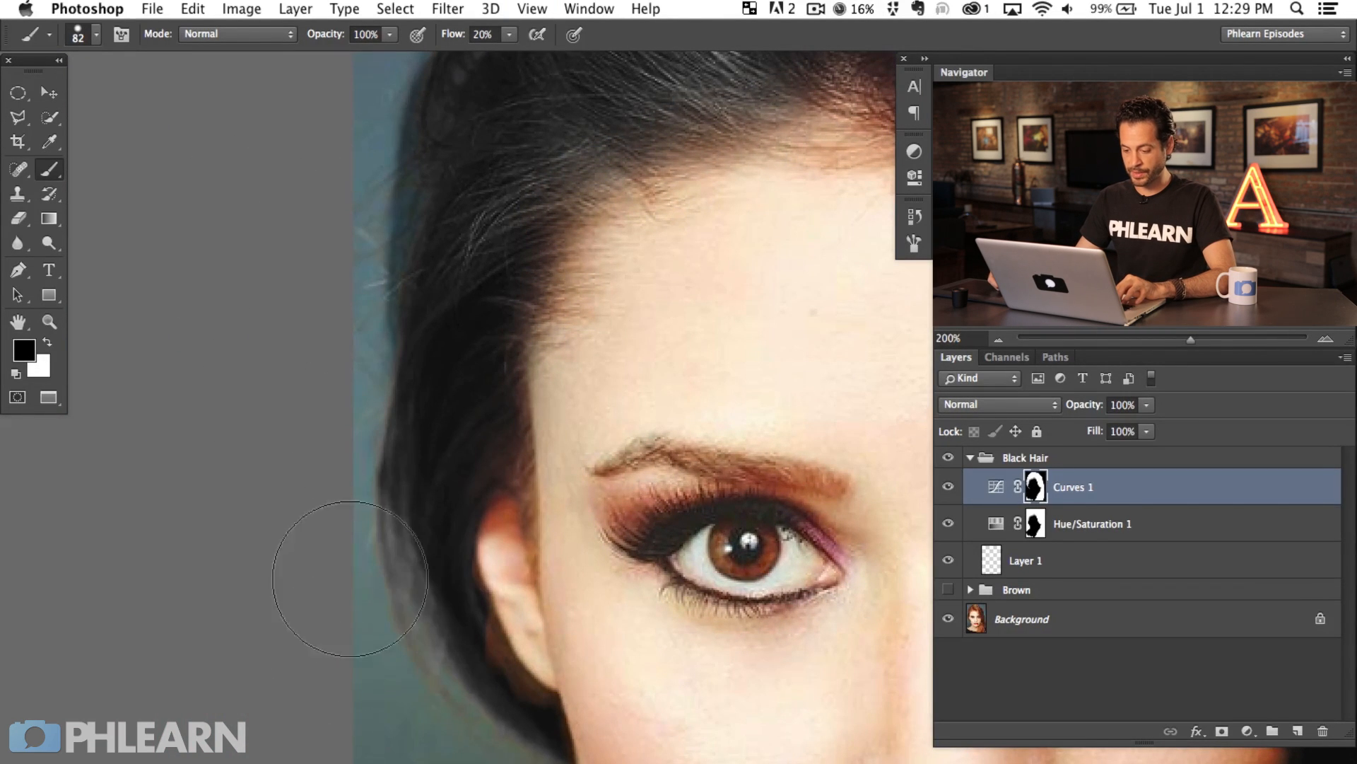
scroll(318, 363, "up", 10)
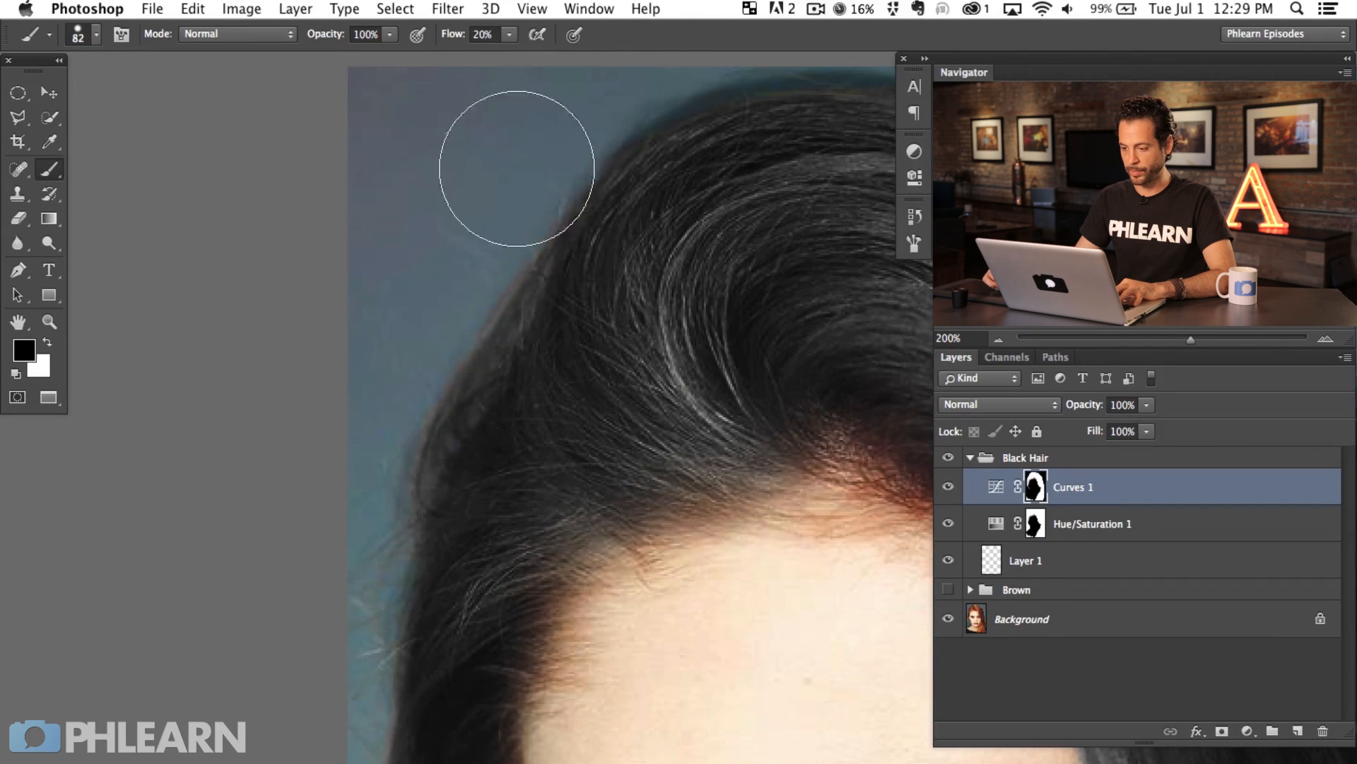
scroll(491, 172, "up", 5)
scroll(492, 172, "right", 5)
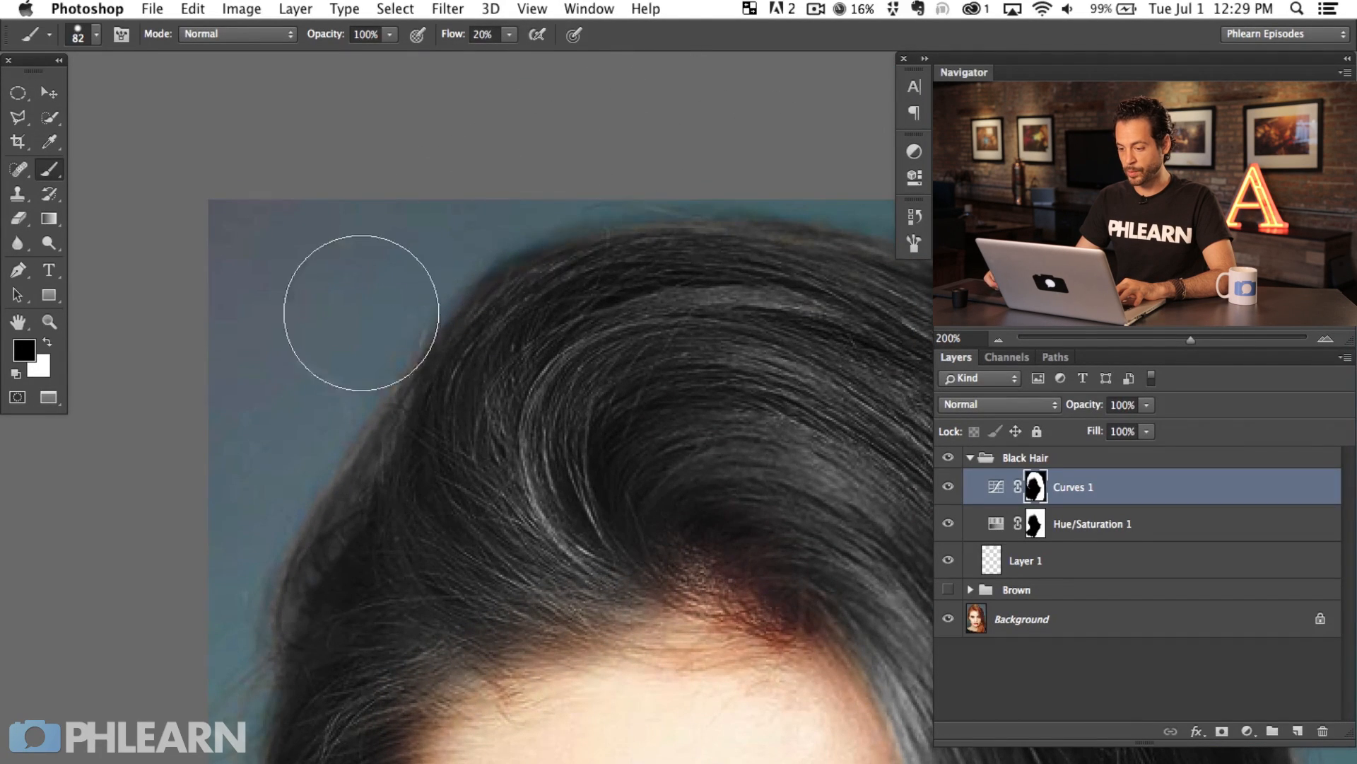
scroll(634, 297, "right", 10)
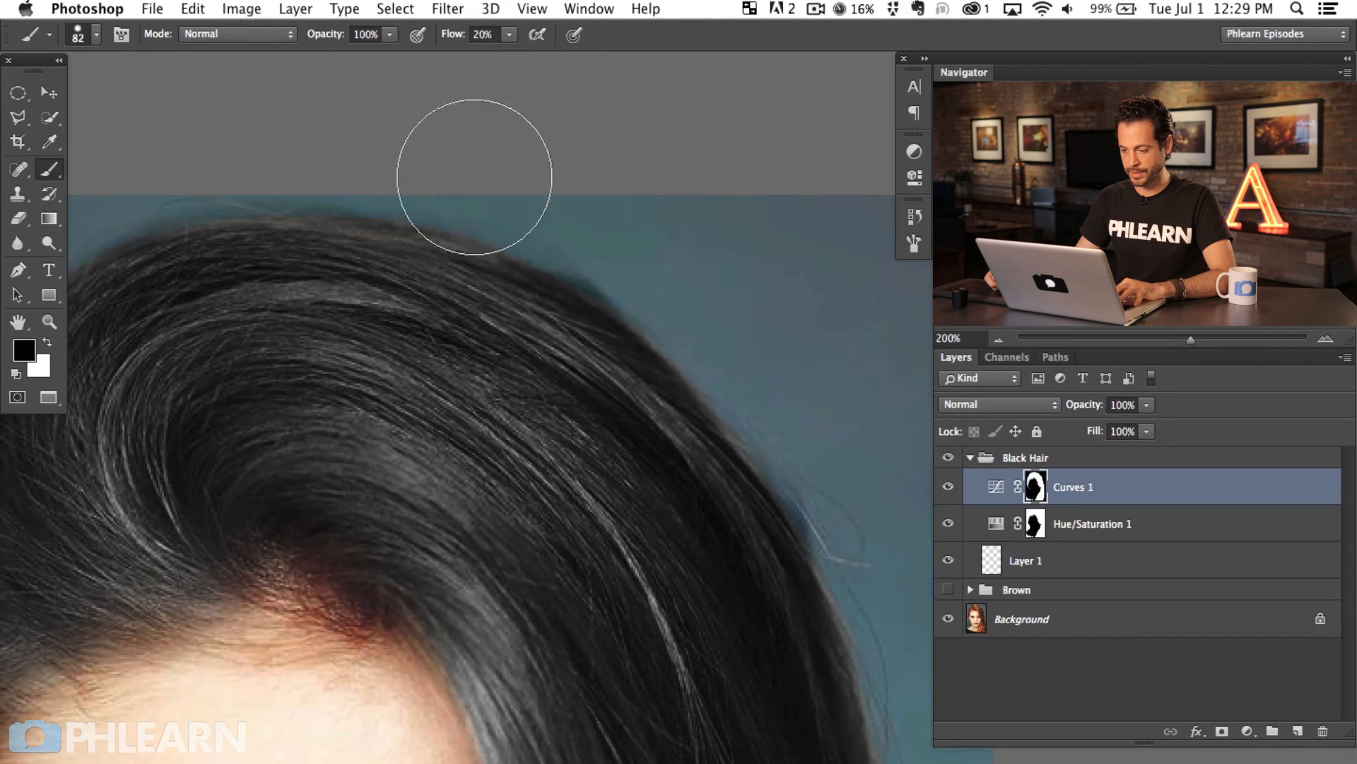
scroll(854, 460, "down", 8)
scroll(855, 460, "right", 8)
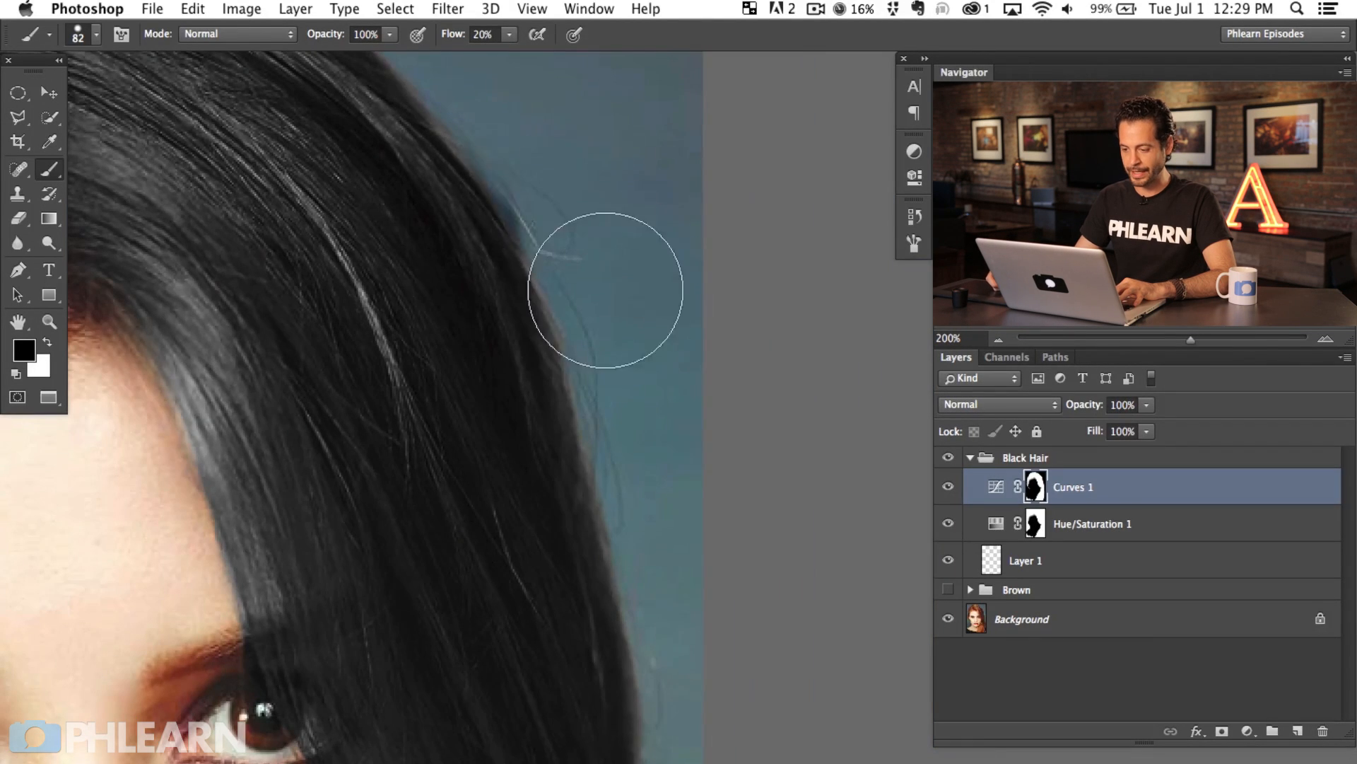
scroll(698, 609, "down", 8)
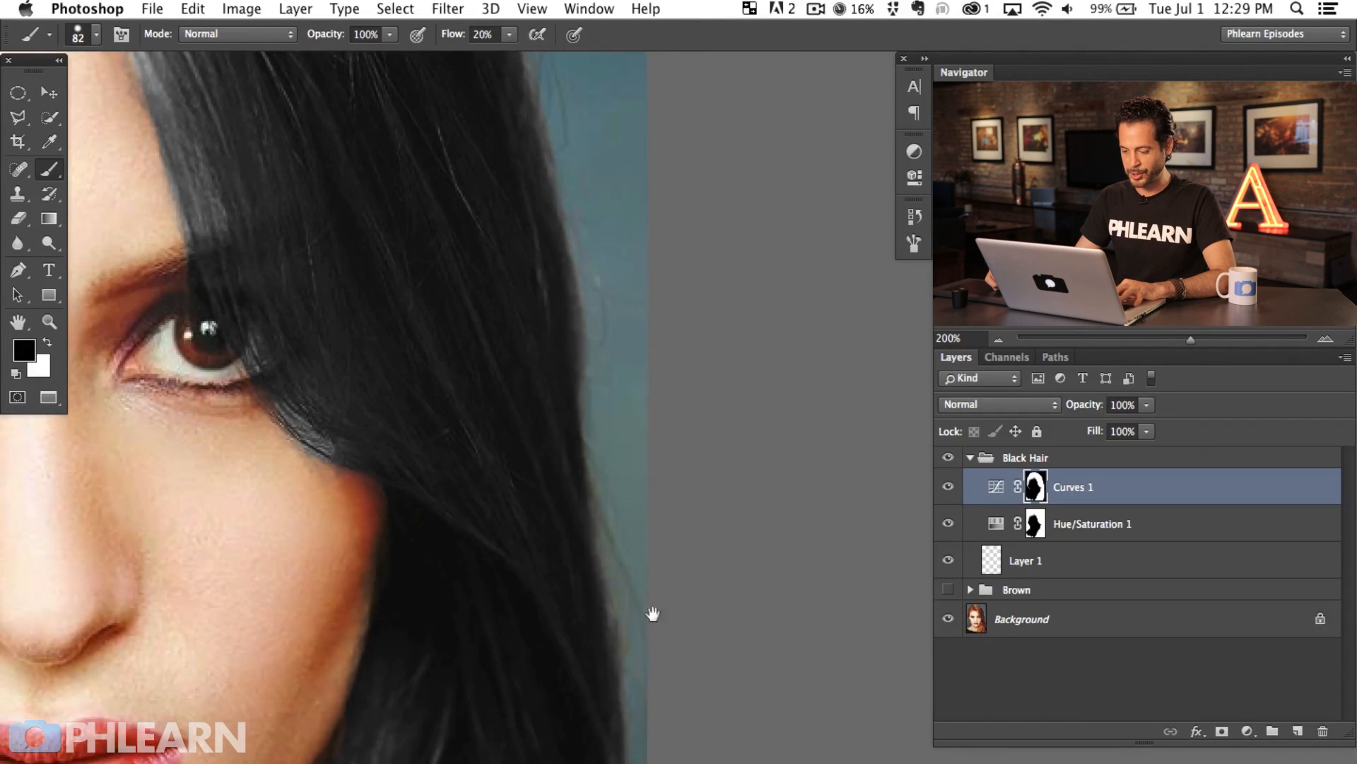
scroll(651, 651, "down", 12)
Compare the whole portrait with and without the Curves adjustment.
key("super+0")
left_click_drag(633, 550, 549, 556)
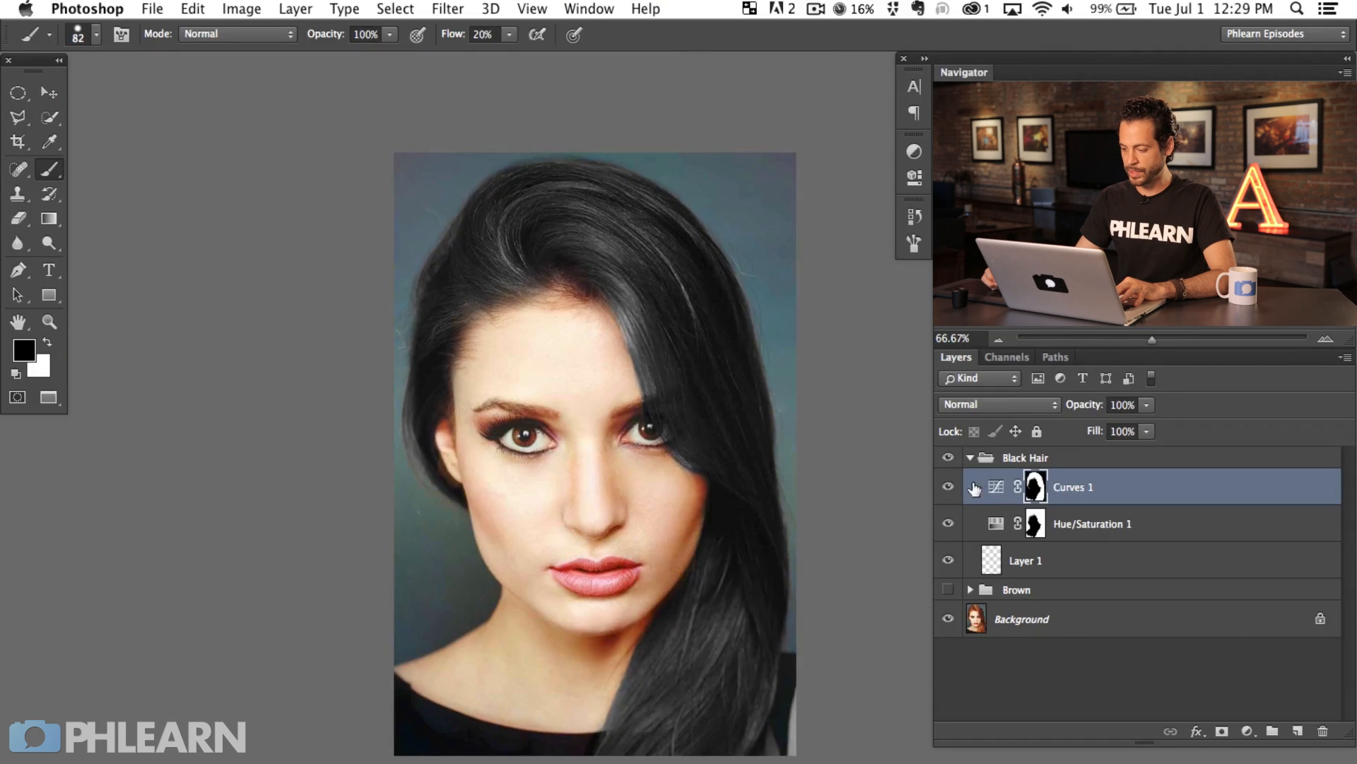
left_click(948, 486)
left_click(948, 486)
left_click(949, 486)
left_click(948, 486)
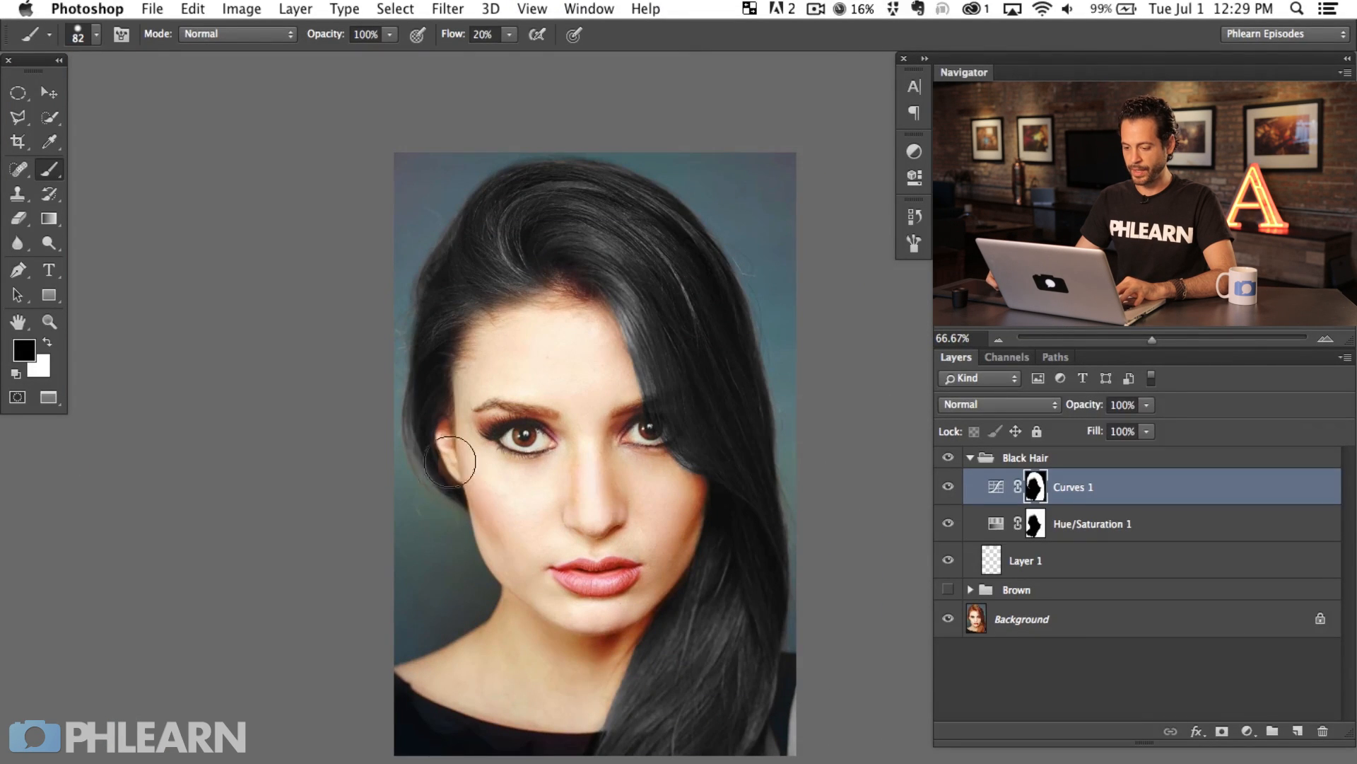
key("x")
left_click_drag(544, 501, 530, 501)
left_click_drag(749, 518, 698, 526)
Try lightening the hair to grey with the Curves point at input 99, output 138, and compare it with Curves hidden.
double_click(1004, 487)
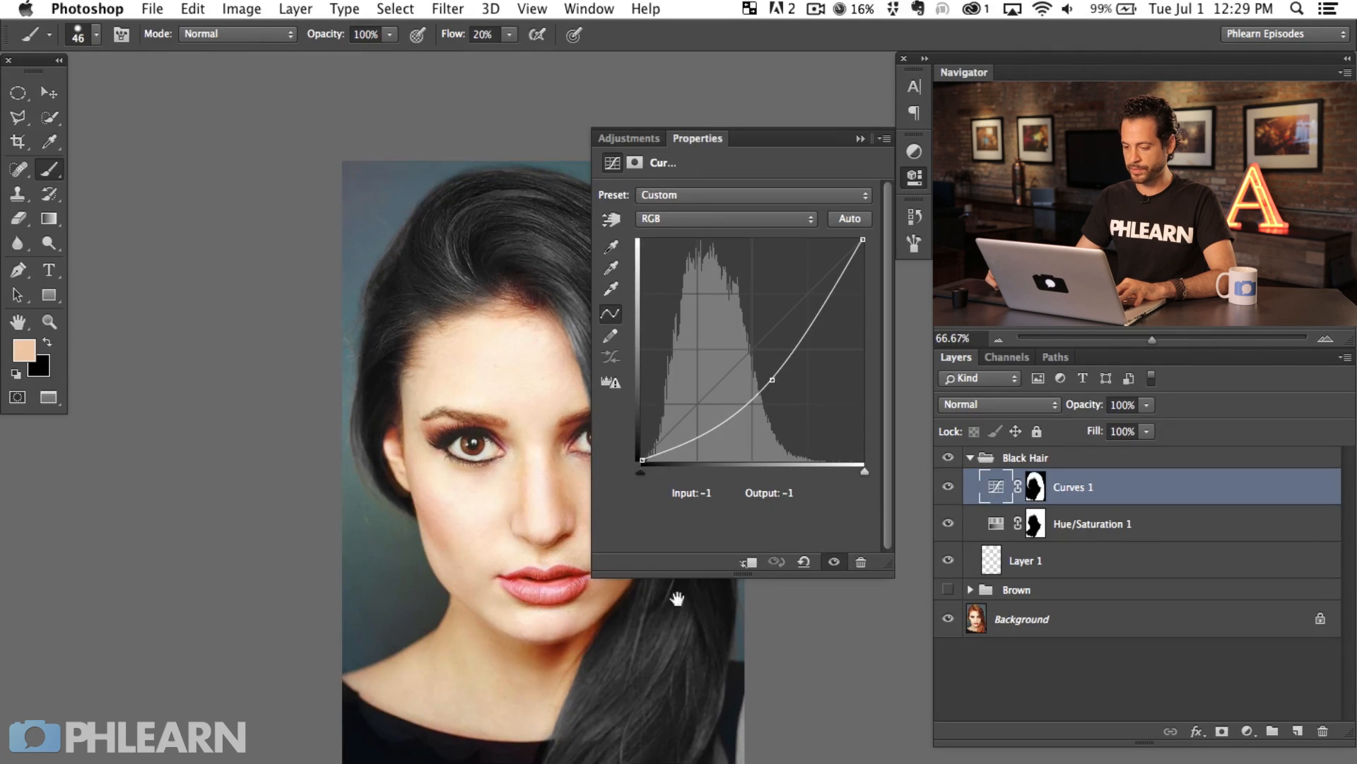
left_click_drag(606, 640, 434, 640)
left_click_drag(776, 382, 730, 340)
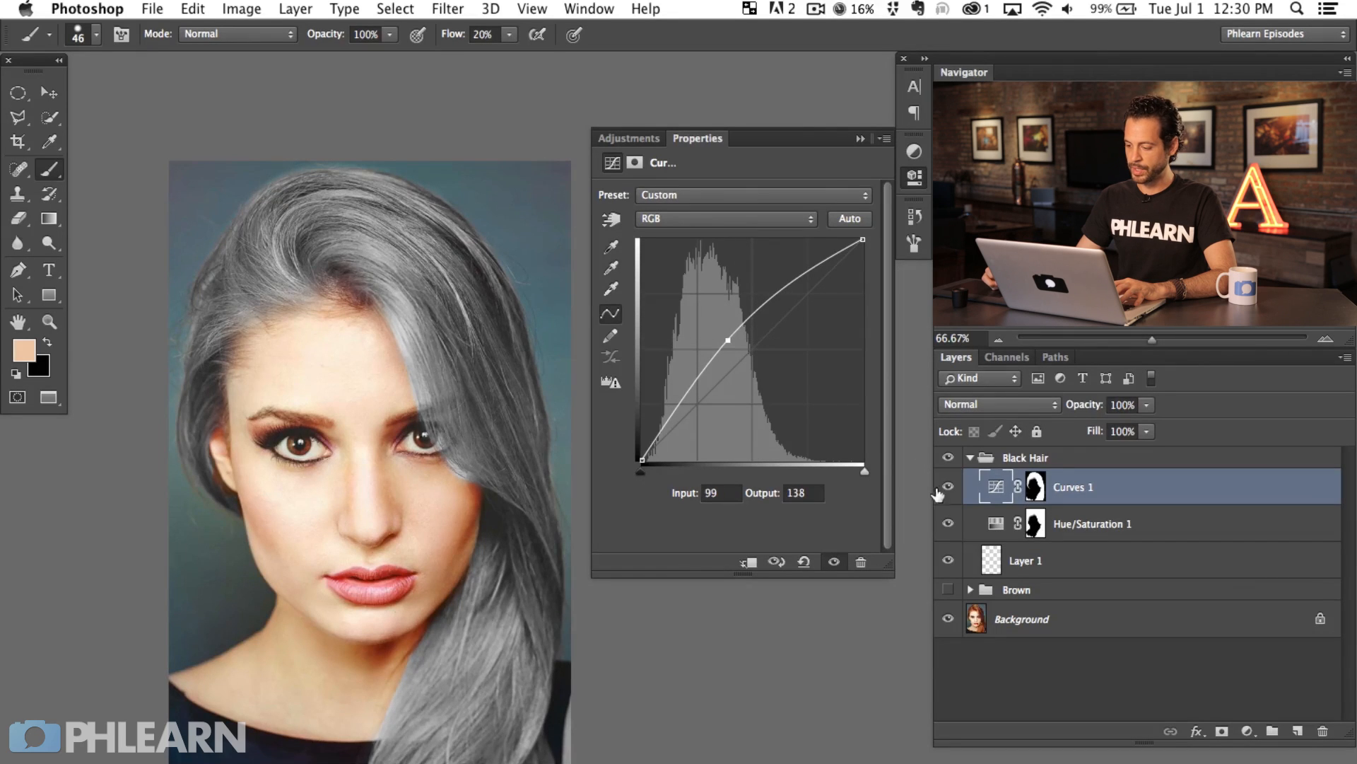
left_click(948, 487)
left_click(948, 523)
left_click(948, 523)
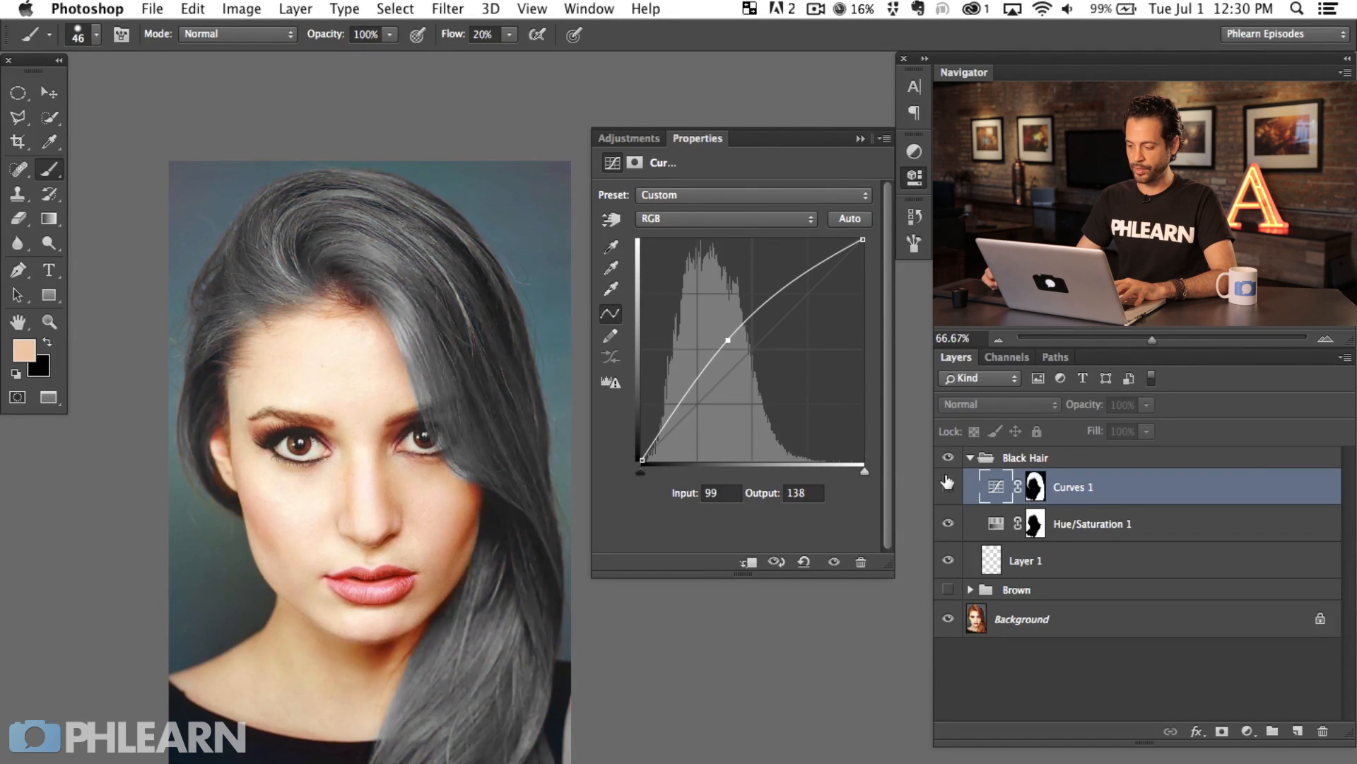
left_click(948, 488)
Darken the hair to black by moving the Curves point to input 151, output 89.
left_click_drag(723, 346, 774, 383)
key("super+plus")
key("super+plus")
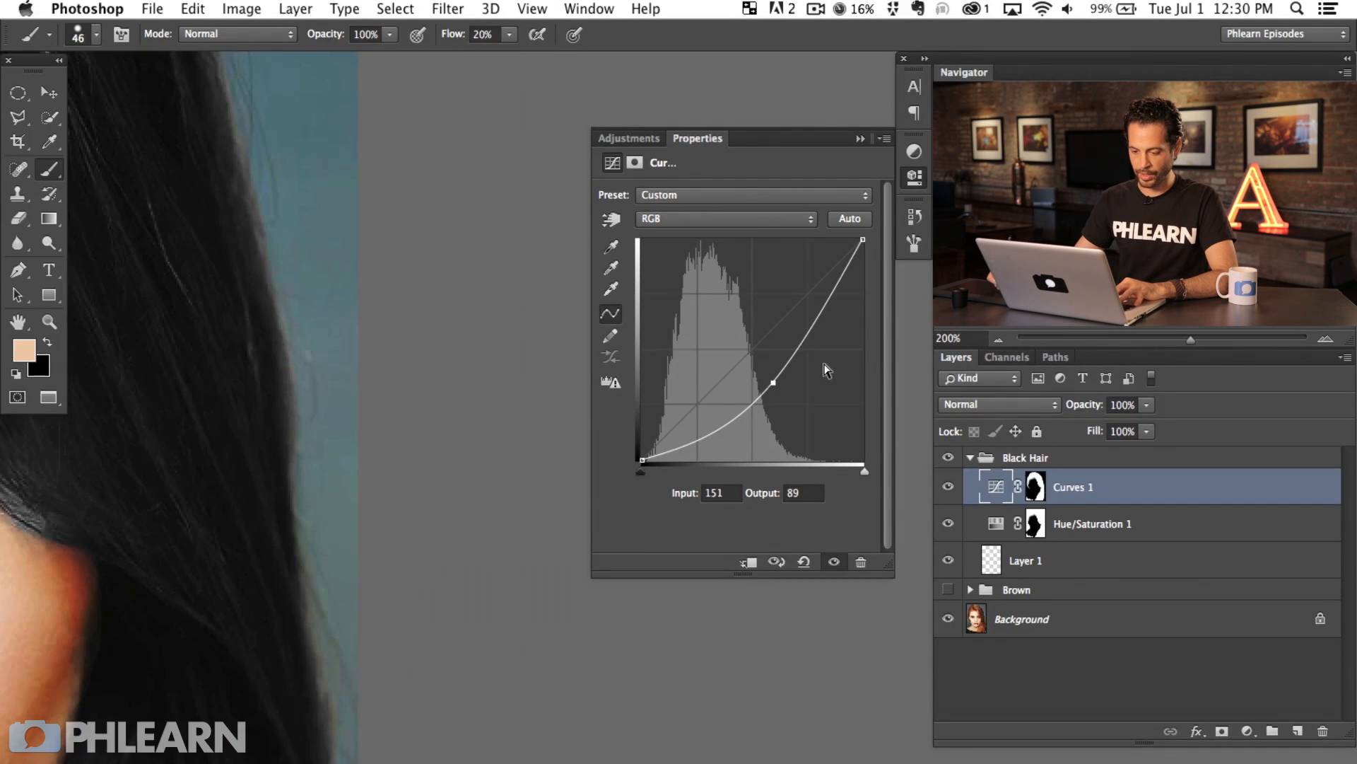
left_click_drag(286, 605, 725, 552)
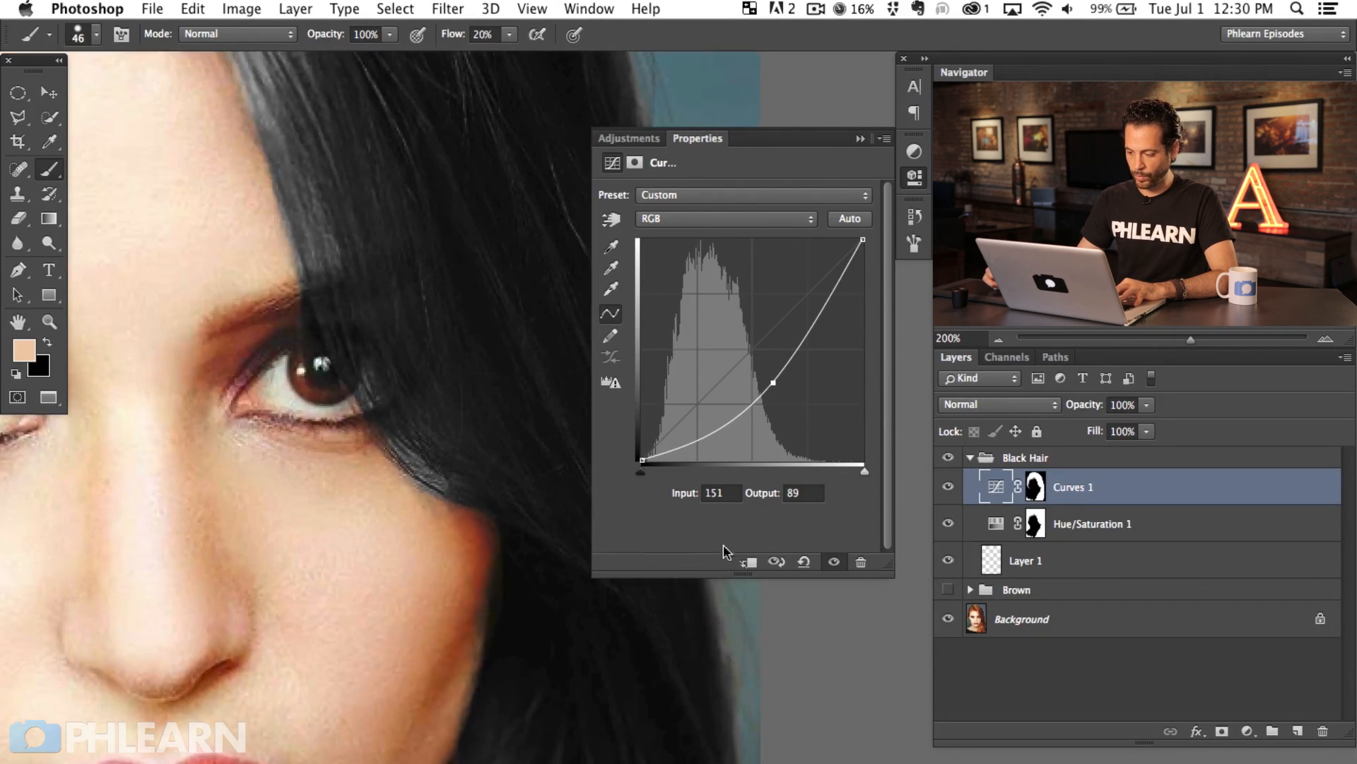
left_click(914, 177)
Compare the hair with the Hue/Saturation adjustment hidden and shown, examining the strands beside the forehead and eye.
scroll(514, 278, "left", 5)
scroll(514, 278, "up", 2)
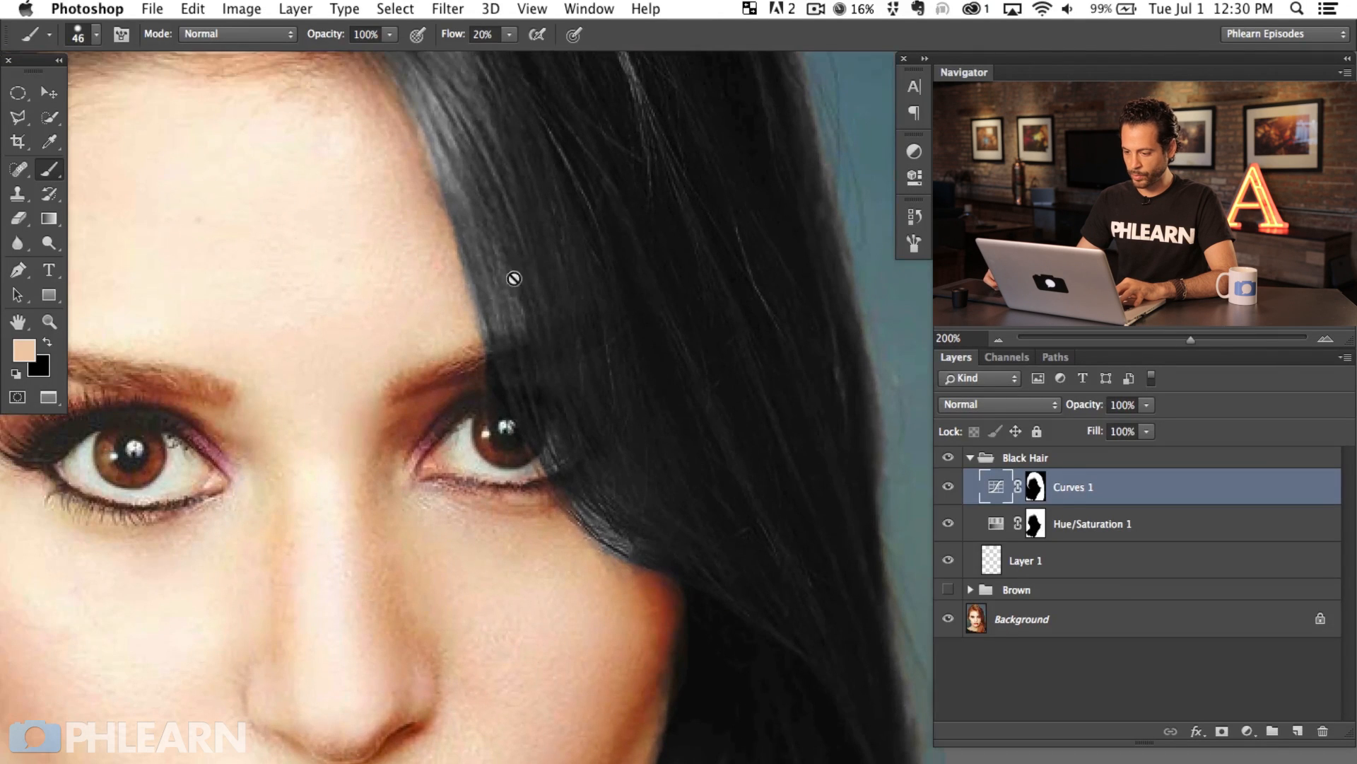
left_click(948, 525)
left_click(948, 524)
left_click(948, 525)
left_click(949, 526)
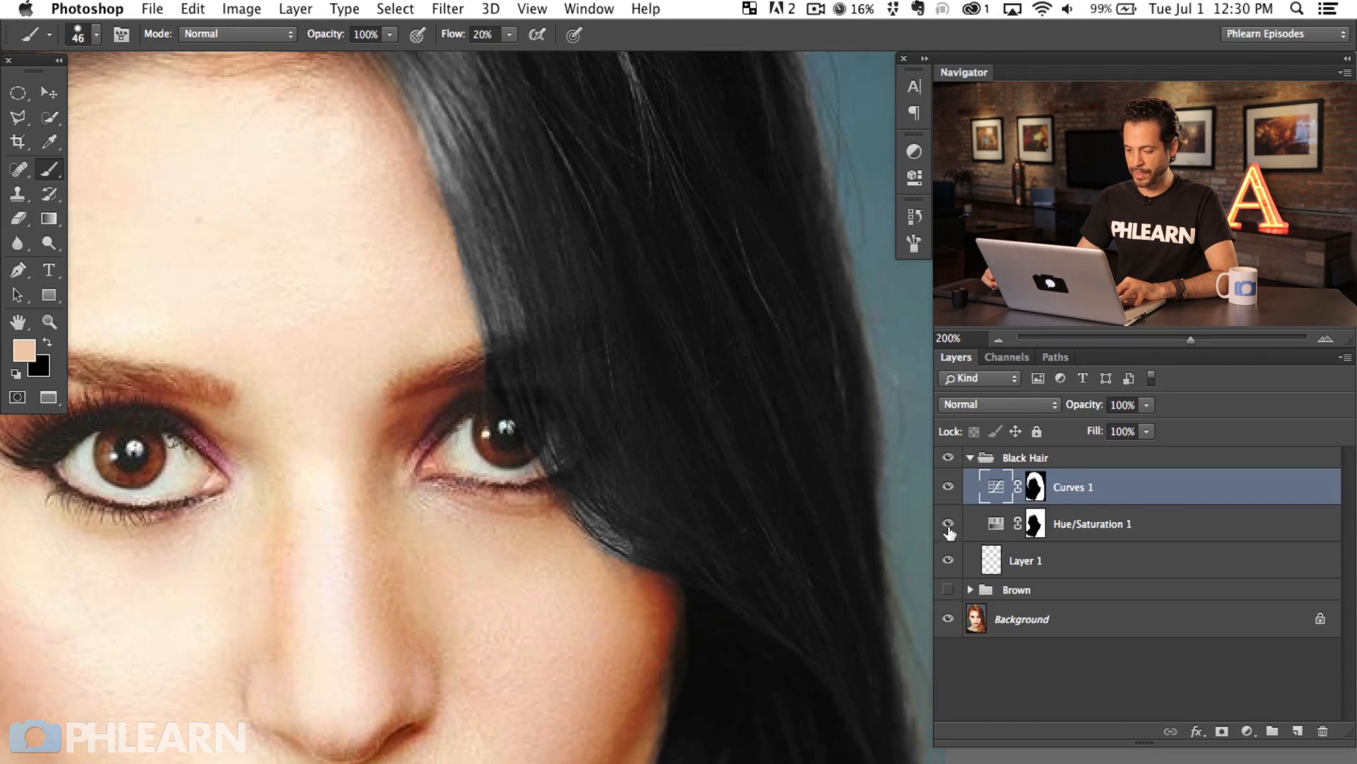
left_click(948, 525)
scroll(506, 588, "left", 3)
scroll(506, 588, "up", 1)
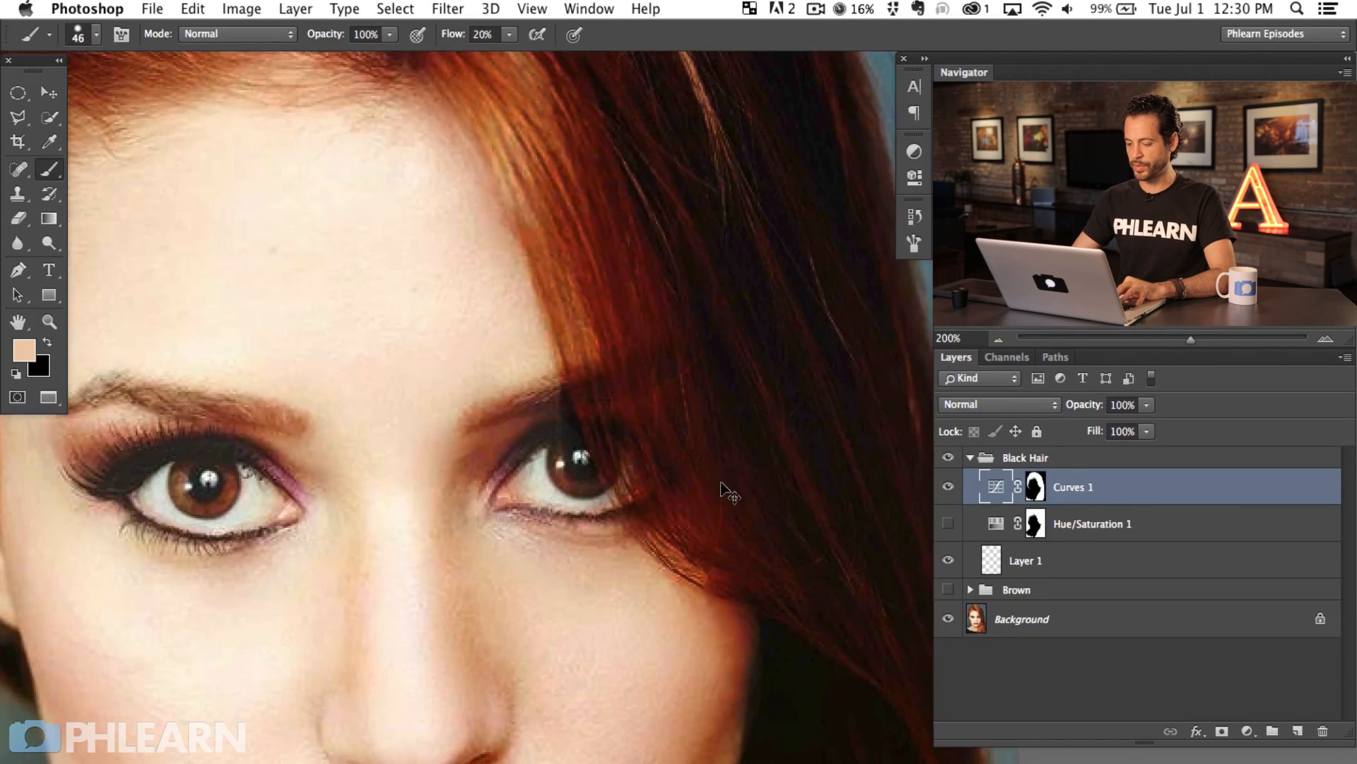
key("super+minus")
left_click(948, 524)
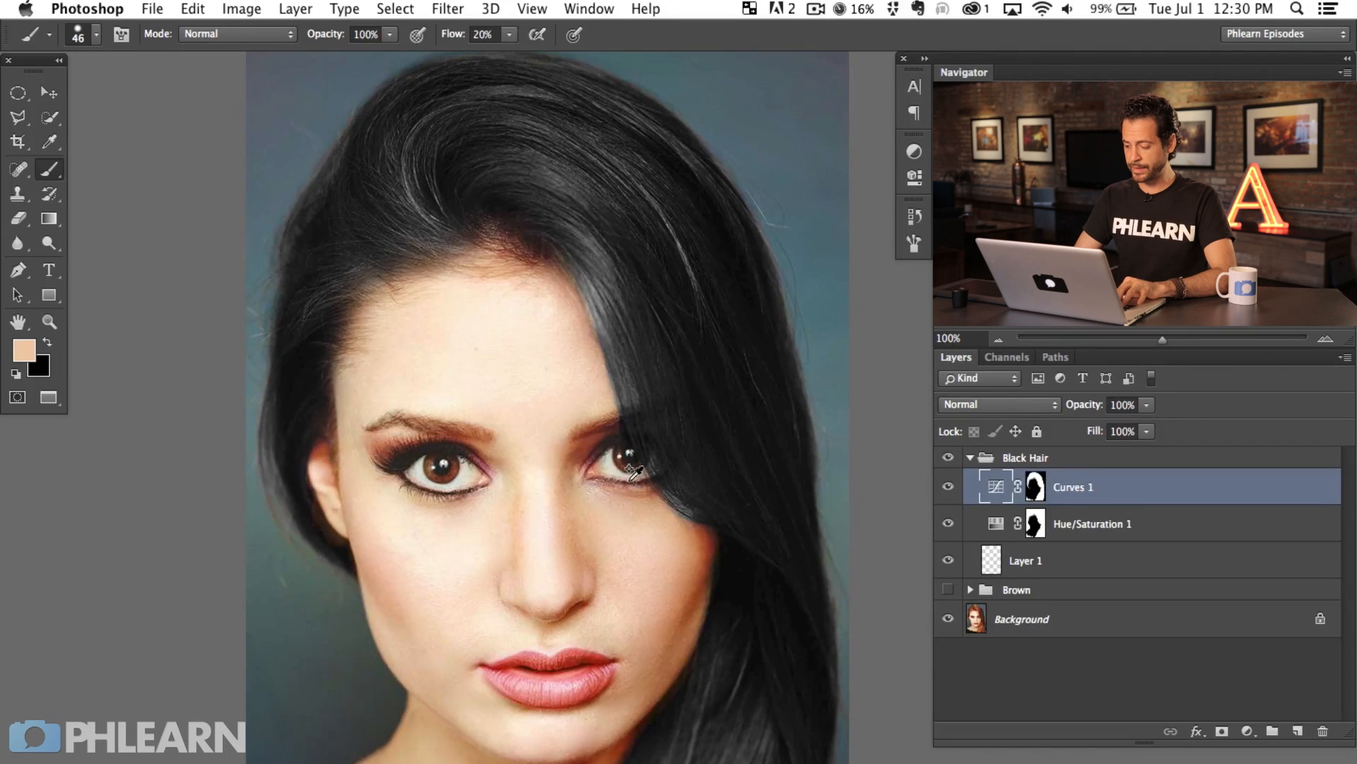
Add a layer above the Curves adjustment, sample the cheek's skin tone, and set the layer's blend mode to Color.
key("super+alt+shift+n")
key("super+plus")
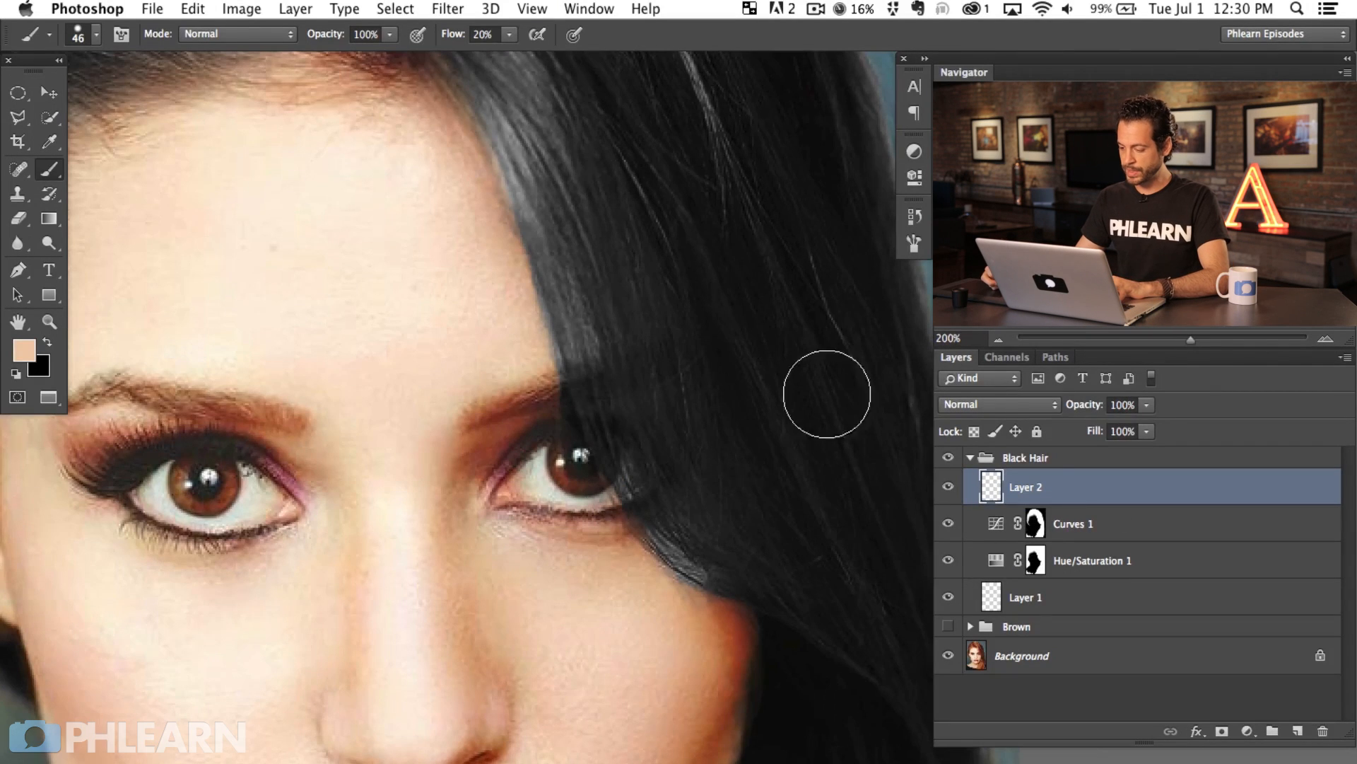
left_click_drag(559, 541, 545, 550)
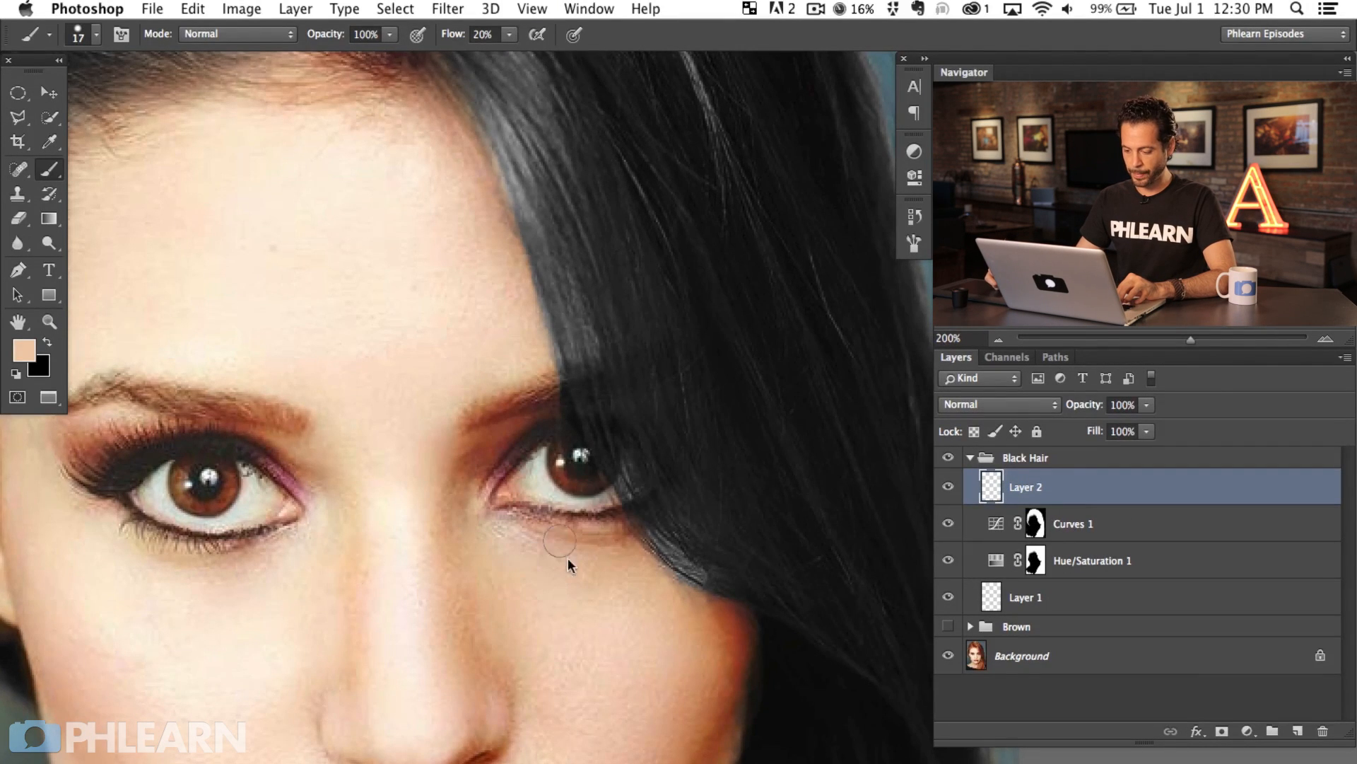
left_click(691, 627, "alt")
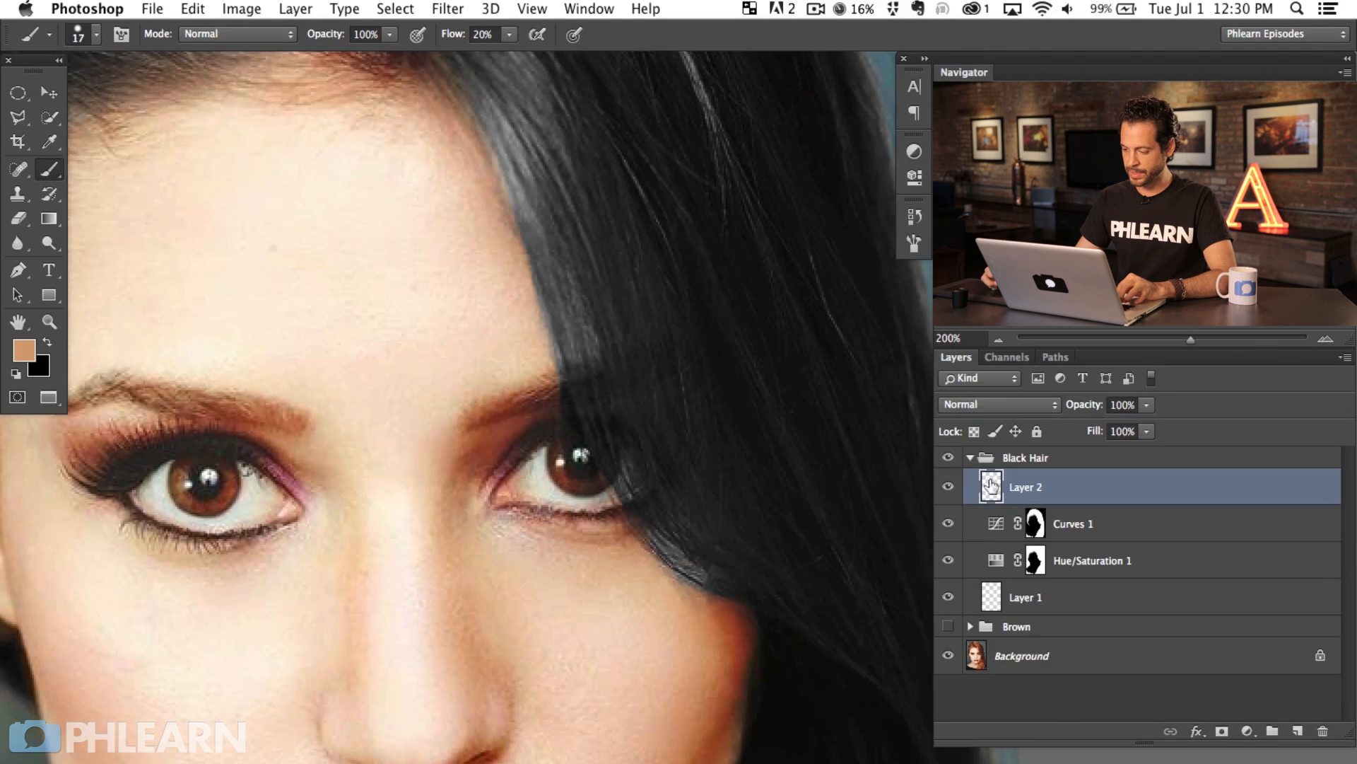
left_click(998, 405)
left_click(948, 654)
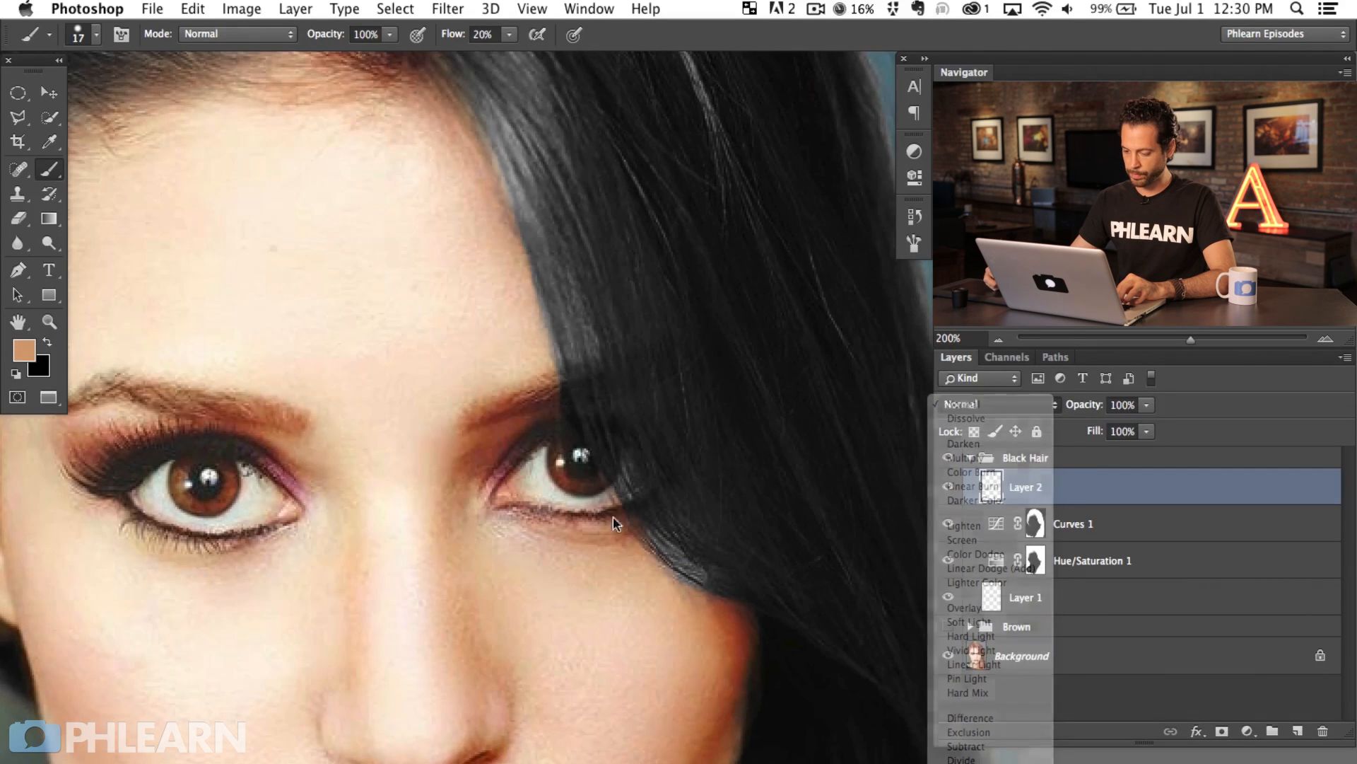
mouse_move(686, 577)
left_mouse_down()
mouse_move(703, 567)
mouse_move(687, 562)
left_mouse_up()
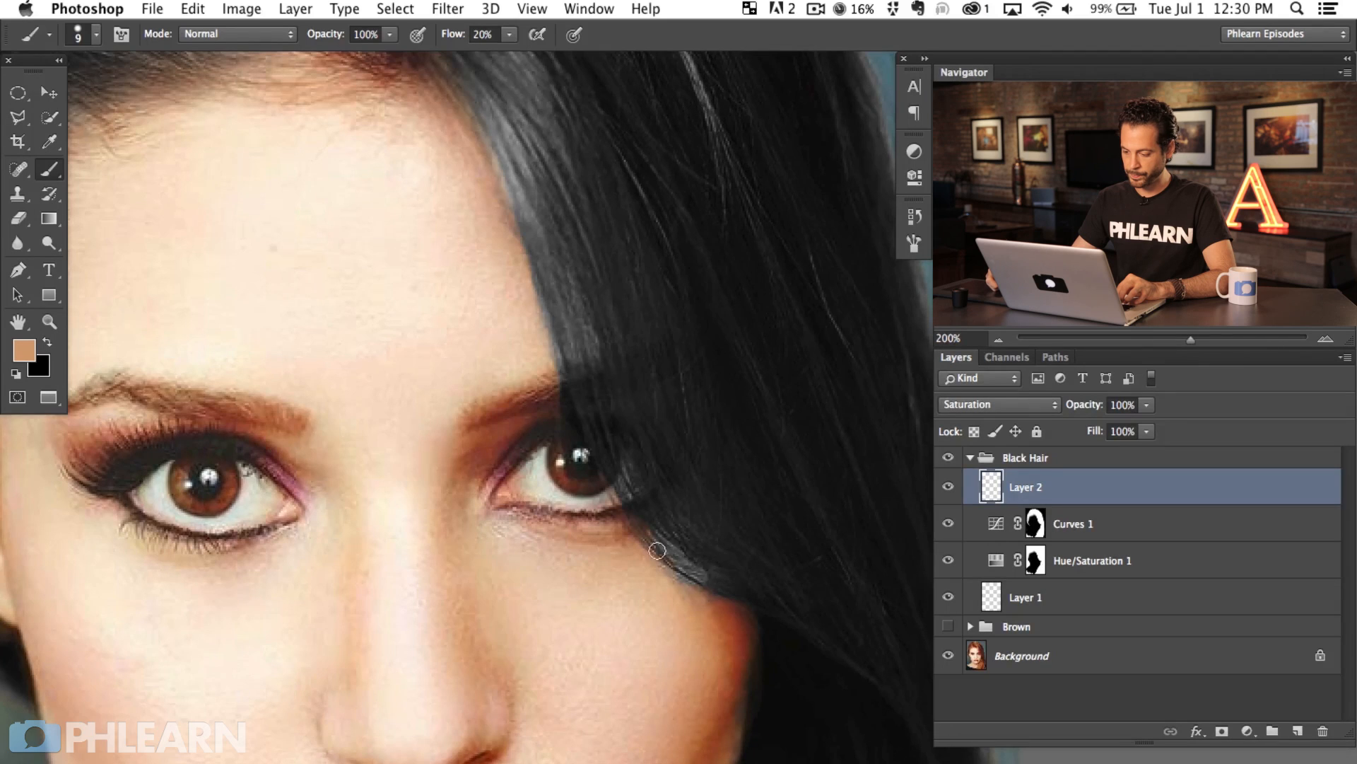
left_click(989, 404)
left_click(990, 419)
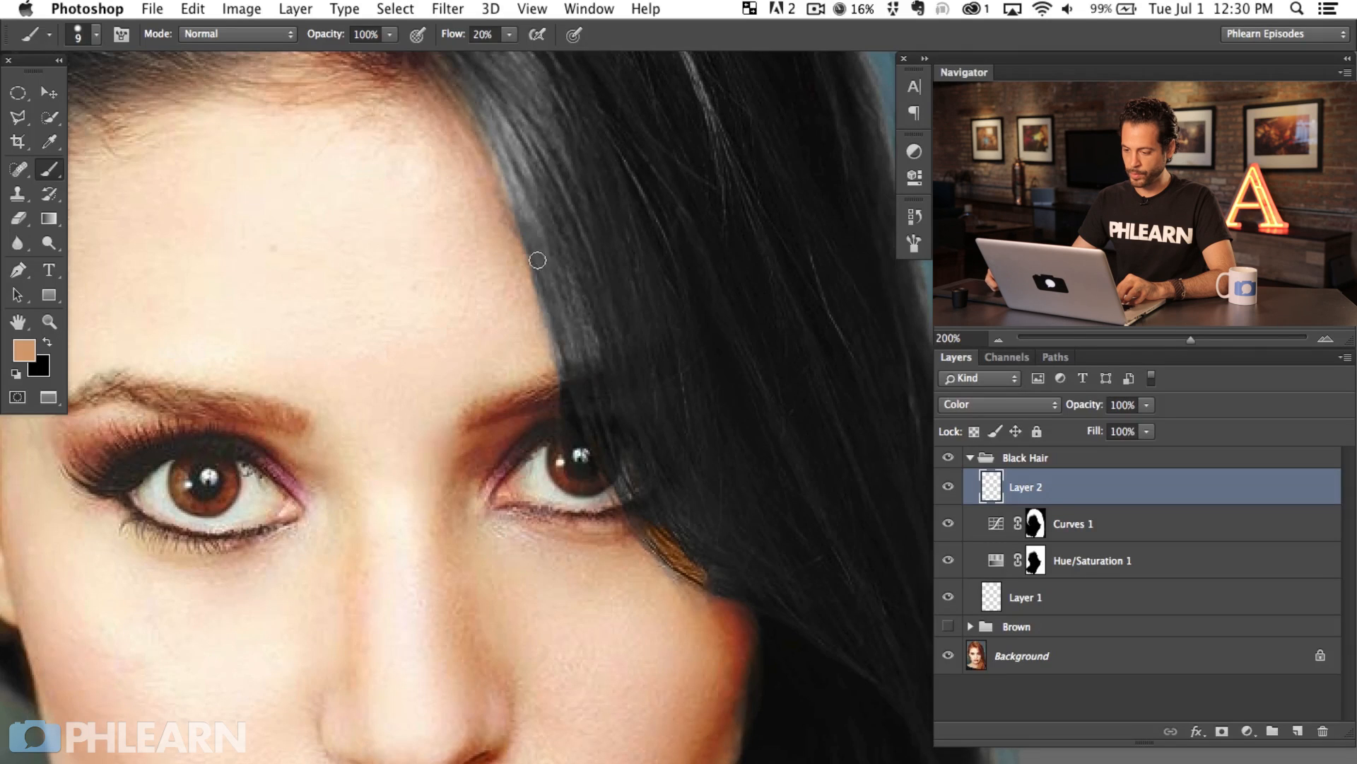
Brush sampled skin tone along the thin hair edges beside the forehead and cheek, and lower the layer's opacity to 59%.
left_click(516, 314, "alt")
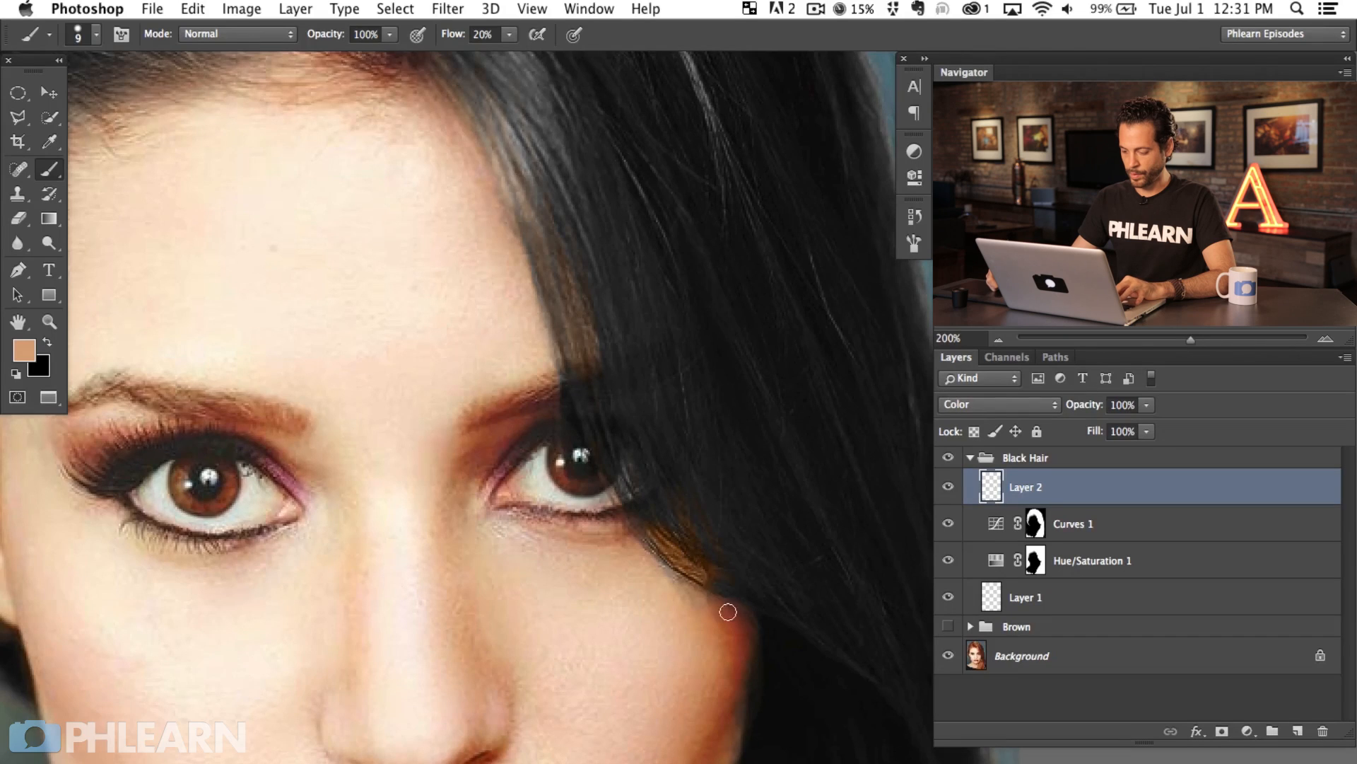
key("super+minus")
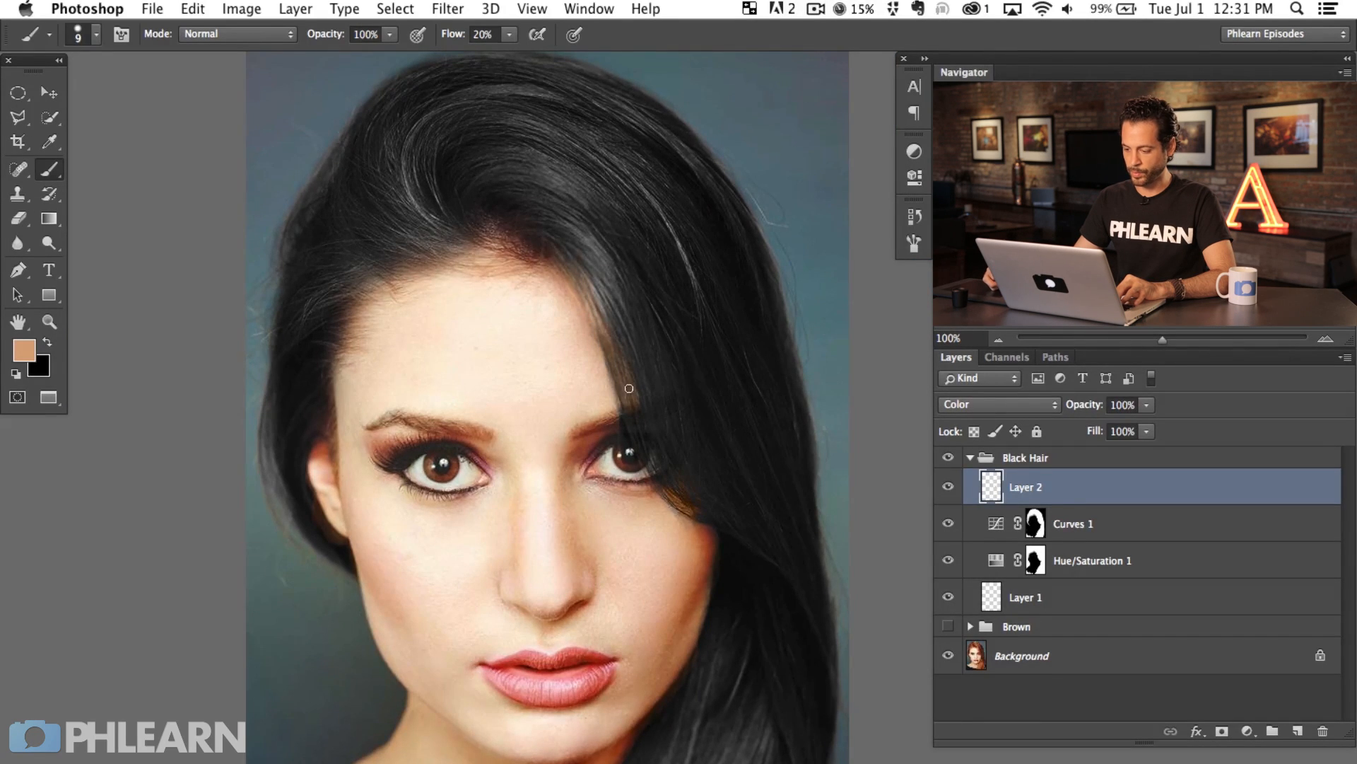
left_click_drag(1087, 406, 1067, 404)
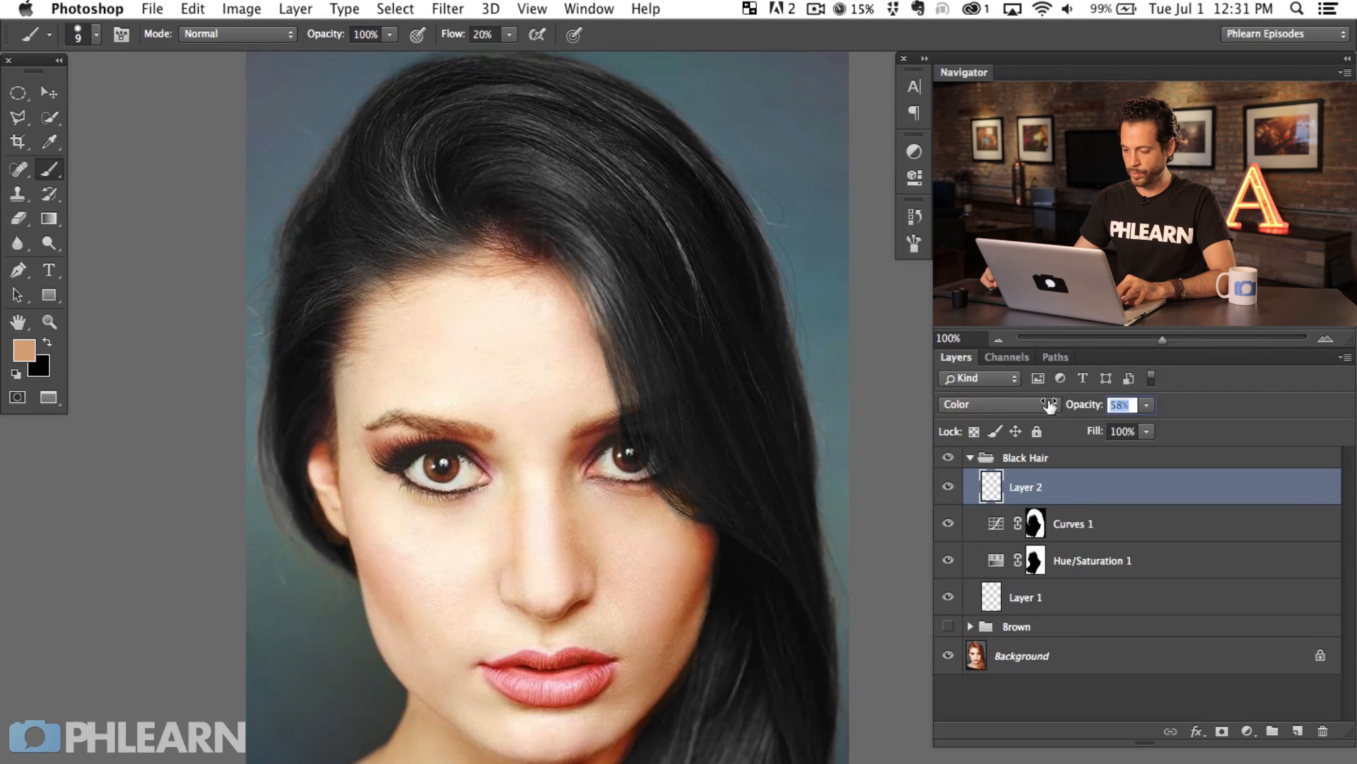
left_click(950, 487)
mouse_move(645, 631)
left_mouse_down()
mouse_move(561, 537)
mouse_move(554, 625)
mouse_move(544, 591)
left_mouse_up()
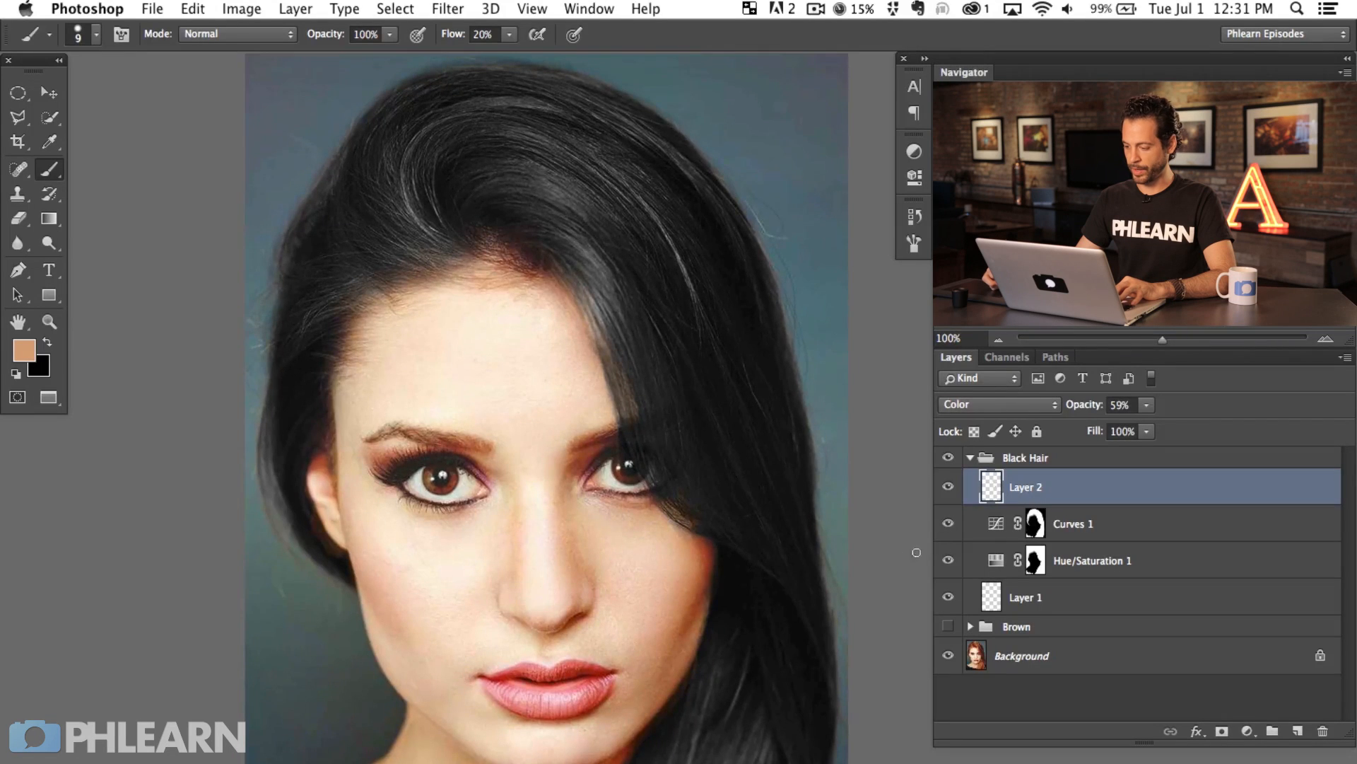
Compare the hair with the Curves and Hue/Saturation adjustments each hidden and shown.
left_click(947, 524)
left_click(948, 524)
left_click(948, 524)
left_click(948, 559)
left_click(948, 560)
left_click(948, 560)
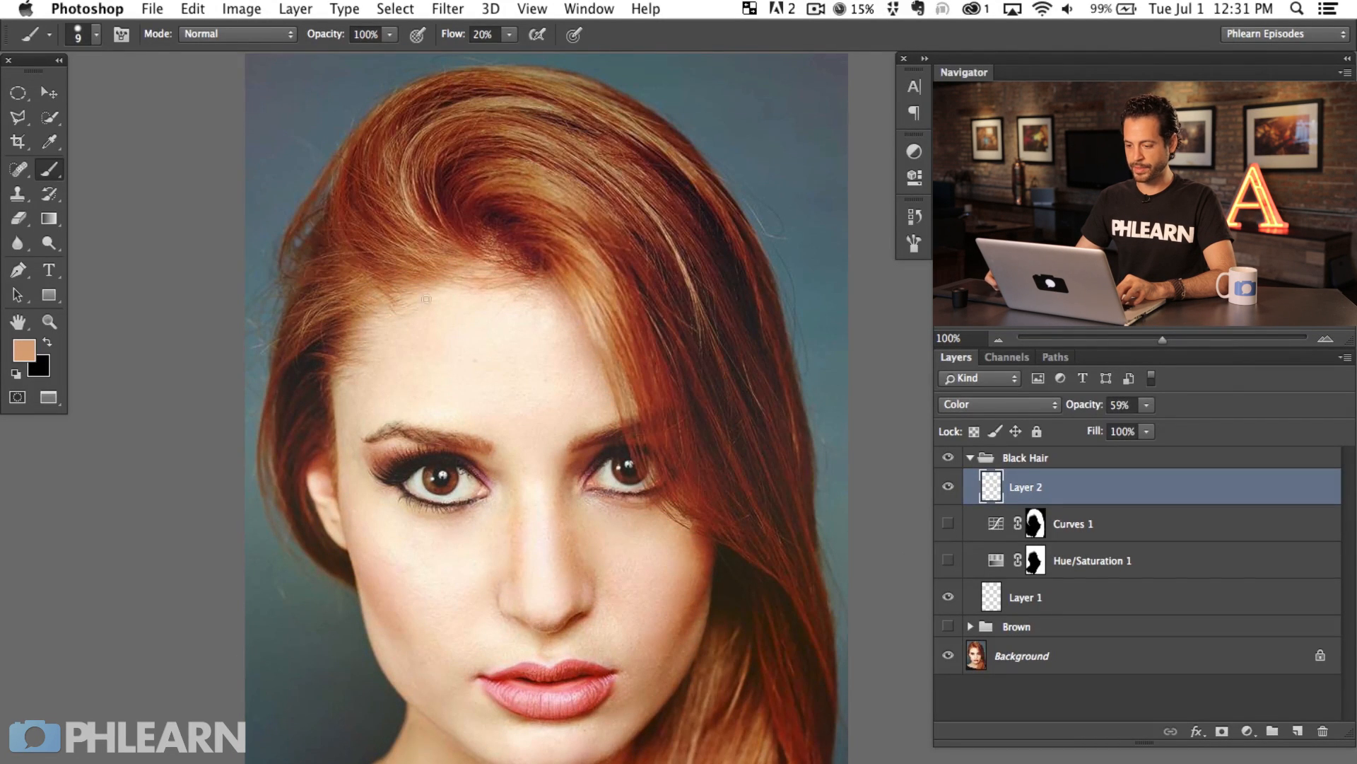
left_click(951, 560)
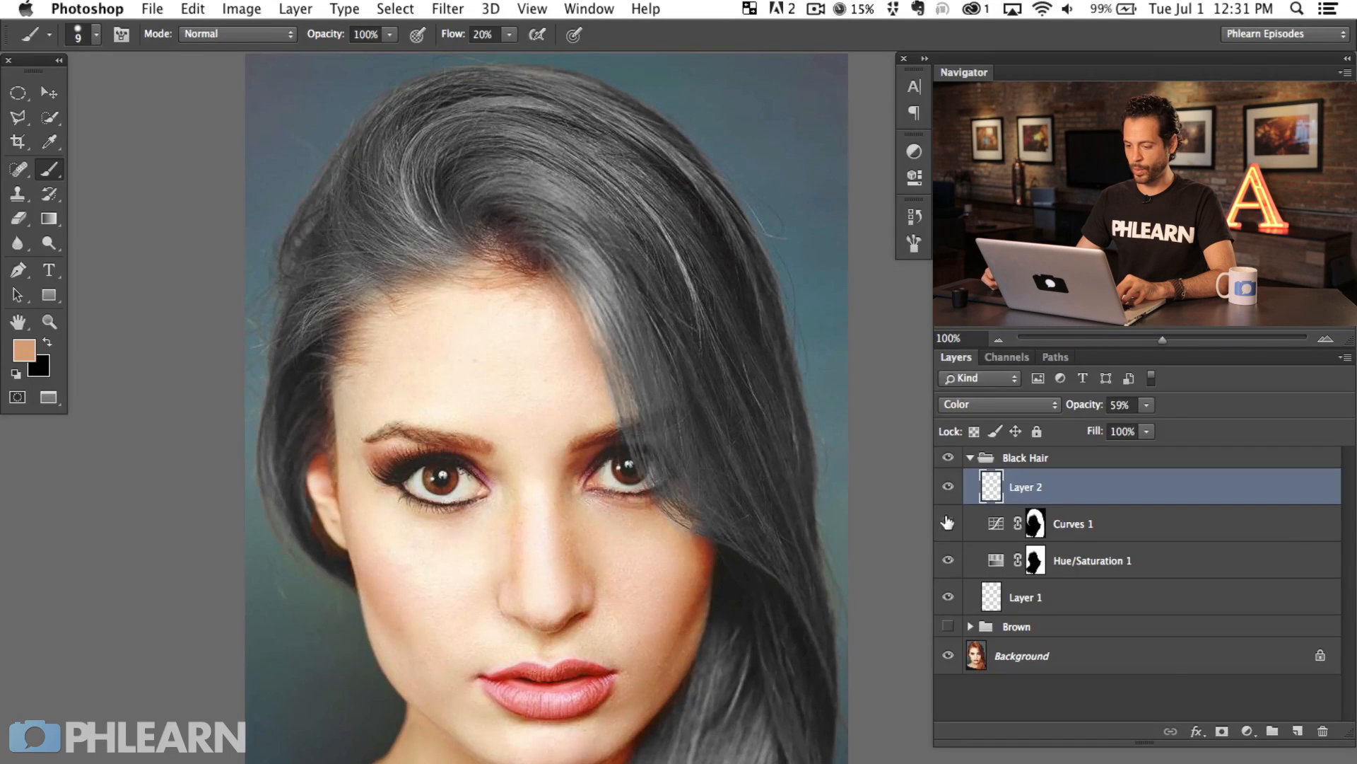
left_click(947, 524)
left_click(948, 524)
left_click(948, 524)
Paint white on the Curves mask along the hairline near the temple with a soft 164 px brush.
left_click(1036, 524)
mouse_move(522, 331)
left_mouse_down()
mouse_move(397, 363)
mouse_move(442, 306)
mouse_move(459, 331)
left_mouse_up()
key("x")
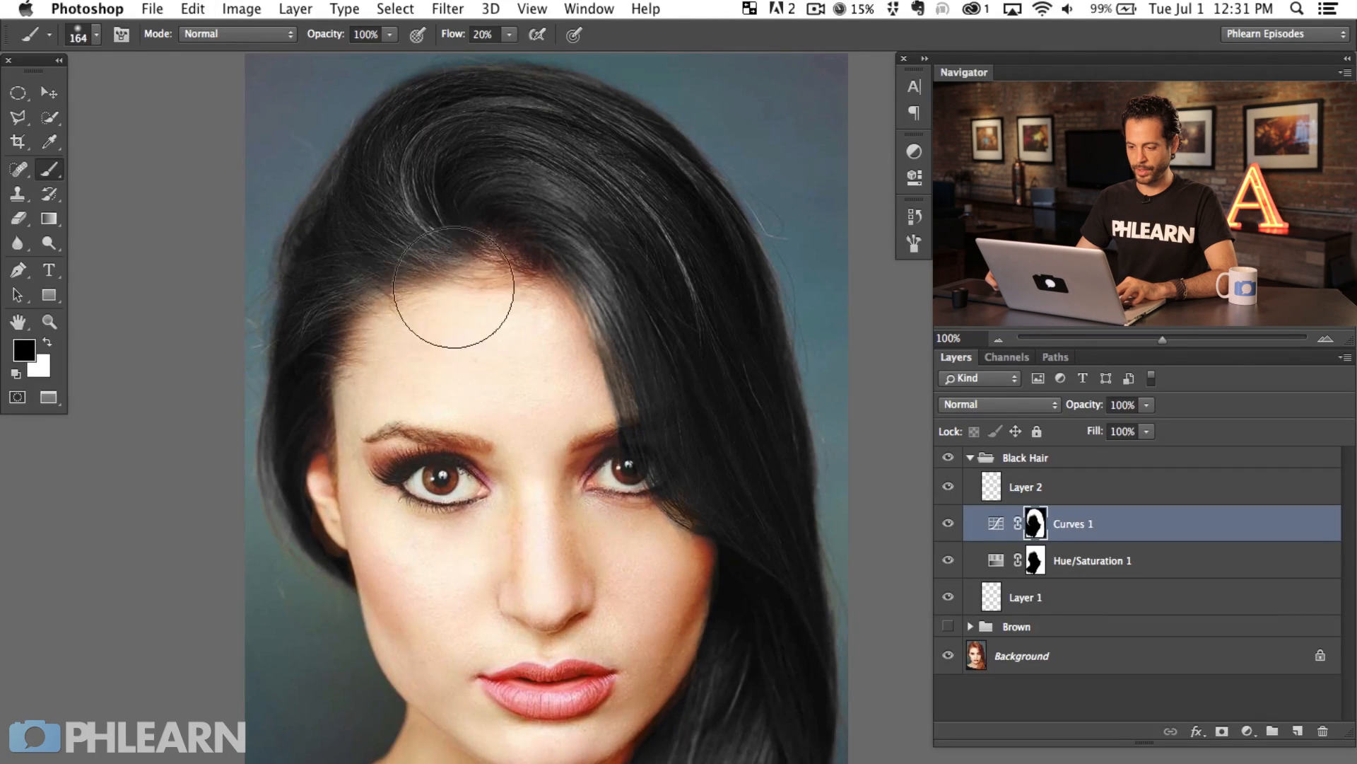
key("x")
mouse_move(378, 319)
left_mouse_down()
mouse_move(353, 291)
mouse_move(400, 287)
mouse_move(373, 318)
mouse_move(361, 381)
mouse_move(362, 361)
mouse_move(401, 359)
left_mouse_up()
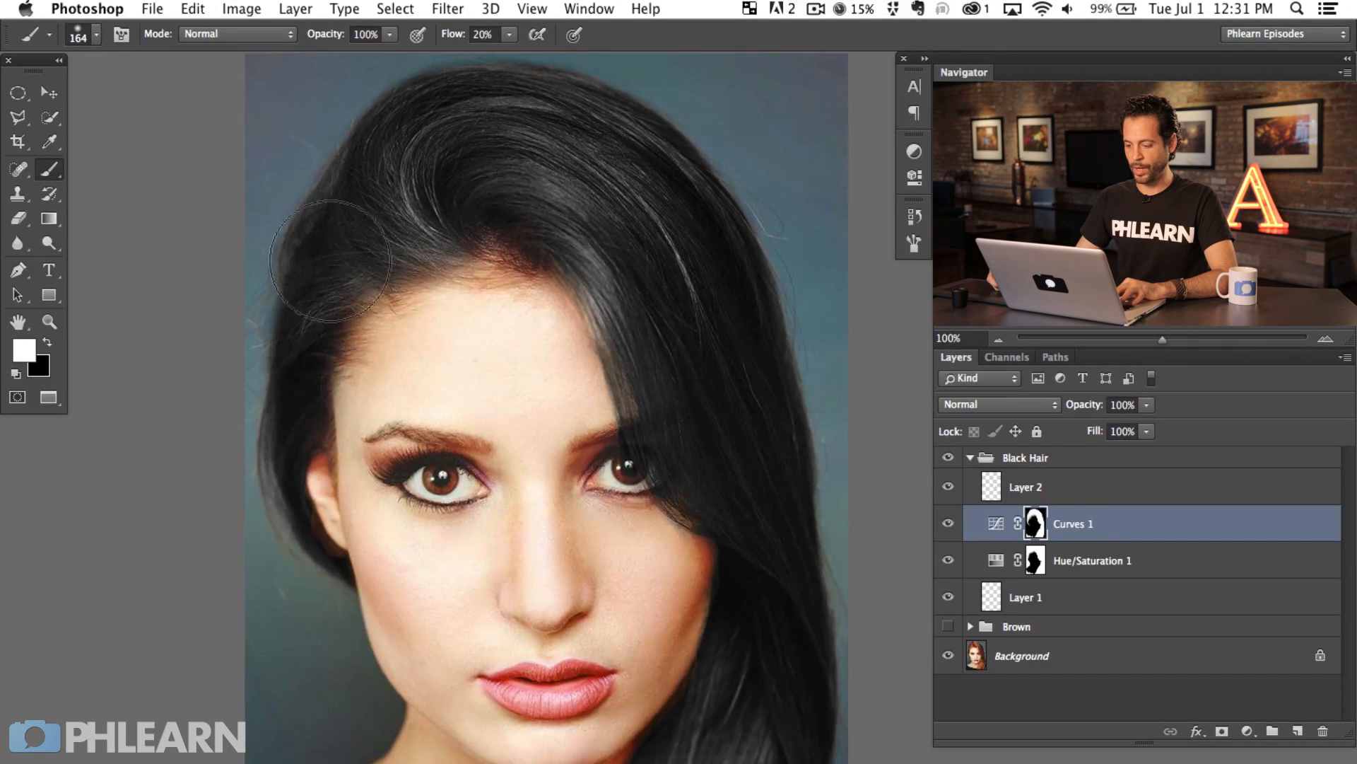
Add a new layer at the top of the Black Hair group and make white the foreground colour.
mouse_move(527, 460)
left_mouse_down()
mouse_move(485, 479)
mouse_move(511, 477)
left_mouse_up()
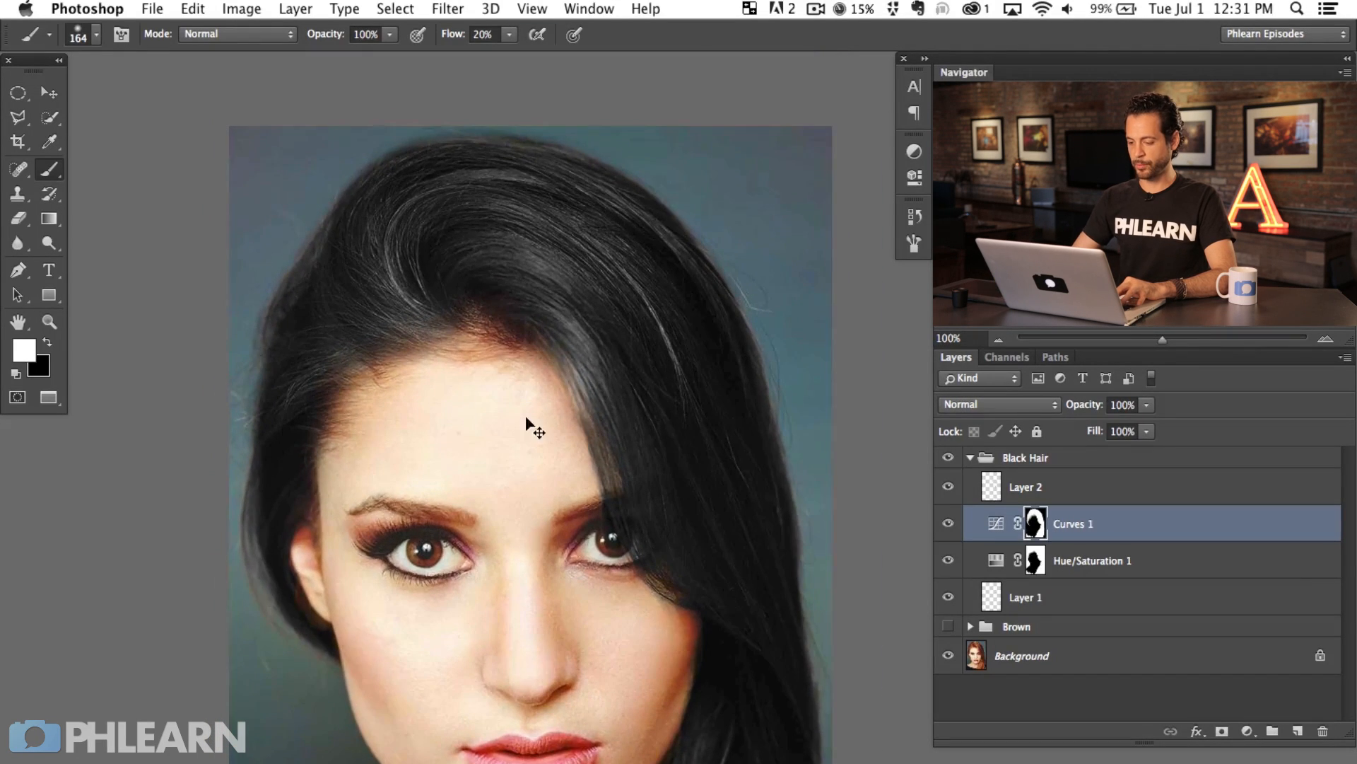
key("super+minus")
scroll(548, 515, "right", 2)
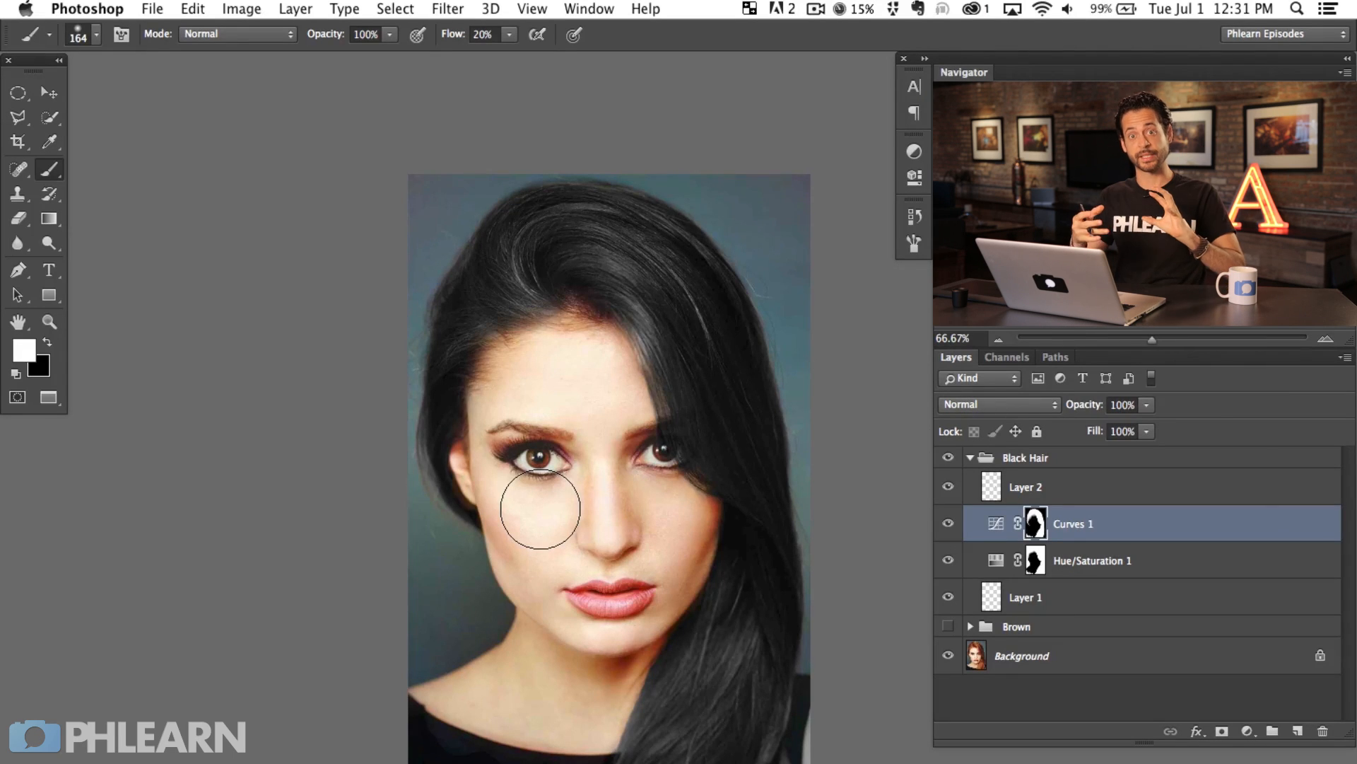
left_click(541, 511, "alt")
key("super+shift+alt+n")
key("super+bracketright")
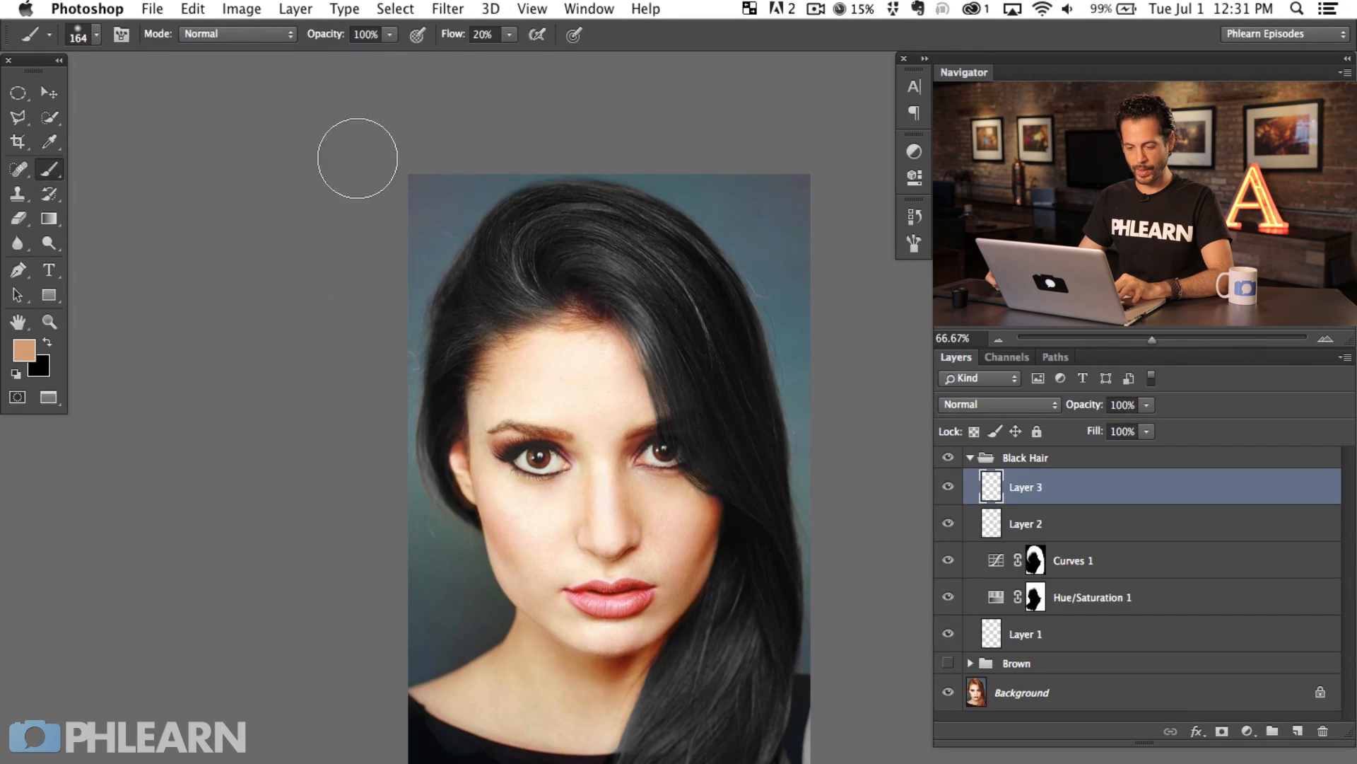
key("d")
key("x")
key("bracketright")
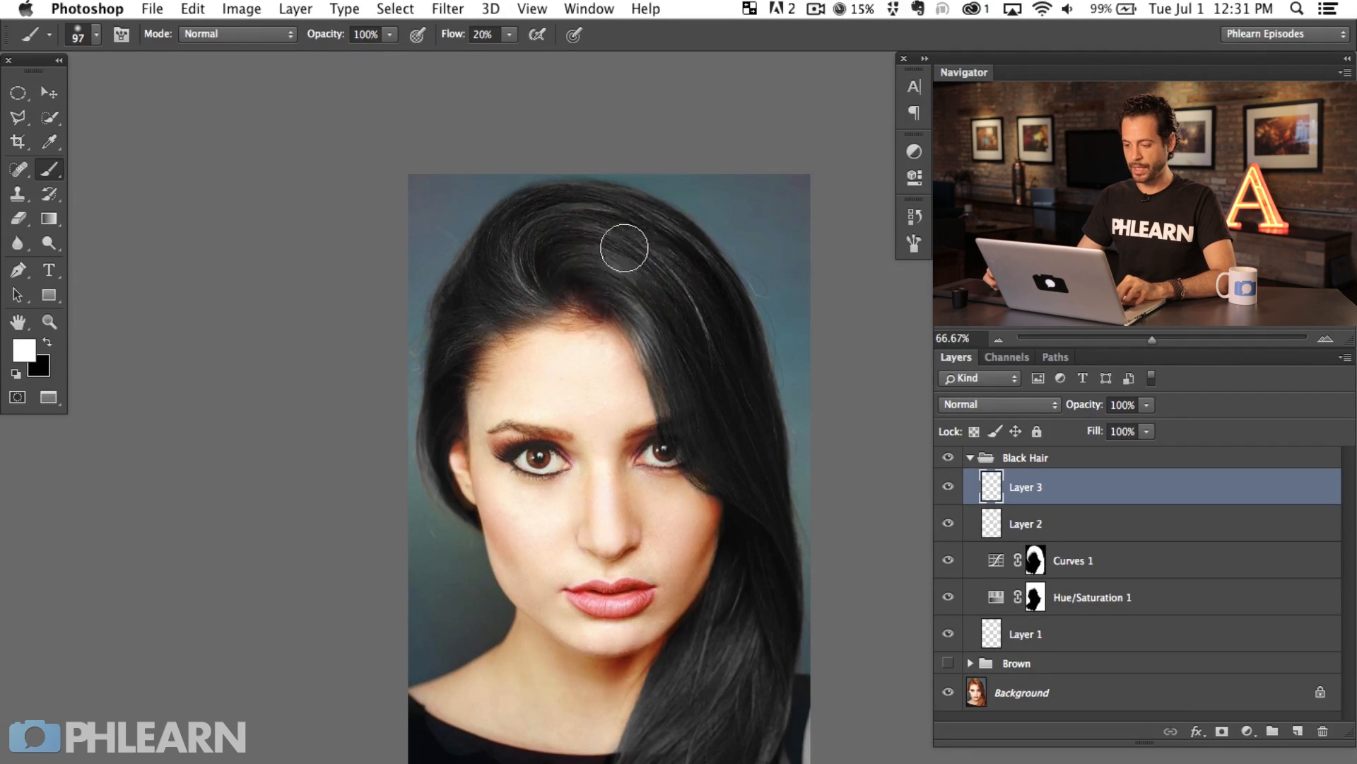
Paint broad white highlights over the crown, the side sweep and the lower lock of hair at 40% flow.
key("shift+4")
mouse_move(559, 304)
left_mouse_down()
mouse_move(610, 251)
mouse_move(638, 326)
mouse_move(641, 282)
mouse_move(616, 225)
mouse_move(717, 391)
mouse_move(644, 223)
mouse_move(697, 292)
mouse_move(603, 225)
mouse_move(511, 264)
mouse_move(527, 271)
mouse_move(582, 225)
mouse_move(603, 231)
mouse_move(604, 295)
mouse_move(688, 323)
mouse_move(700, 283)
mouse_move(714, 317)
mouse_move(684, 431)
left_mouse_up()
mouse_move(711, 601)
left_mouse_down()
mouse_move(736, 660)
mouse_move(752, 575)
mouse_move(642, 763)
mouse_move(756, 742)
mouse_move(721, 749)
left_mouse_up()
mouse_move(533, 312)
left_mouse_down()
mouse_move(472, 254)
mouse_move(549, 239)
mouse_move(674, 364)
mouse_move(697, 400)
left_mouse_up()
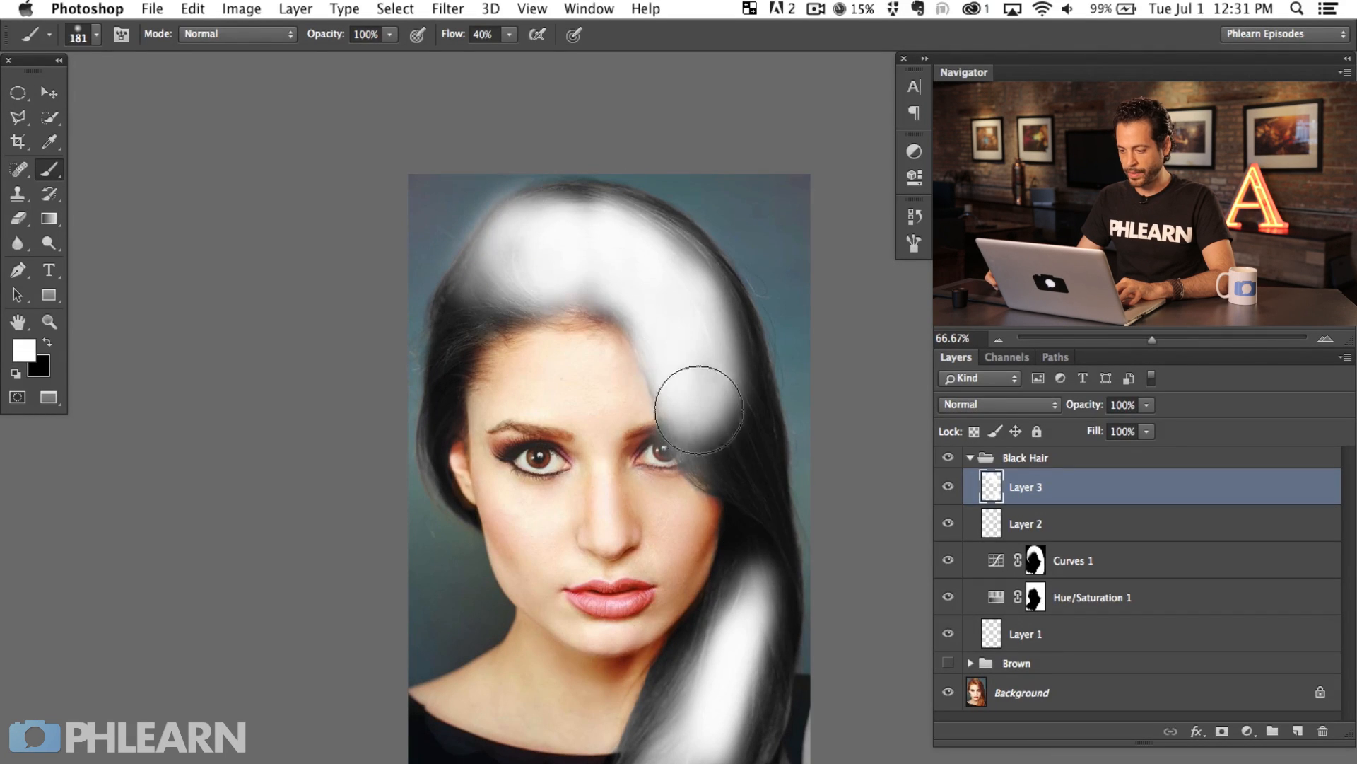
scroll(743, 415, "left", 4)
scroll(742, 415, "down", 2)
mouse_move(791, 413)
left_mouse_down()
mouse_move(792, 354)
mouse_move(757, 360)
mouse_move(772, 410)
mouse_move(733, 312)
left_mouse_up()
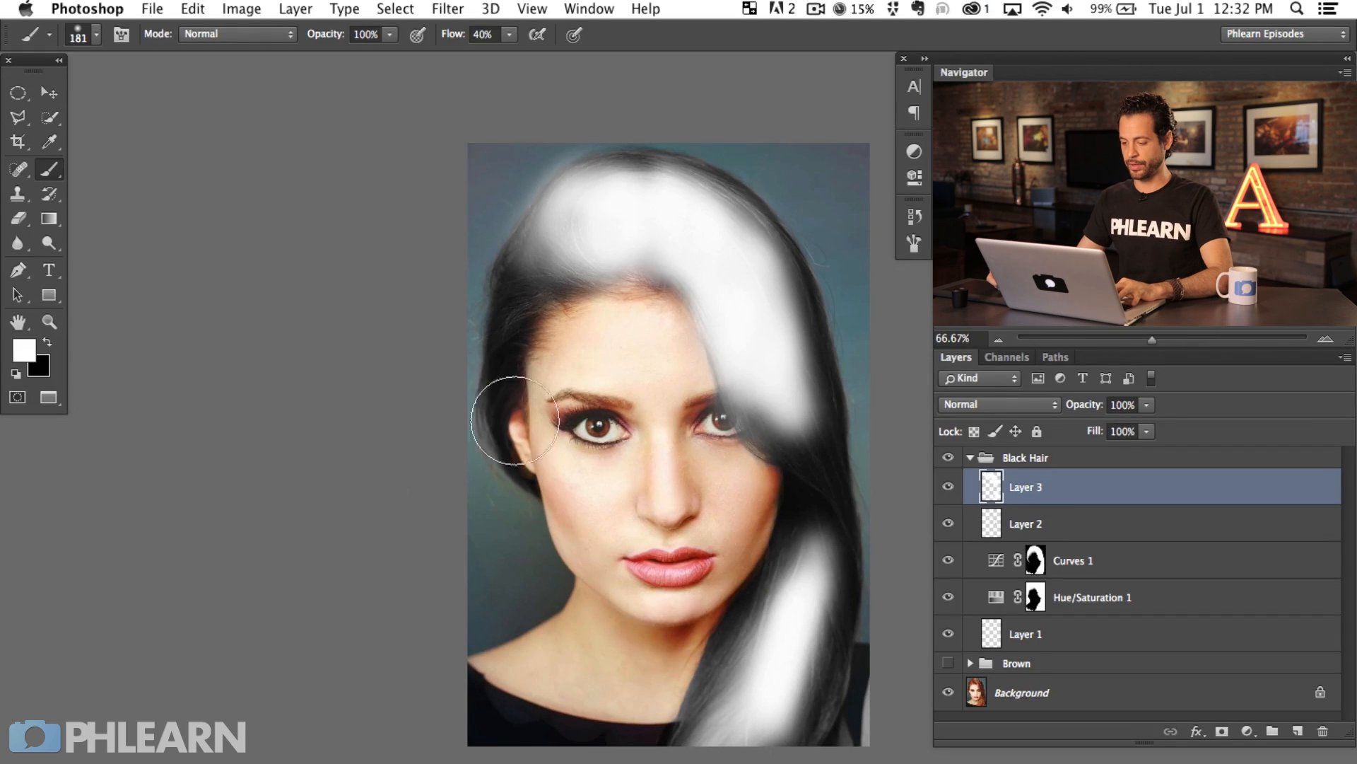
Restrict the white paint to the hair's highlights by splitting the underlying layer's black Blend If slider, with its upper half at 248.
scroll(500, 417, "down", 2)
scroll(501, 417, "left", 1)
double_click(1135, 485)
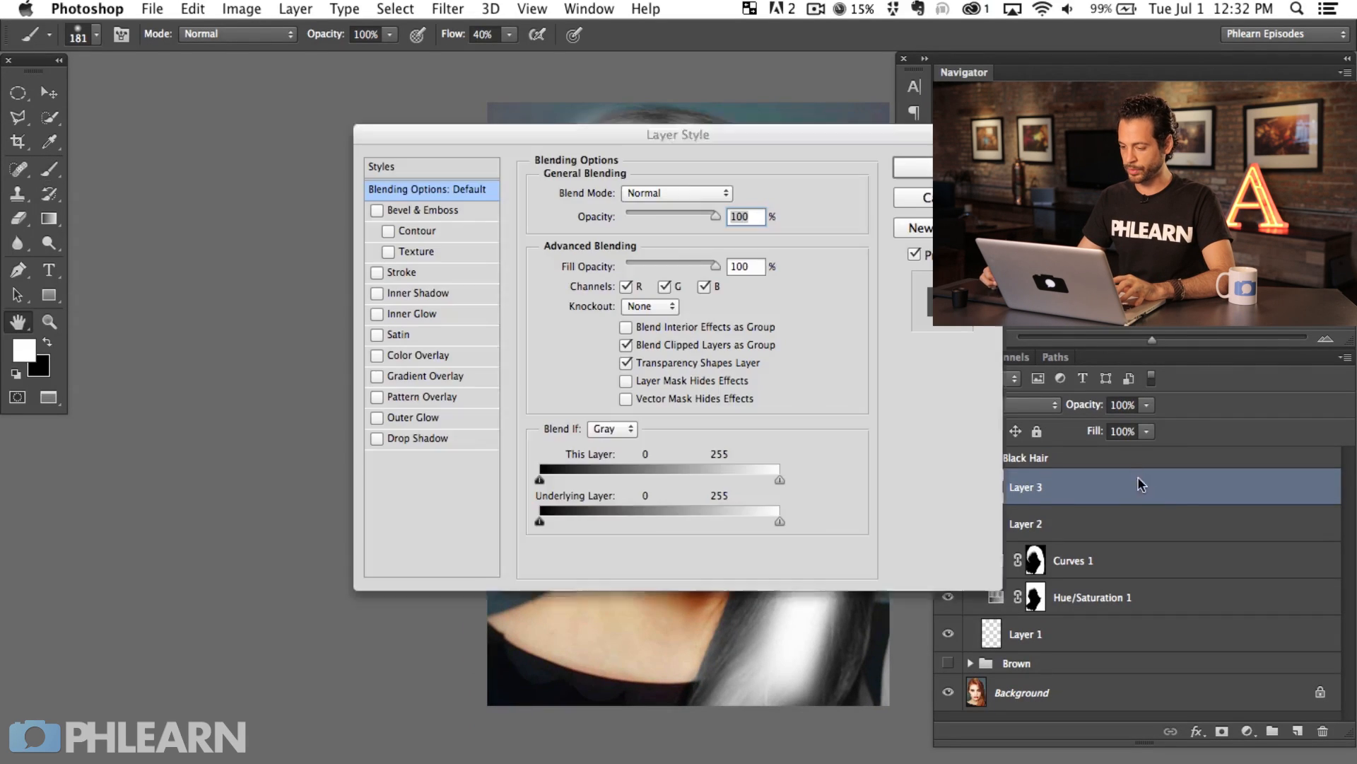
left_click_drag(767, 134, 275, 176)
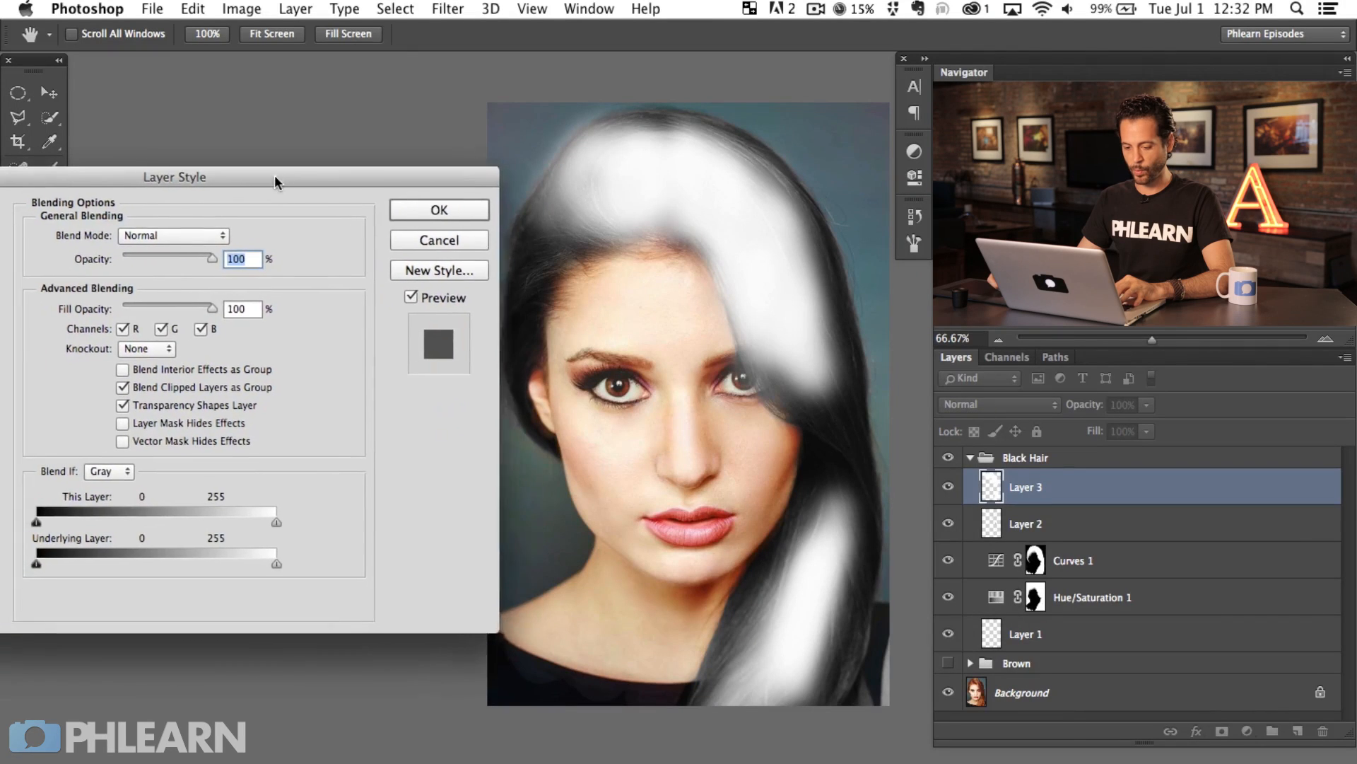
left_click_drag(28, 567, 164, 552)
left_click_drag(28, 570, 212, 567)
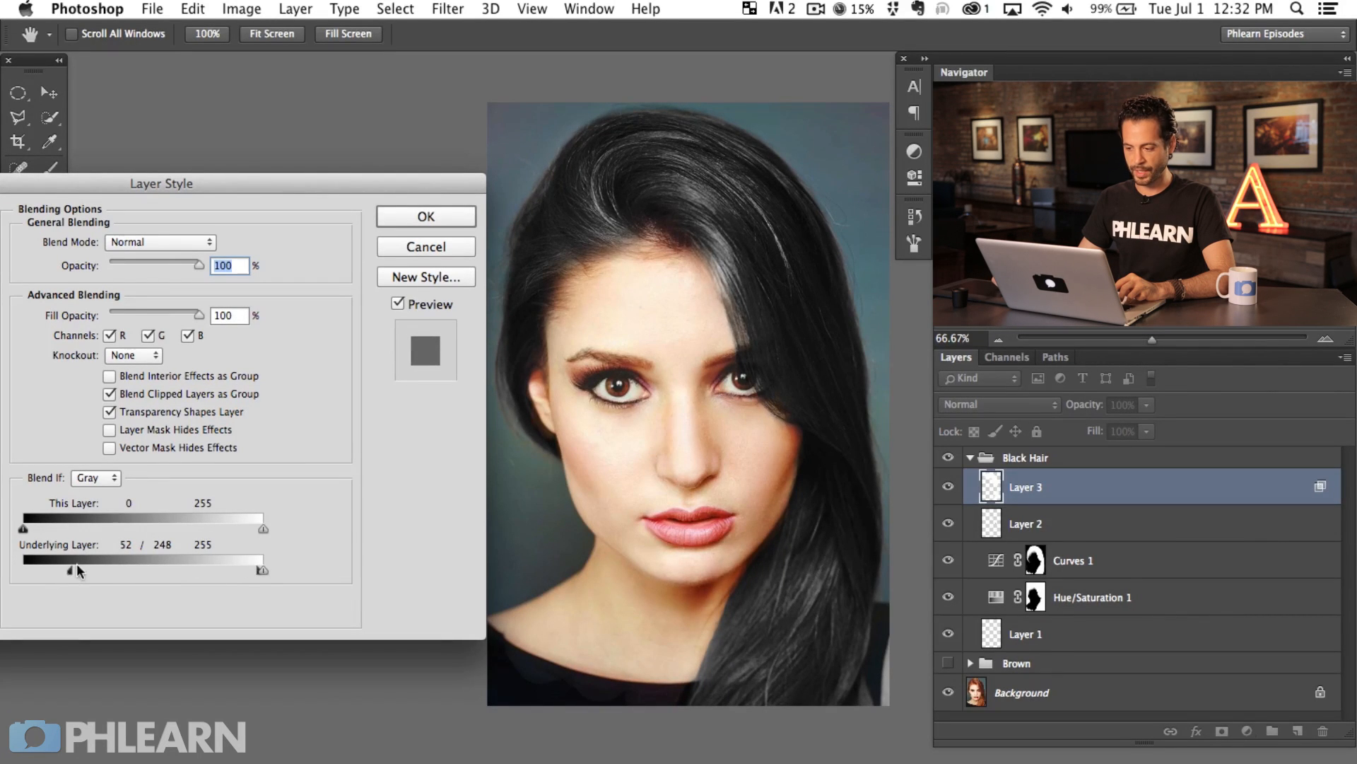
mouse_move(59, 568)
left_mouse_down()
mouse_move(30, 564)
mouse_move(62, 561)
left_mouse_up()
left_click(425, 219)
key("b")
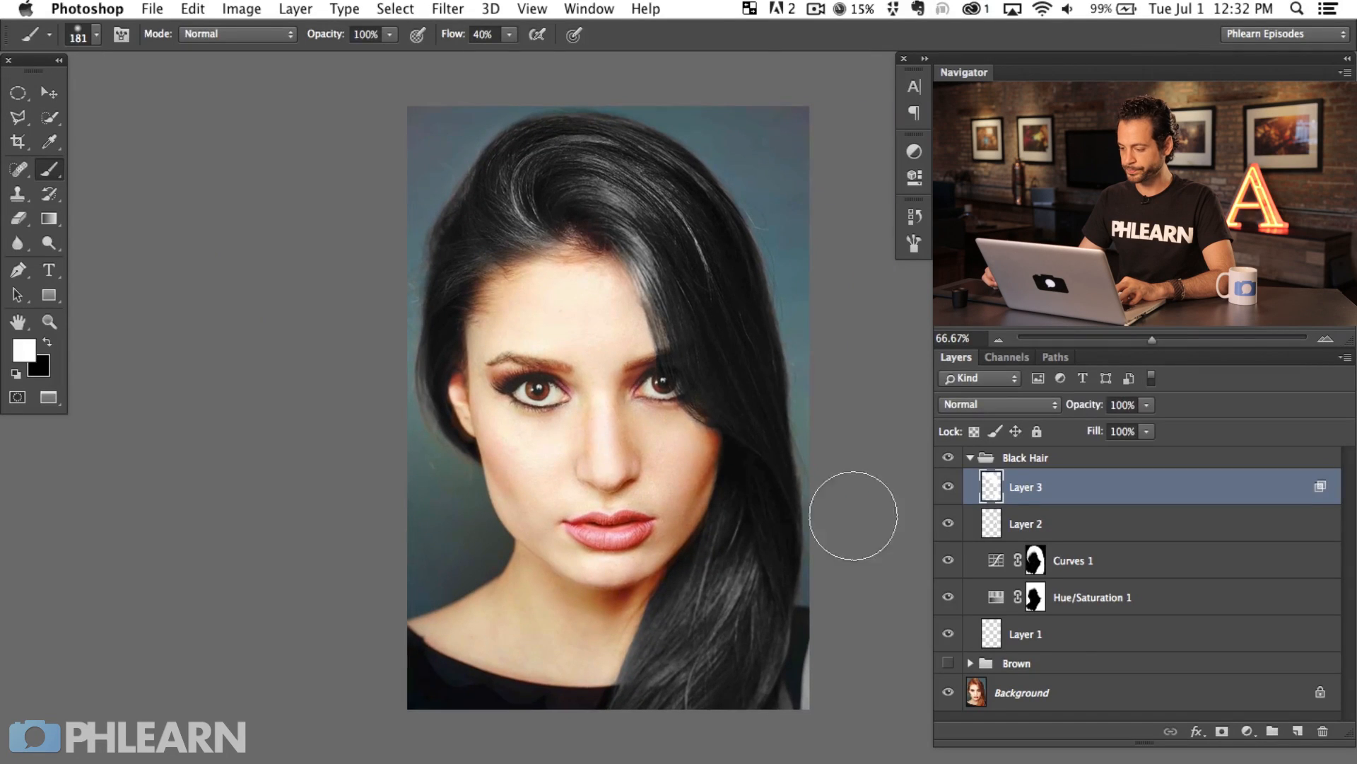
Compare the hair with and without the white highlight layer.
left_click(949, 487)
left_click(948, 488)
left_click(948, 488)
left_click(949, 488)
left_click(948, 487)
left_click(948, 488)
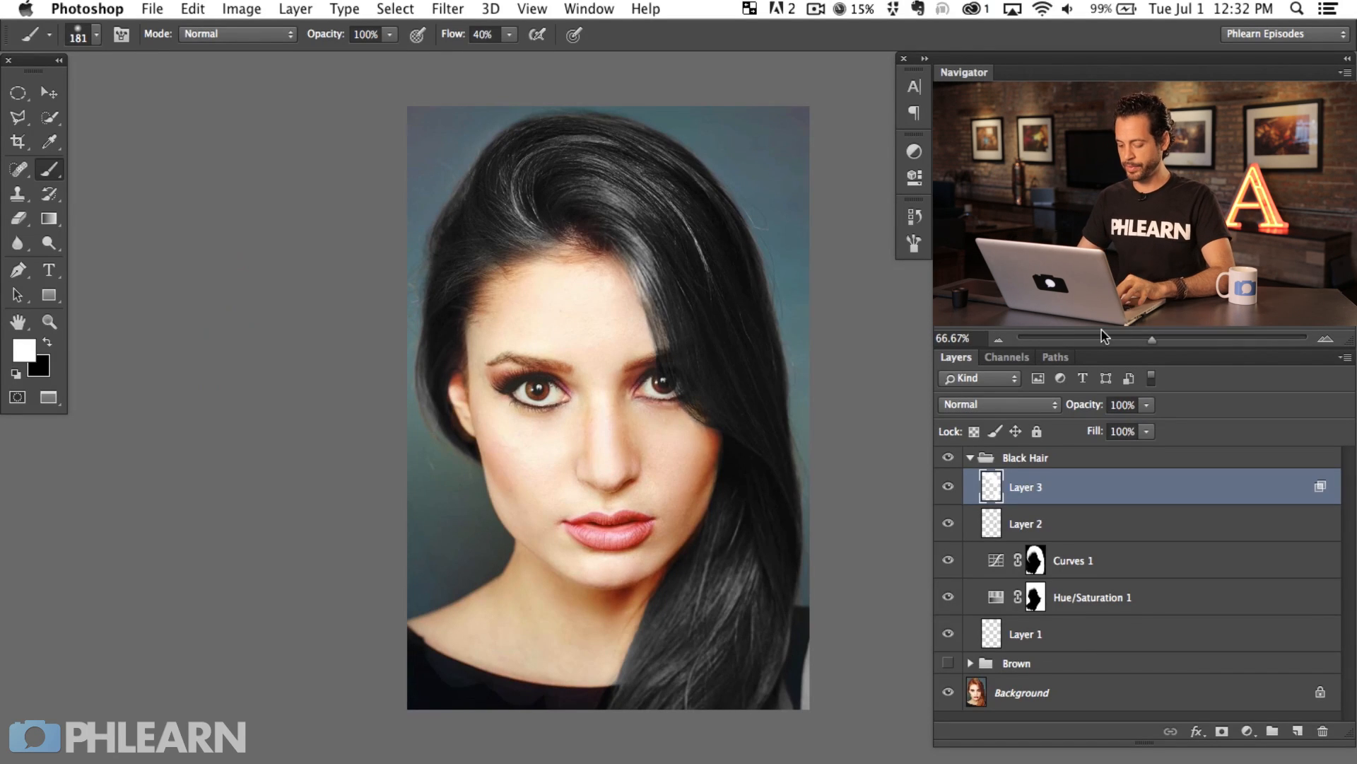
Try painting a sampled reddish brown over the top of the hair on a new layer.
key("super+shift+alt+n")
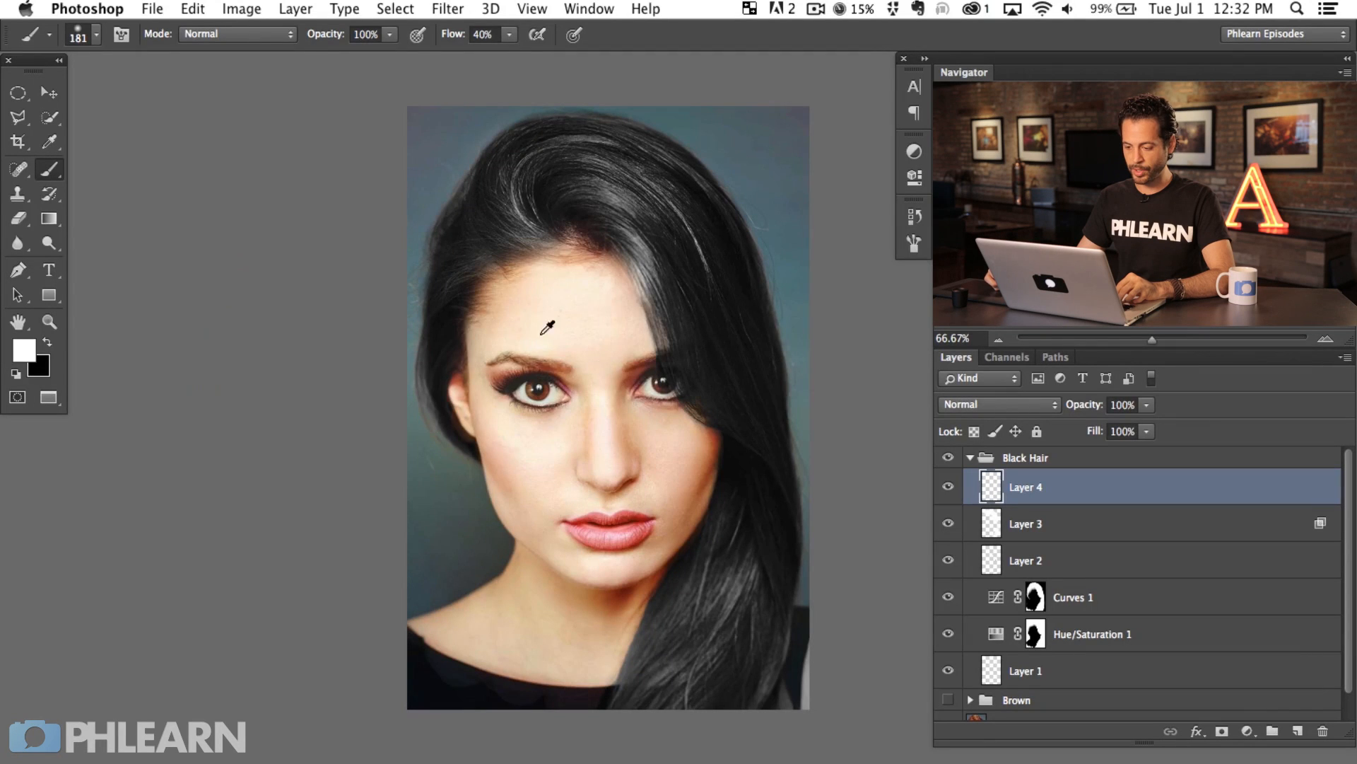
left_click(551, 355, "alt")
left_click_drag(551, 356, 559, 375)
mouse_move(647, 202)
left_mouse_down()
mouse_move(606, 181)
mouse_move(586, 205)
mouse_move(682, 261)
mouse_move(601, 179)
left_mouse_up()
left_click(565, 364, "alt")
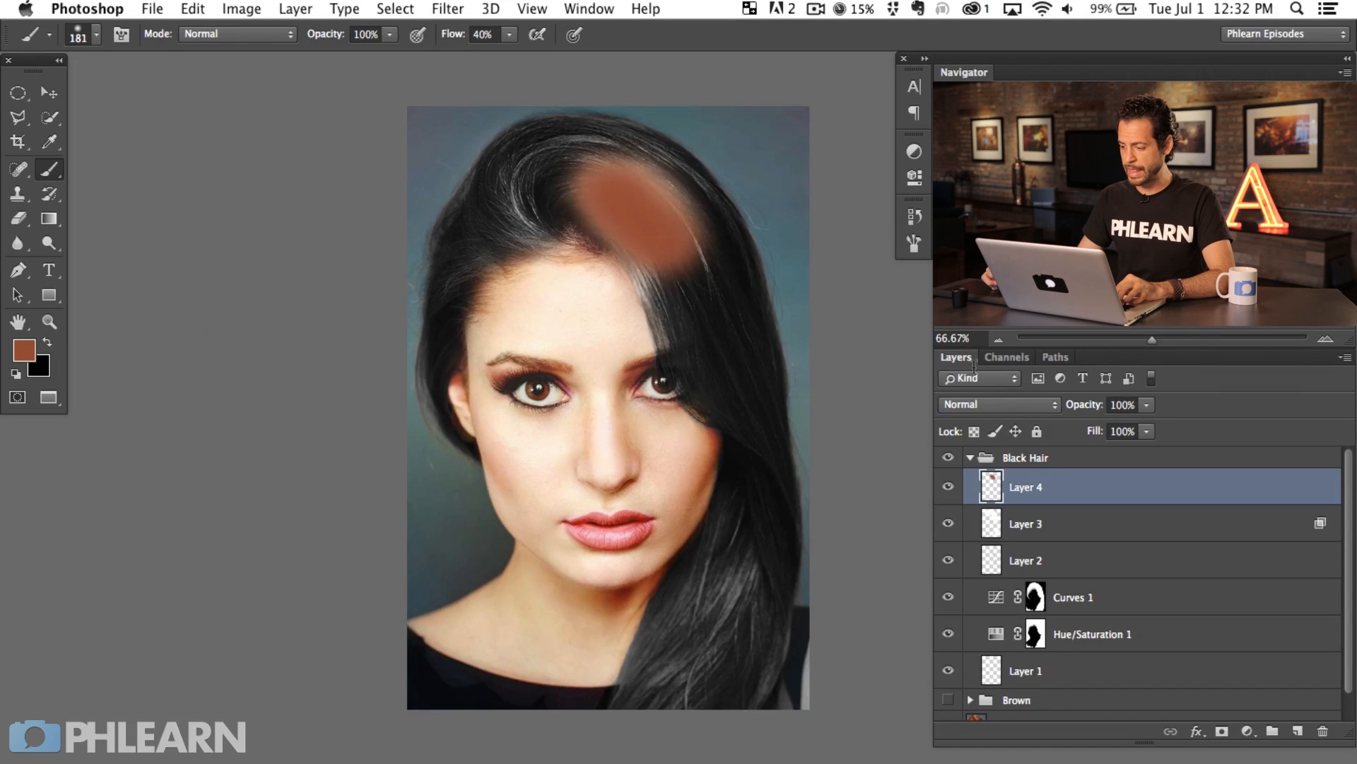
Set the brown paint layer to Overlay, extend the brown across the rest of the hair, and lower its opacity to 61%.
left_click(998, 404)
left_click(987, 607)
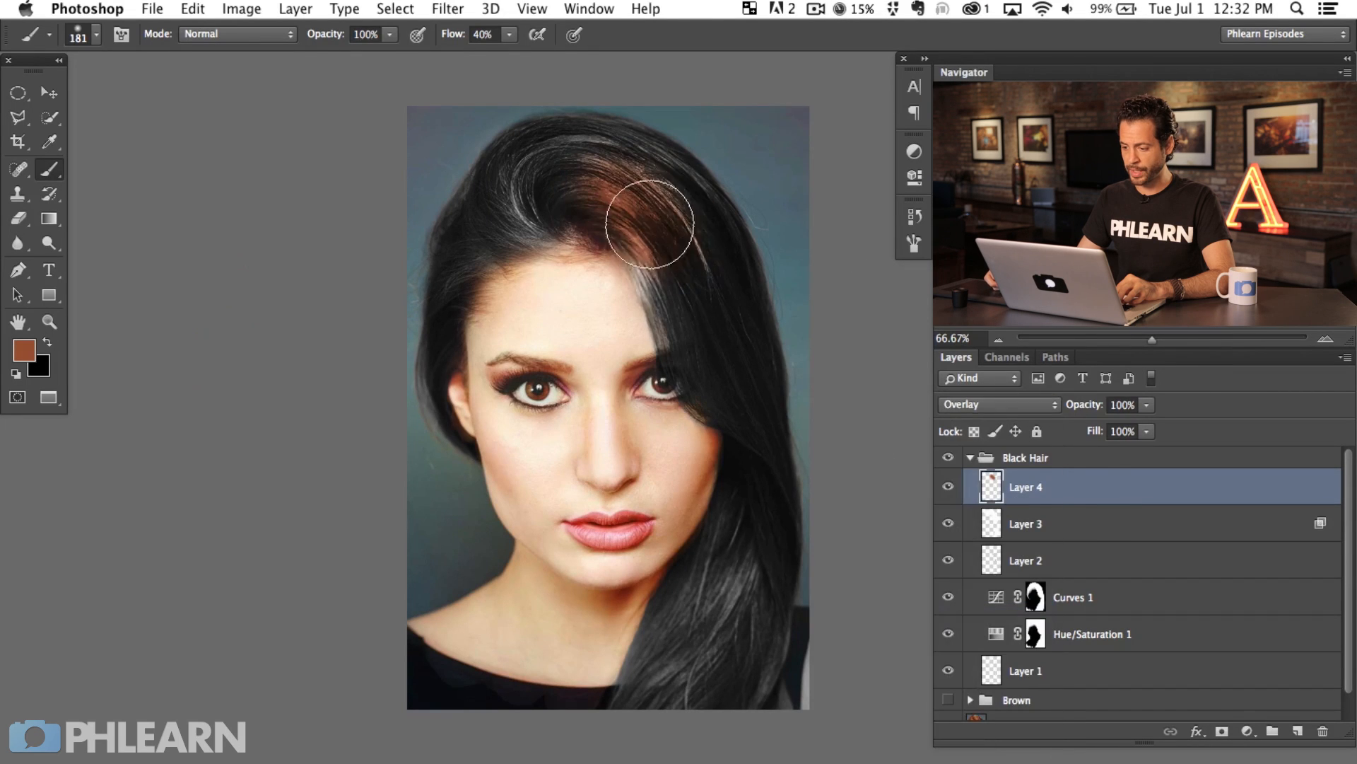
mouse_move(648, 238)
left_mouse_down()
mouse_move(683, 248)
mouse_move(596, 187)
mouse_move(499, 203)
mouse_move(526, 234)
mouse_move(663, 211)
left_mouse_up()
mouse_move(745, 540)
left_mouse_down()
mouse_move(716, 732)
mouse_move(716, 602)
mouse_move(690, 621)
mouse_move(671, 682)
mouse_move(697, 612)
mouse_move(665, 642)
mouse_move(730, 643)
mouse_move(772, 589)
mouse_move(742, 675)
mouse_move(648, 697)
left_mouse_up()
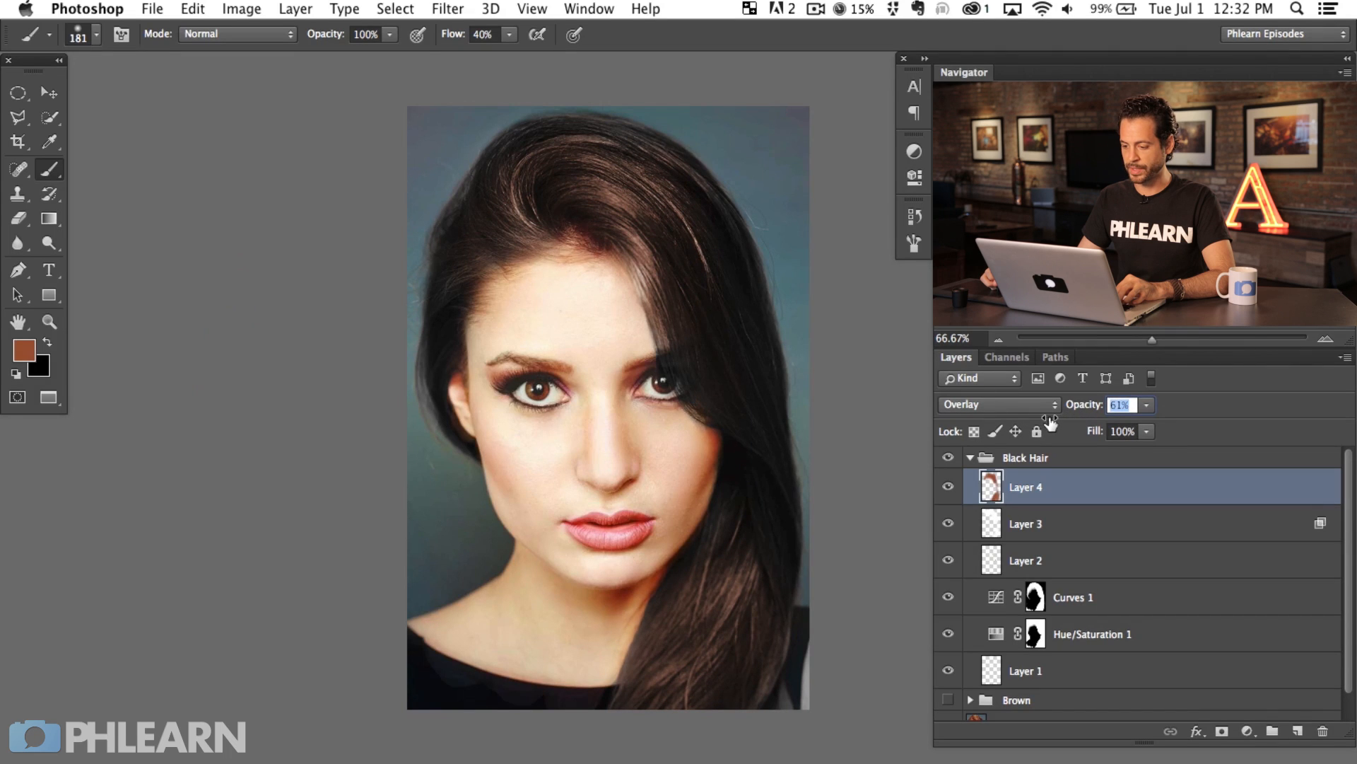
Compare the hair with and without the brown Overlay layer, and delete that layer.
left_click(951, 487)
left_click(950, 487)
left_click(951, 486)
left_click(951, 486)
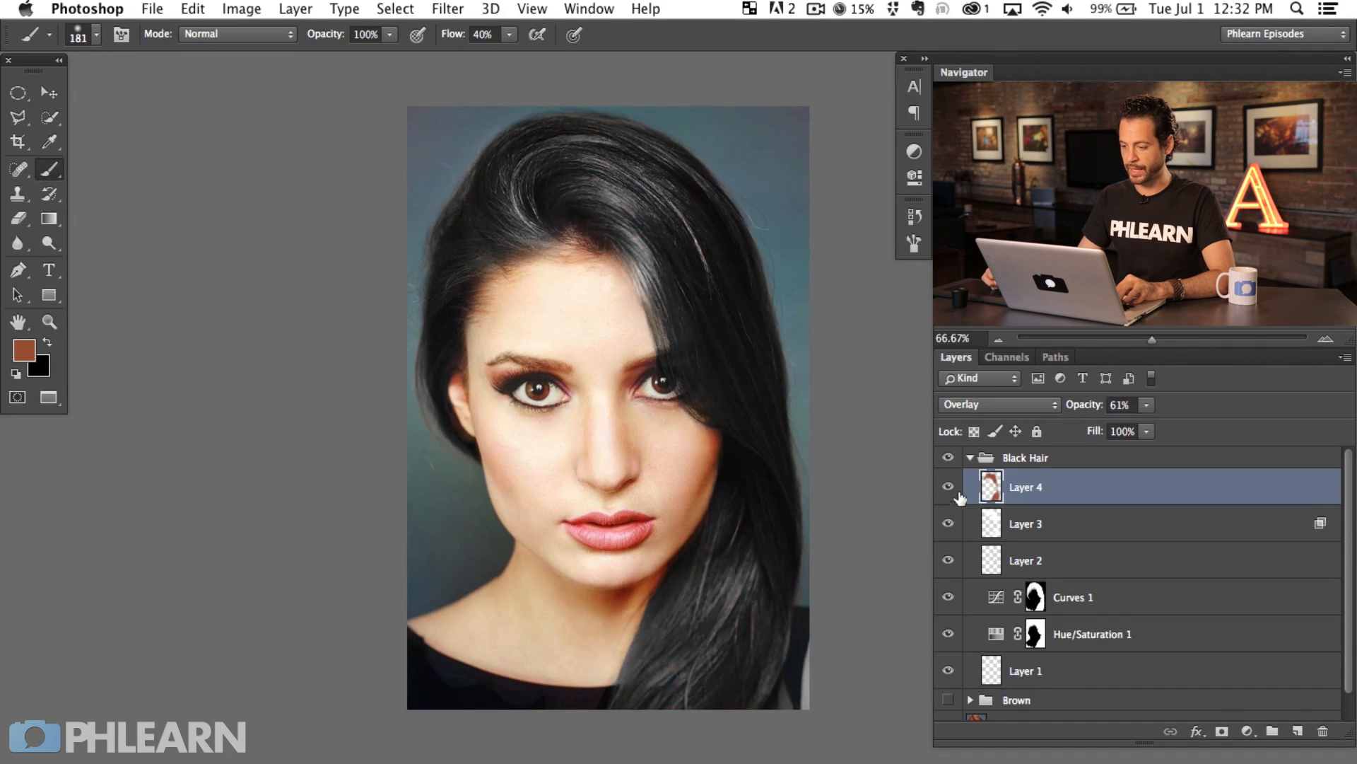
key("Delete")
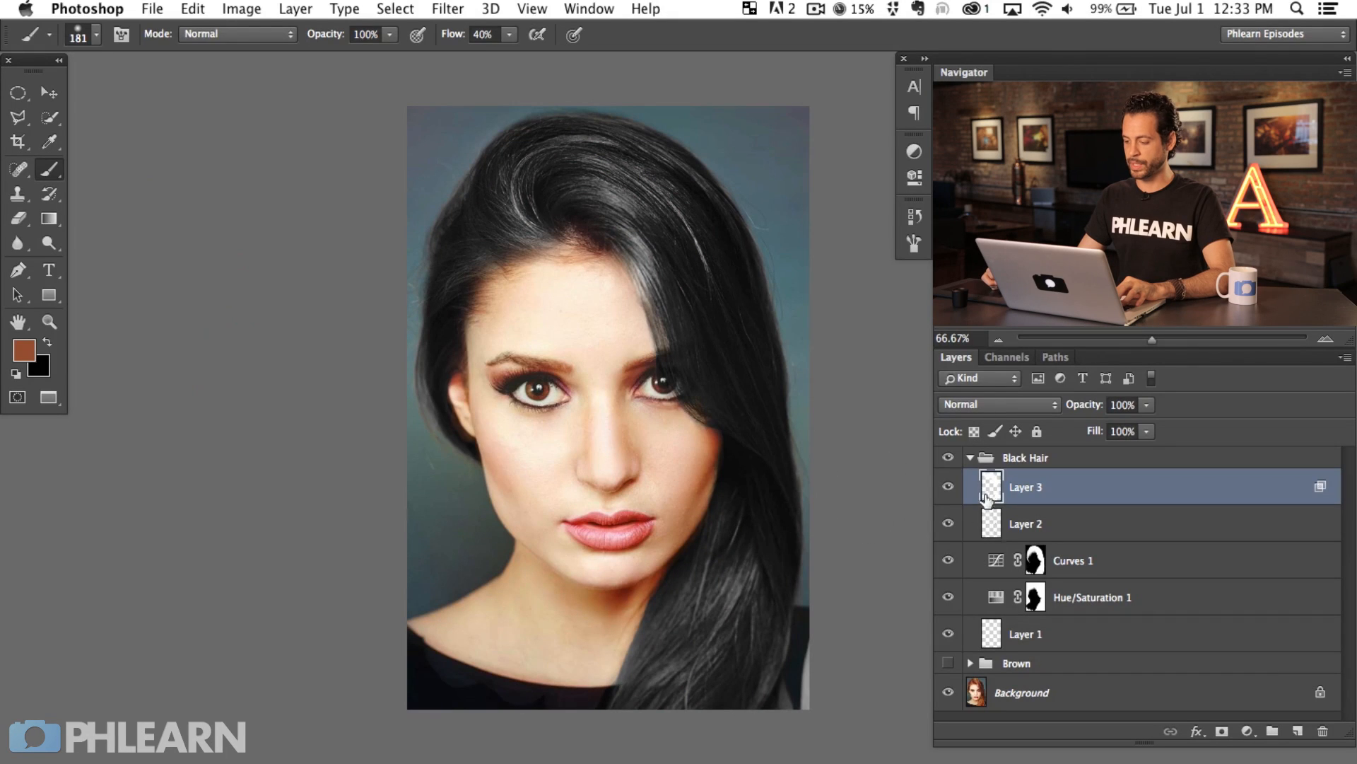
Collapse and hide the Black Hair group, and compare the Brown group's version with the original red hair, leaving both groups hidden.
left_click(970, 458)
left_click(948, 458)
left_click(948, 479)
left_click(948, 481)
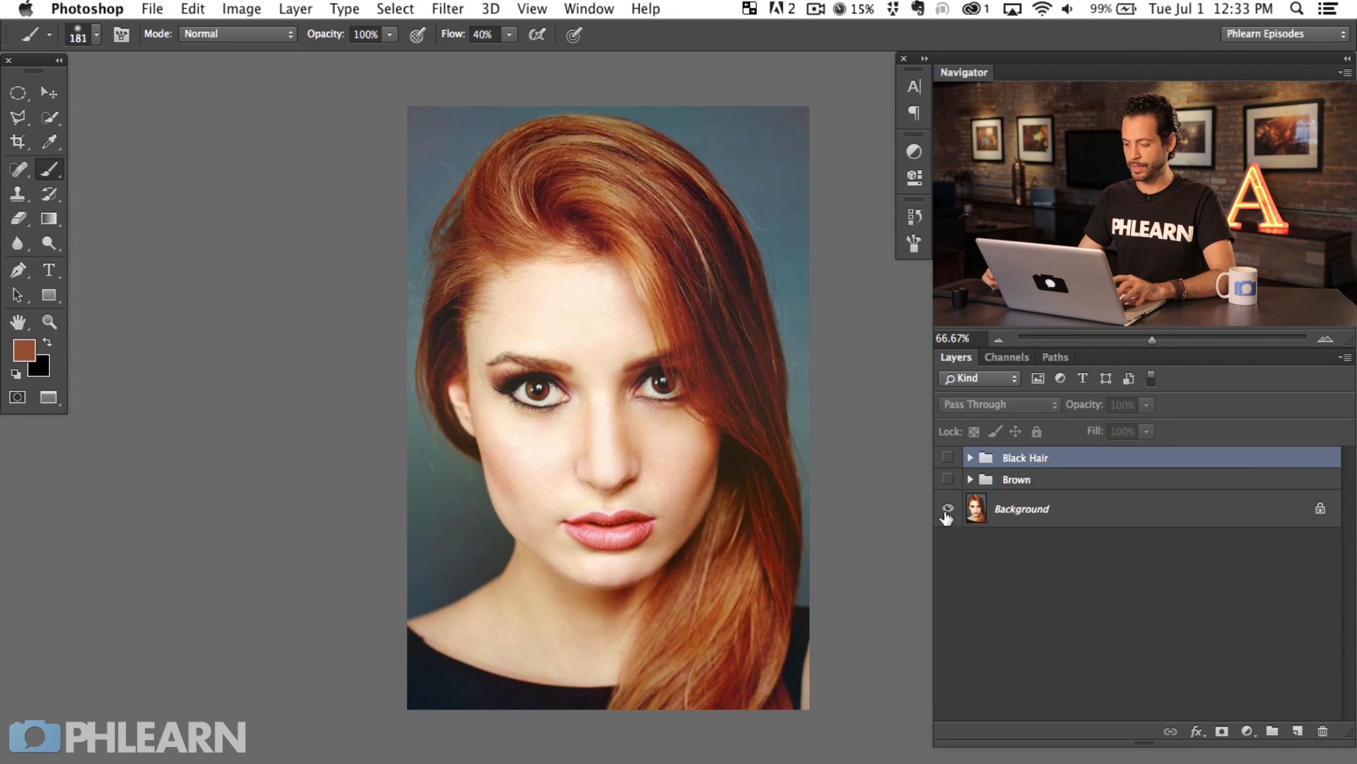
left_click_drag(743, 535, 724, 545)
left_click(947, 480)
left_click(949, 458)
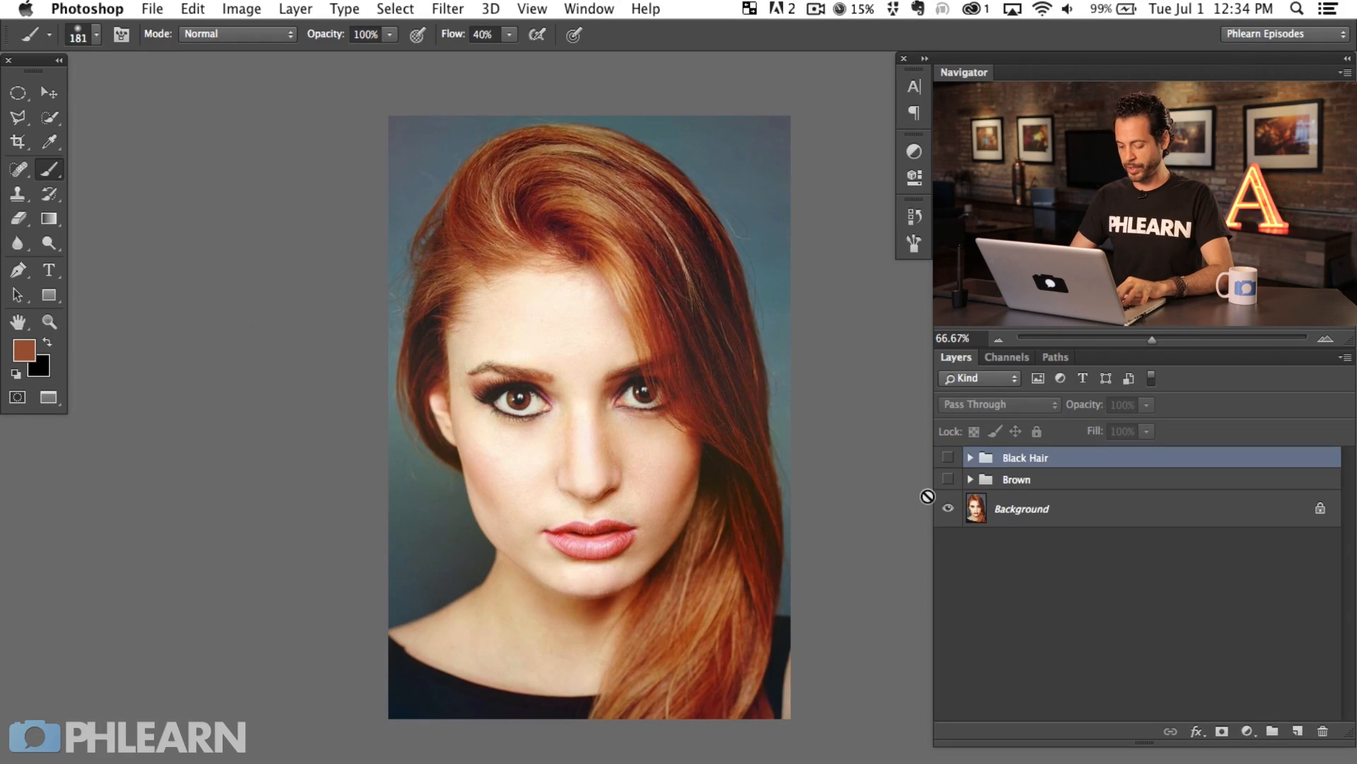
Add a new layer above the Black Hair group and place it in a new group.
key("super+alt+shift+n")
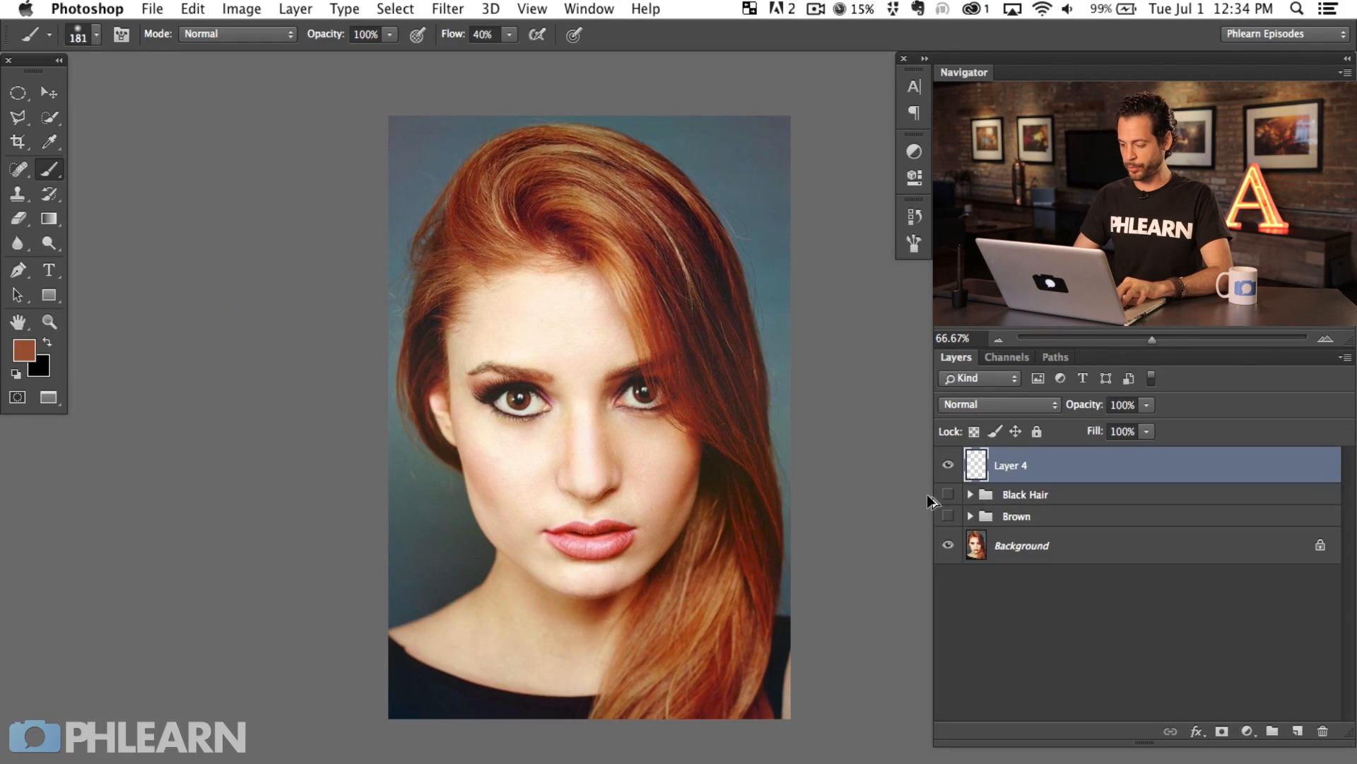
key("super+g")
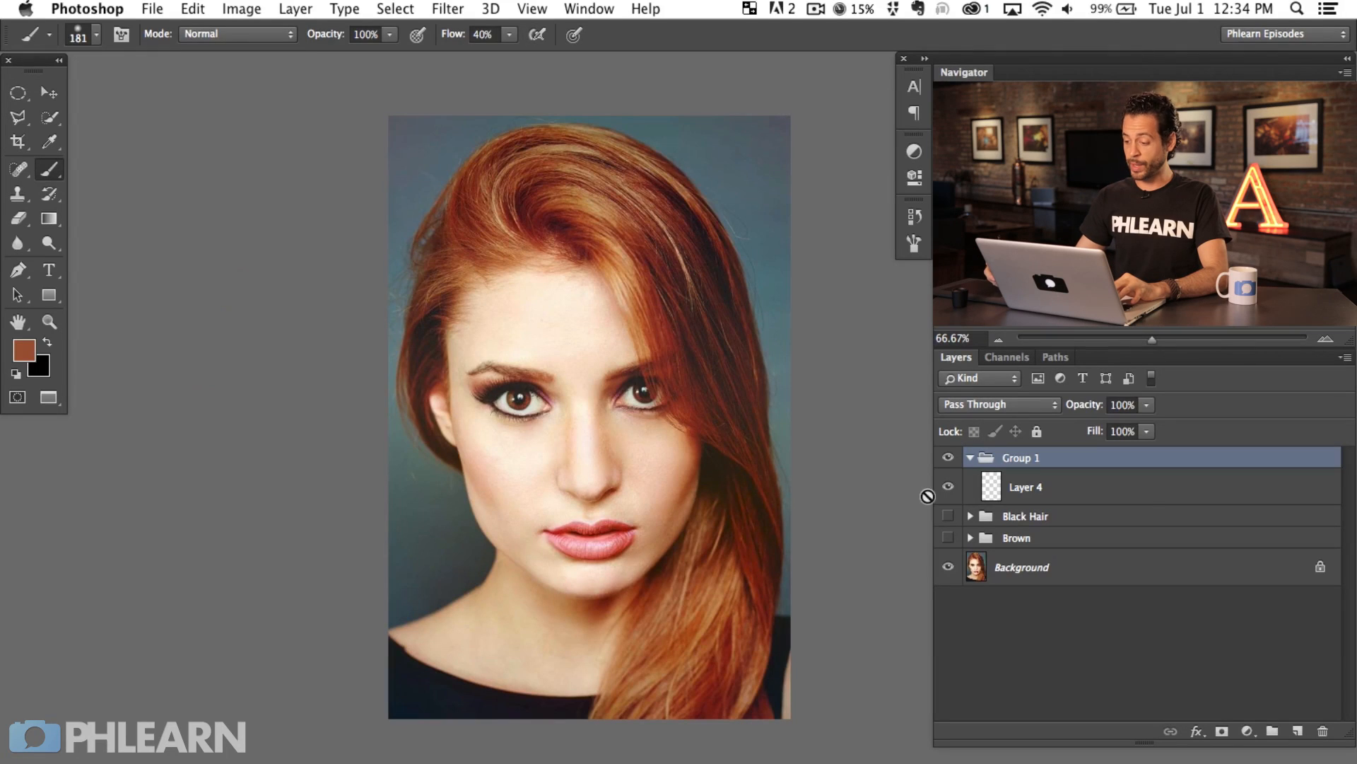
Rename the new group Blonde and select the empty layer inside it.
double_click(1017, 463)
key("Escape")
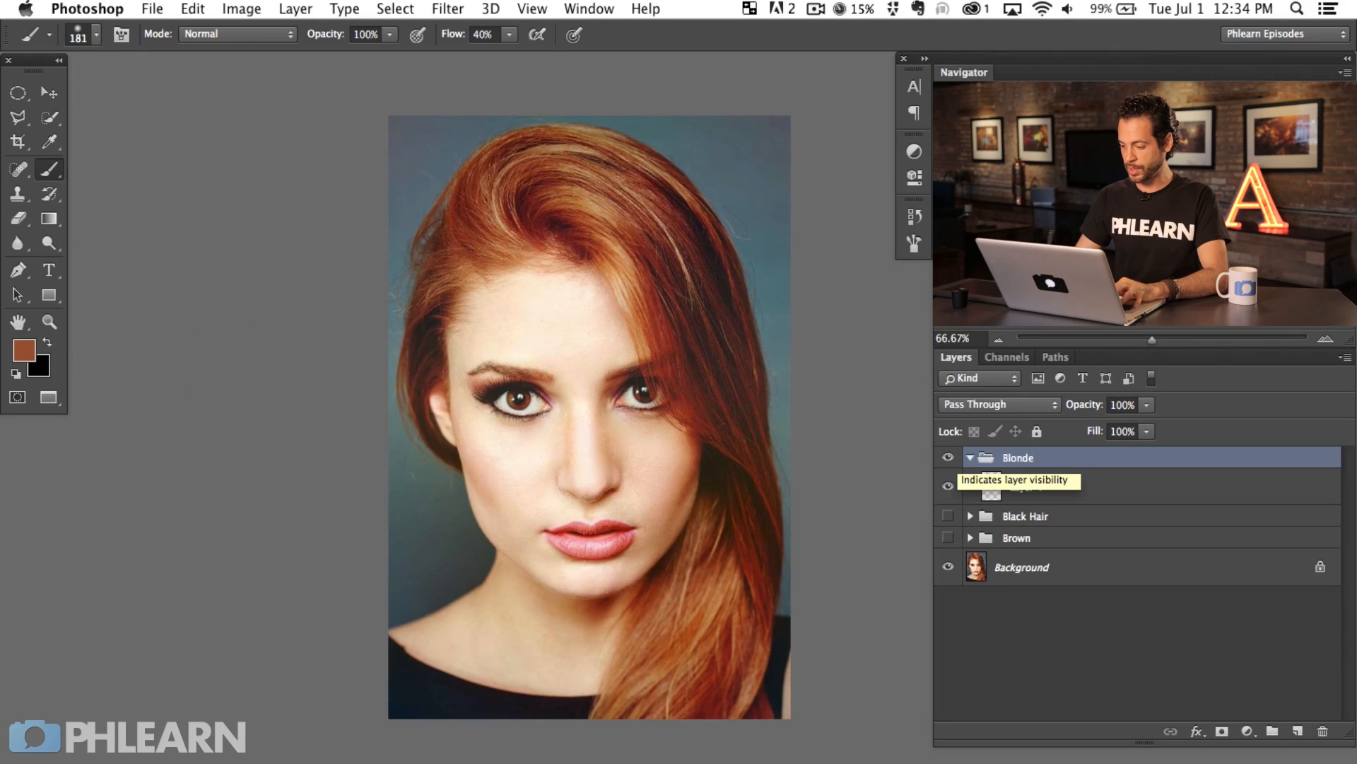
left_click(1107, 500)
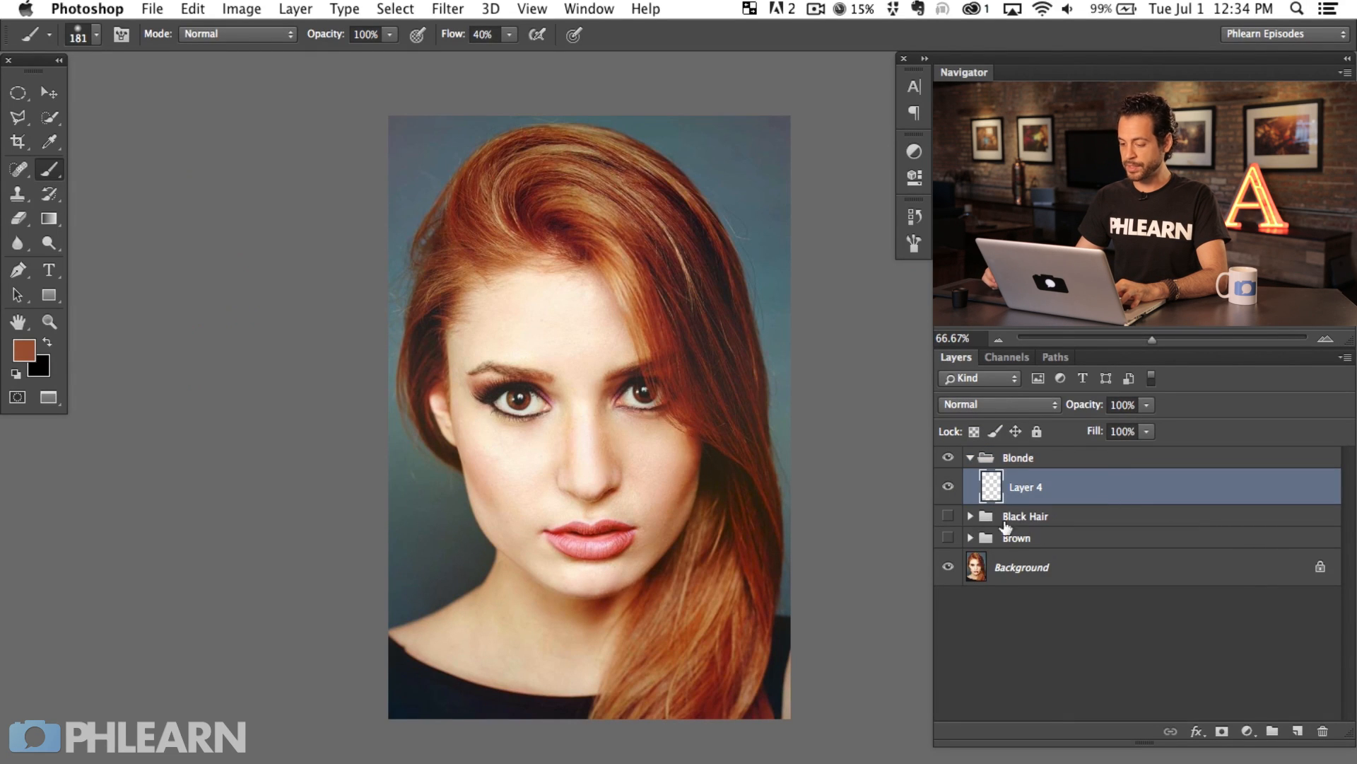
Add a Selective Color adjustment in the Blonde group with Reds at Cyan +44, Magenta -16, Yellow +39 and Black -60.
left_click_drag(692, 553, 662, 569)
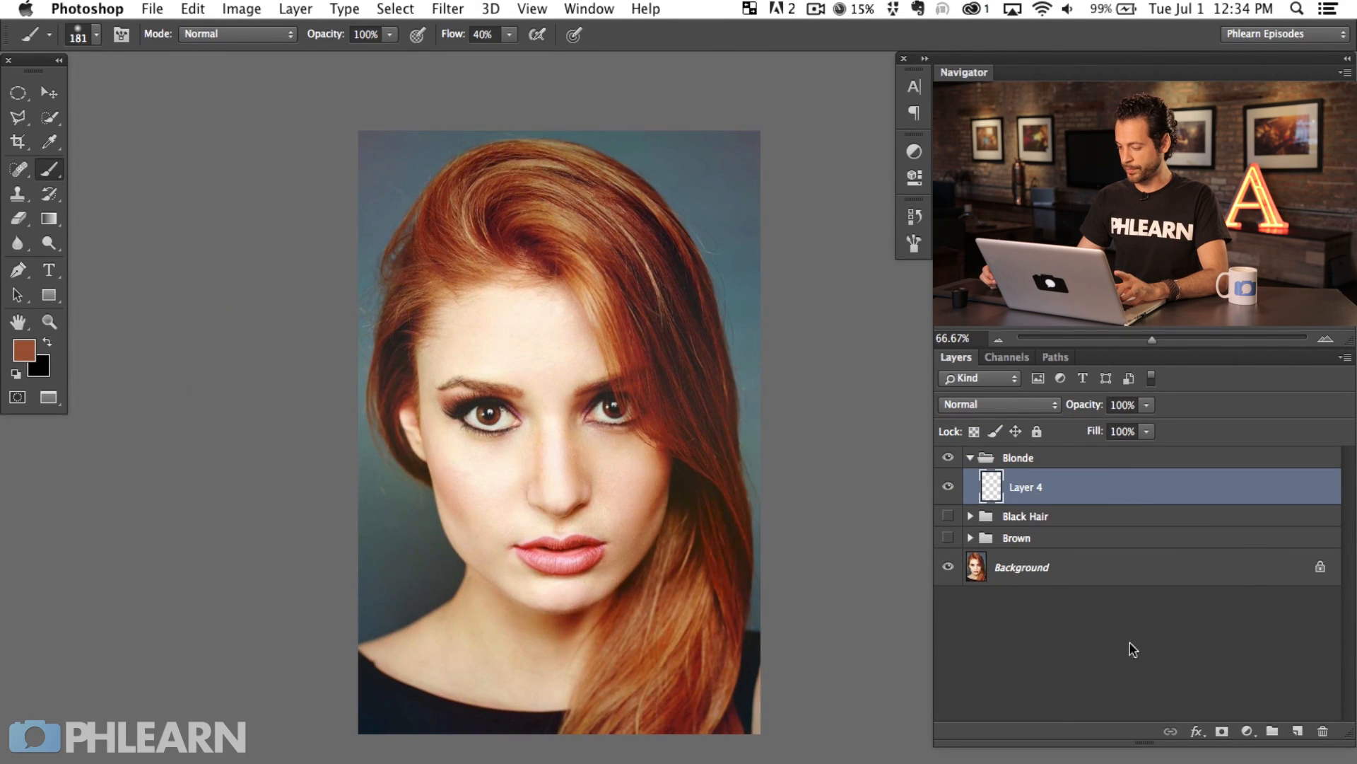
left_click(1245, 730)
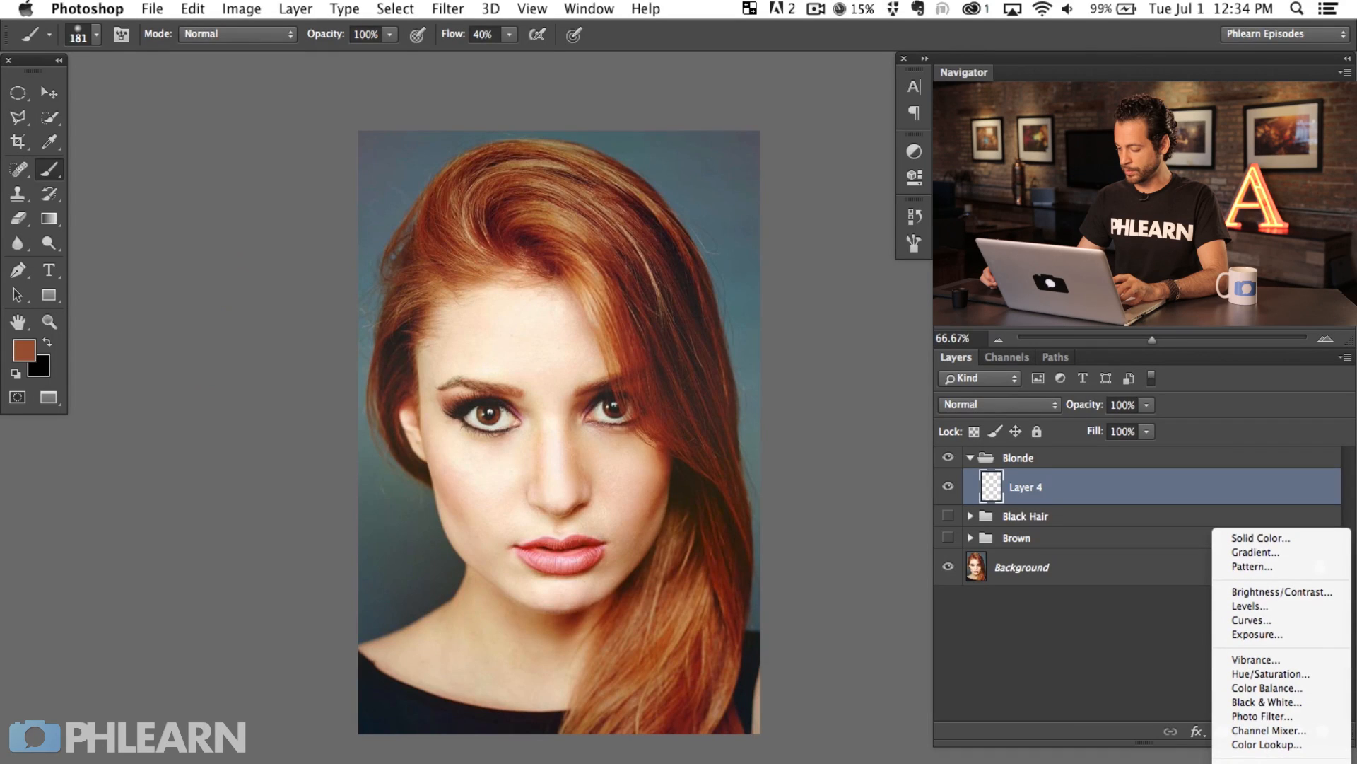
left_click(1264, 763)
left_click_drag(440, 477, 376, 478)
left_click_drag(736, 376, 658, 382)
left_click_drag(786, 334, 787, 334)
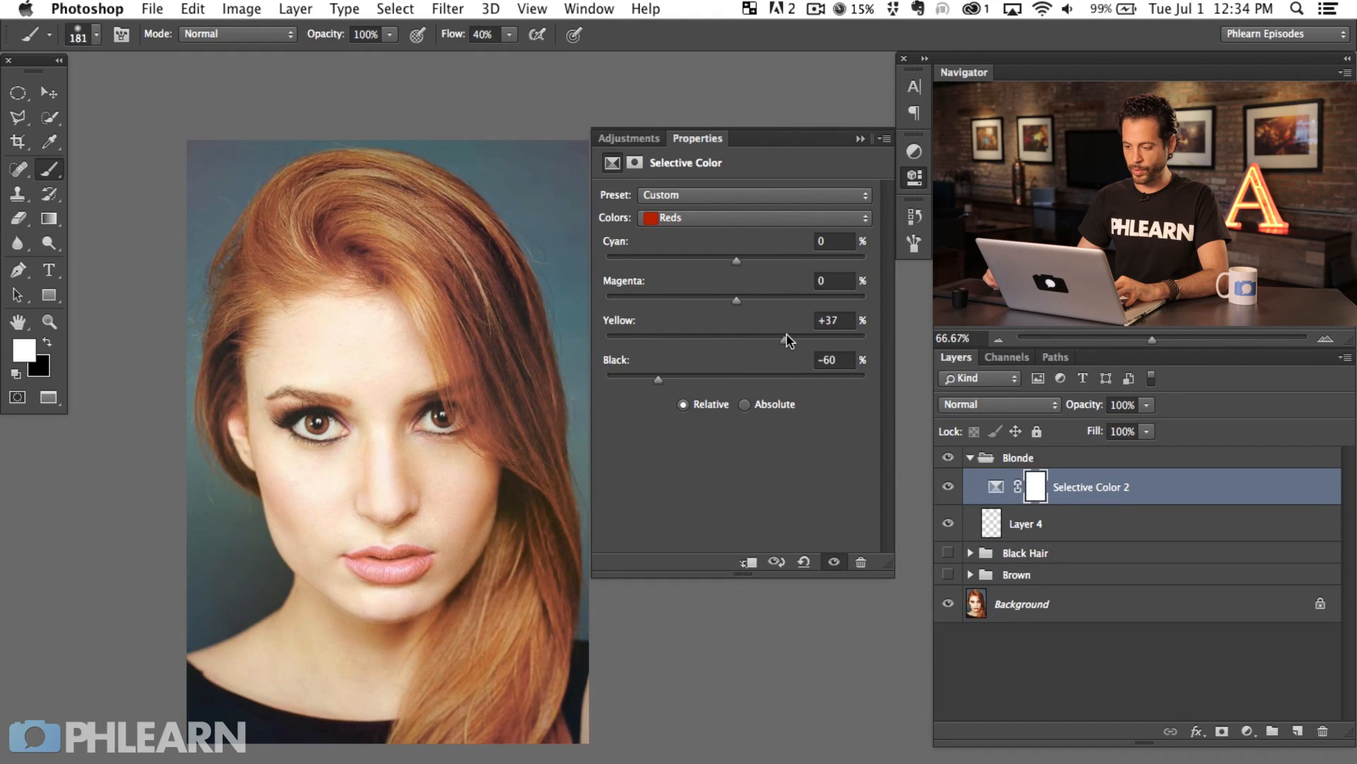
left_click_drag(736, 297, 775, 260)
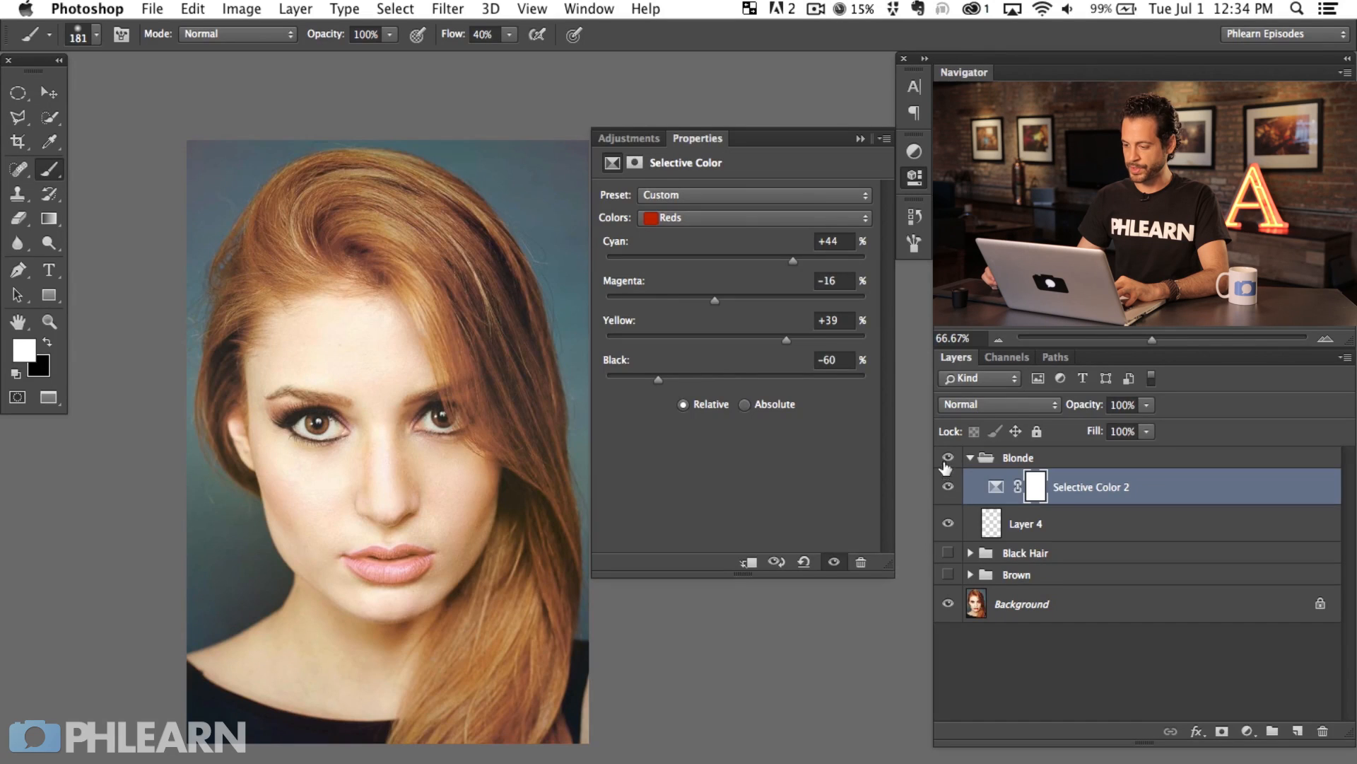
Compare the portrait with and without the Selective Color adjustment.
left_click(914, 177)
scroll(684, 503, "left", 5)
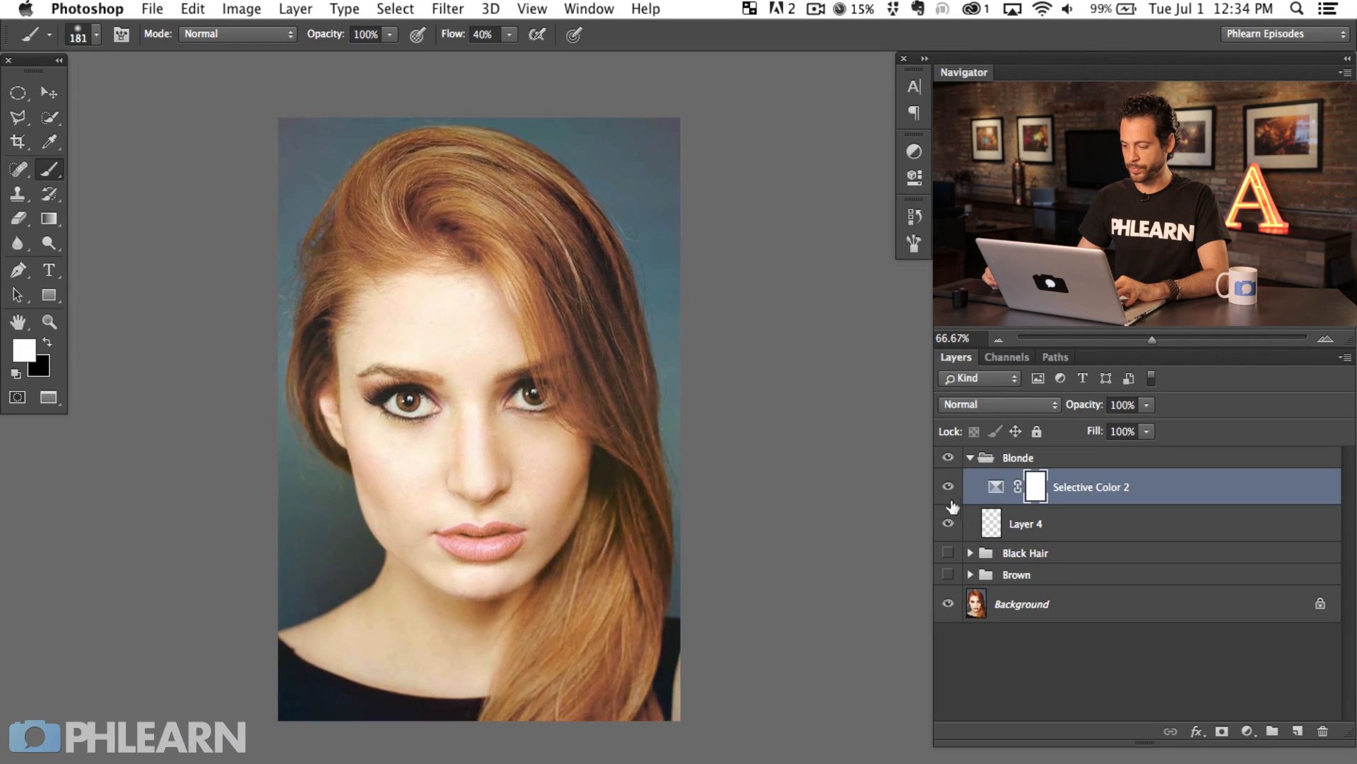
left_click(947, 487)
left_click(948, 486)
left_click(947, 487)
left_click(946, 488)
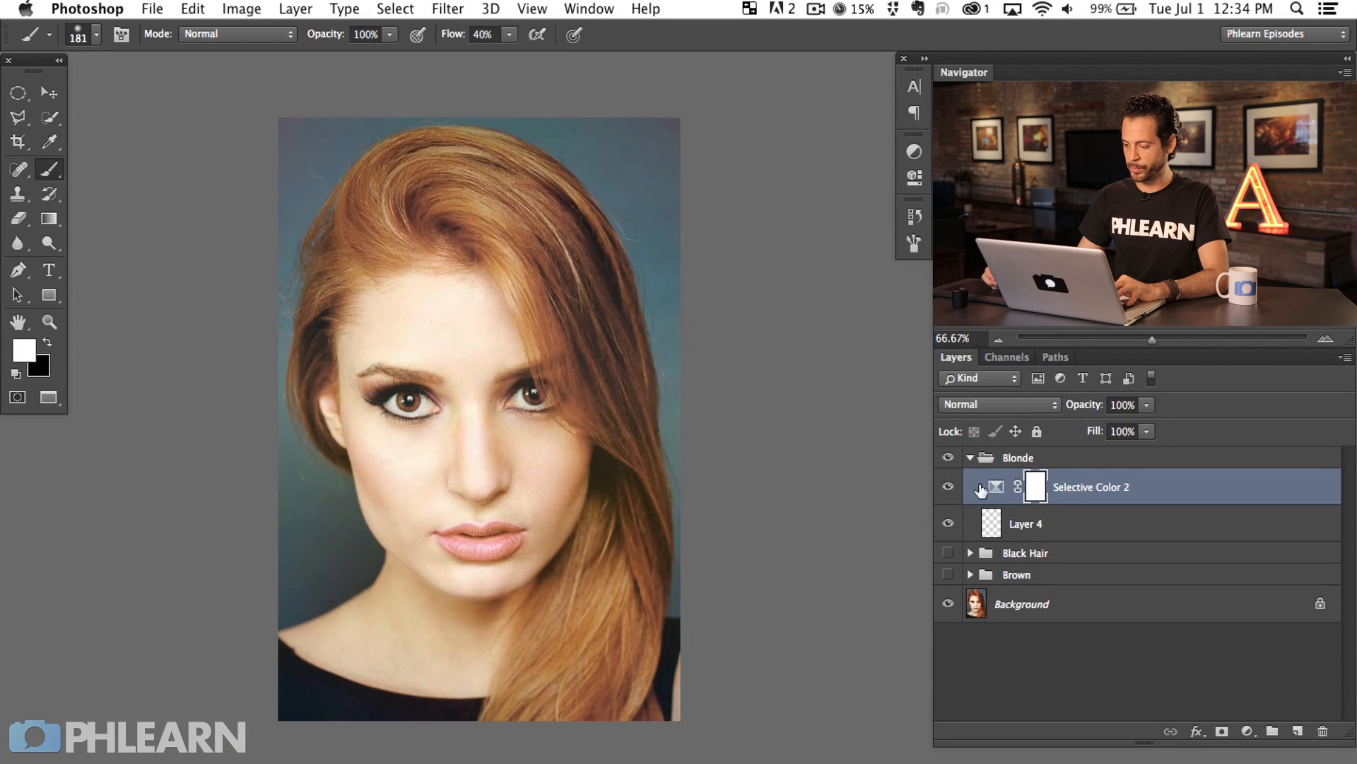
left_click(946, 488)
left_click(946, 488)
Mask the Selective Color adjustment off the face and skin by painting black on its mask at 60% flow.
key("super+plus")
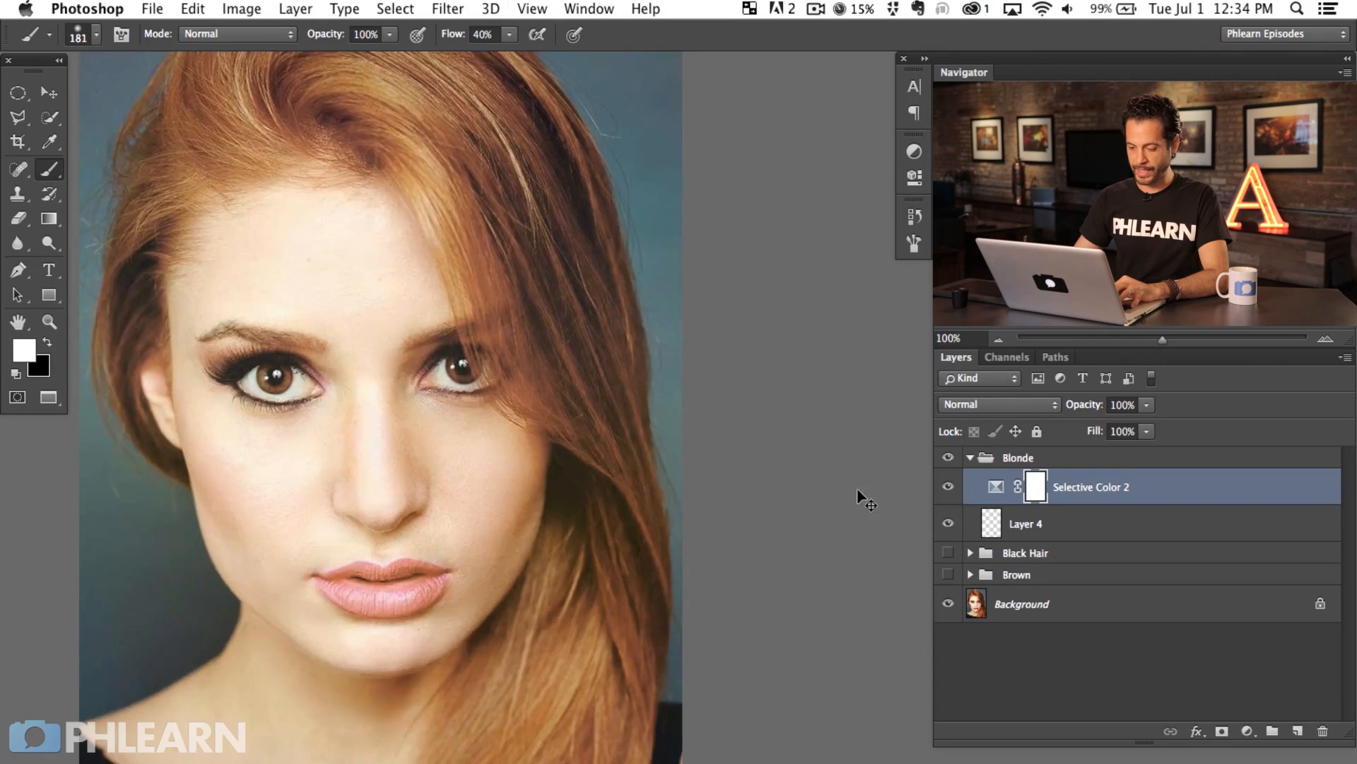
left_click_drag(618, 574, 702, 495)
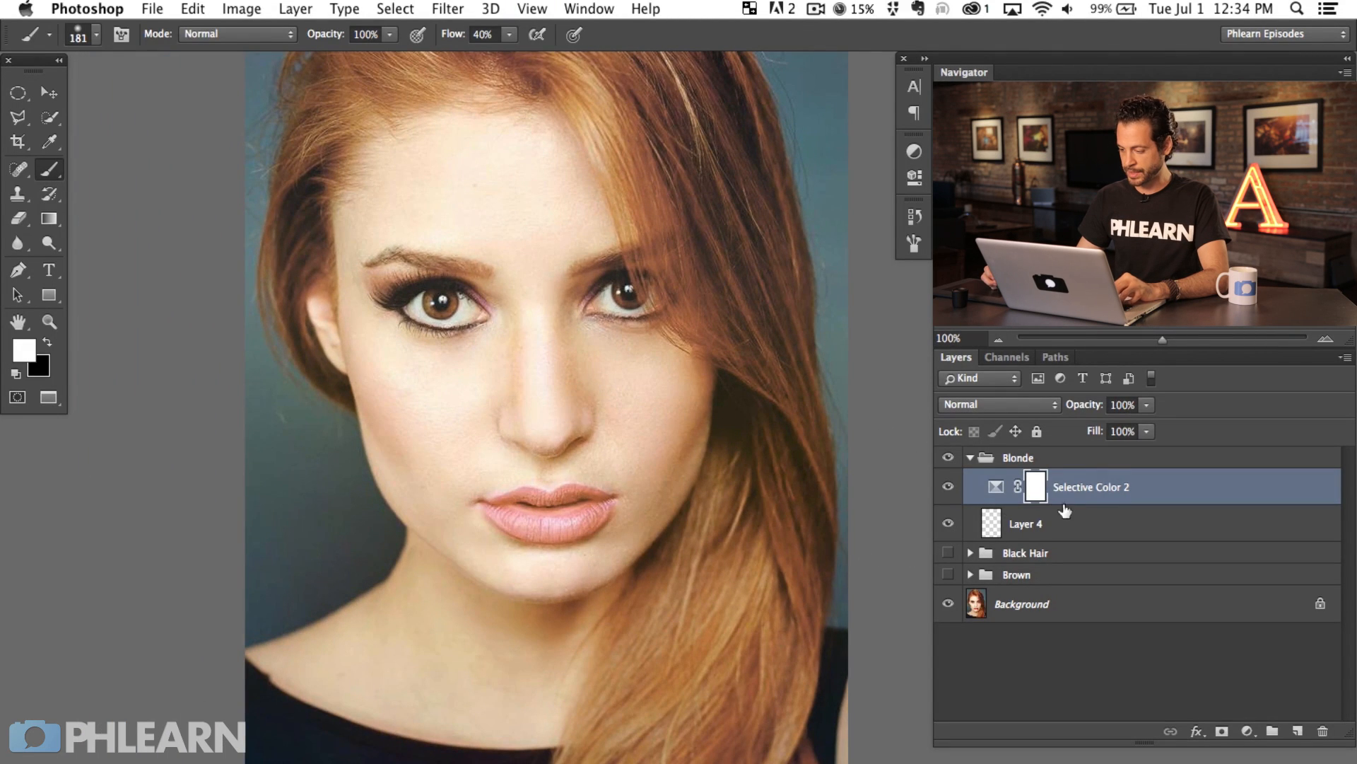
mouse_move(559, 504)
left_mouse_down()
mouse_move(494, 521)
mouse_move(575, 545)
mouse_move(566, 509)
left_mouse_up()
key("x")
key("shift+6")
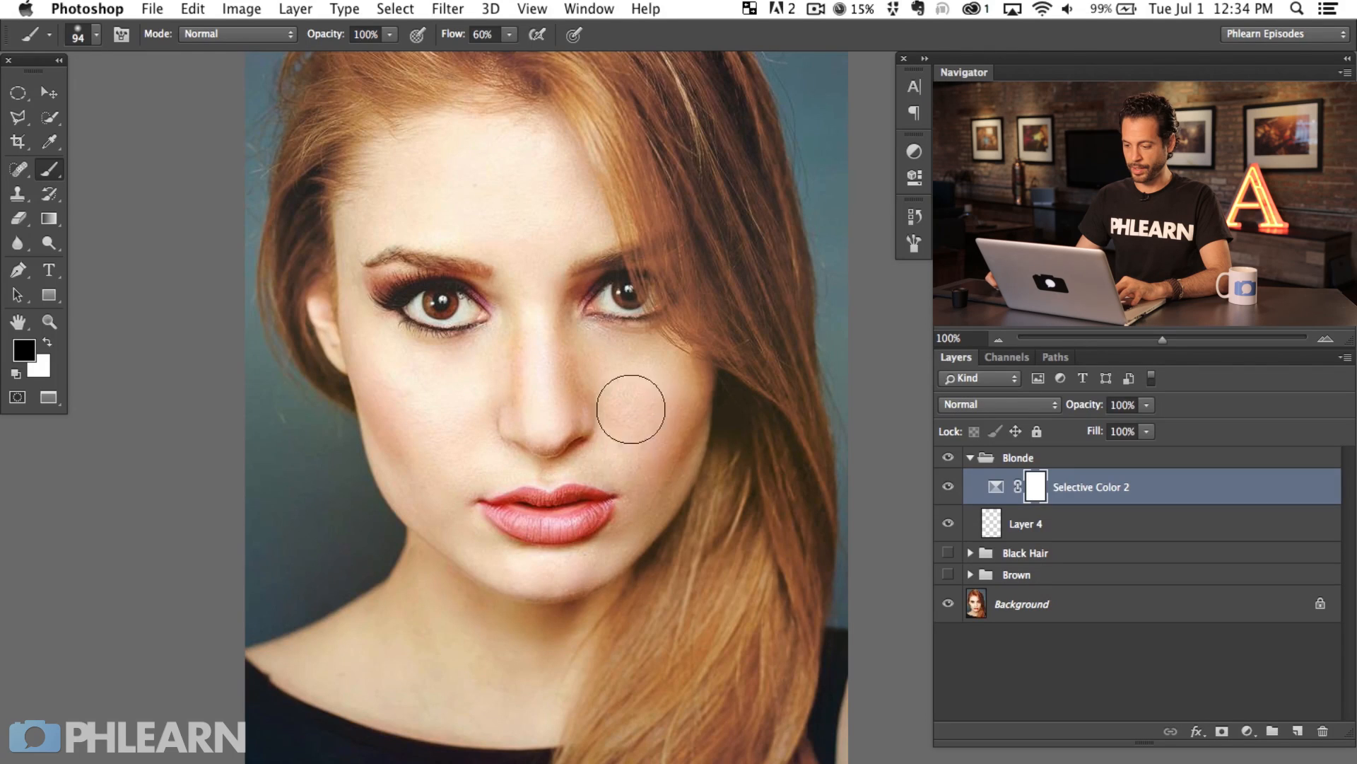
key("super+minus")
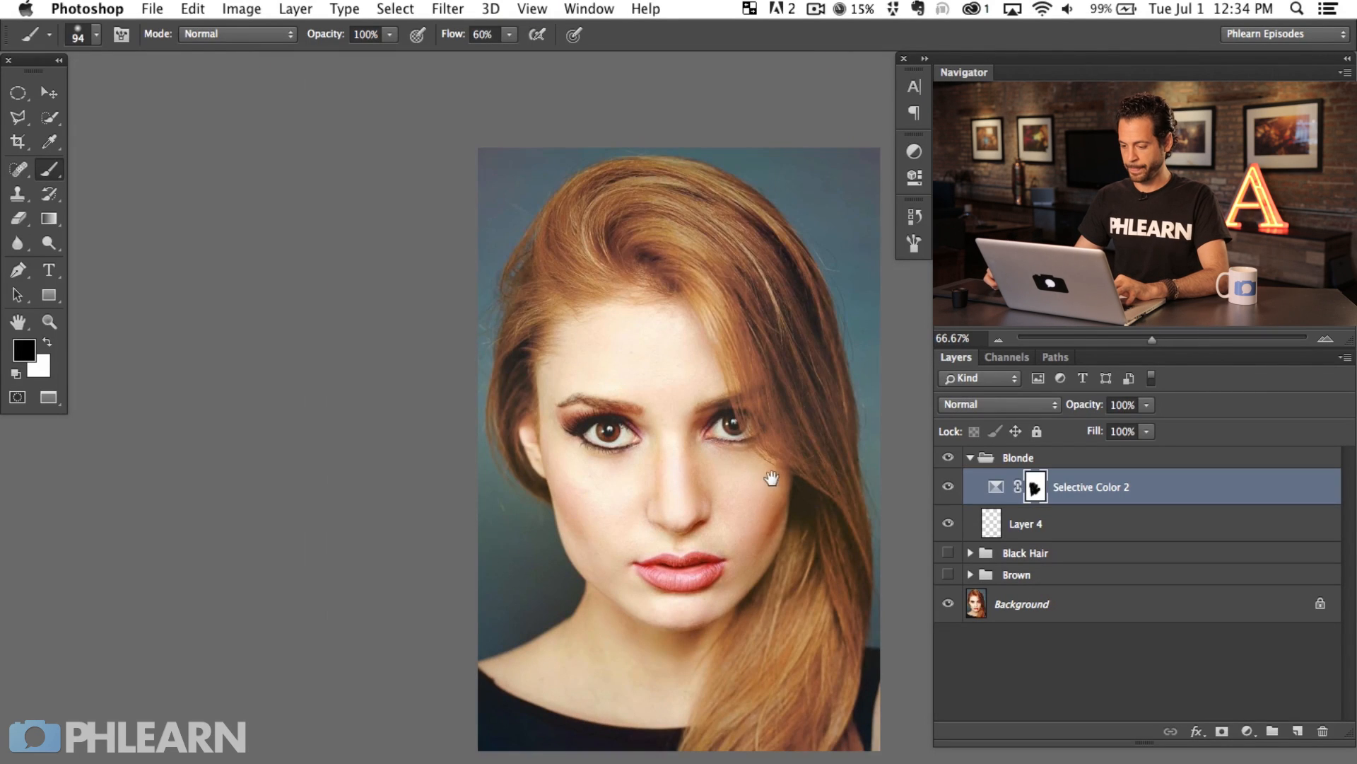
Compare the hair with and without the masked Selective Color adjustment.
left_click_drag(771, 479, 699, 435)
left_click(948, 486)
left_click(948, 486)
left_click(948, 486)
left_click(948, 486)
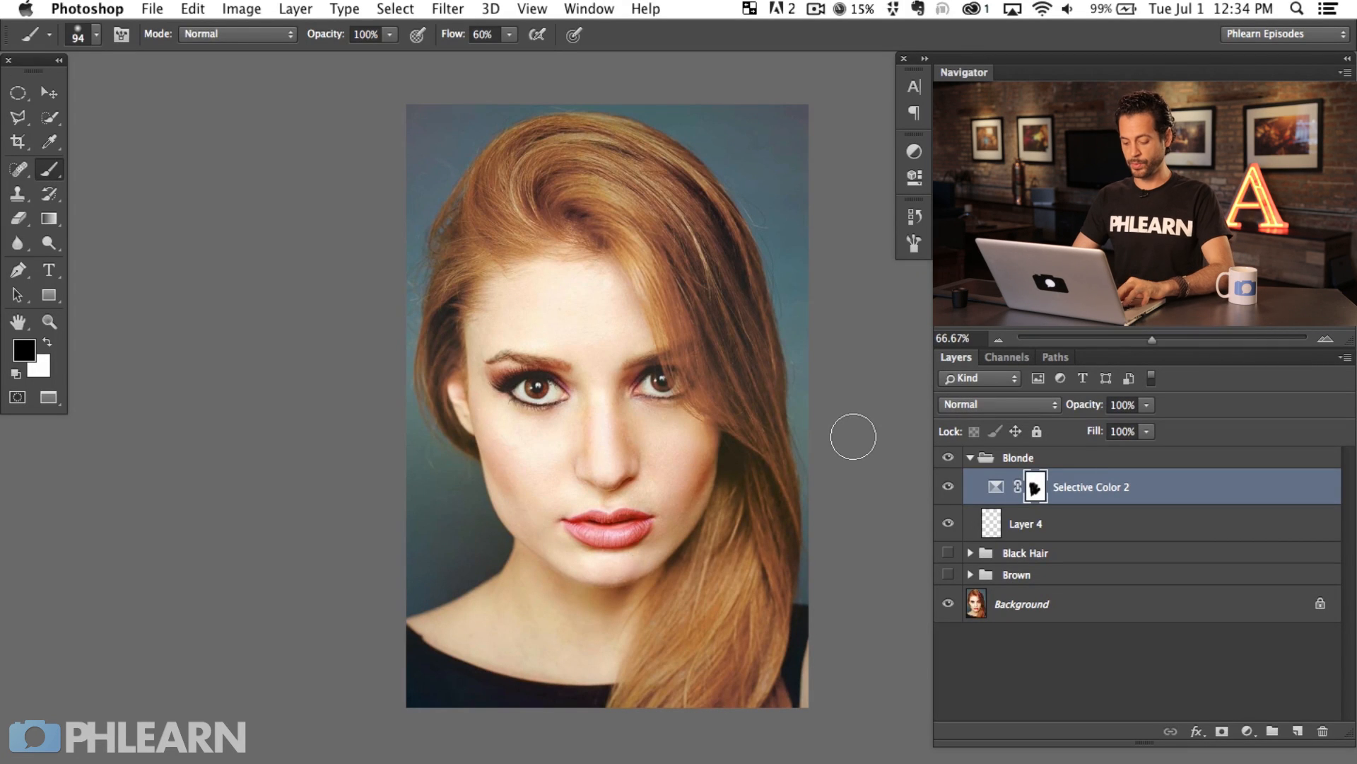
Add a new layer above the Selective Color adjustment and set the foreground colour to pale blonde dece8e.
key("super+shift+alt+n")
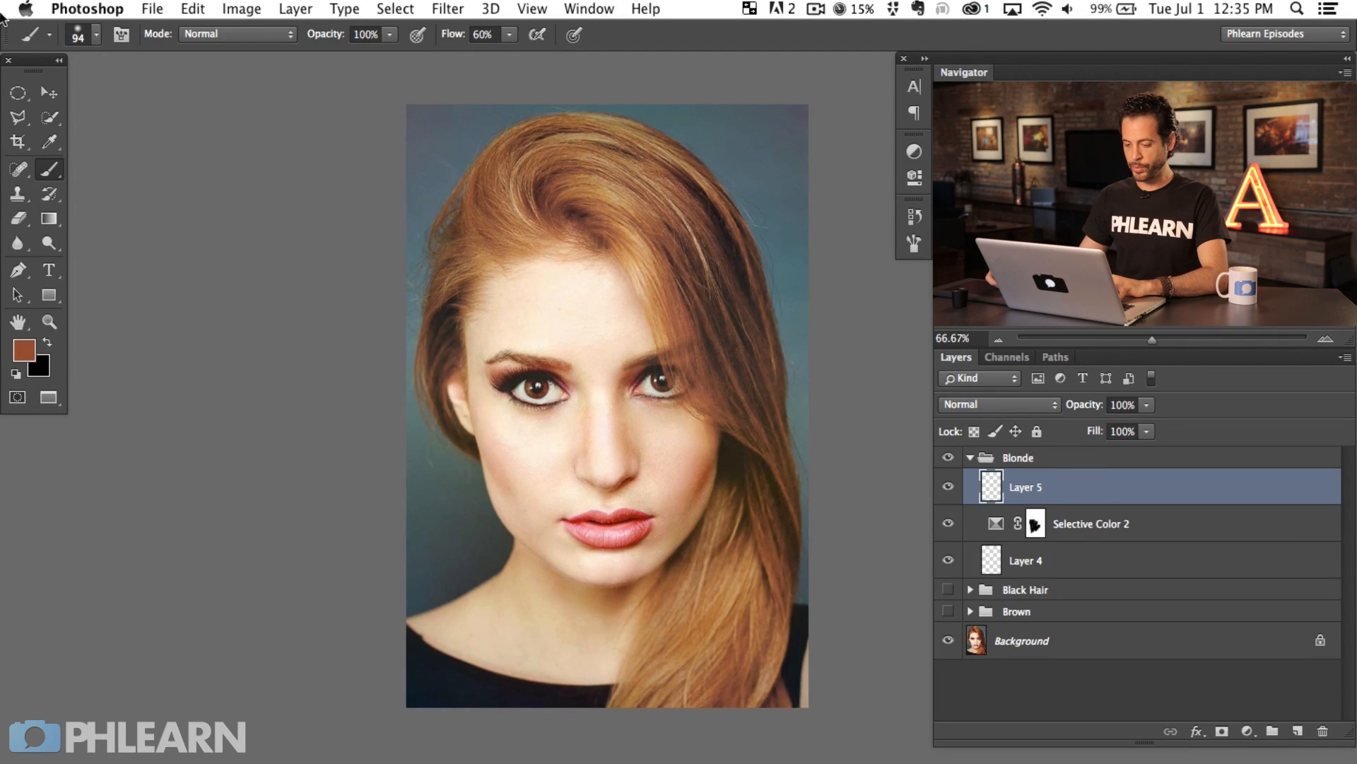
left_click(31, 349)
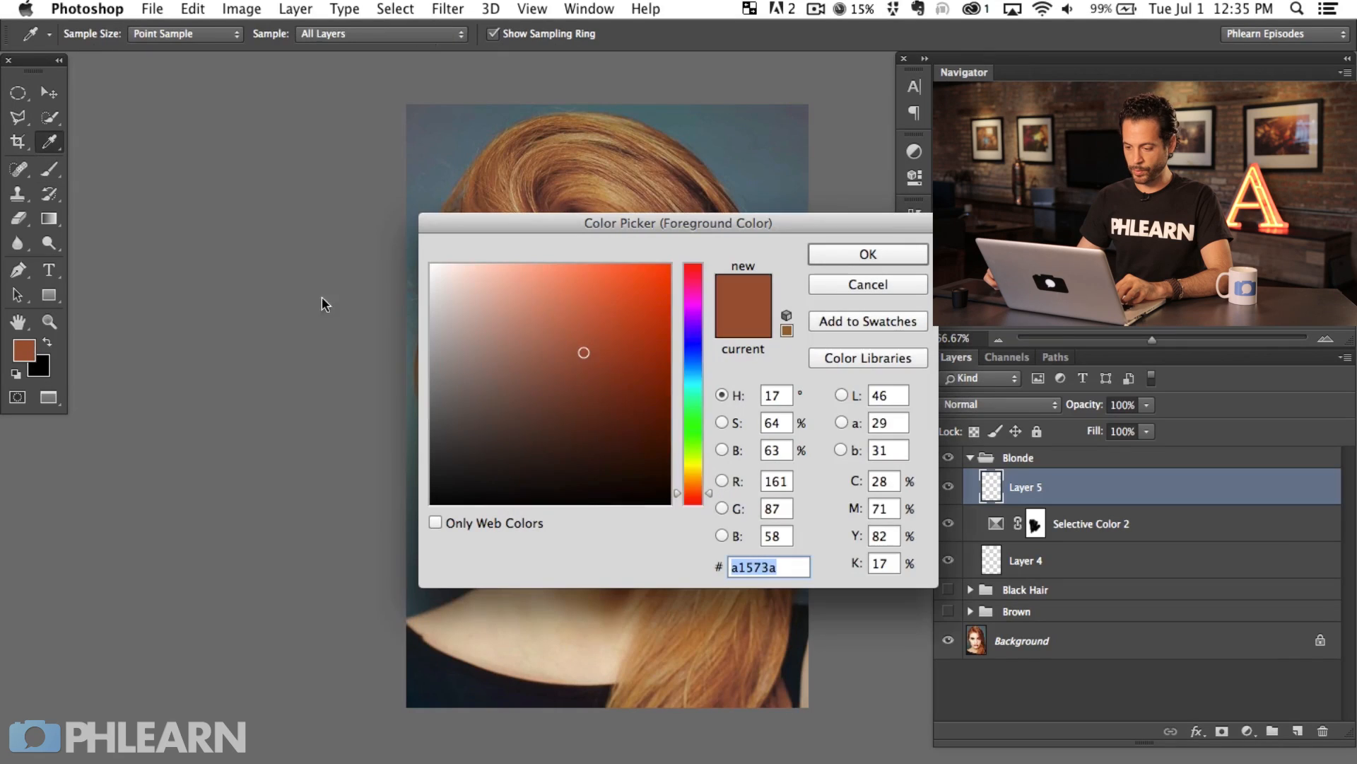
left_click_drag(695, 467, 696, 472)
left_click_drag(511, 295, 519, 285)
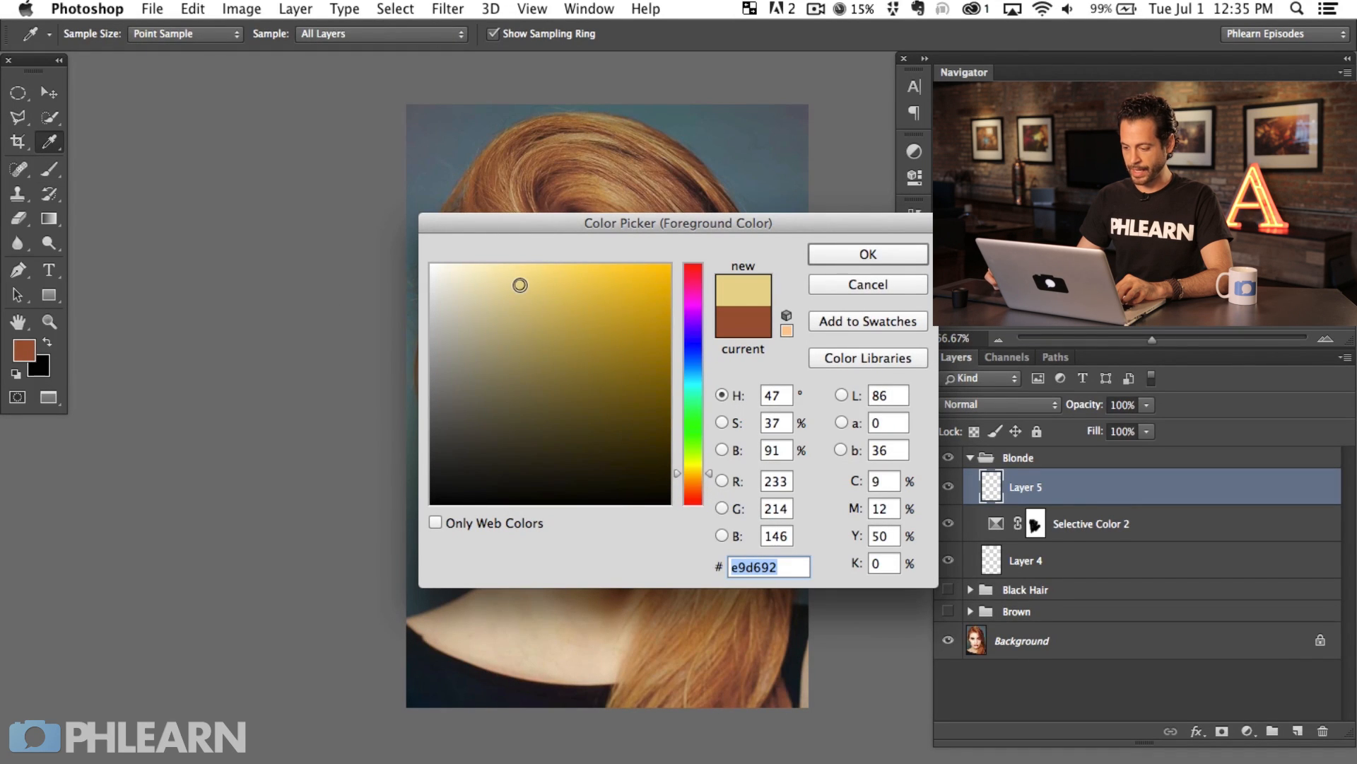
left_click_drag(698, 467, 701, 463)
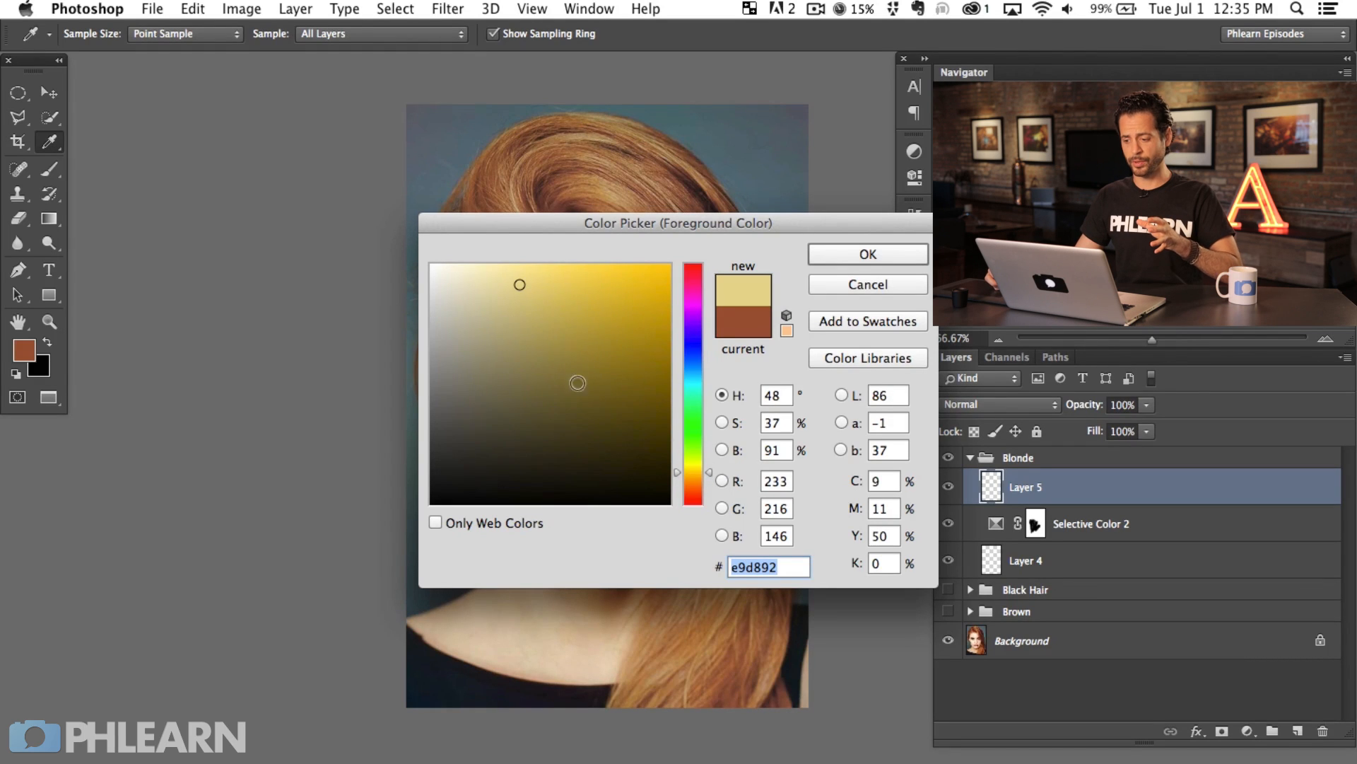
mouse_move(531, 291)
left_mouse_down()
mouse_move(546, 394)
mouse_move(545, 306)
mouse_move(519, 282)
mouse_move(639, 291)
mouse_move(524, 302)
mouse_move(585, 296)
mouse_move(521, 289)
left_mouse_up()
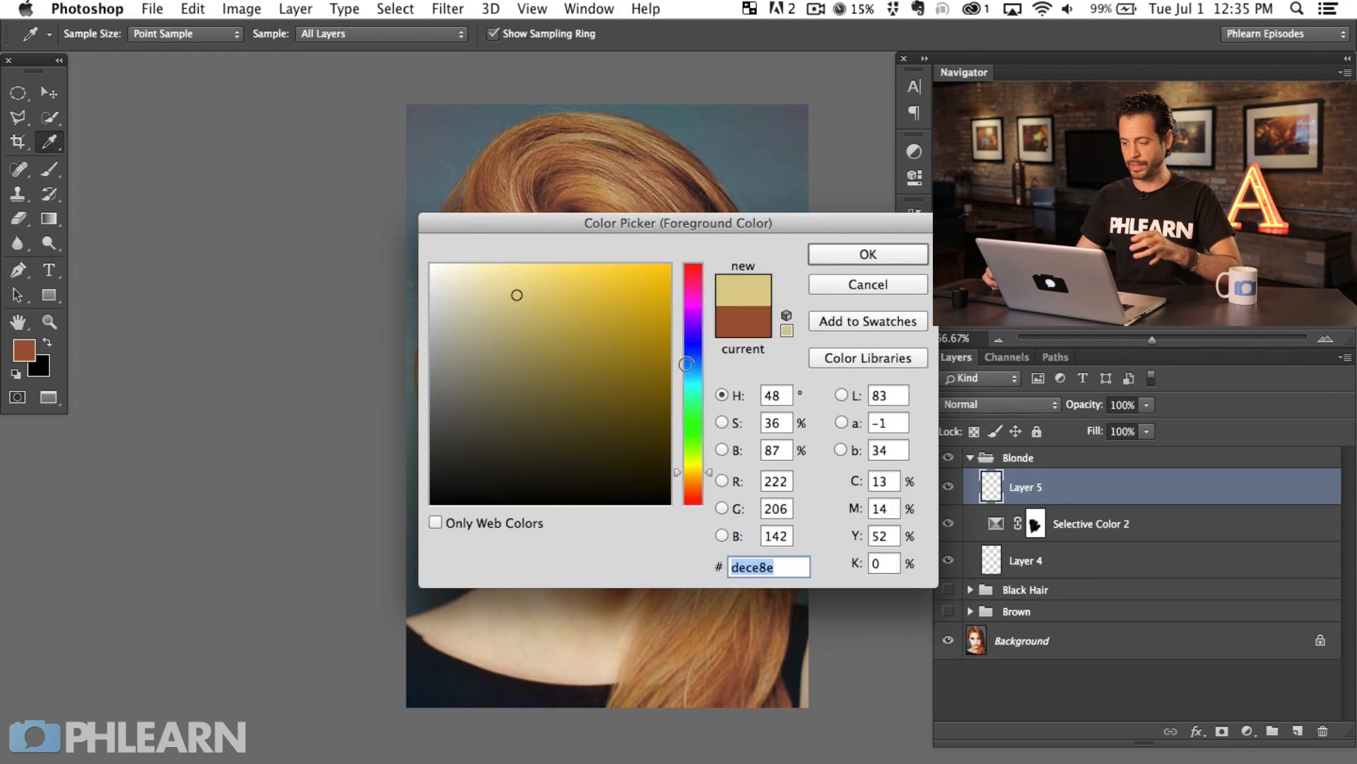
key("Return")
Brush blonde over the hair beside the forehead on the new layer and set its blend mode to Screen.
key("b")
mouse_move(591, 304)
left_mouse_down()
mouse_move(621, 294)
mouse_move(591, 266)
left_mouse_up()
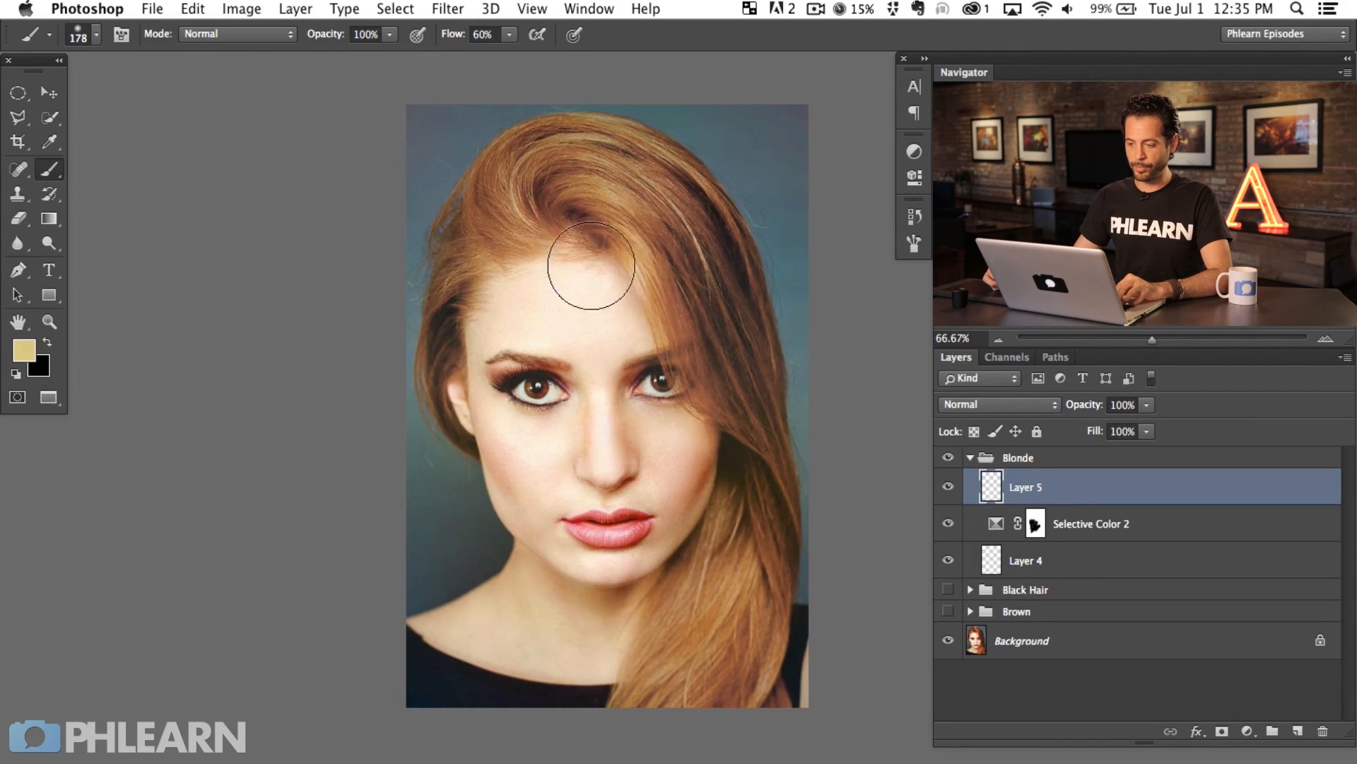
mouse_move(691, 279)
left_mouse_down()
mouse_move(722, 374)
mouse_move(656, 251)
mouse_move(672, 223)
mouse_move(743, 386)
mouse_move(756, 367)
mouse_move(673, 192)
mouse_move(630, 214)
mouse_move(670, 246)
left_mouse_up()
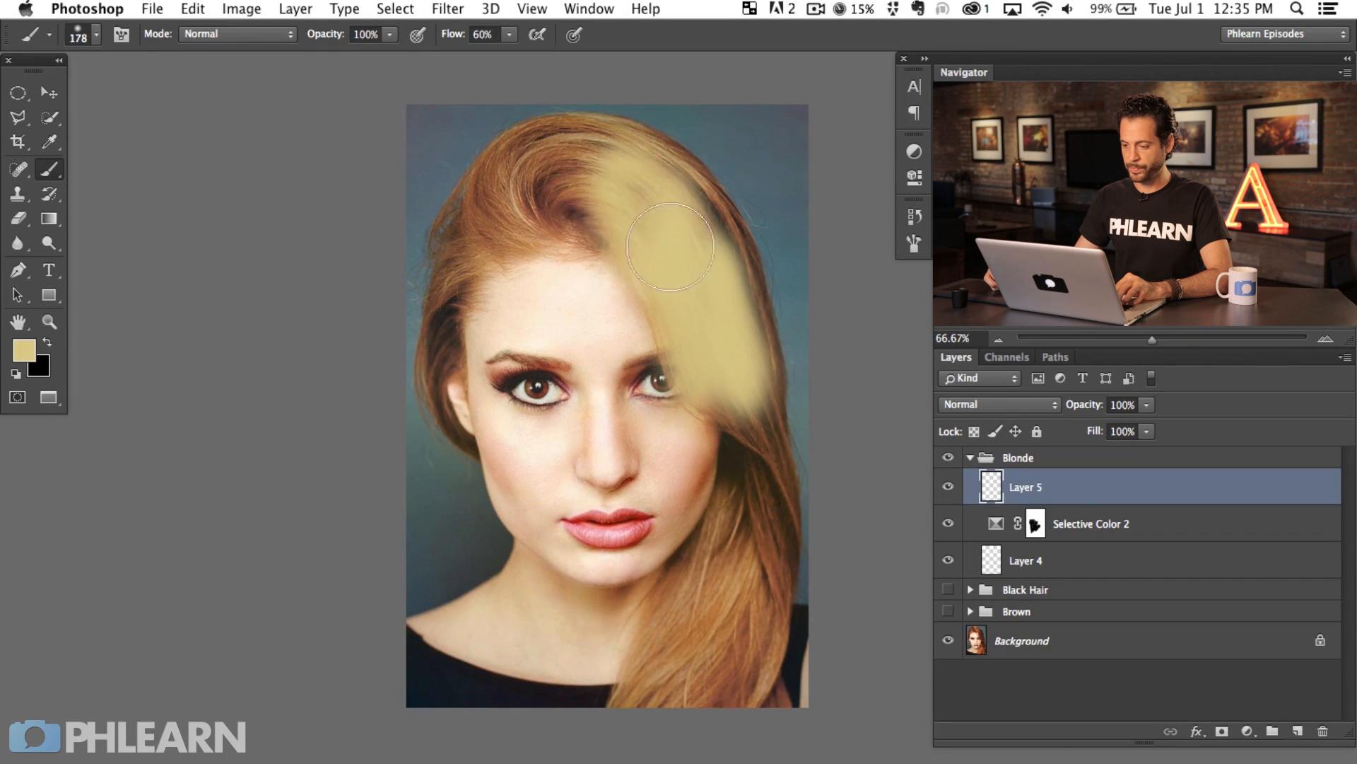
left_click(1032, 404)
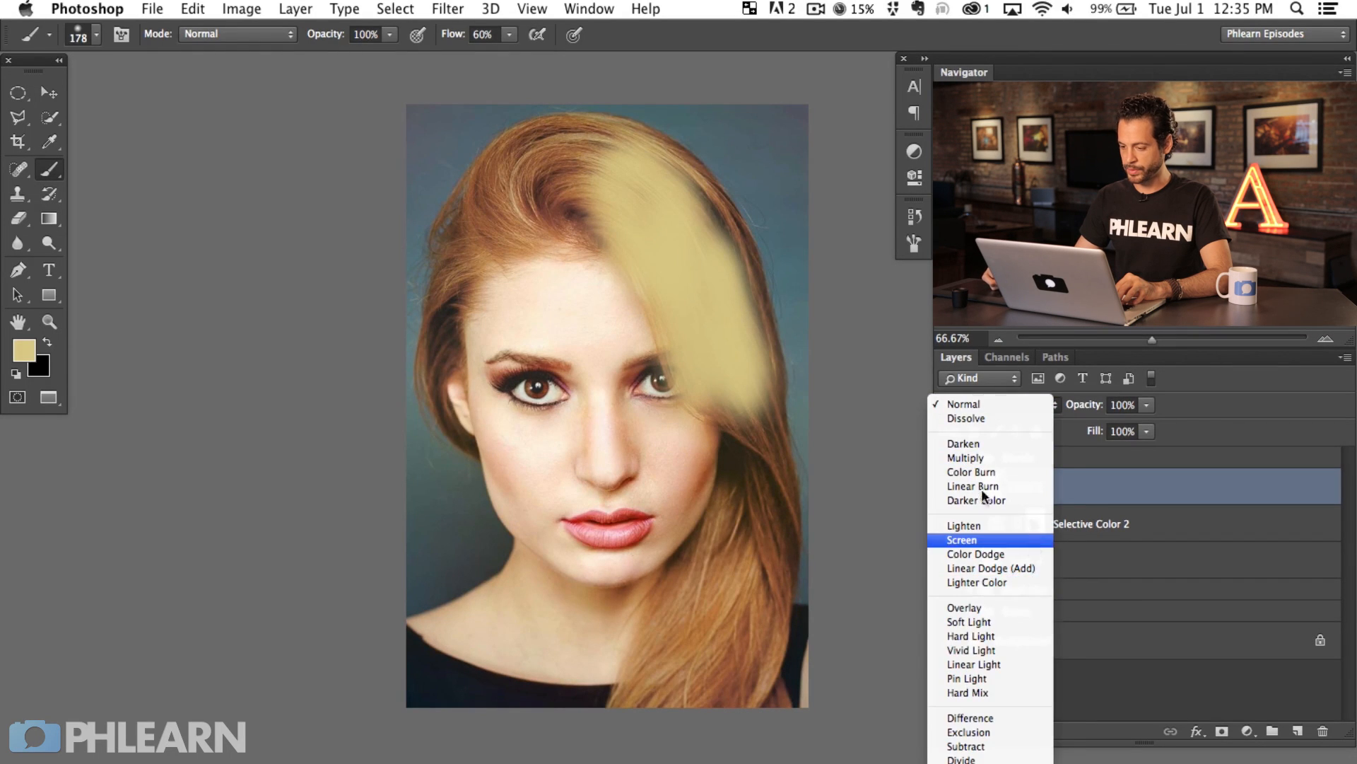
left_click(976, 540)
Paint the blonde over the rest of the hair, using a smaller brush of about 138 px for the remaining areas.
mouse_move(646, 203)
left_mouse_down()
mouse_move(558, 213)
mouse_move(595, 202)
mouse_move(543, 152)
mouse_move(643, 151)
mouse_move(521, 137)
mouse_move(558, 242)
mouse_move(569, 142)
mouse_move(688, 212)
mouse_move(622, 131)
mouse_move(768, 333)
mouse_move(621, 384)
mouse_move(778, 539)
mouse_move(729, 721)
mouse_move(752, 448)
mouse_move(642, 666)
mouse_move(743, 655)
left_mouse_up()
key("bracketleft")
key("bracketleft")
key("bracketleft")
key("bracketleft")
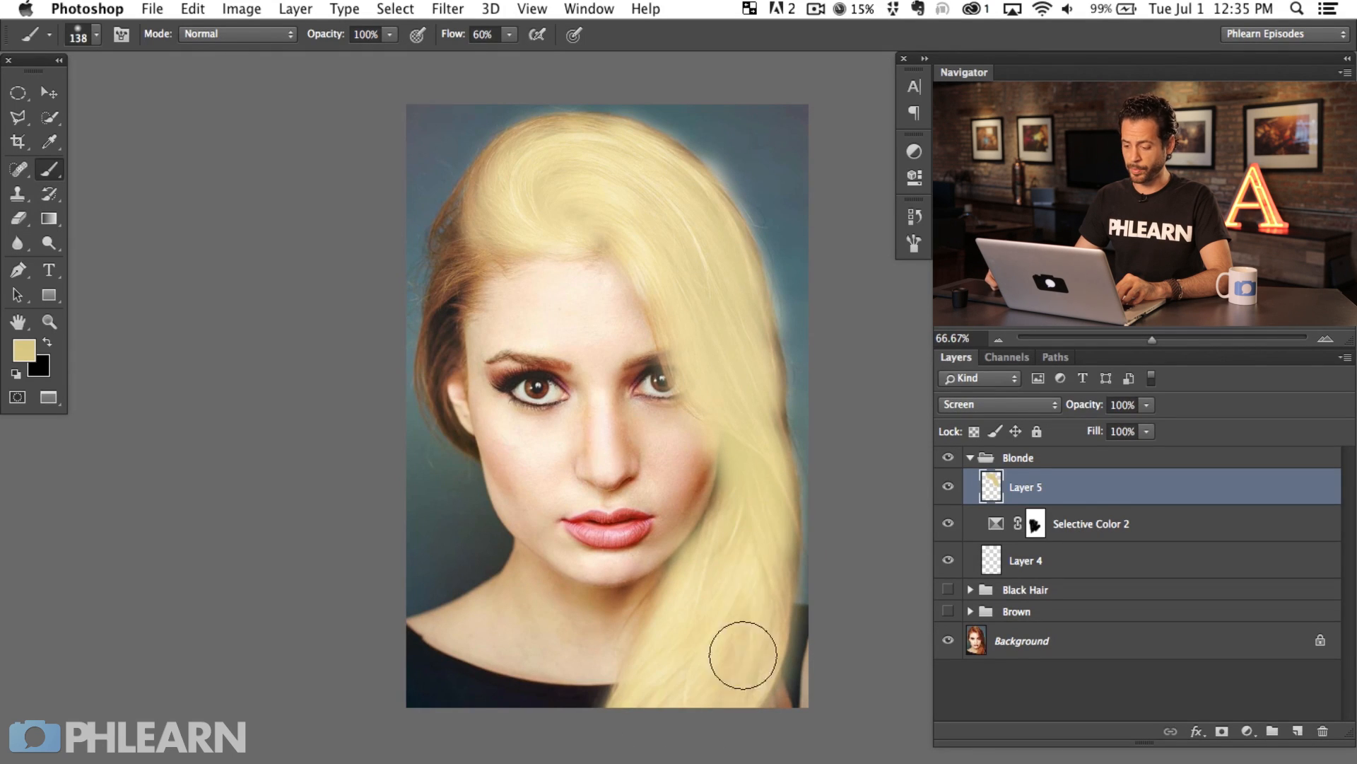
mouse_move(466, 197)
left_mouse_down()
mouse_move(452, 276)
mouse_move(485, 245)
mouse_move(448, 278)
mouse_move(499, 145)
mouse_move(442, 332)
mouse_move(448, 369)
mouse_move(491, 266)
mouse_move(449, 273)
mouse_move(435, 390)
mouse_move(561, 209)
mouse_move(617, 235)
left_mouse_up()
mouse_move(529, 168)
left_mouse_down()
mouse_move(510, 196)
mouse_move(595, 167)
mouse_move(664, 242)
left_mouse_up()
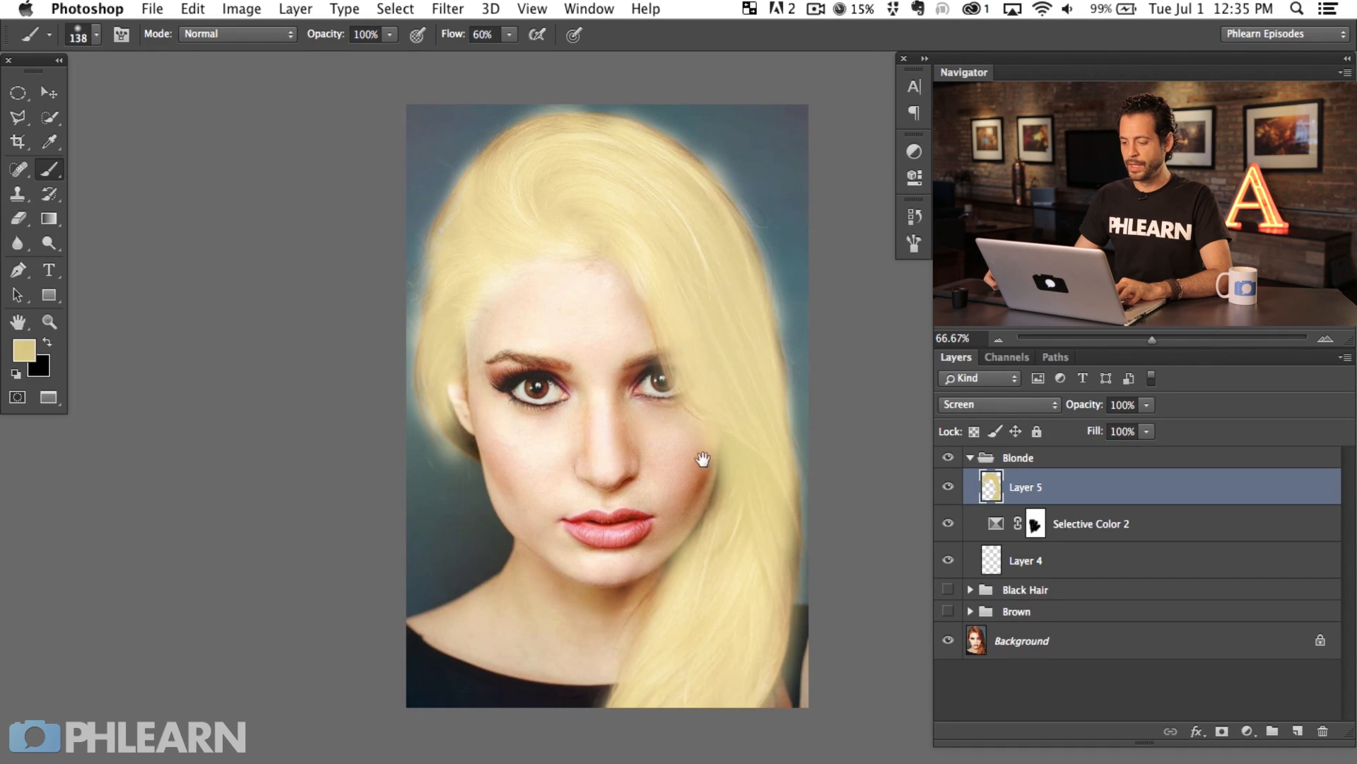
Try the blonde layer at 43% opacity, and then set its opacity to 98%.
left_click_drag(700, 455, 766, 446)
left_click_drag(1099, 410, 1046, 418)
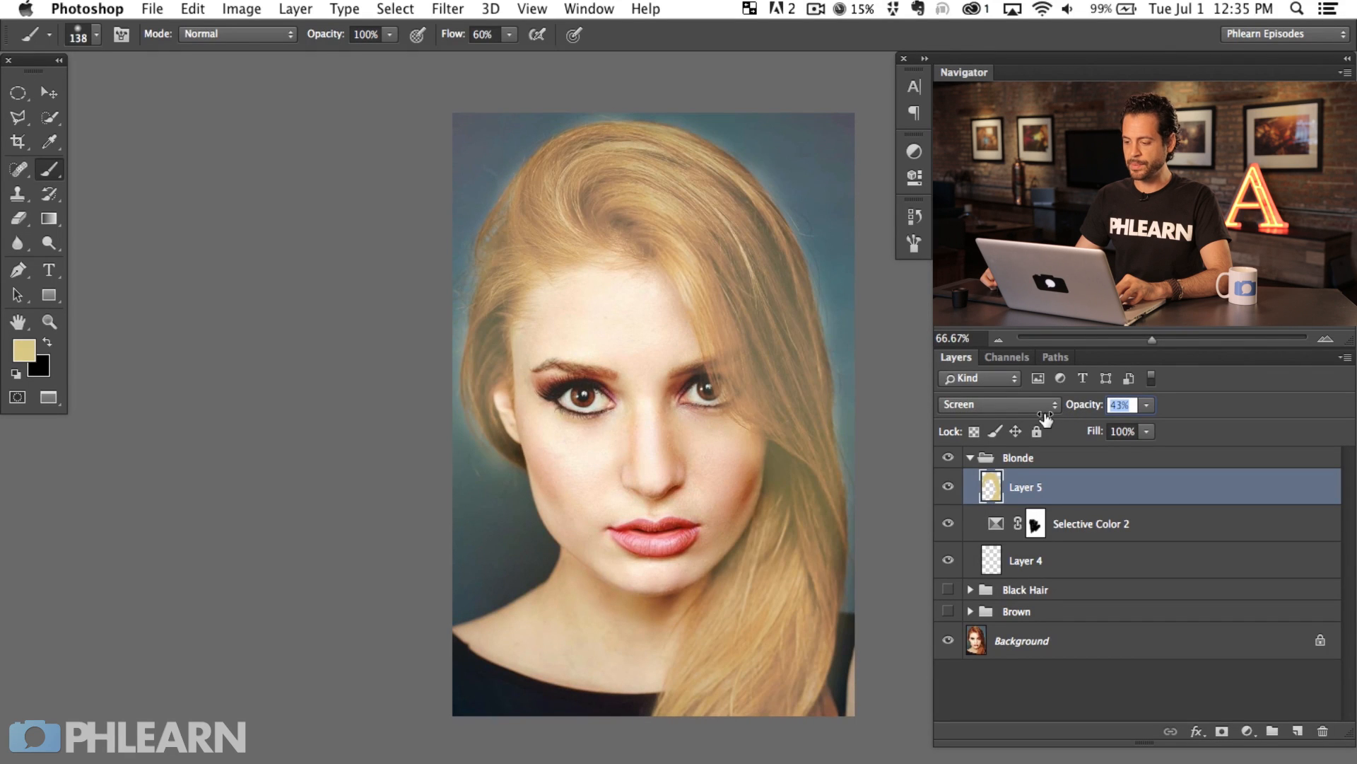
left_click_drag(1146, 405, 1290, 404)
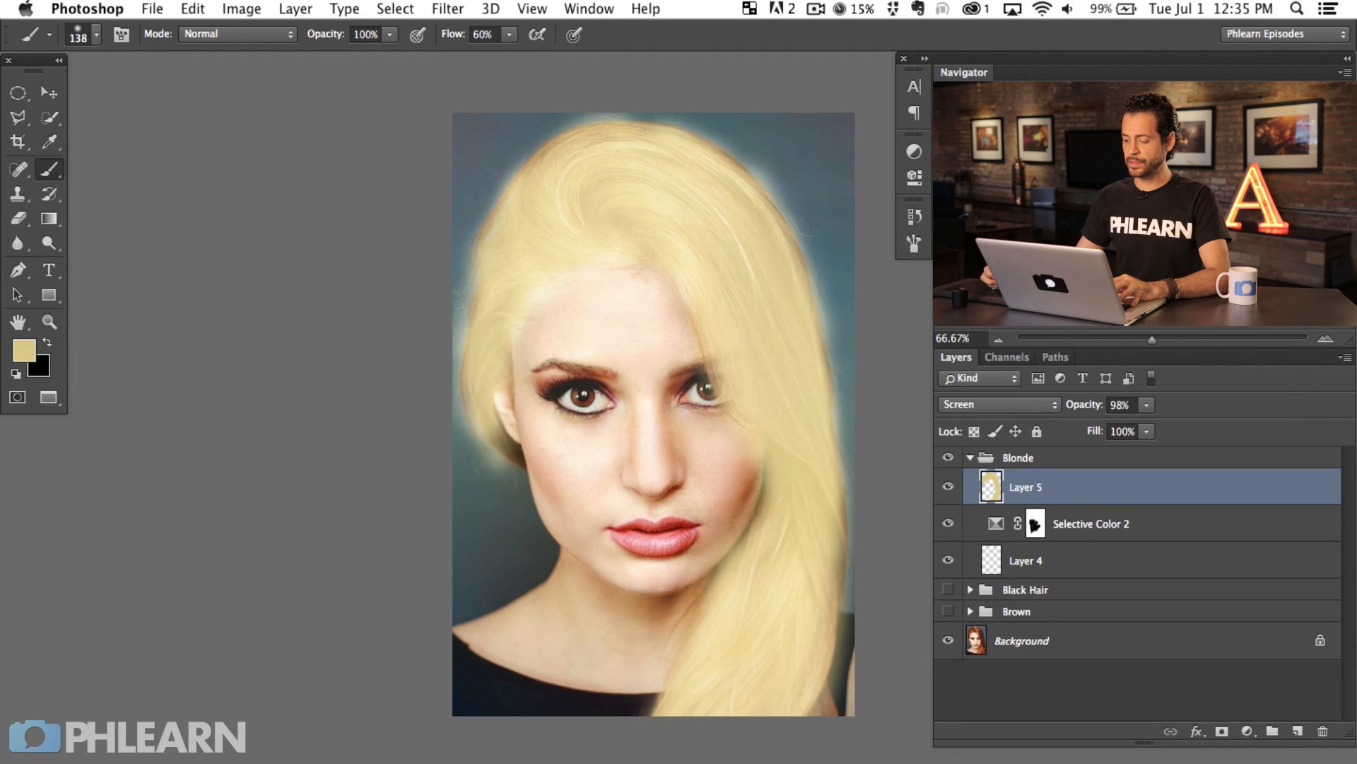
Split the blonde layer's Underlying Layer shadow slider in Blend If to 42 / 255 so the dark strands show through.
left_click_drag(642, 574, 668, 550)
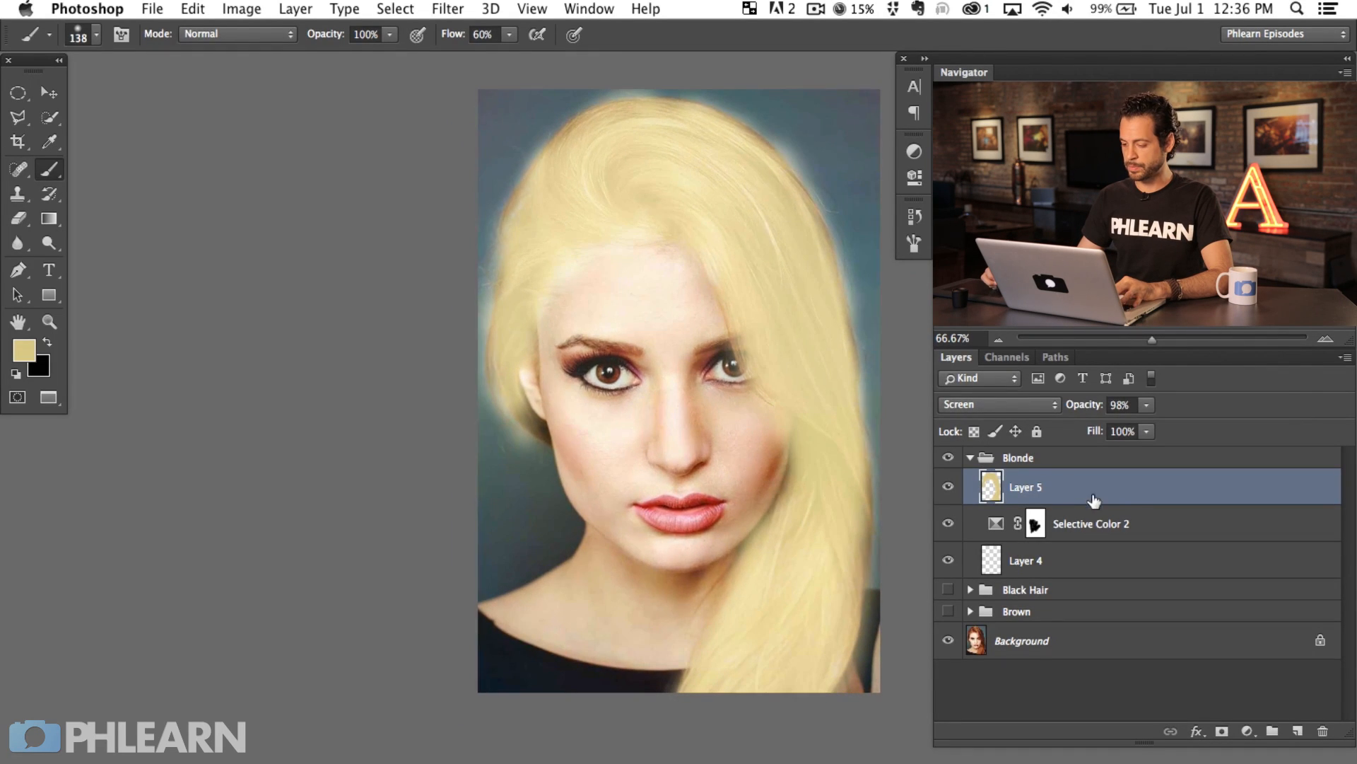
double_click(1094, 500)
left_click_drag(796, 136, 326, 183)
left_click_drag(438, 187, 426, 187)
left_click_drag(62, 565, 293, 564)
left_click_drag(53, 568, 99, 570)
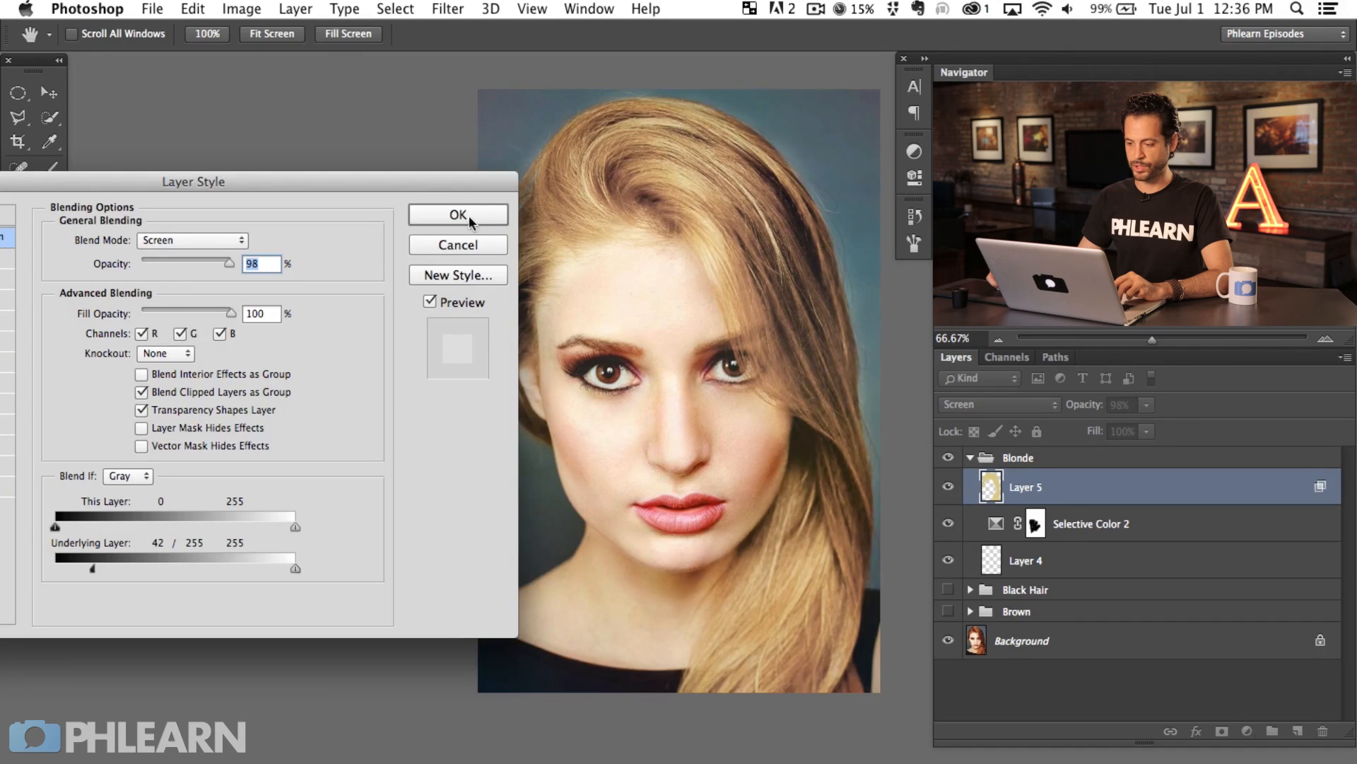
left_click(469, 215)
Compare the hair with and without the blended blonde paint layer.
left_click(948, 488)
left_click(949, 487)
left_click(949, 487)
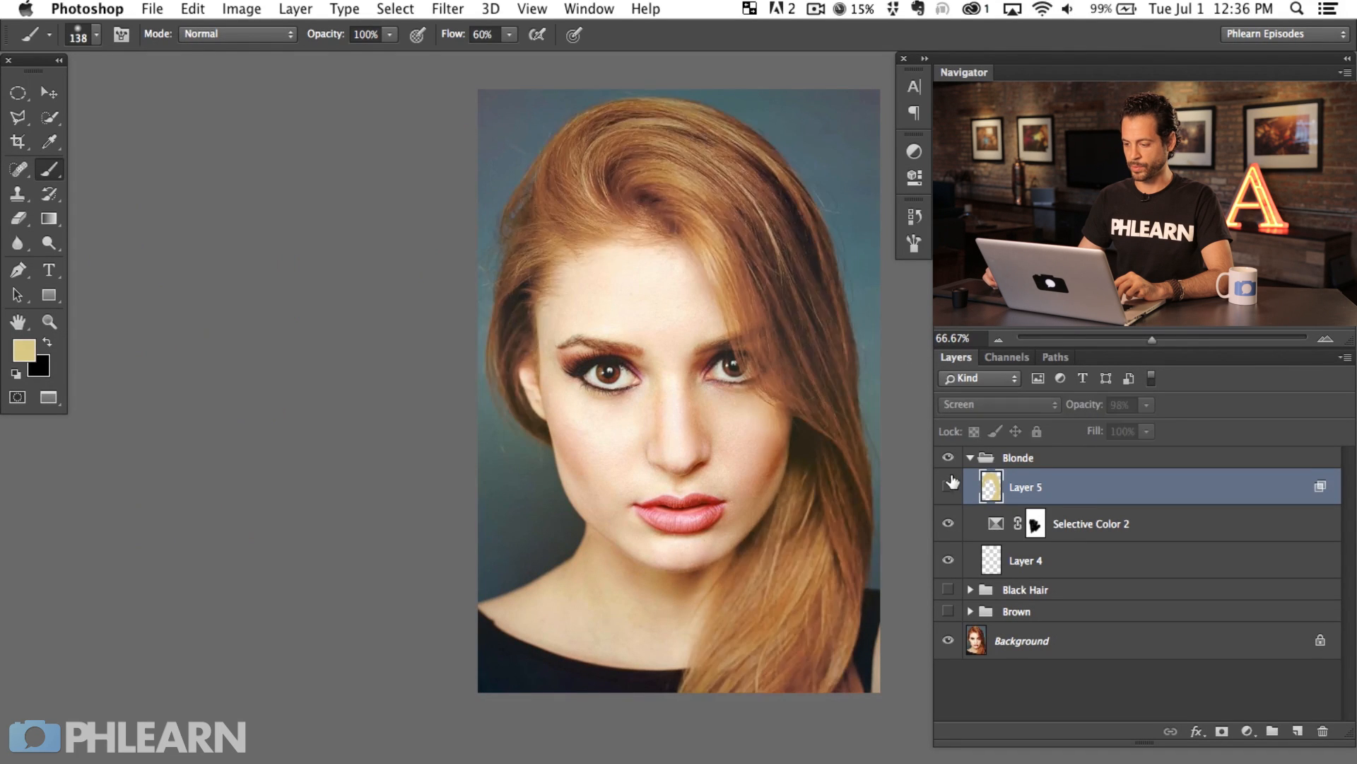
left_click(949, 487)
left_click(949, 486)
left_click(949, 486)
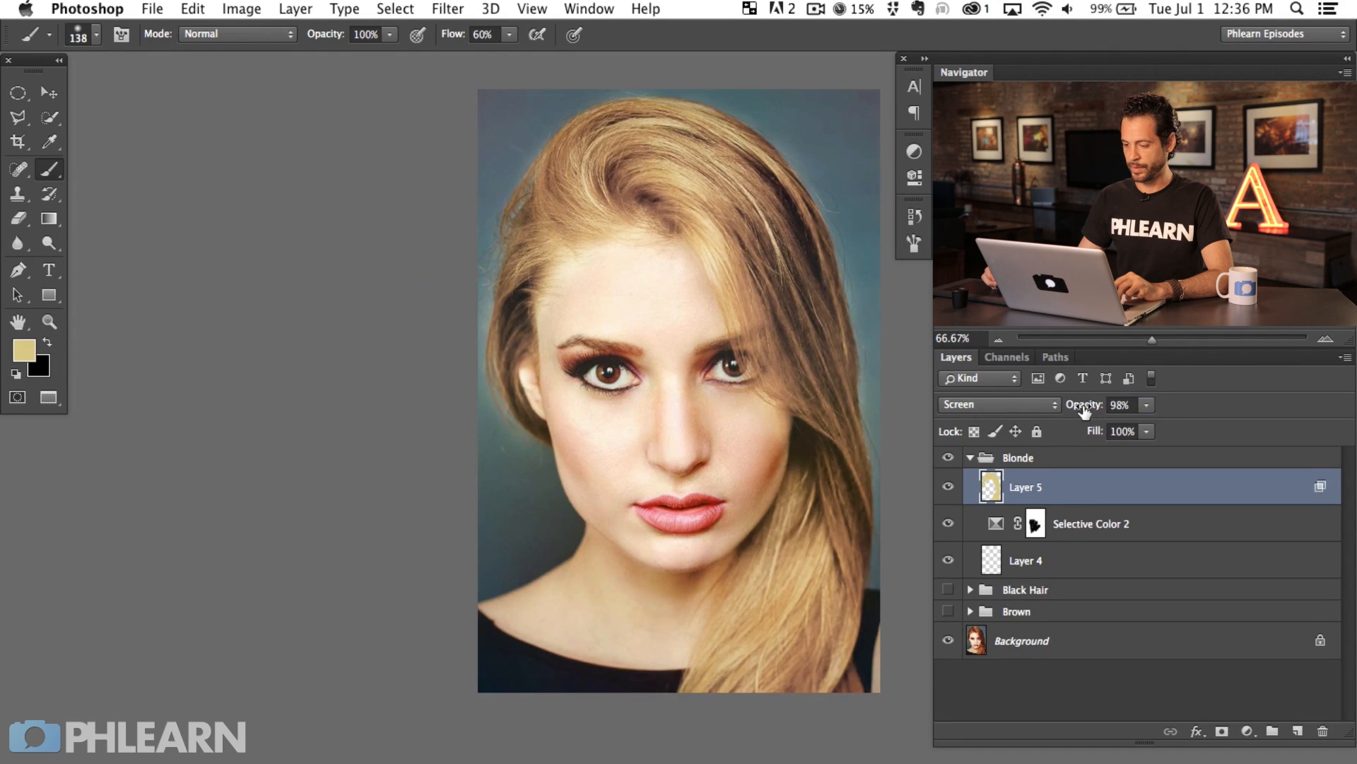
Lower the blonde paint layer's opacity to 84% and check the hair with and without it.
left_click(951, 488)
left_click(950, 487)
left_click(950, 485)
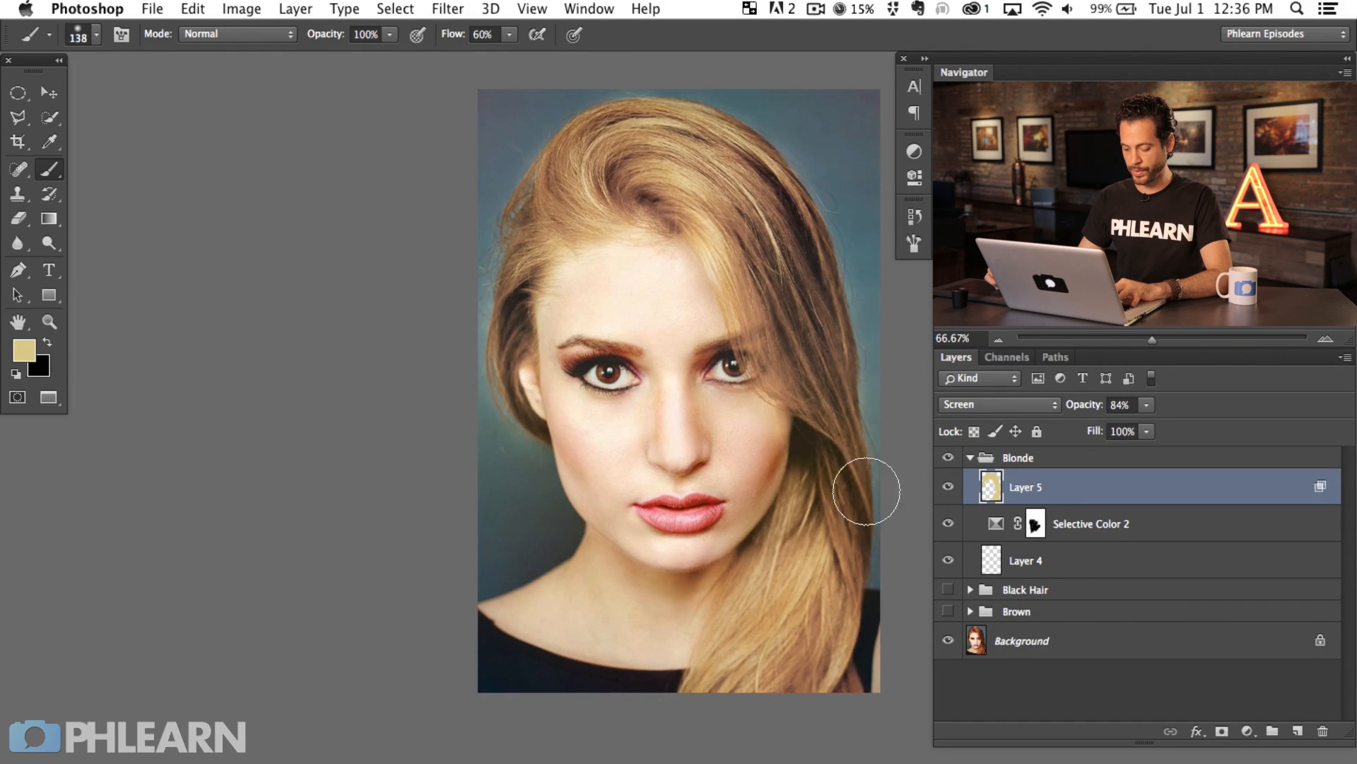
Erase the blonde spill from the background around the hair's outer edges with an Eraser of about 81 px.
key("e")
left_click_drag(524, 417, 566, 417)
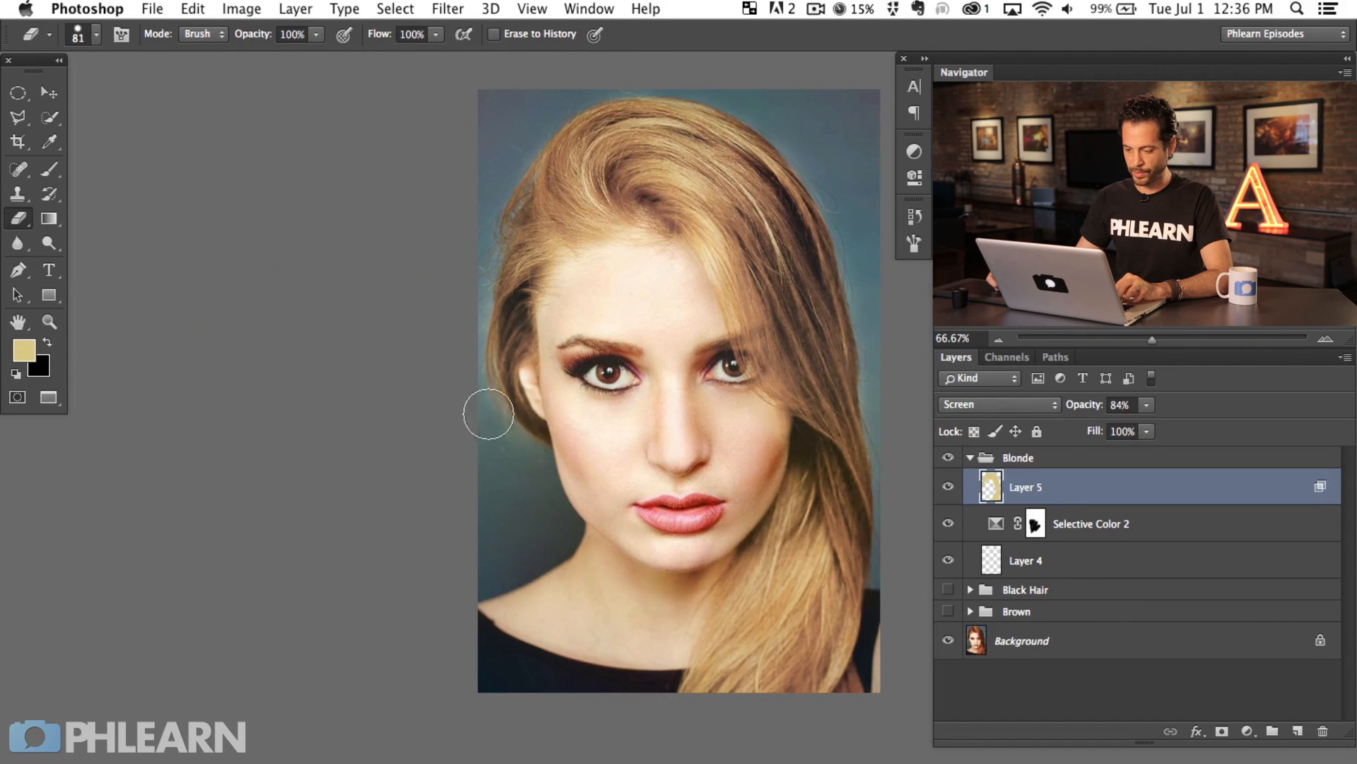
mouse_move(466, 253)
left_mouse_down()
mouse_move(478, 286)
mouse_move(485, 190)
mouse_move(475, 324)
mouse_move(492, 161)
mouse_move(499, 191)
mouse_move(536, 131)
mouse_move(630, 43)
mouse_move(665, 84)
mouse_move(609, 76)
mouse_move(689, 76)
mouse_move(745, 125)
mouse_move(842, 174)
mouse_move(873, 264)
mouse_move(842, 228)
mouse_move(801, 118)
mouse_move(789, 137)
mouse_move(791, 103)
mouse_move(838, 198)
mouse_move(793, 112)
mouse_move(774, 126)
mouse_move(785, 114)
mouse_move(857, 252)
mouse_move(887, 368)
mouse_move(899, 549)
mouse_move(873, 699)
mouse_move(873, 474)
left_mouse_up()
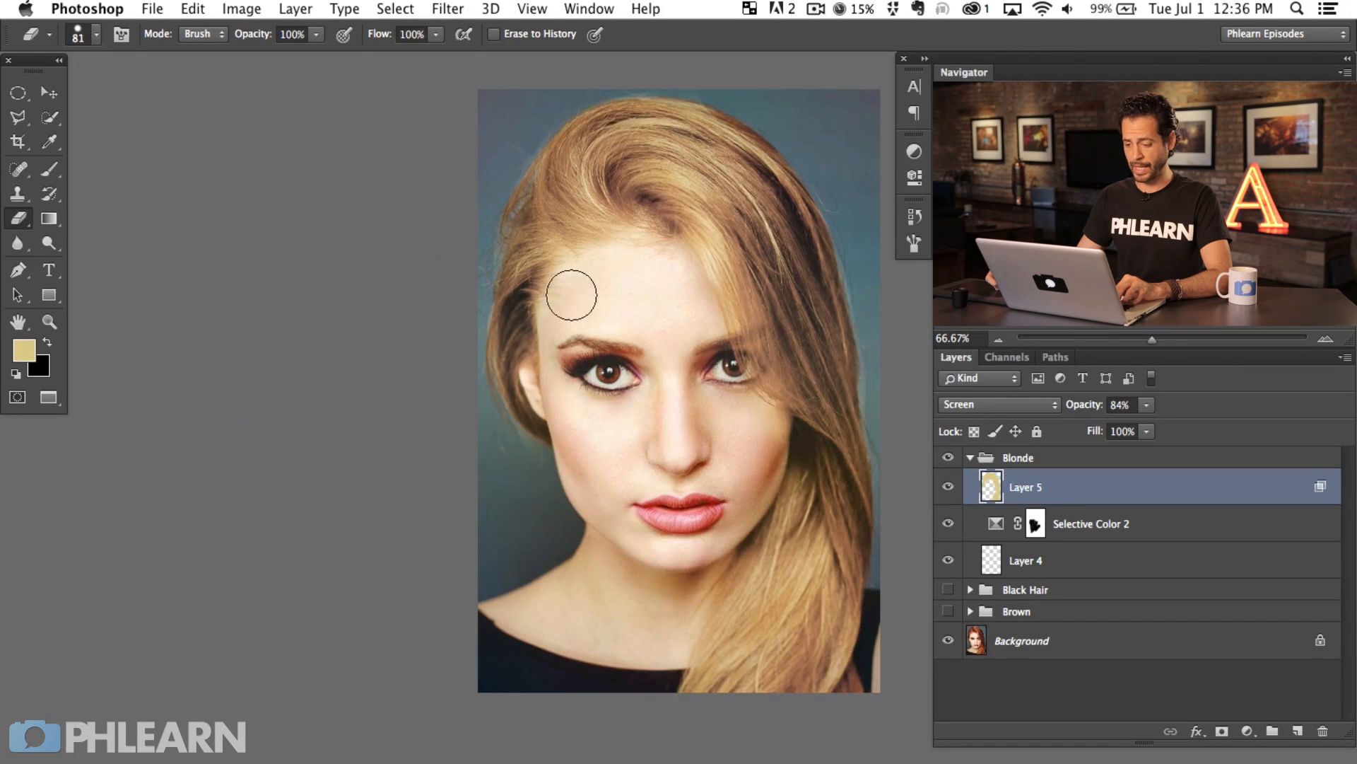
Compare the cleaned-up blonde paint layer on and off.
left_click(948, 487)
left_click(948, 487)
left_click(948, 487)
left_click(948, 487)
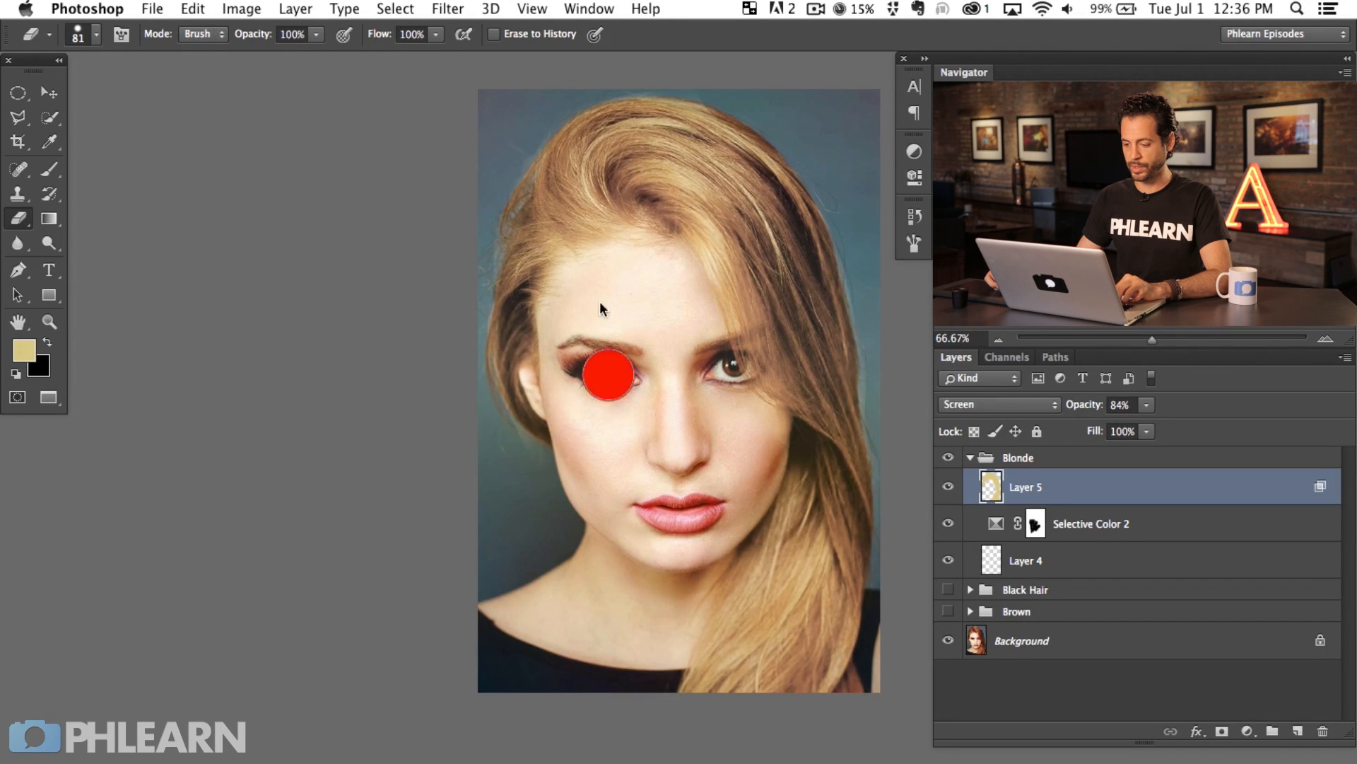
Touch up the blonde paint along the hairline by the temple, with the Eraser set to 30% flow and about 141 px.
key("shift+3")
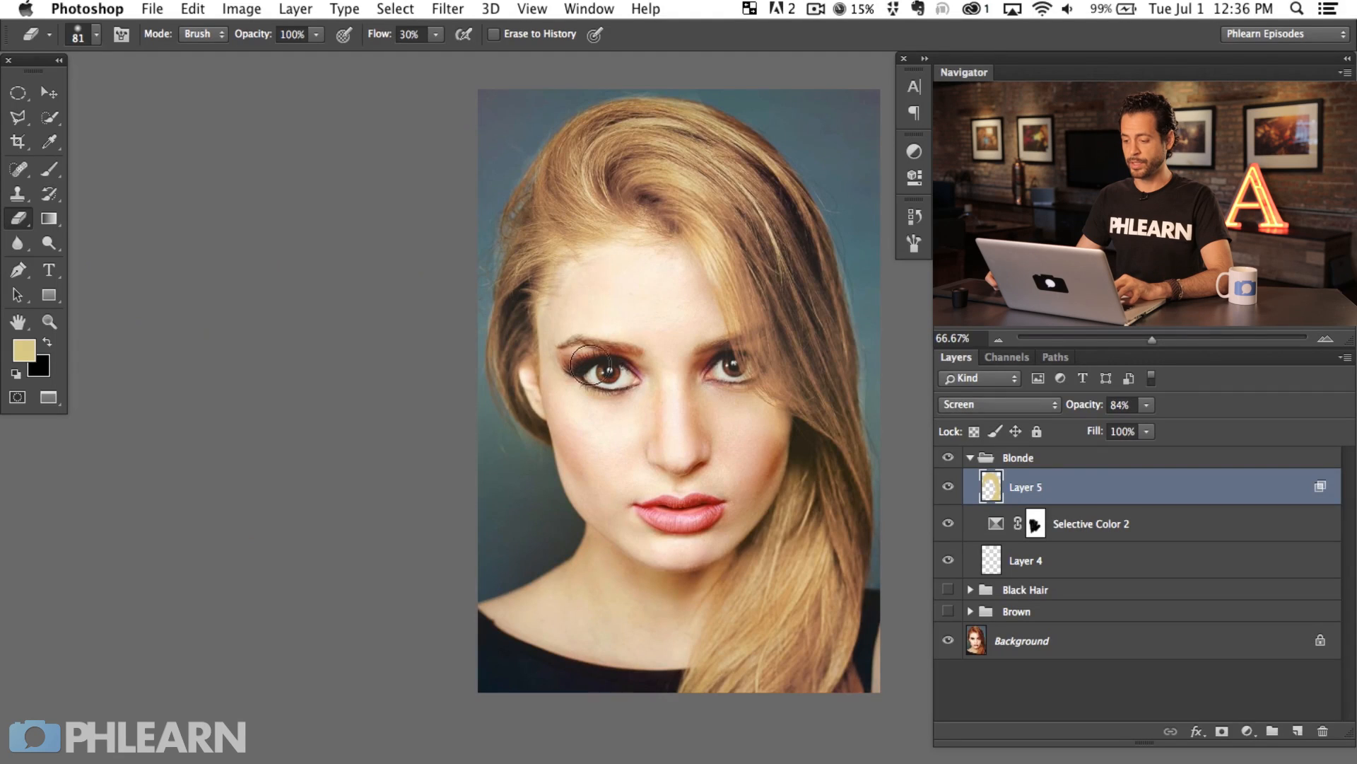
key("x")
key("x")
key("bracketright")
key("bracketright")
key("bracketright")
key("bracketright")
key("bracketright")
key("bracketright")
key("x")
key("x")
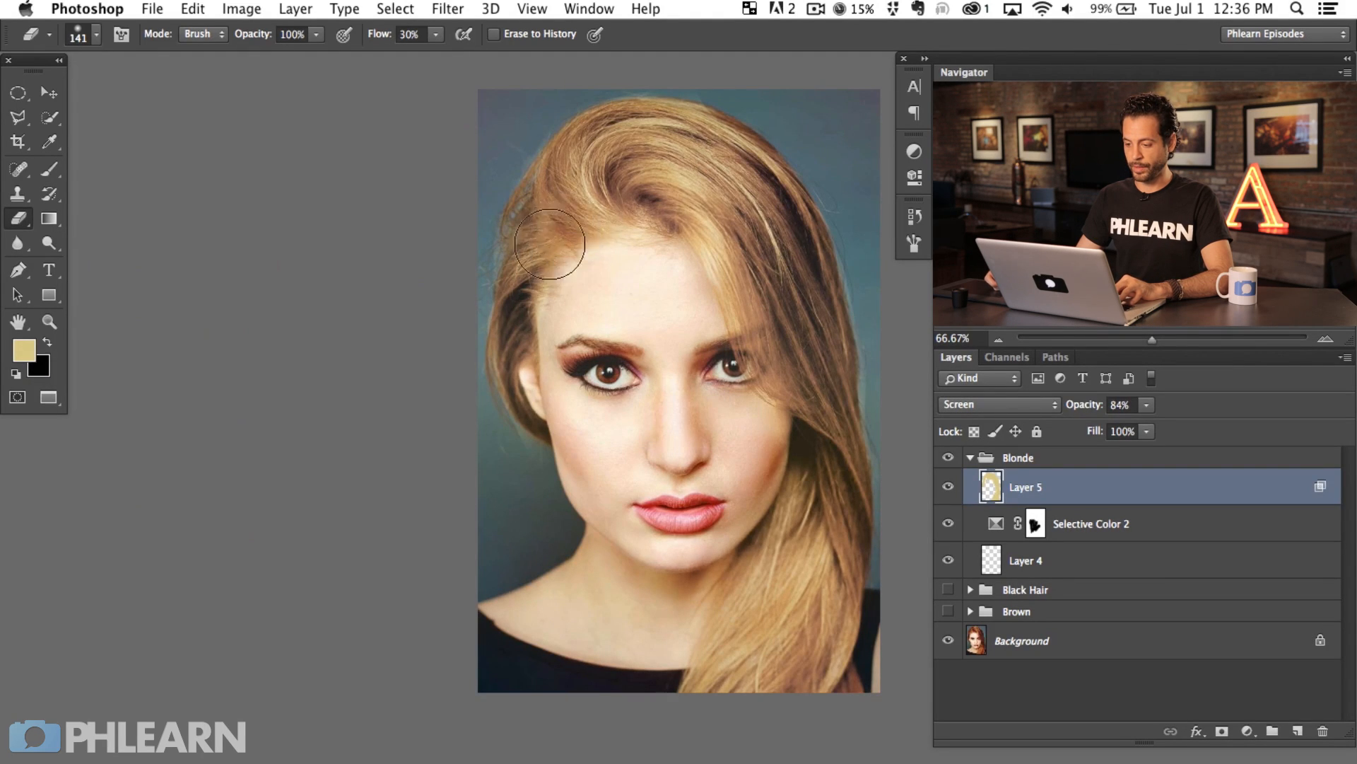
key("b")
mouse_move(572, 224)
left_mouse_down()
mouse_move(543, 246)
mouse_move(521, 318)
left_mouse_up()
left_click_drag(806, 539, 732, 535)
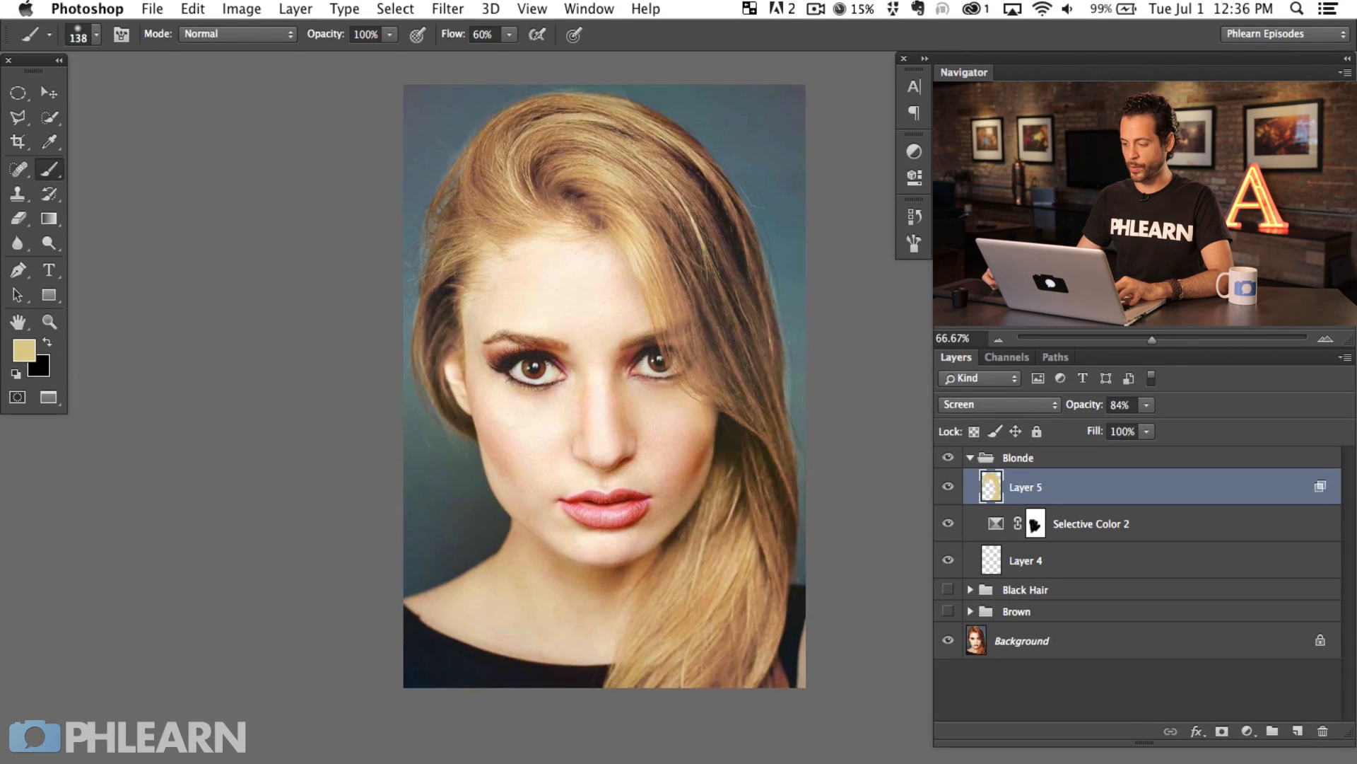
Compare the hair with and without the touched-up blonde paint layer.
left_click(948, 487)
left_click(948, 488)
left_click(949, 487)
left_click(948, 487)
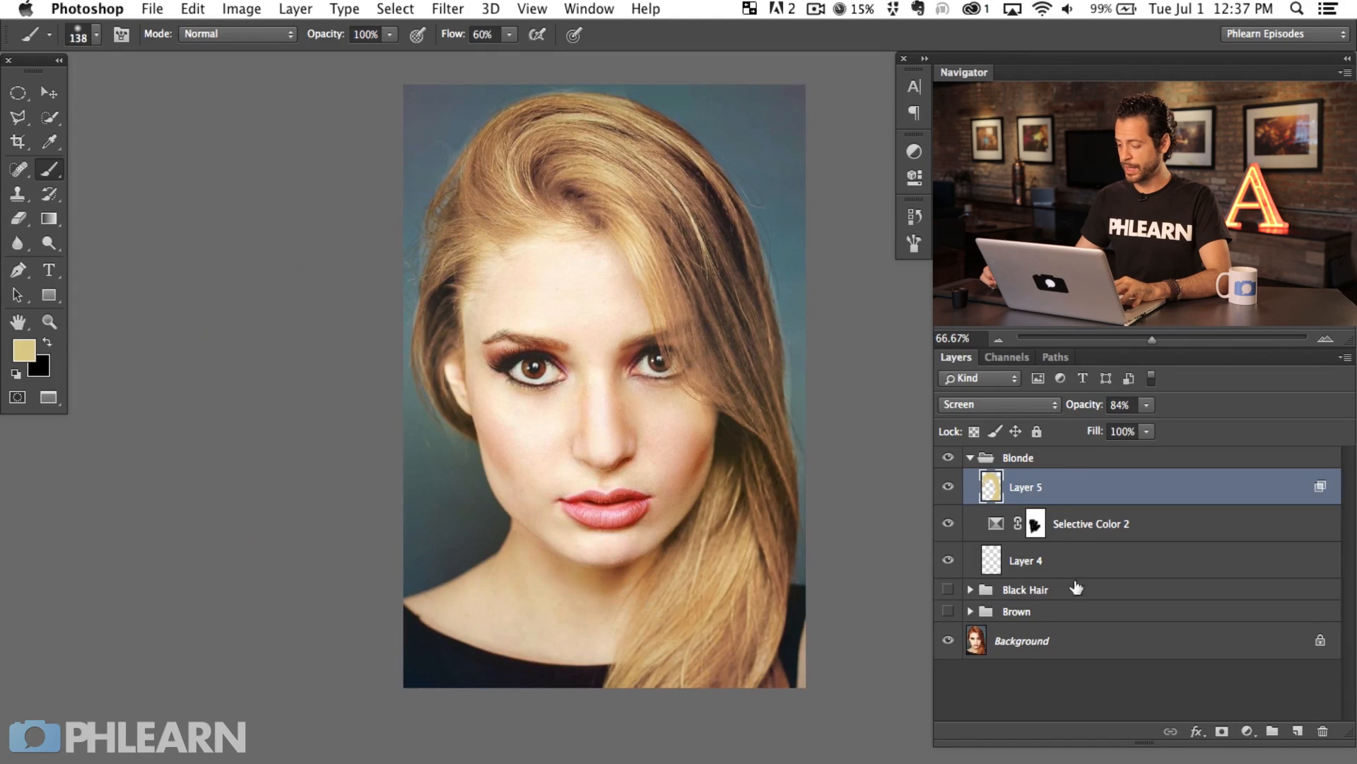
Add a Levels adjustment layer above the blonde paint layer and raise the Red channel's output black level to 74.
left_click(1247, 732)
left_click(1250, 709)
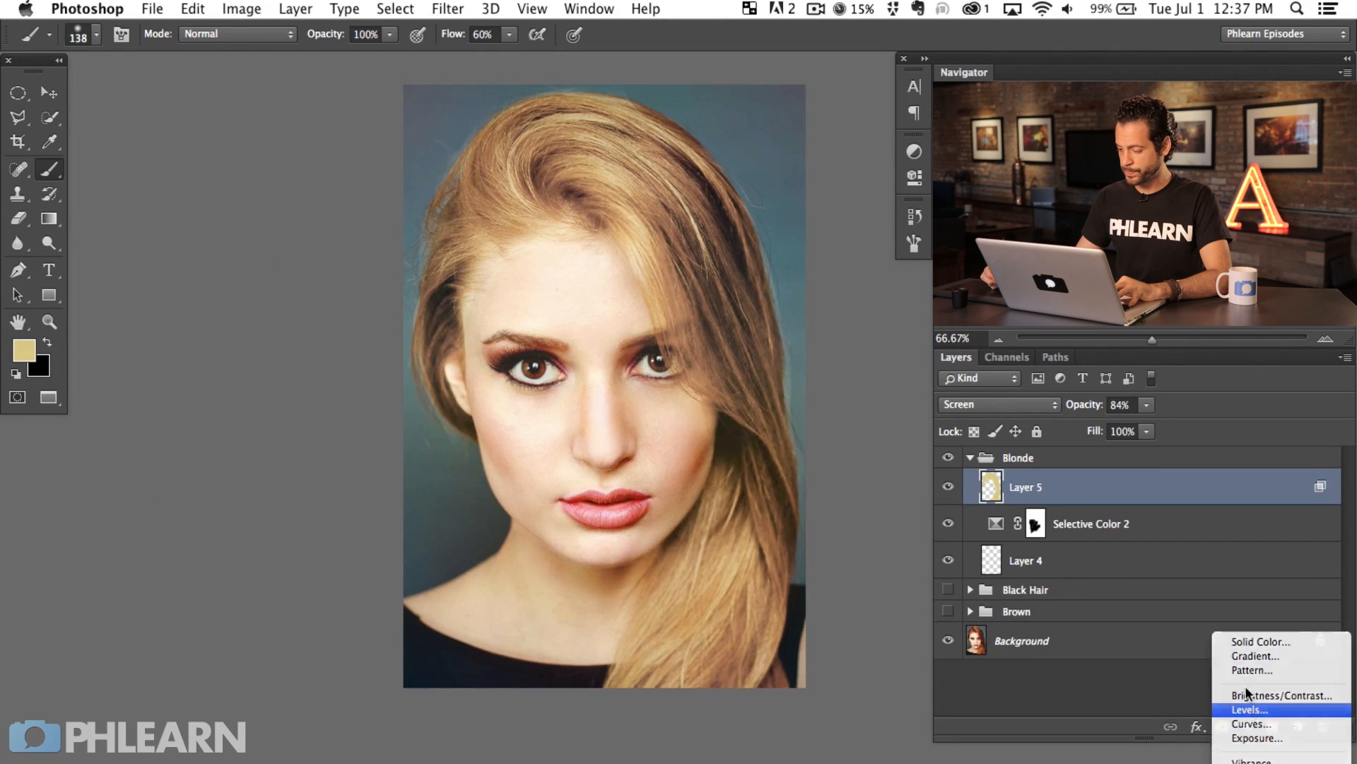
left_click_drag(451, 517, 347, 541)
left_click(675, 226)
left_click(679, 242)
left_click_drag(628, 386, 644, 387)
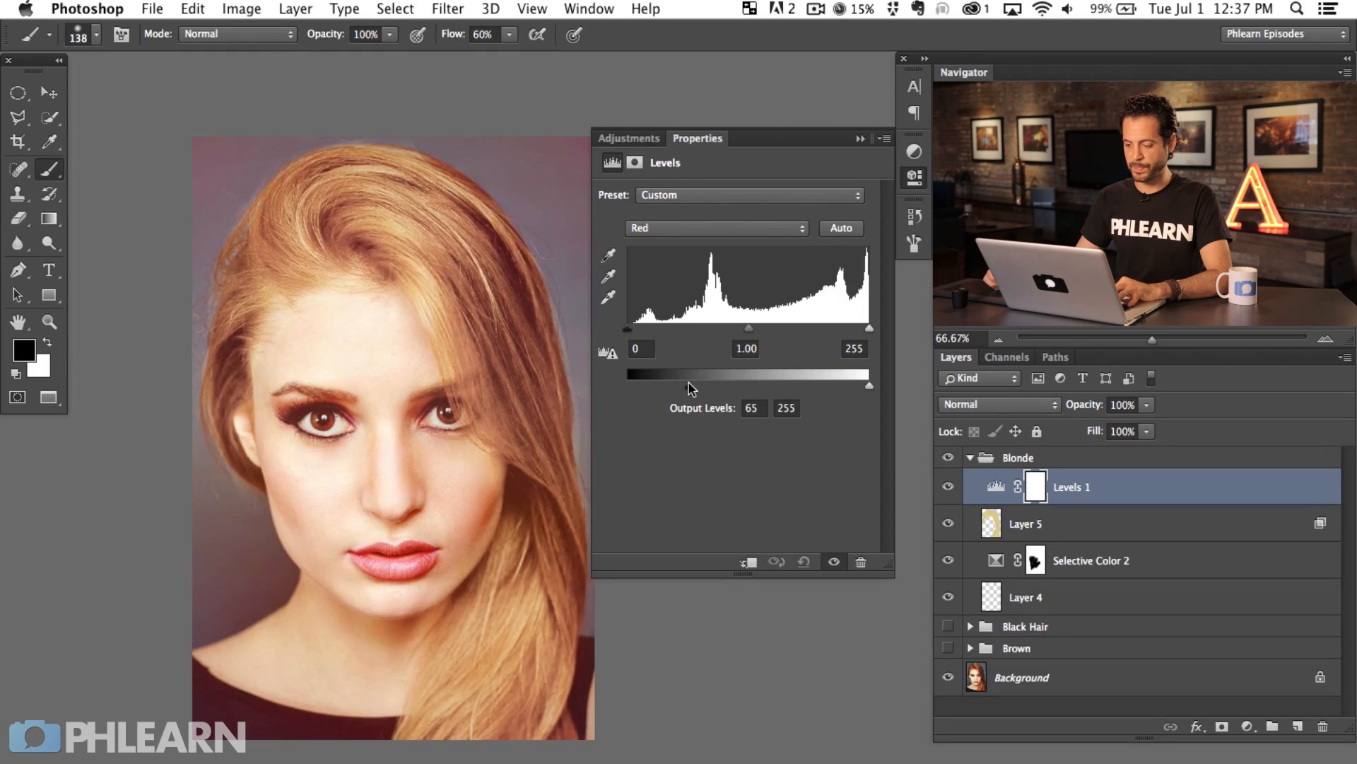
mouse_move(686, 387)
left_mouse_down()
mouse_move(815, 396)
mouse_move(704, 393)
left_mouse_up()
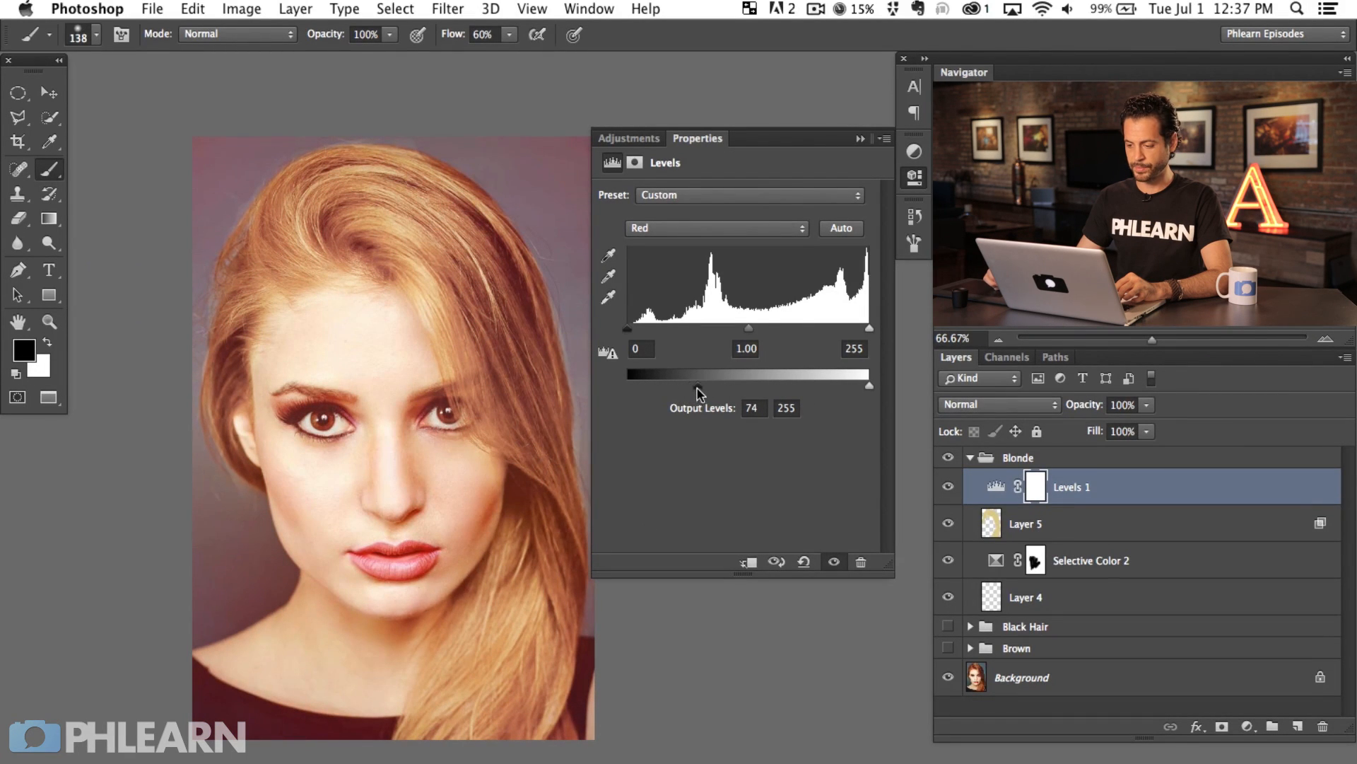
Raise the Levels output black level to 41 in the Green channel and to 89 in the Red channel.
left_click(671, 228)
left_click(665, 245)
mouse_move(663, 387)
left_mouse_down()
mouse_move(628, 388)
mouse_move(713, 385)
mouse_move(670, 386)
left_mouse_up()
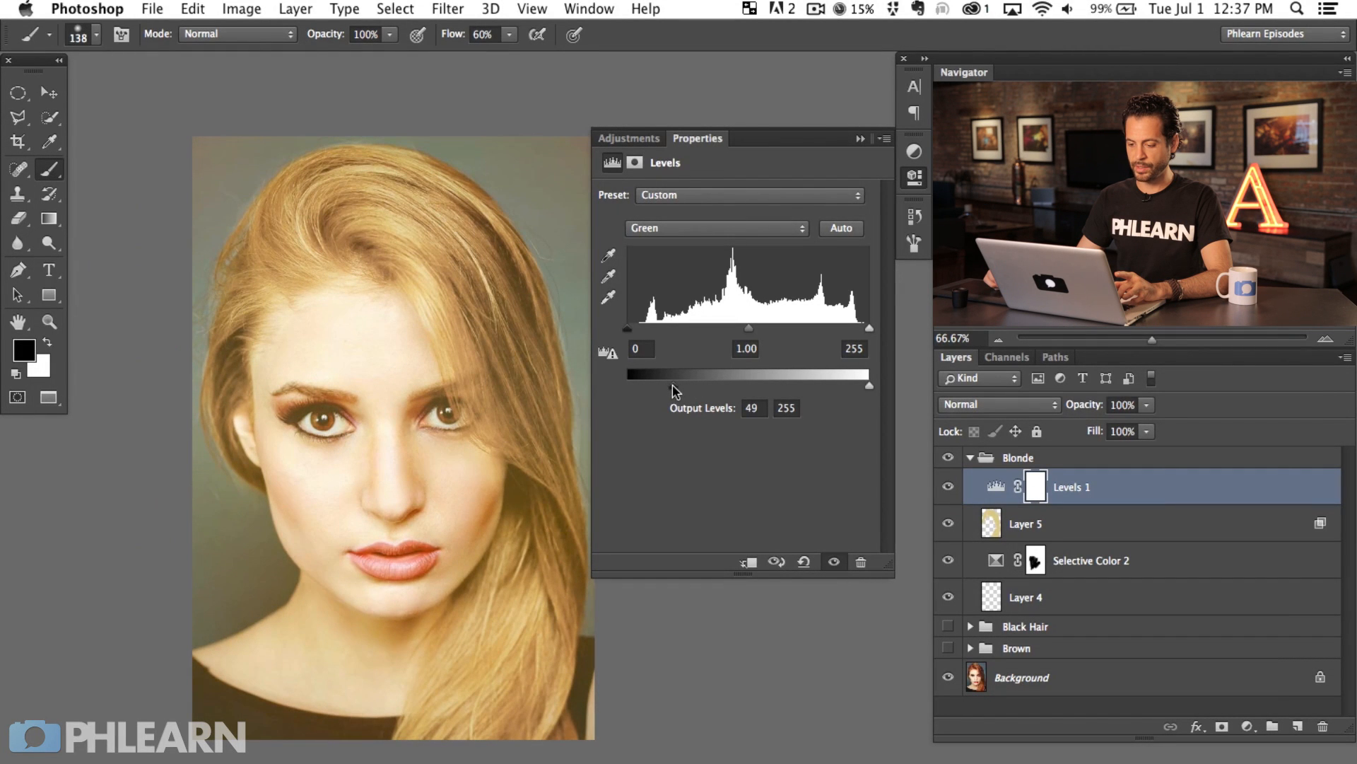
mouse_move(672, 391)
left_mouse_down()
mouse_move(698, 391)
mouse_move(665, 389)
left_mouse_up()
left_click(659, 227)
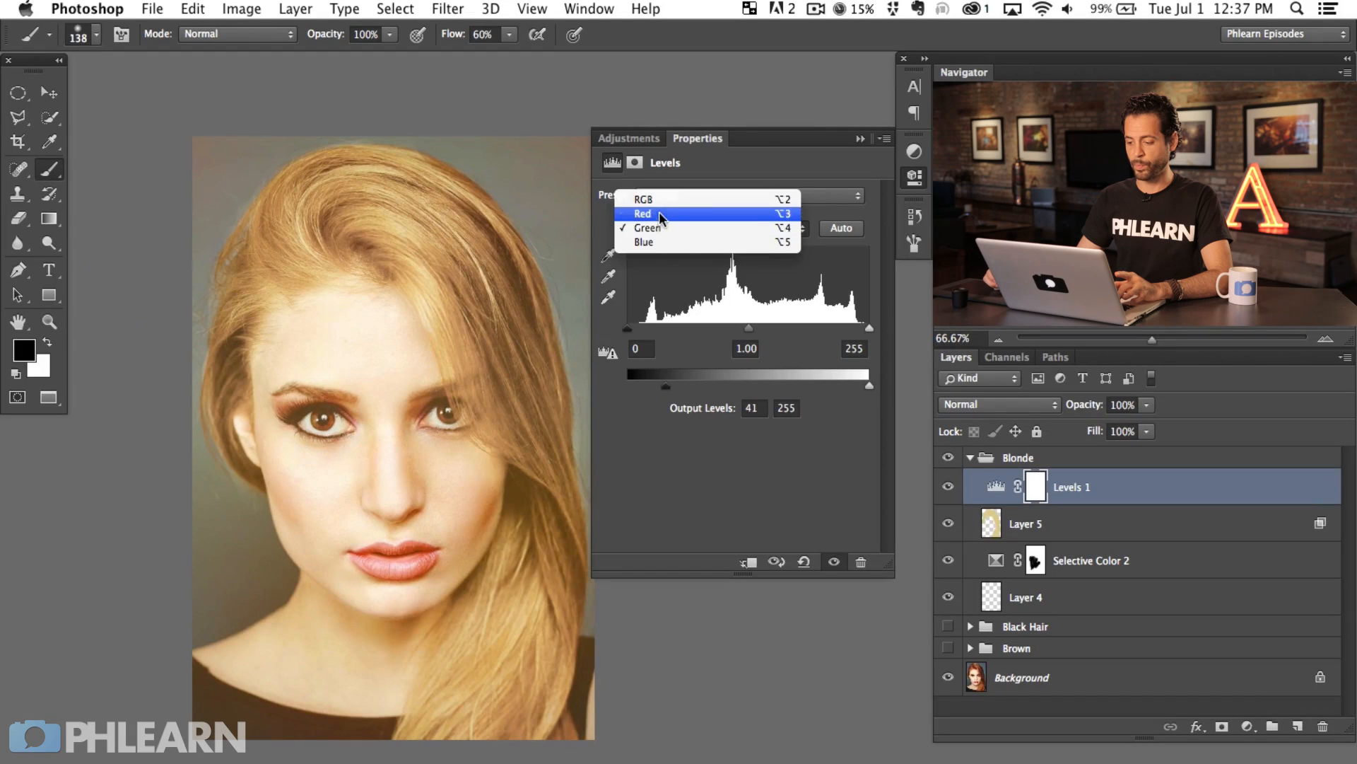
left_click(659, 211)
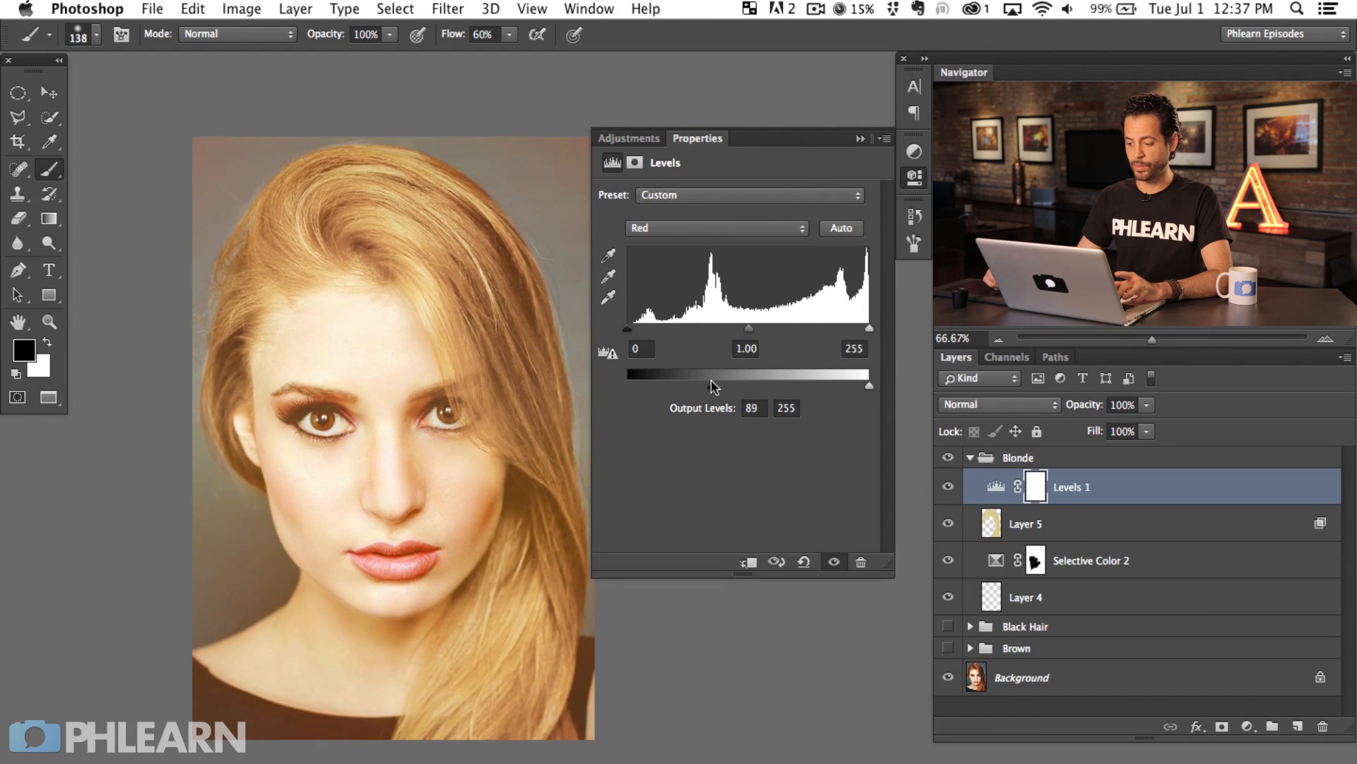
Set the Green channel's output black level to 37 and the RGB input black level to 33.
left_click(665, 228)
left_click(664, 239)
mouse_move(667, 387)
left_mouse_down()
mouse_move(710, 388)
mouse_move(632, 387)
mouse_move(669, 388)
left_mouse_up()
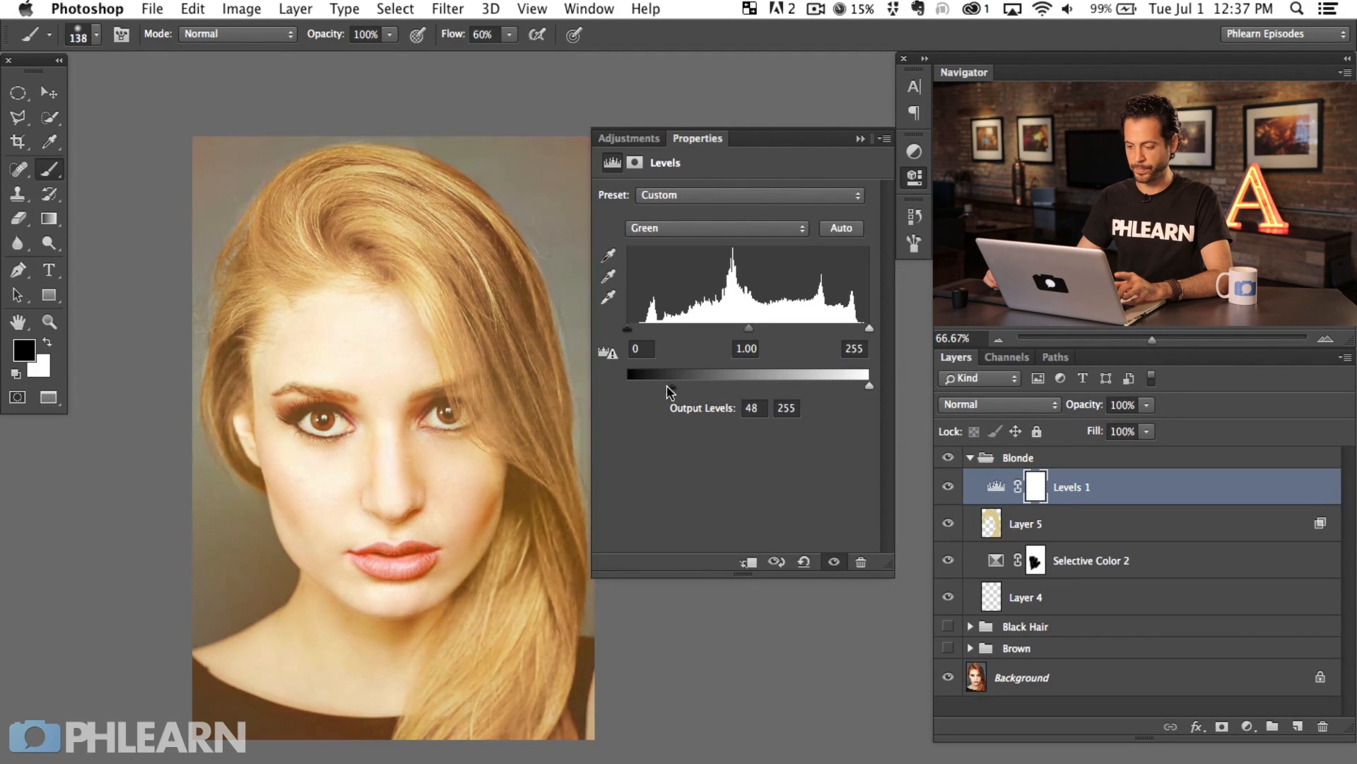
scroll(566, 430, "left", 2)
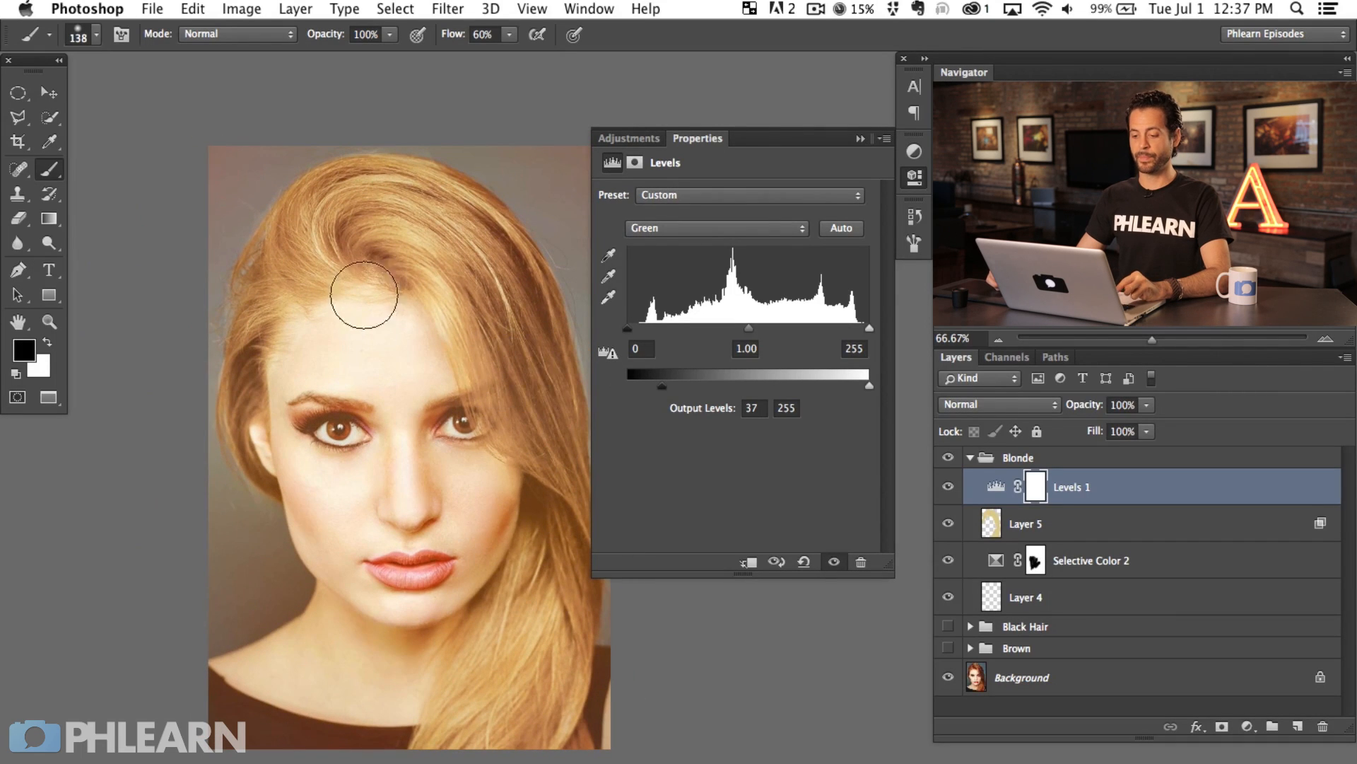
left_click(656, 229)
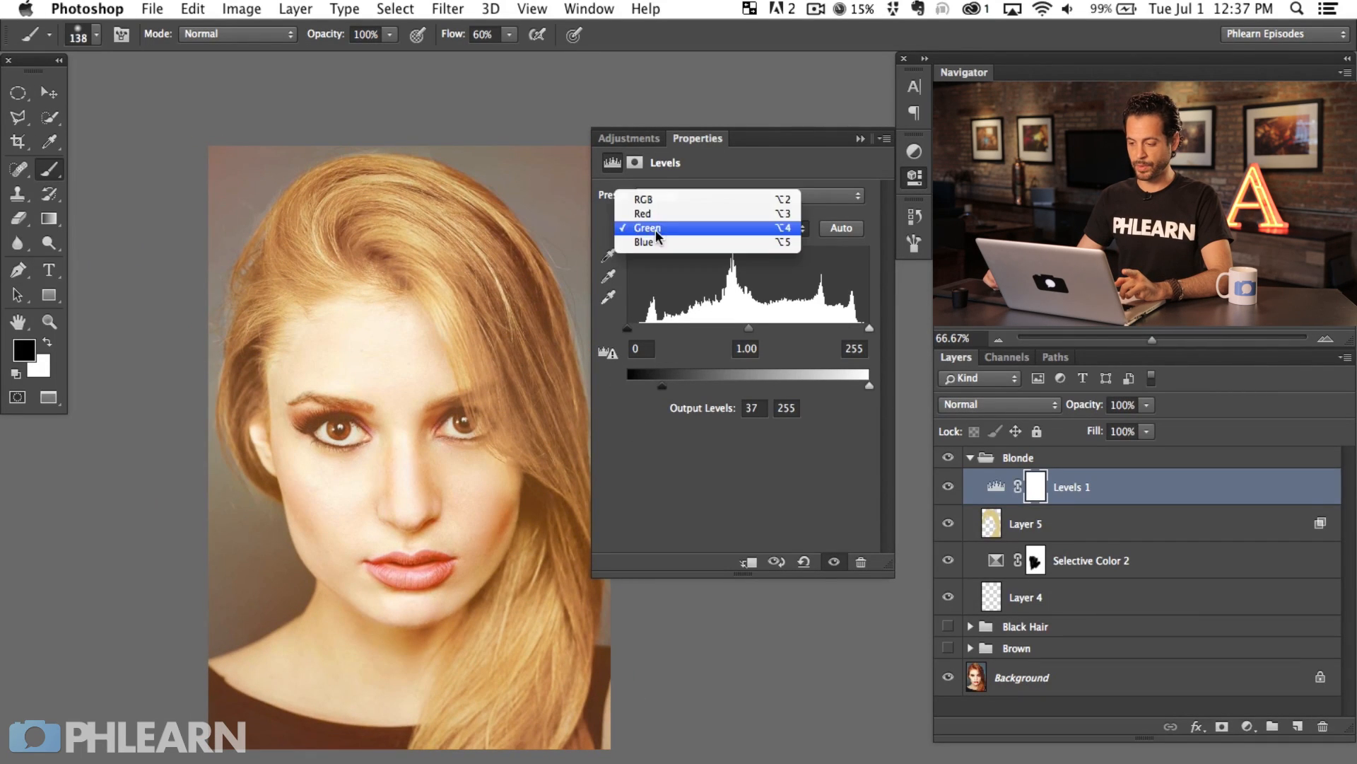
left_click(656, 194)
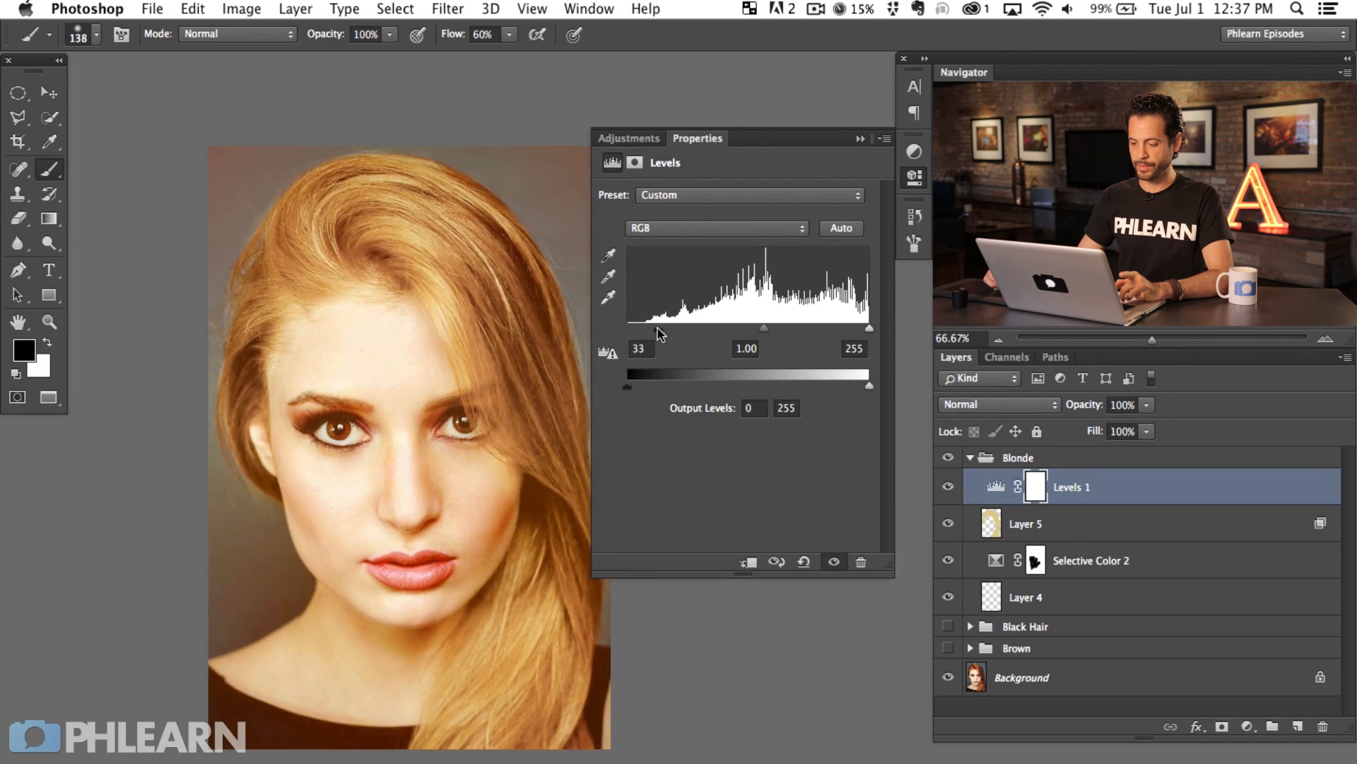
Compare the portrait with and without the Levels adjustment, and lower its RGB input black level to 30.
left_click(948, 487)
left_click(948, 487)
left_click(948, 487)
left_click(948, 487)
left_click(948, 487)
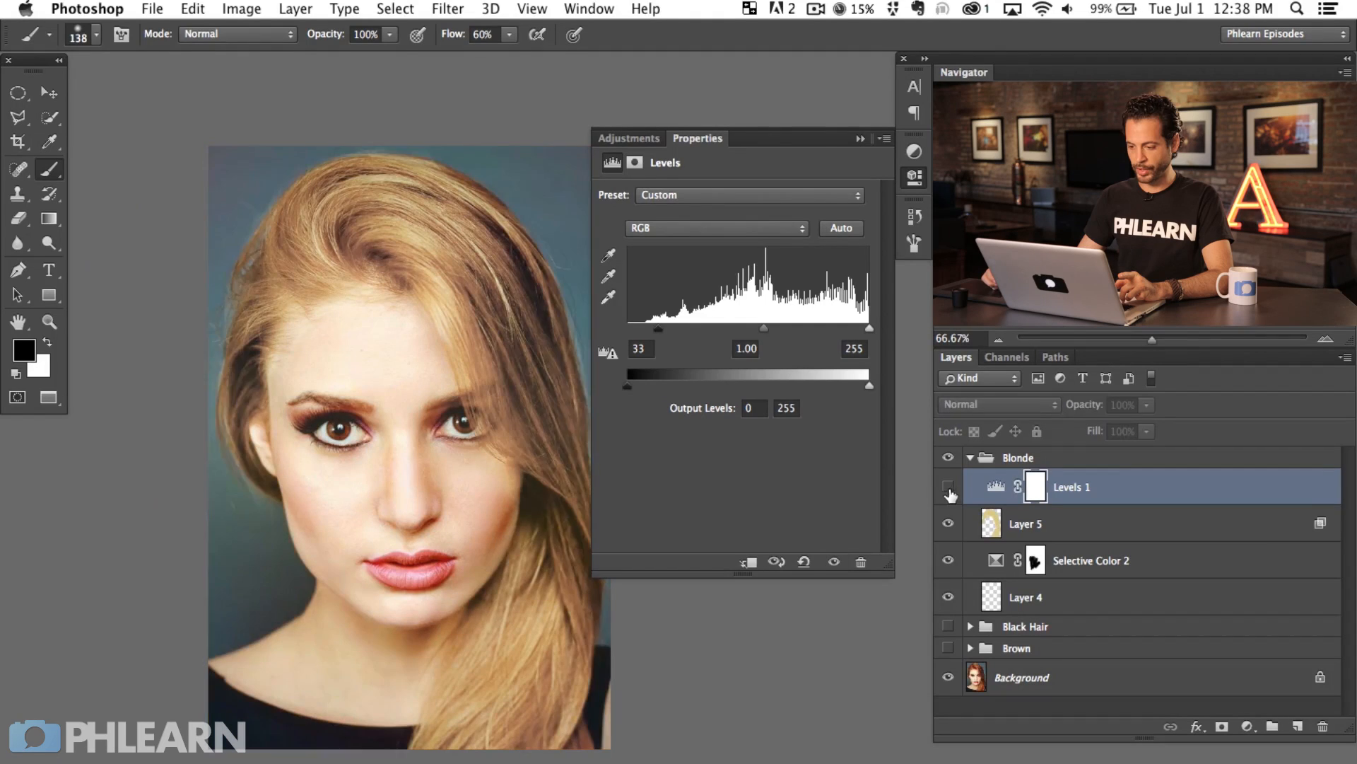
left_click(949, 488)
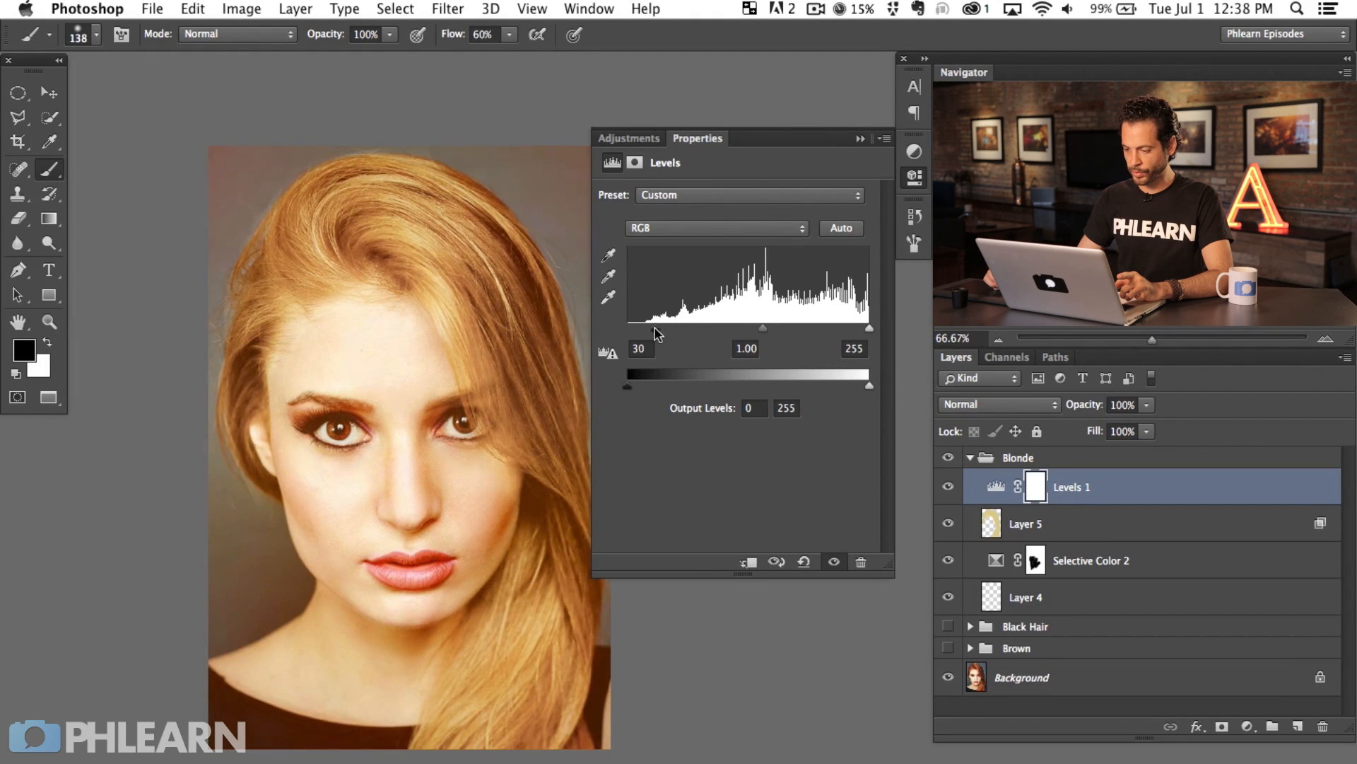
left_click(915, 176)
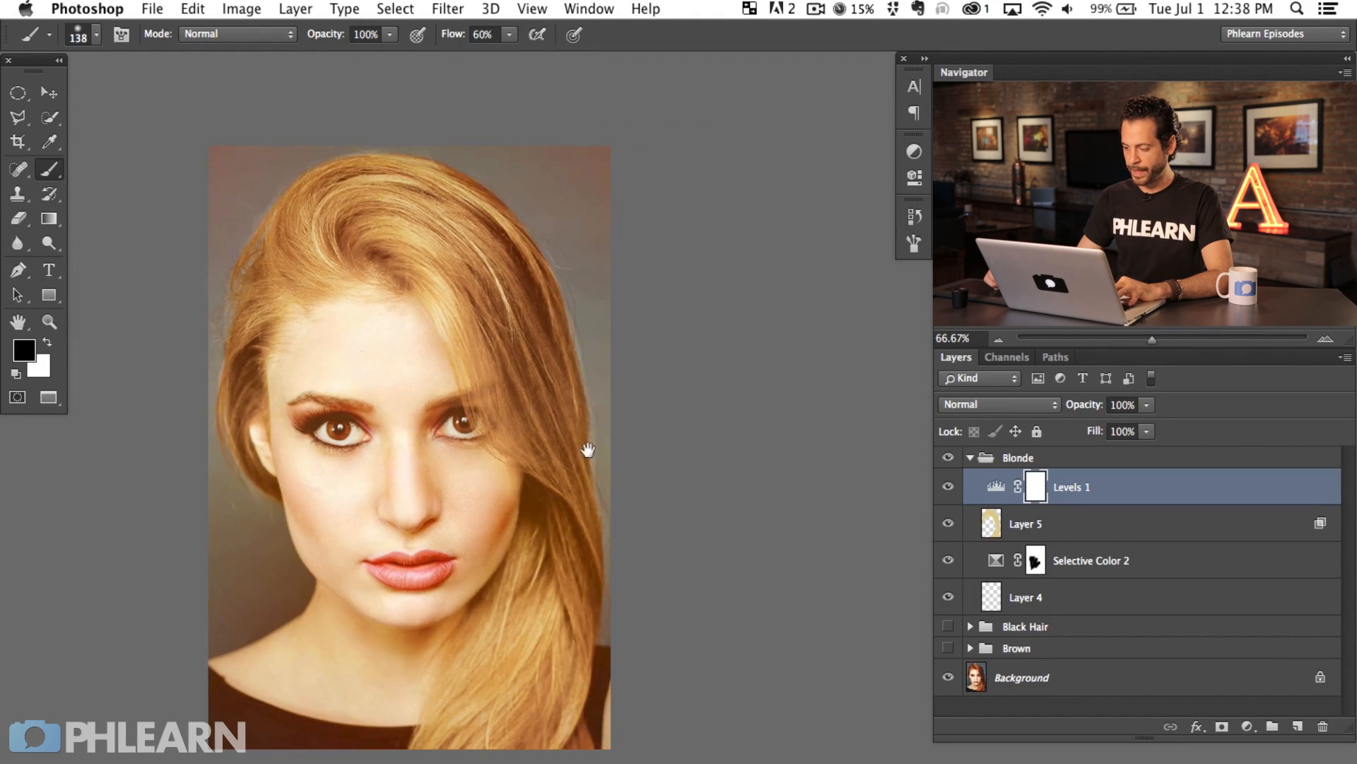
Invert the Levels mask to black and paint the effect back over the hair in white at 40% flow.
scroll(707, 453, "left", 3)
key("super+i")
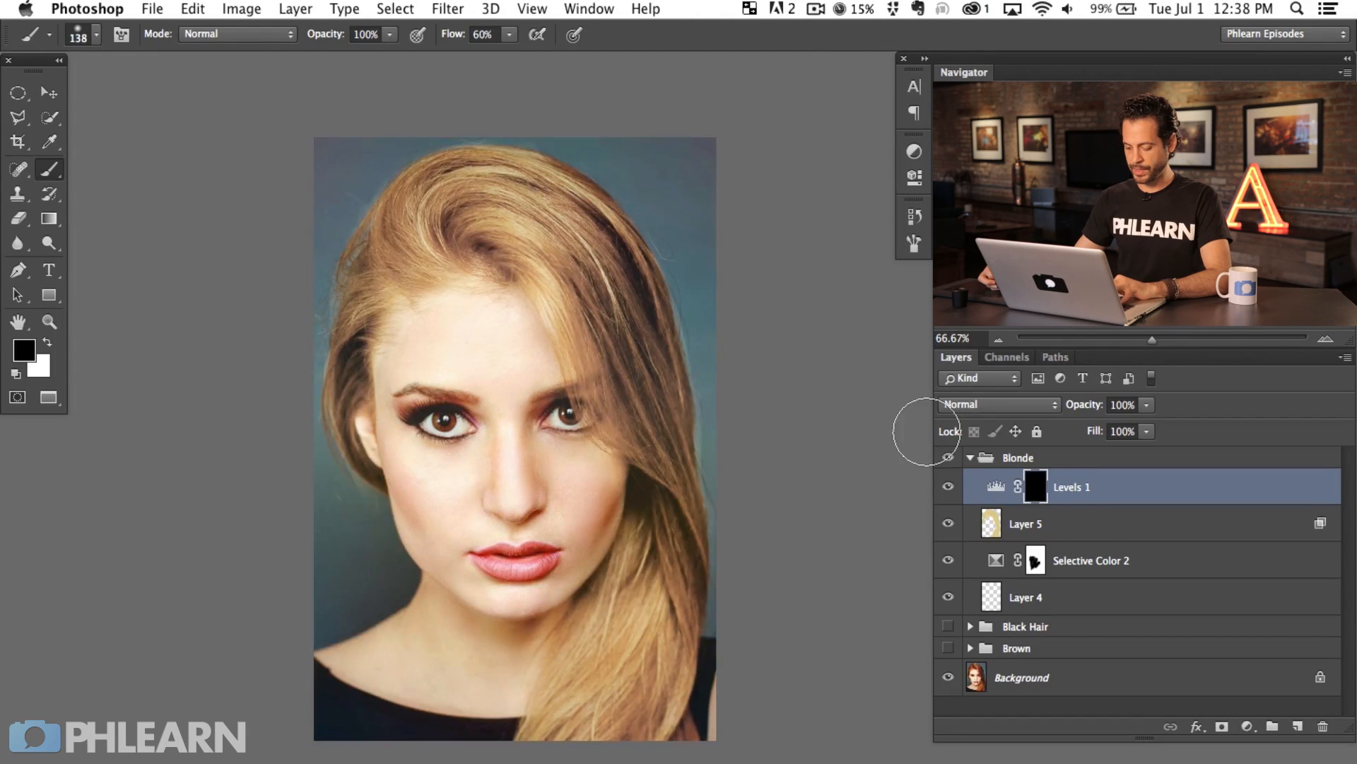
key("x")
key("shift+4")
mouse_move(597, 371)
left_mouse_down()
mouse_move(621, 394)
mouse_move(580, 344)
mouse_move(636, 328)
mouse_move(667, 500)
mouse_move(663, 447)
mouse_move(670, 490)
mouse_move(650, 721)
mouse_move(647, 695)
left_mouse_up()
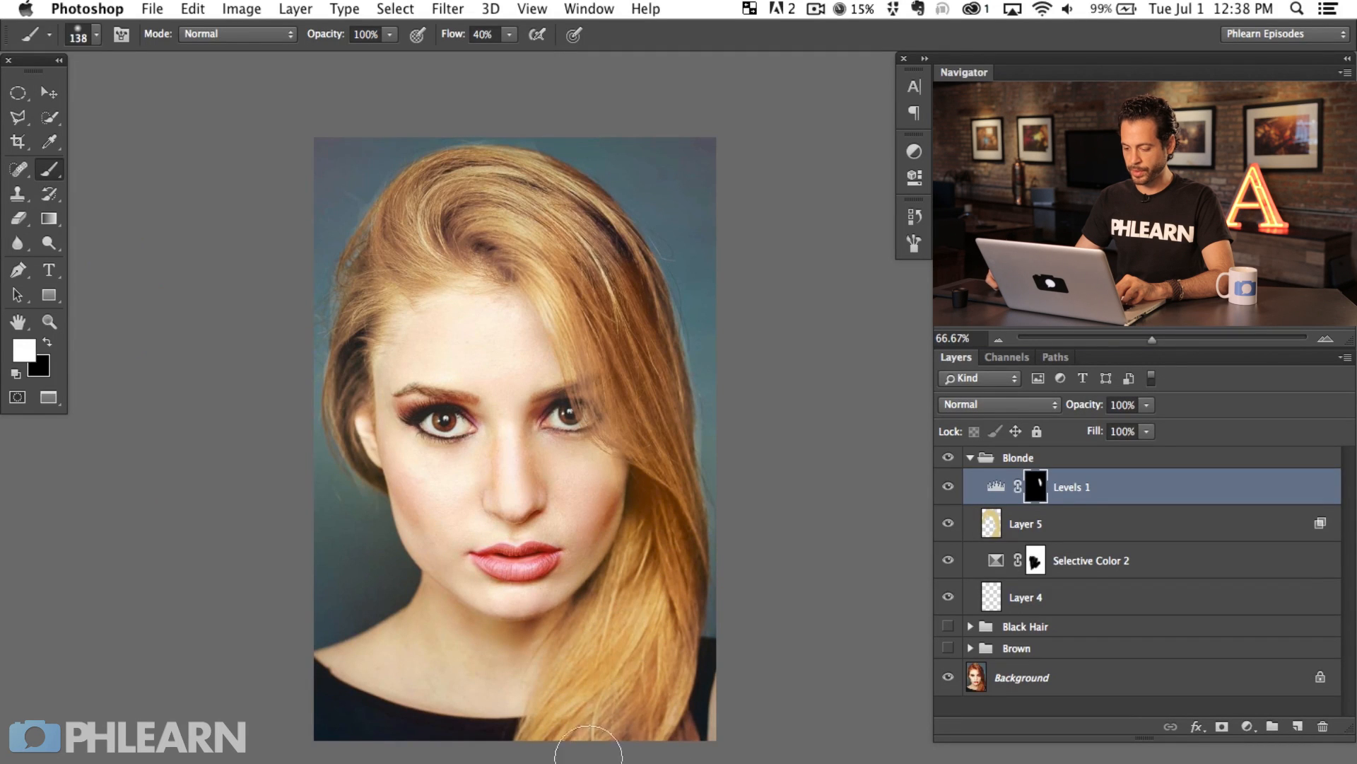
mouse_move(599, 596)
left_mouse_down()
mouse_move(644, 460)
mouse_move(621, 238)
mouse_move(538, 231)
left_mouse_up()
left_click_drag(588, 303, 540, 184)
mouse_move(419, 236)
left_mouse_down()
mouse_move(435, 263)
mouse_move(445, 227)
mouse_move(443, 254)
mouse_move(471, 214)
mouse_move(430, 190)
mouse_move(334, 367)
mouse_move(345, 361)
mouse_move(350, 397)
mouse_move(366, 385)
mouse_move(351, 385)
mouse_move(346, 335)
mouse_move(350, 457)
mouse_move(349, 352)
left_mouse_up()
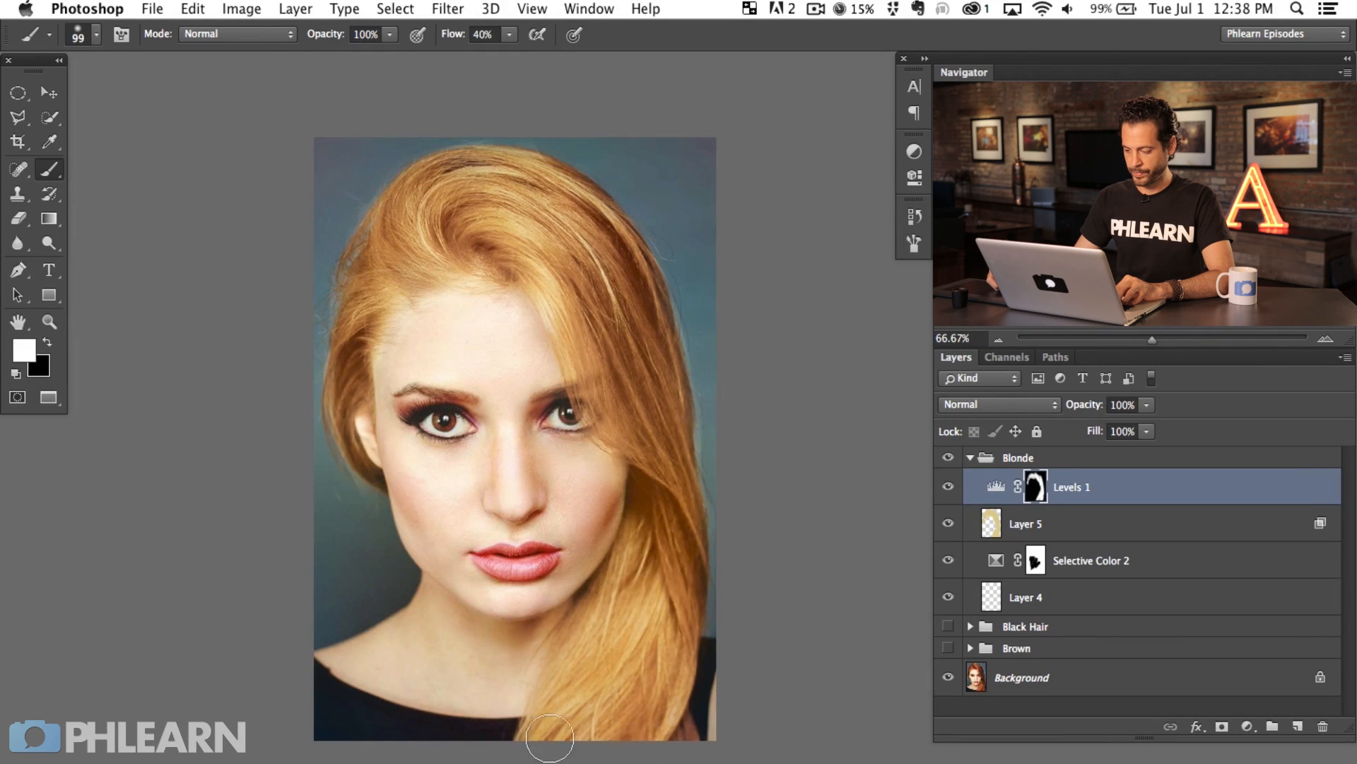
Check the hair with and without the Levels adjustment, and reduce that layer's opacity to 44%.
left_click(948, 486)
left_click(948, 486)
left_click(948, 486)
left_click(948, 485)
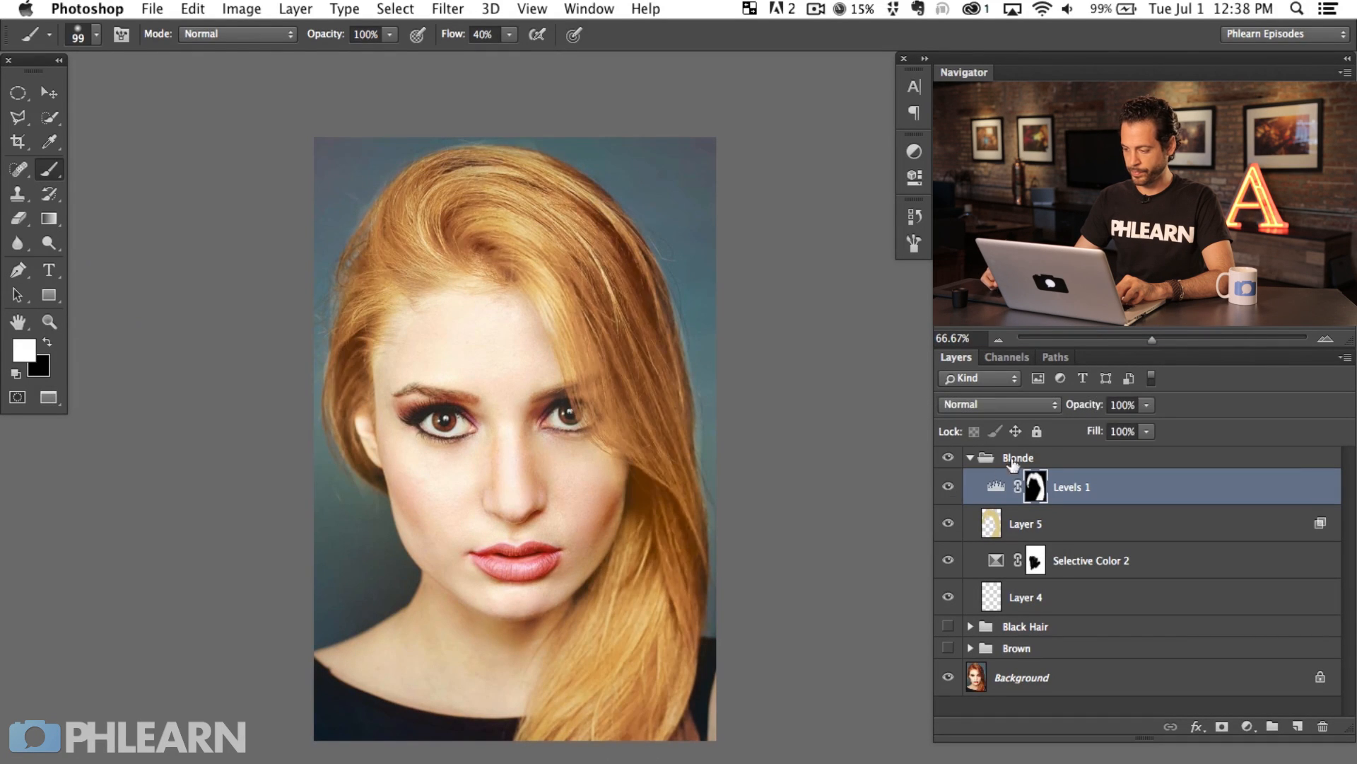
left_click_drag(1090, 408, 1073, 410)
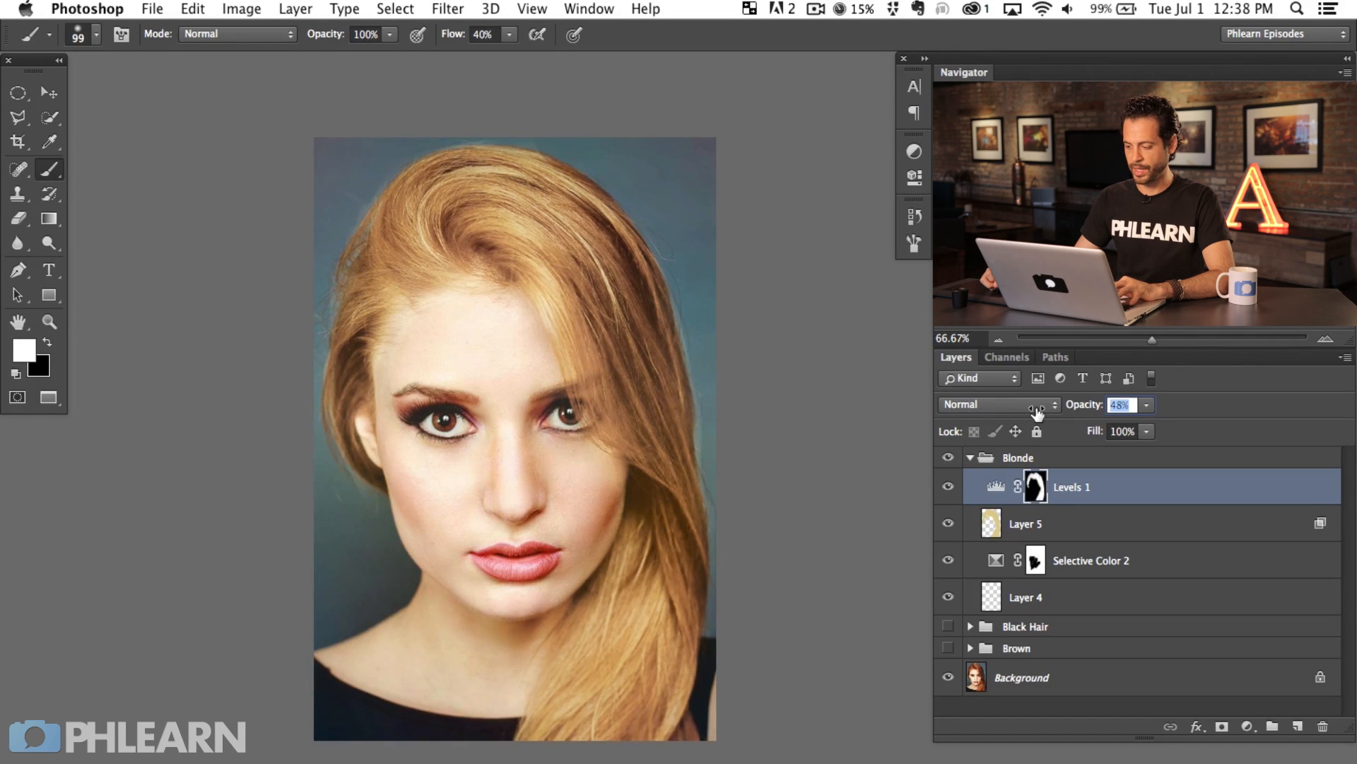
scroll(709, 515, "left", 5)
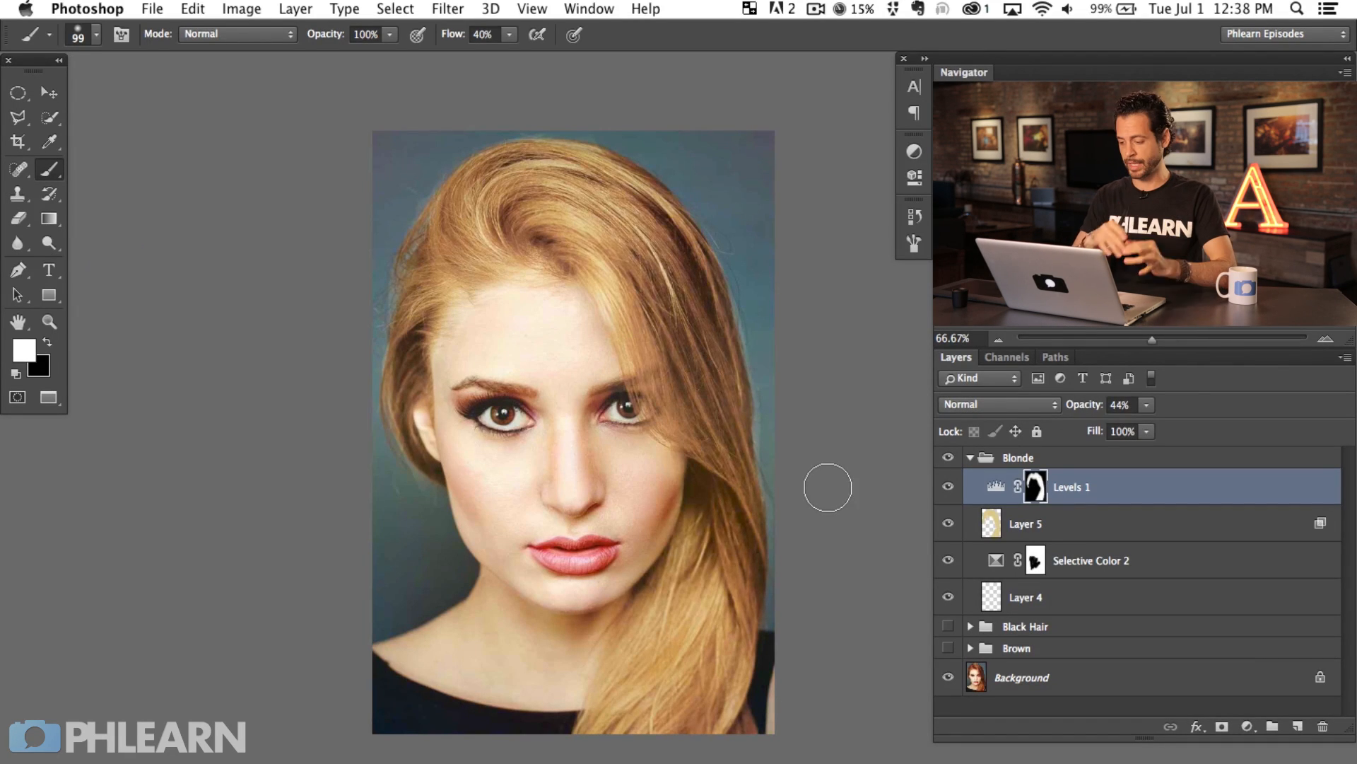
Create a new layer above Levels 1 and paint white over the hair with a brush of about 226 px at 40% flow.
key("super+shift+alt+n")
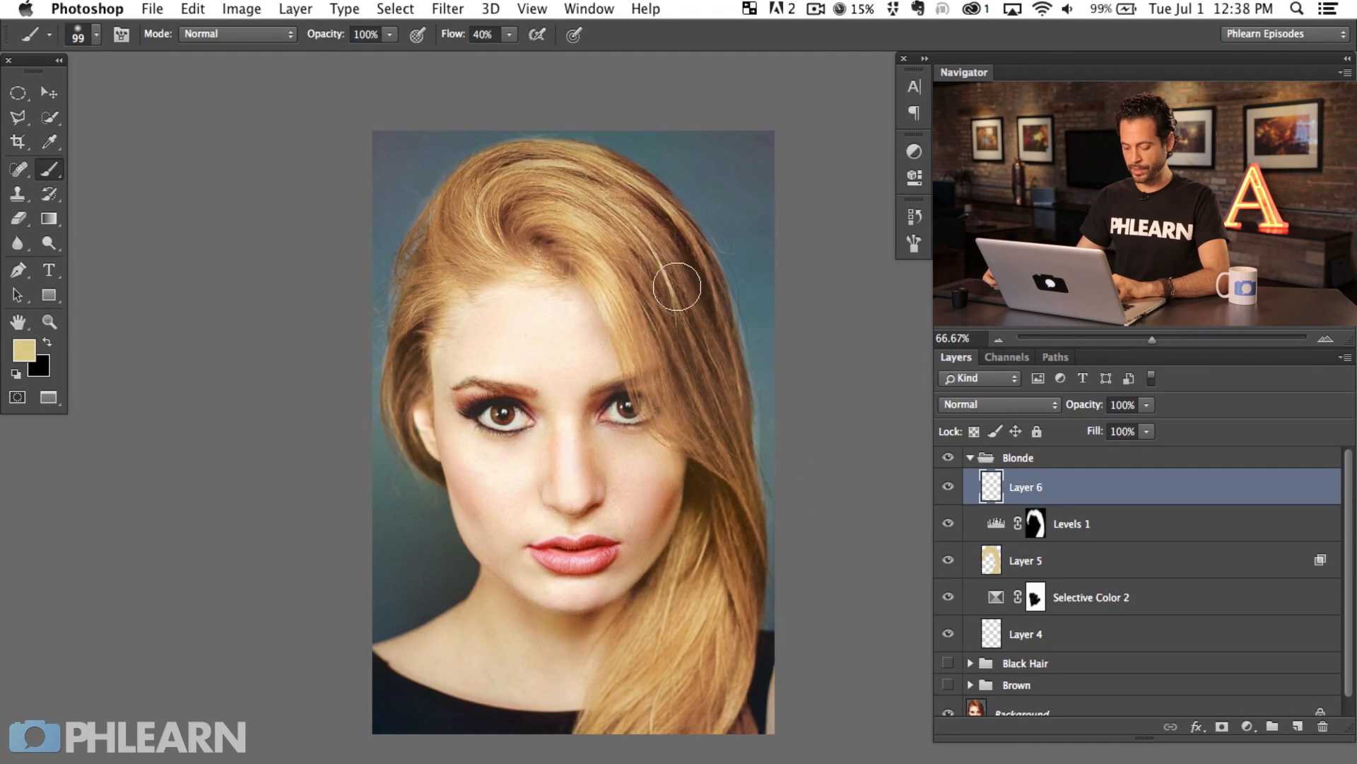
key("d")
key("x")
key("bracketright")
key("bracketright")
key("bracketright")
mouse_move(554, 212)
left_mouse_down()
mouse_move(562, 178)
mouse_move(555, 197)
mouse_move(597, 307)
left_mouse_up()
left_click_drag(606, 257, 636, 258)
mouse_move(565, 176)
left_mouse_down()
mouse_move(637, 312)
mouse_move(576, 212)
mouse_move(498, 264)
mouse_move(470, 176)
mouse_move(418, 333)
mouse_move(594, 176)
mouse_move(703, 405)
mouse_move(693, 665)
mouse_move(694, 567)
mouse_move(664, 679)
left_mouse_up()
left_click_drag(707, 613, 796, 606)
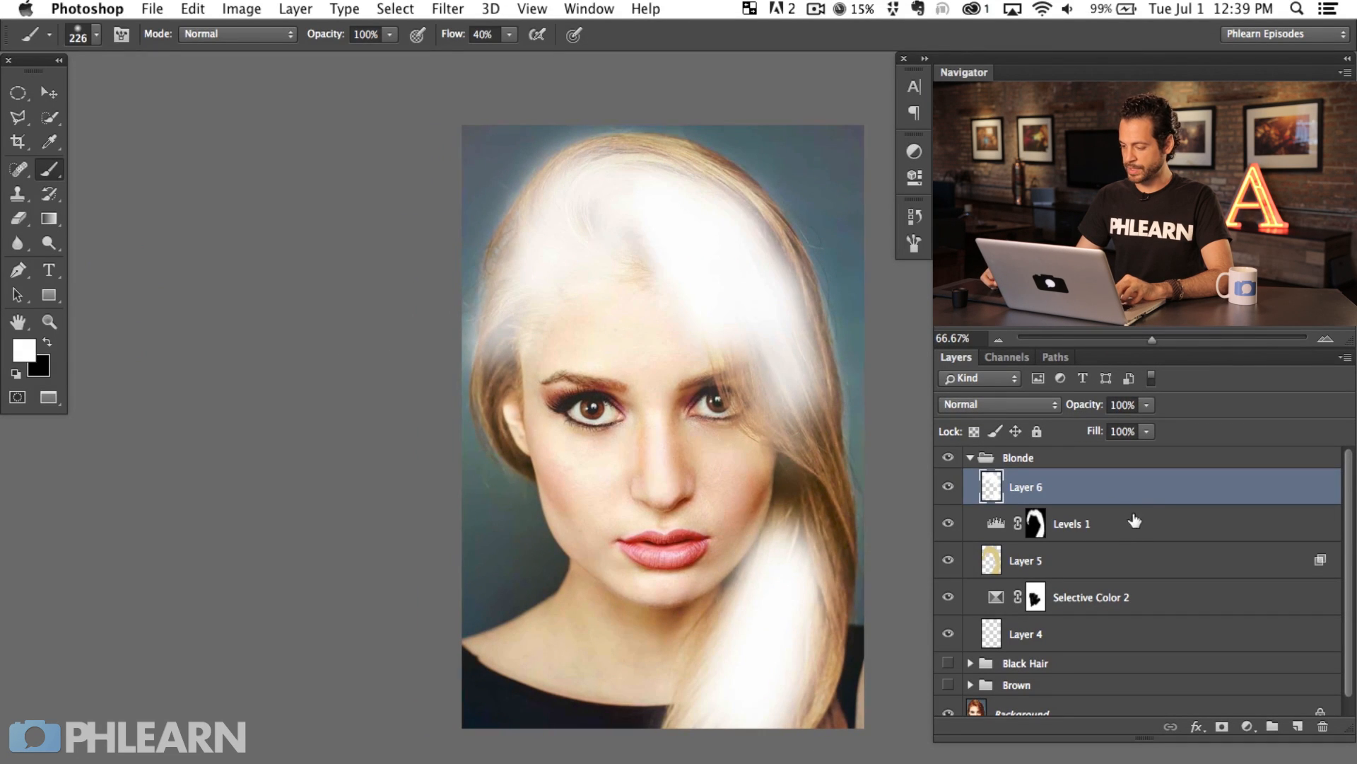
In the white paint layer's blending options, split the Underlying Layer black slider to 126 / 255 so the paint stays off dark areas.
double_click(1152, 496)
left_click_drag(749, 137, 287, 184)
left_click_drag(410, 182, 371, 190)
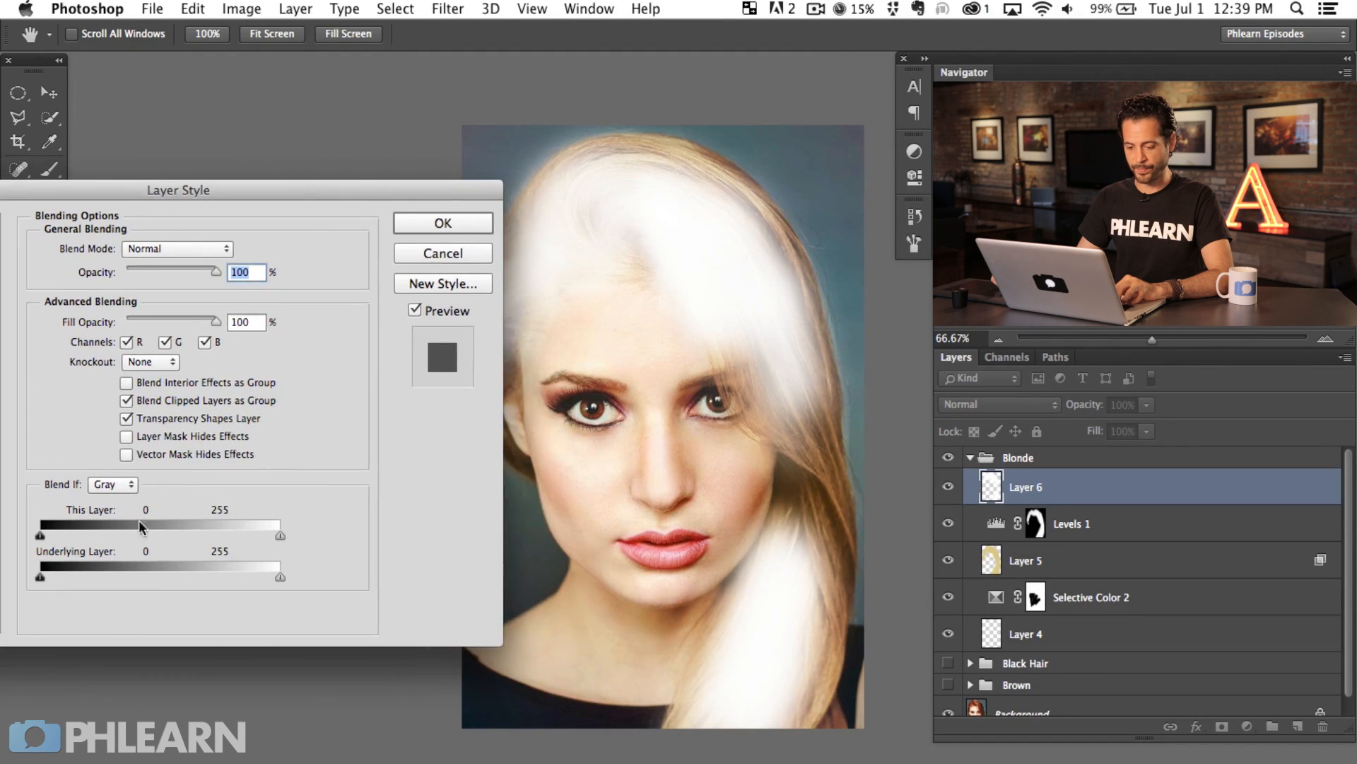
left_click_drag(52, 577, 280, 581)
left_click_drag(37, 576, 157, 570)
Try a lower opacity and Overlay, and settle the white paint layer on Soft Light at 100% opacity.
left_click_drag(203, 275, 161, 284)
type("100")
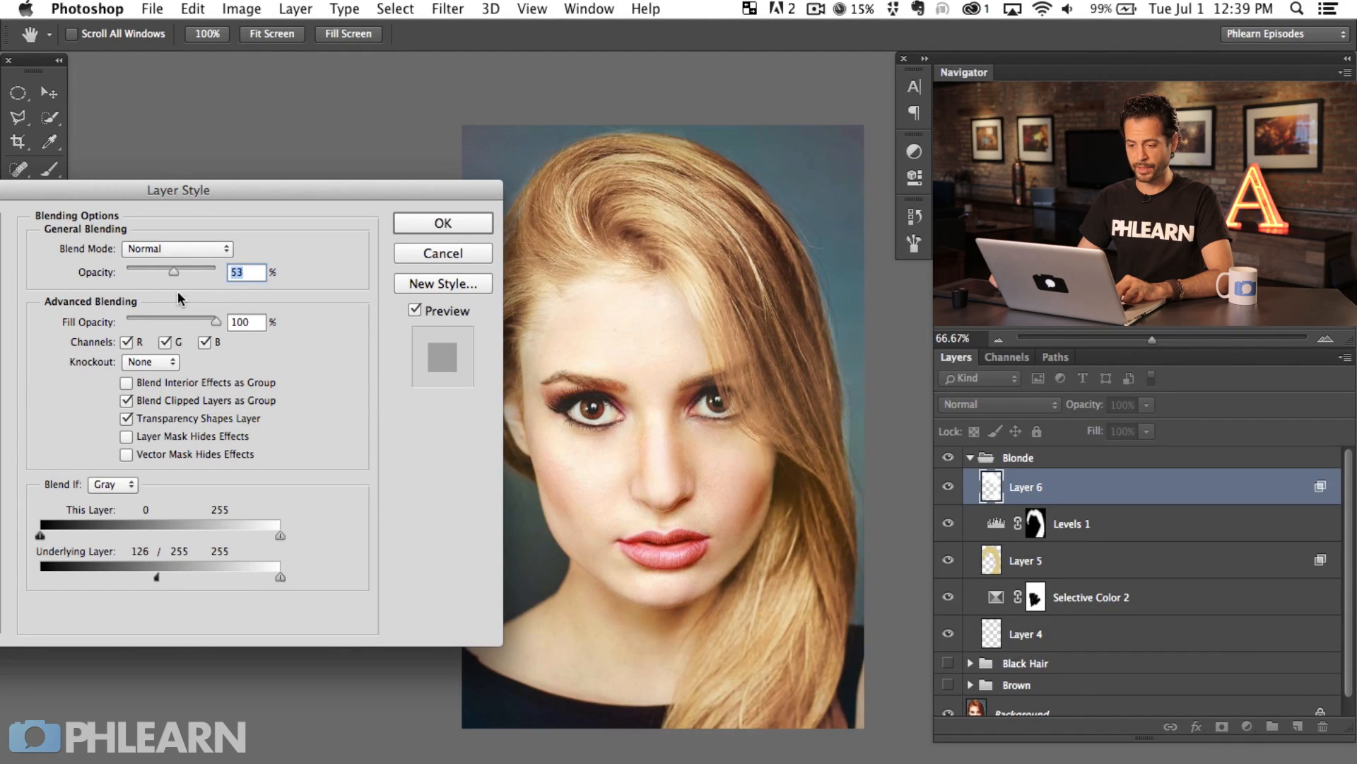
left_click(198, 247)
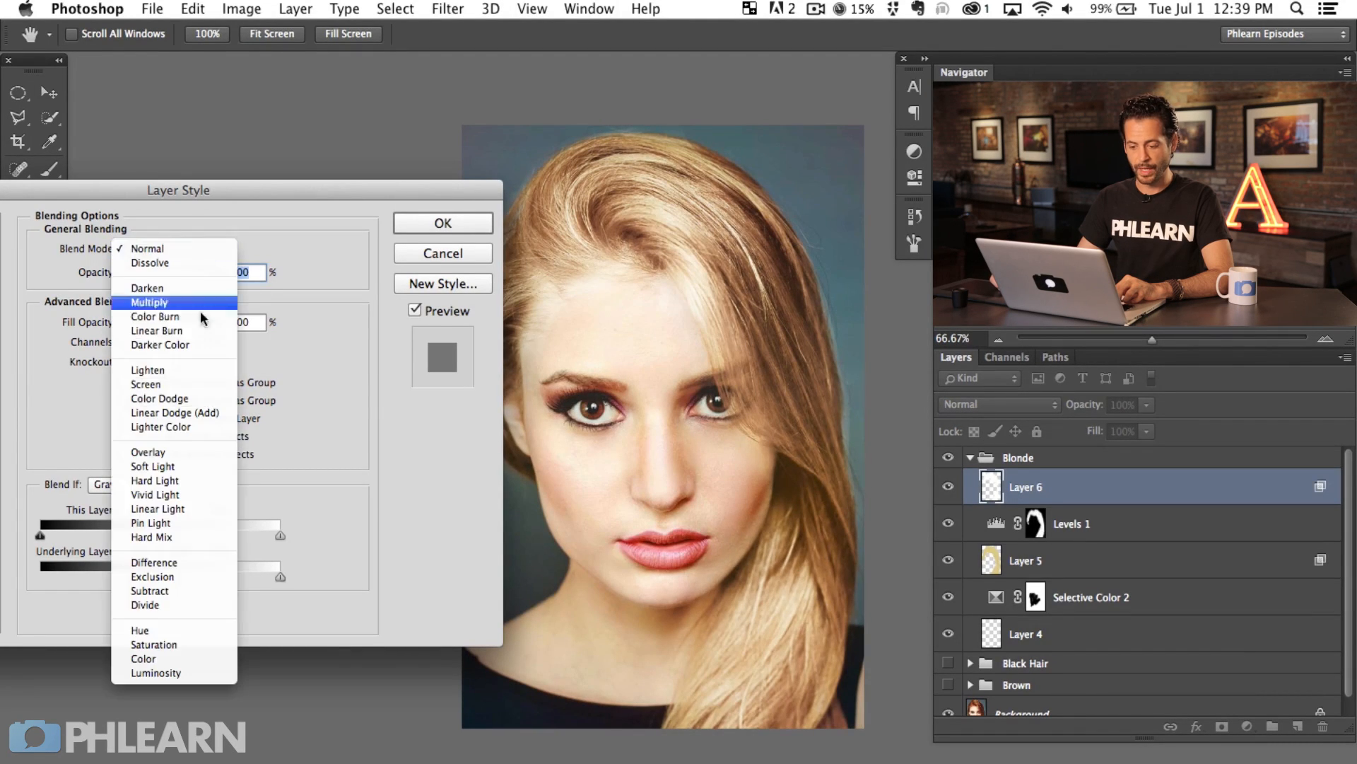
left_click(167, 452)
left_click(197, 249)
left_click(201, 259)
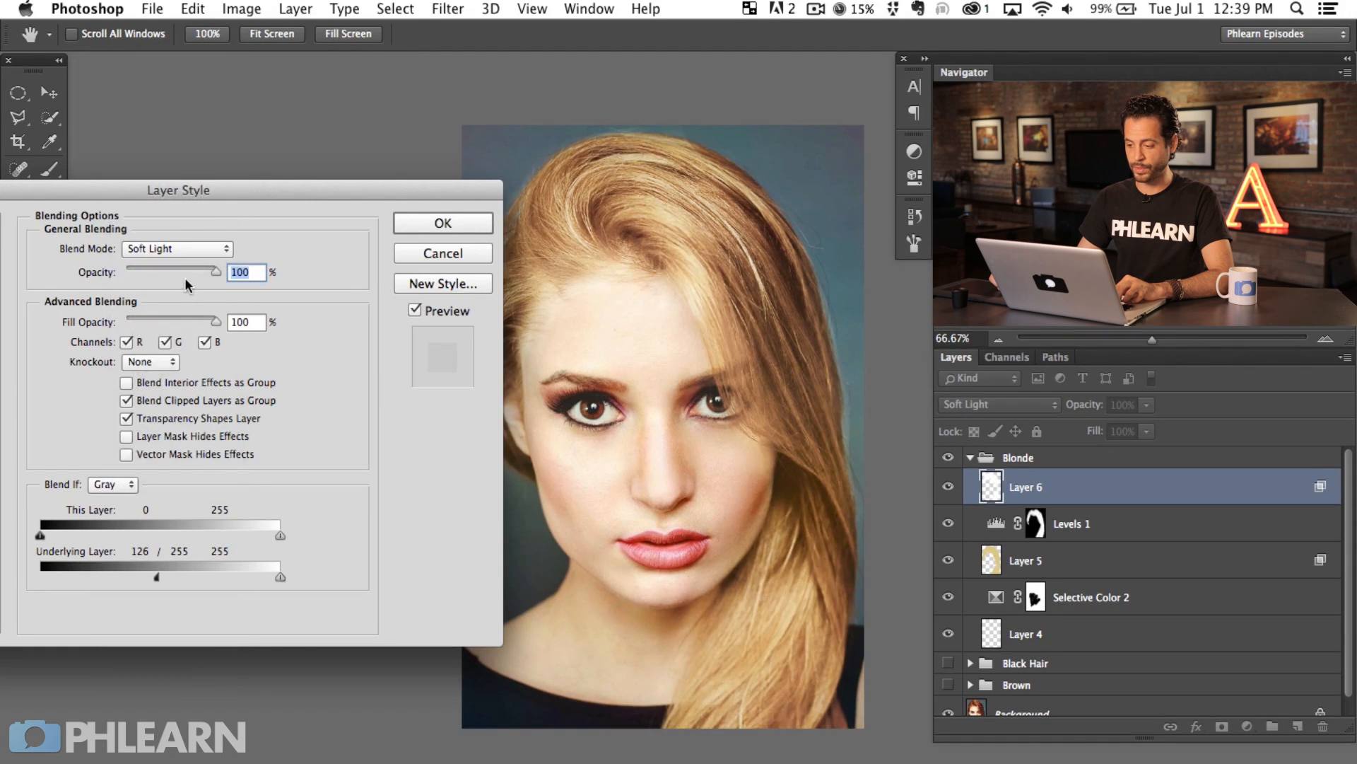
left_click_drag(216, 273, 259, 276)
left_click(443, 224)
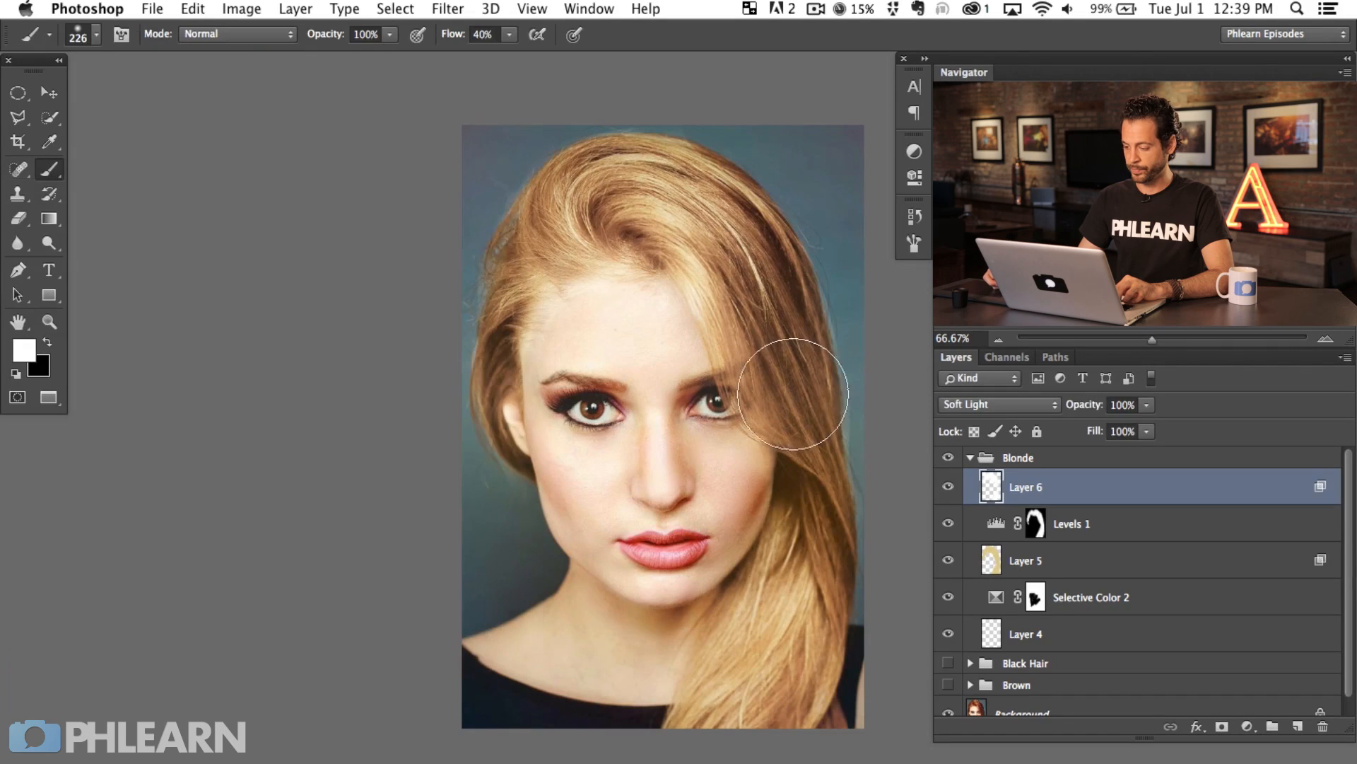
Compare the hair highlights with the Soft Light layer on and off.
left_click(947, 487)
left_click(948, 486)
left_click(947, 487)
left_click(948, 486)
left_click(947, 487)
left_click(947, 486)
left_click(948, 487)
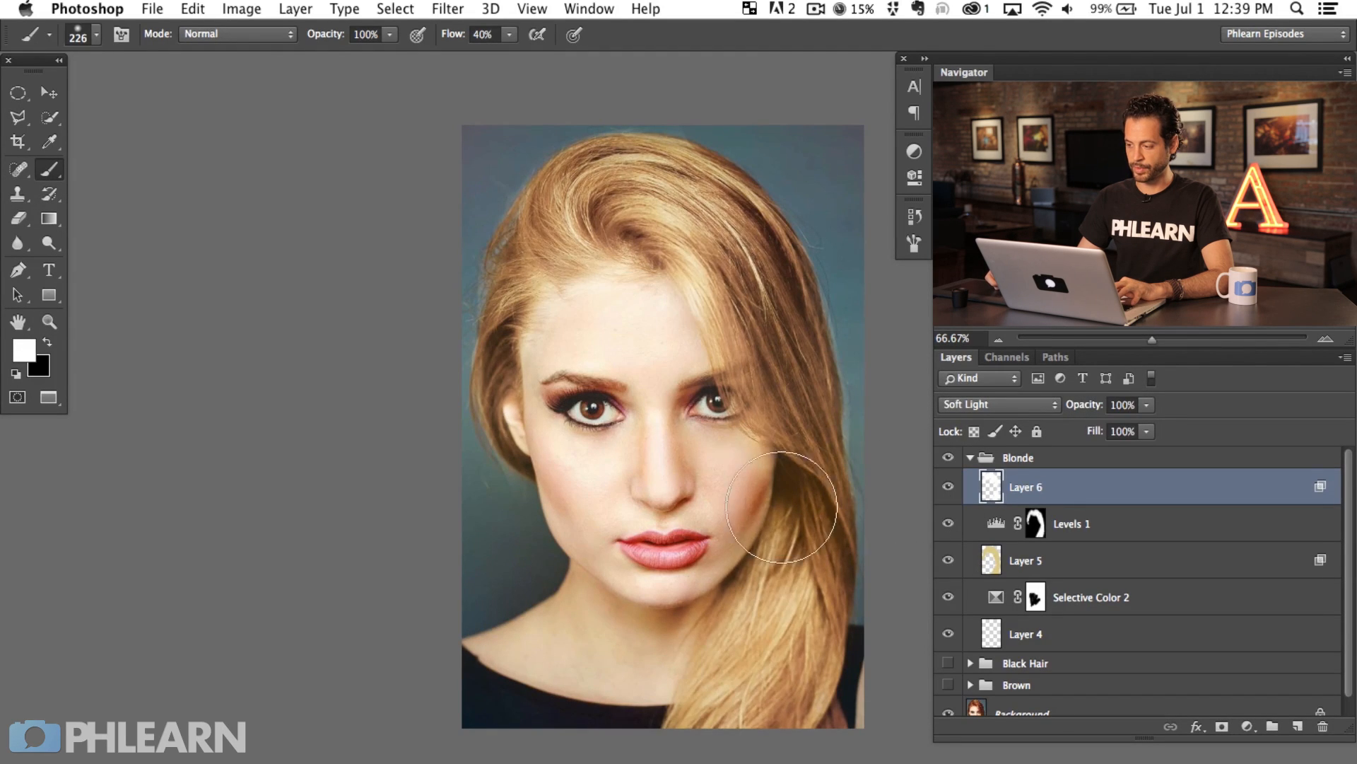
Add a Hue/Saturation adjustment layer above the Soft Light paint layer and set its Hue to -5.
scroll(633, 527, "right", 5)
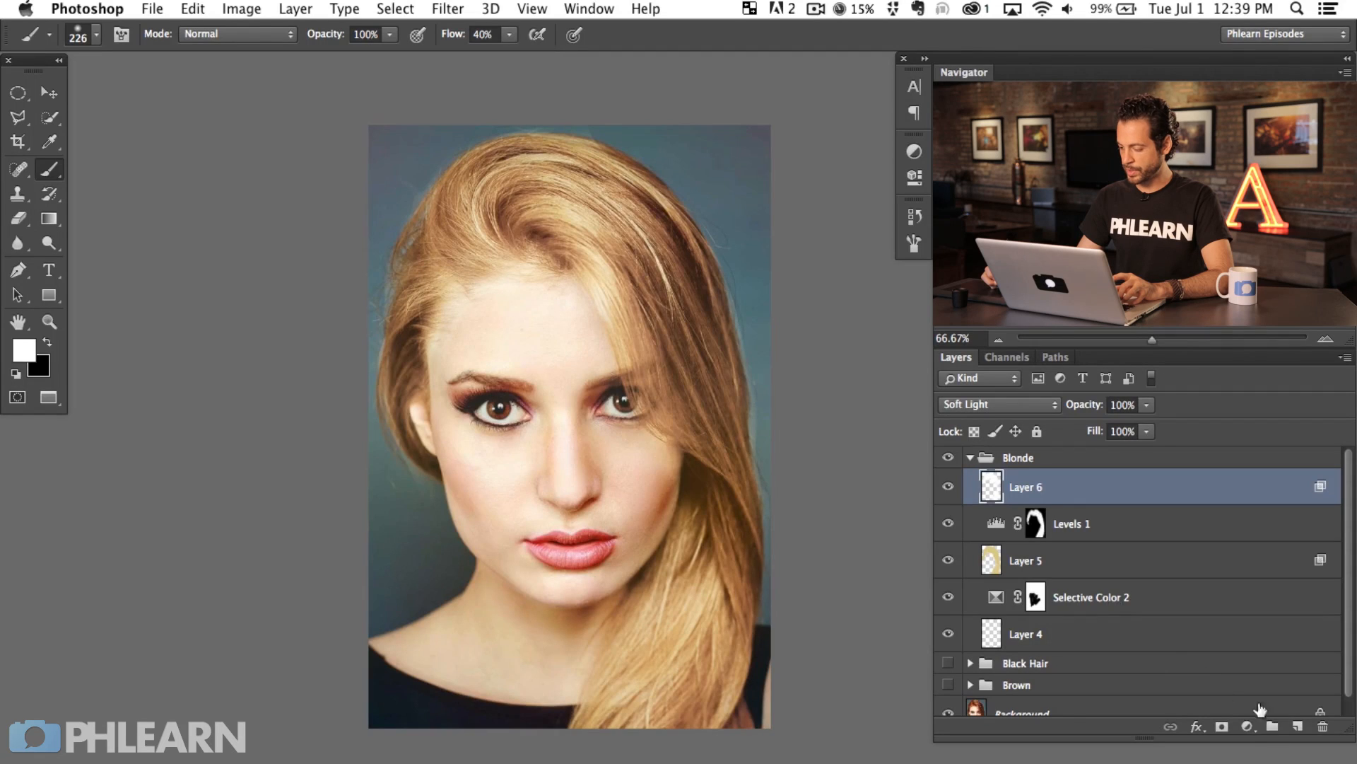
left_click(1247, 726)
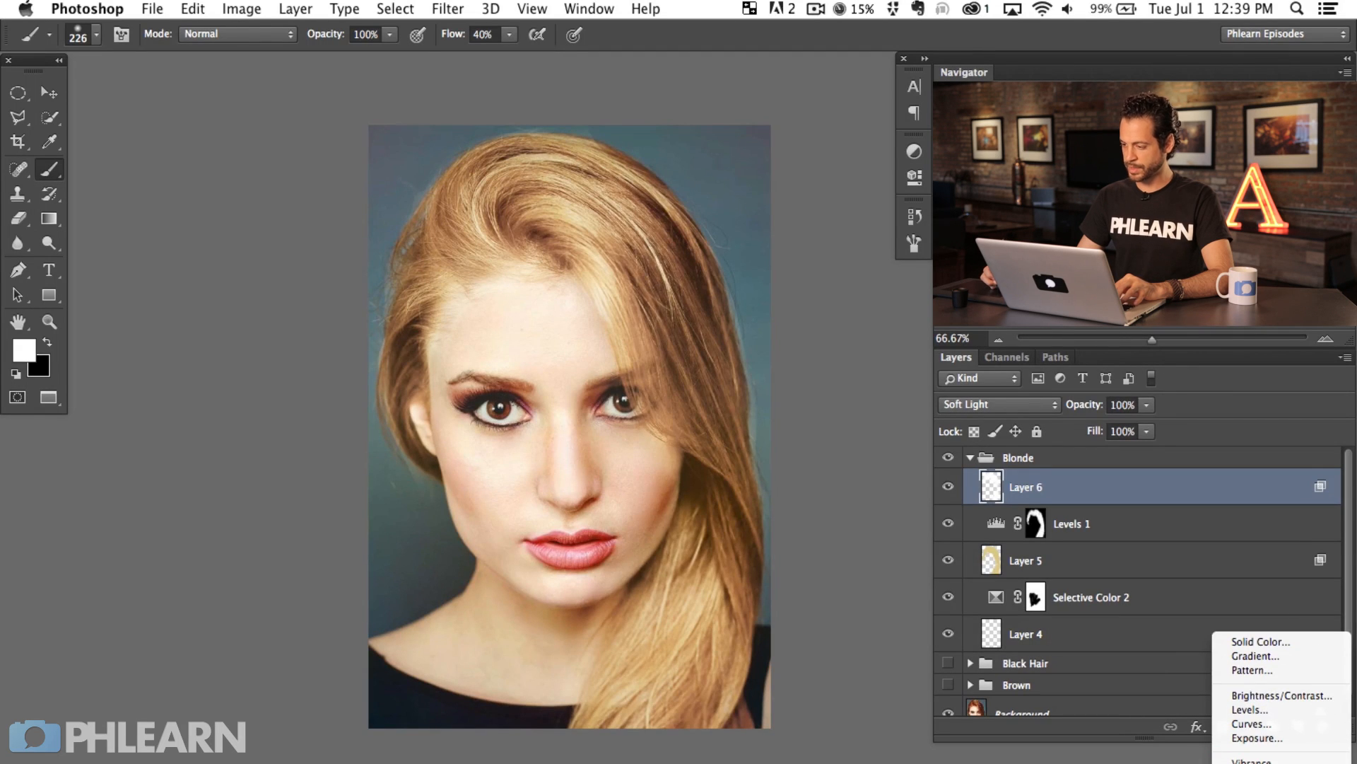
left_click(1265, 762)
scroll(528, 343, "right", 7)
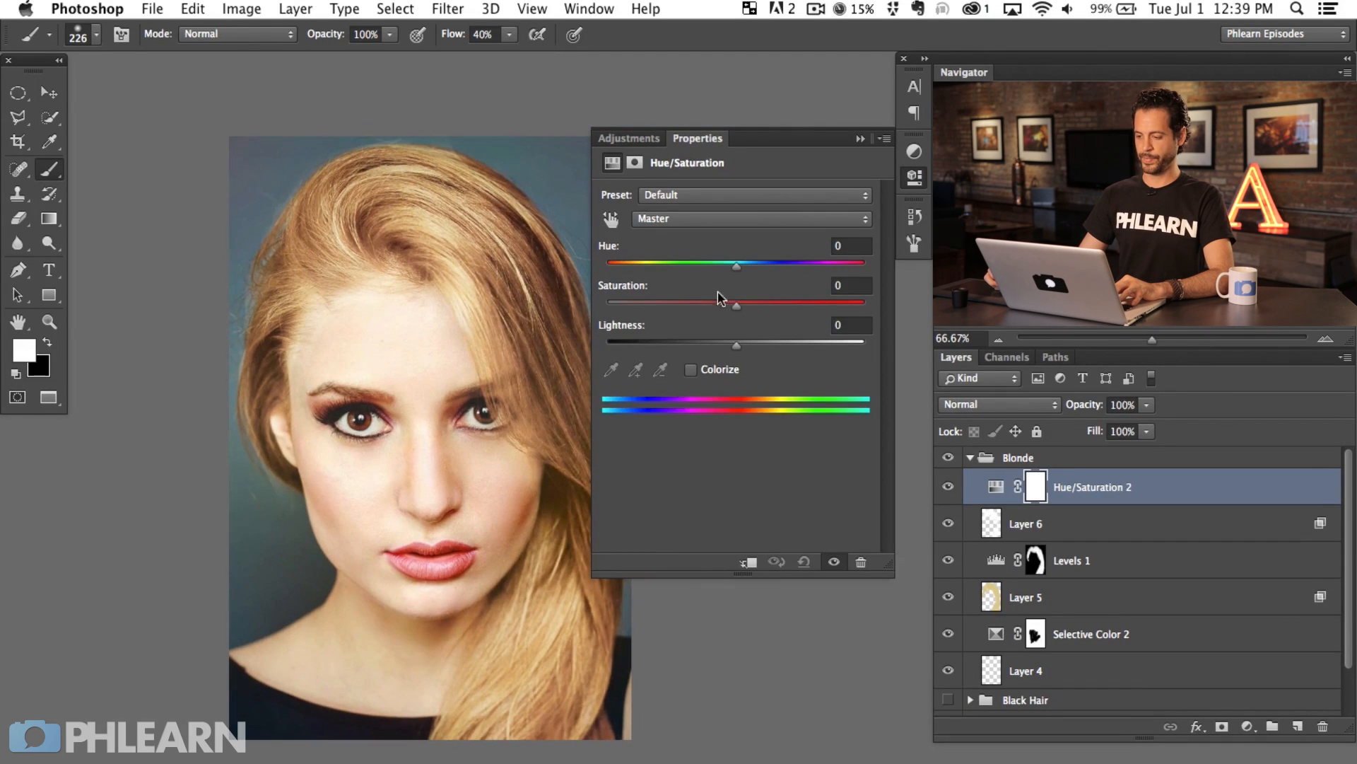
left_click_drag(739, 263, 729, 263)
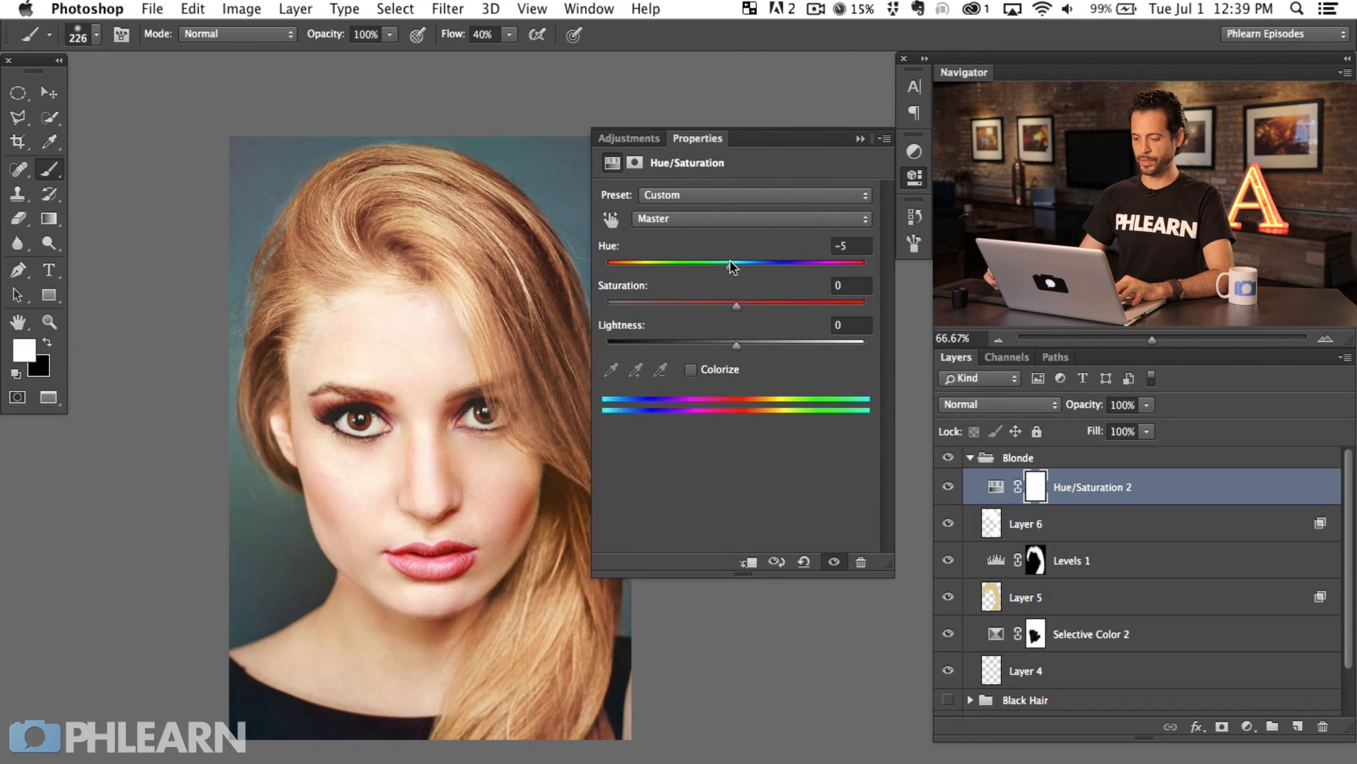
Compare the portrait with the new Hue/Saturation layer on and off.
left_click(948, 487)
left_click(948, 487)
left_click(948, 487)
left_click(949, 487)
left_click(949, 487)
left_click(949, 487)
left_click(949, 487)
left_click(948, 487)
left_click(950, 491)
left_click(951, 488)
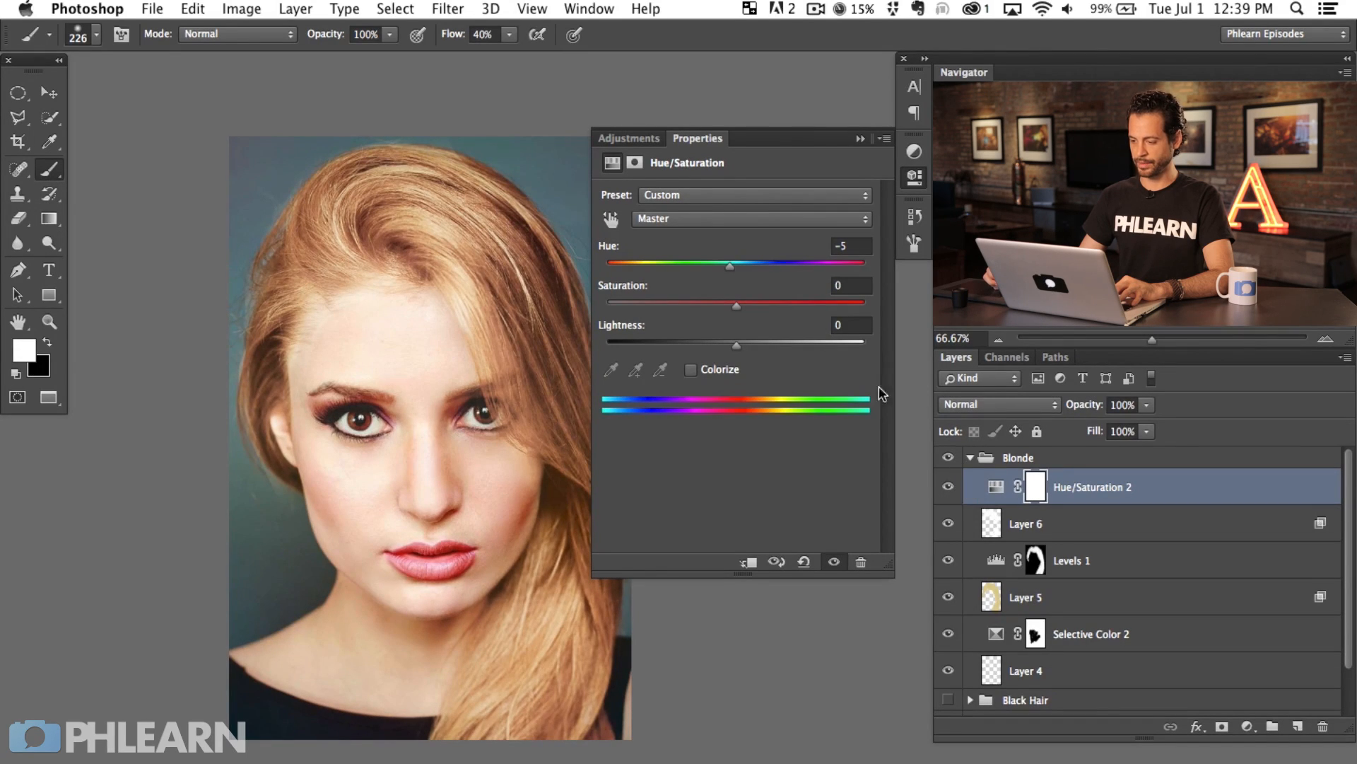
left_click(914, 178)
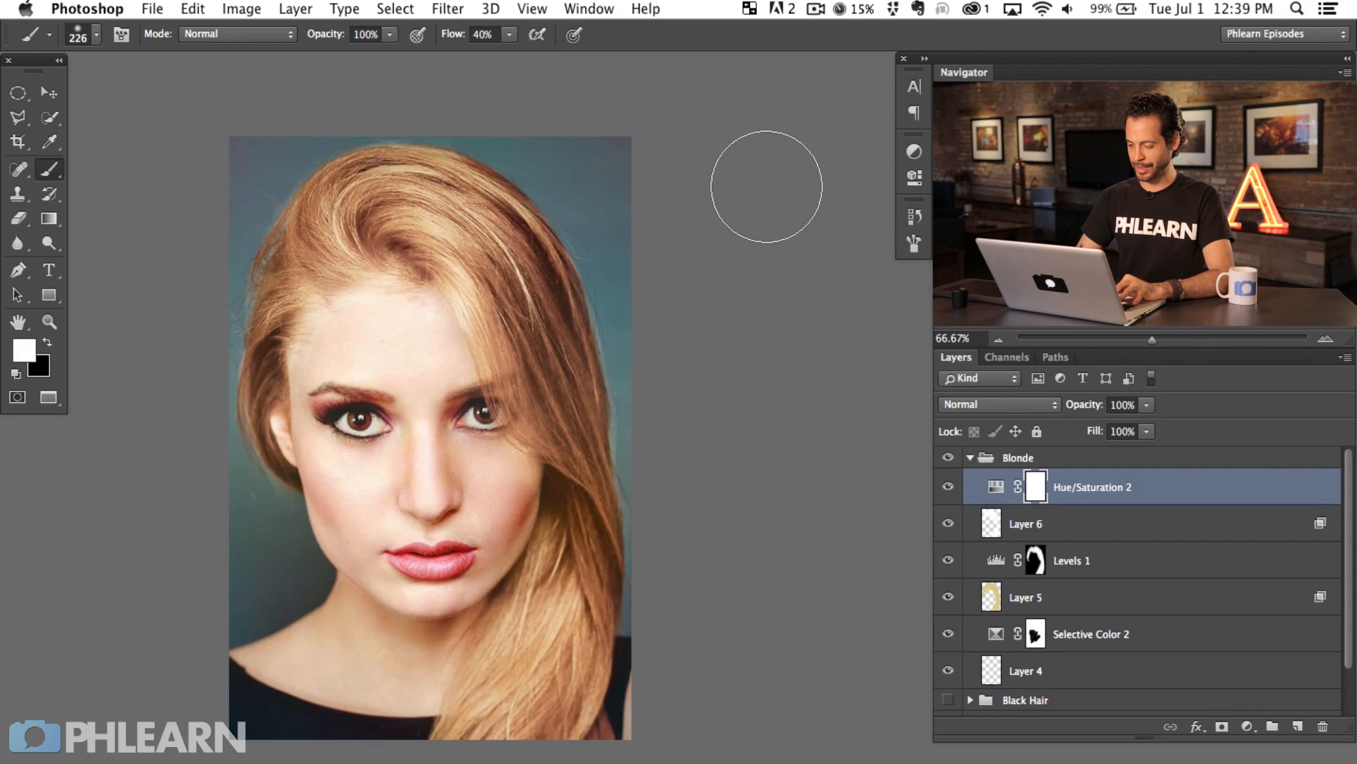
Paint black over the face on the Hue/Saturation mask, raising the brush flow to 60%, to keep the hue shift off the skin.
key("c")
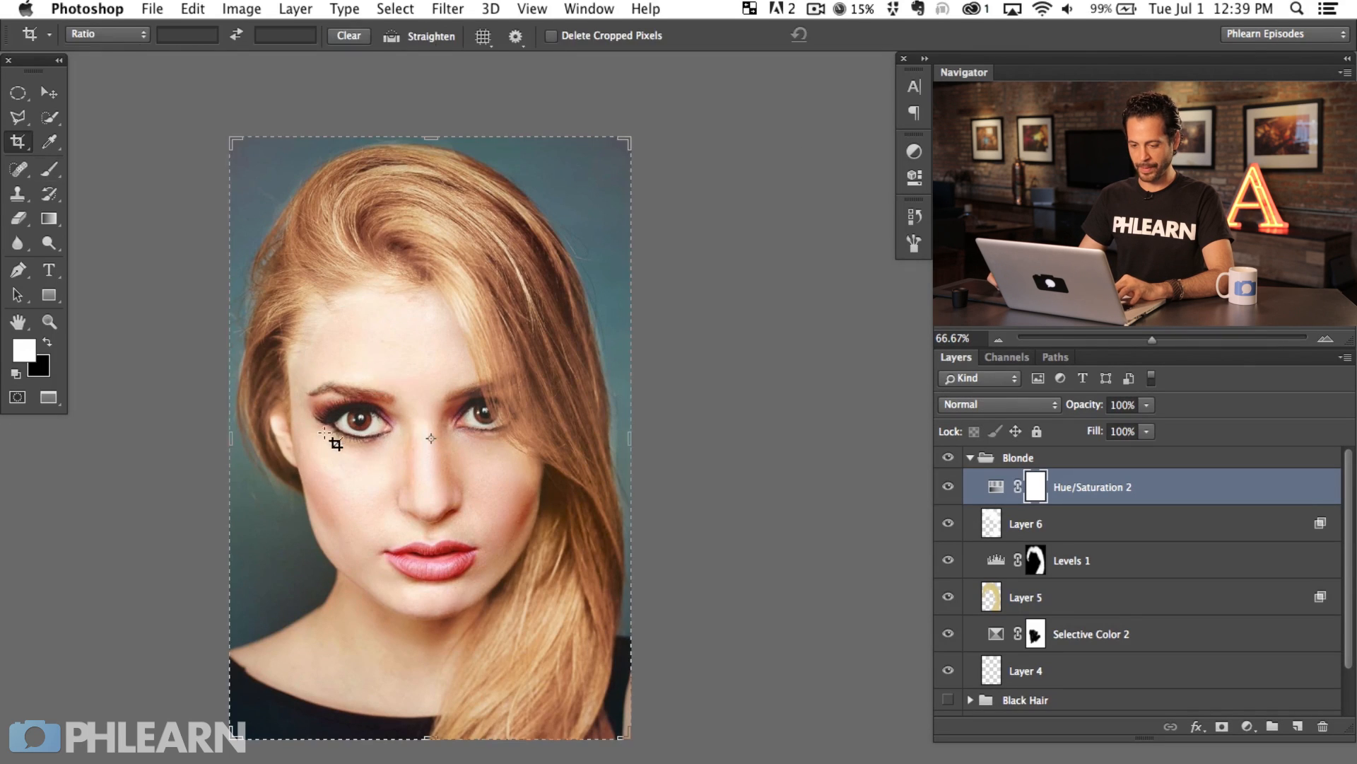
key("b")
key("x")
left_click_drag(354, 417, 405, 477)
key("shift+6")
mouse_move(394, 545)
left_mouse_down()
mouse_move(405, 497)
mouse_move(375, 455)
mouse_move(318, 425)
left_mouse_up()
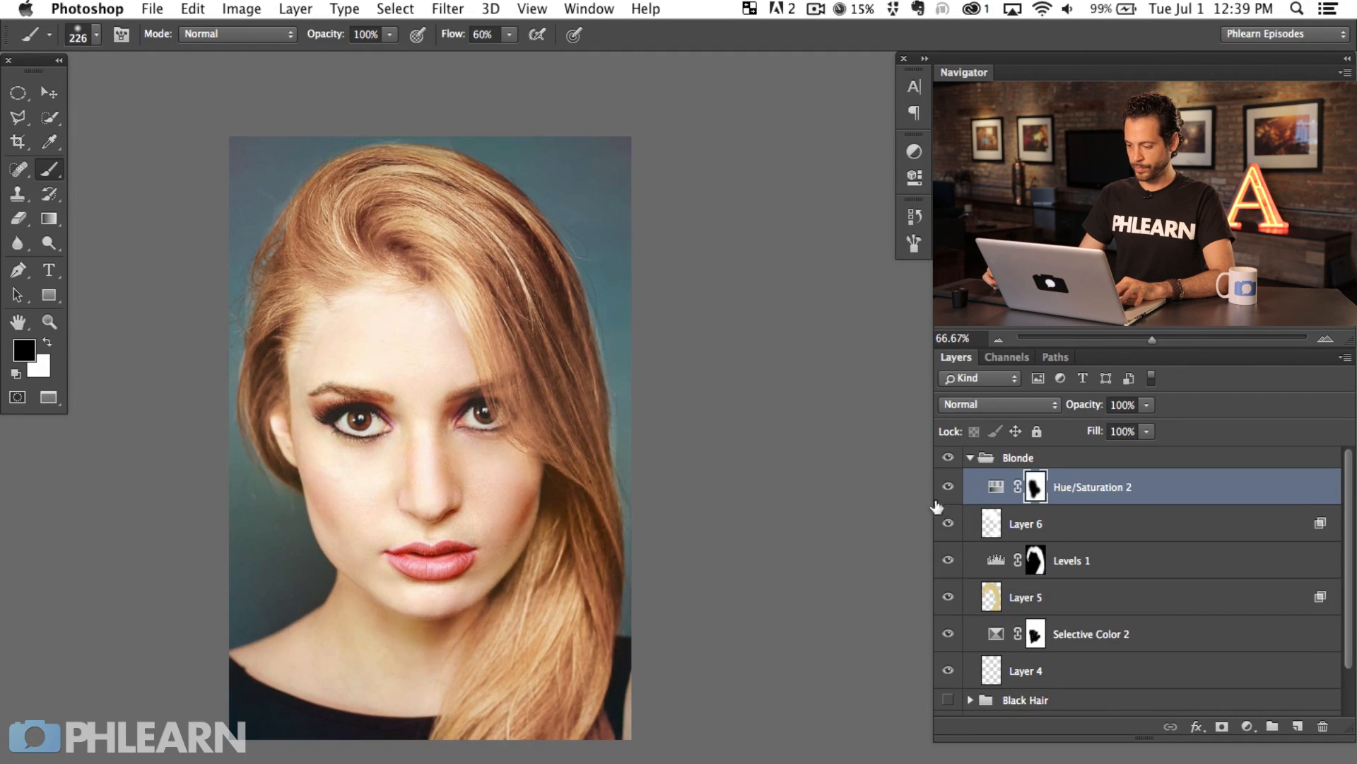
Compare the blonde hair with the layers beneath the Hue/Saturation adjustment, including Levels 1 and Layer 5, on and off.
left_click(948, 524)
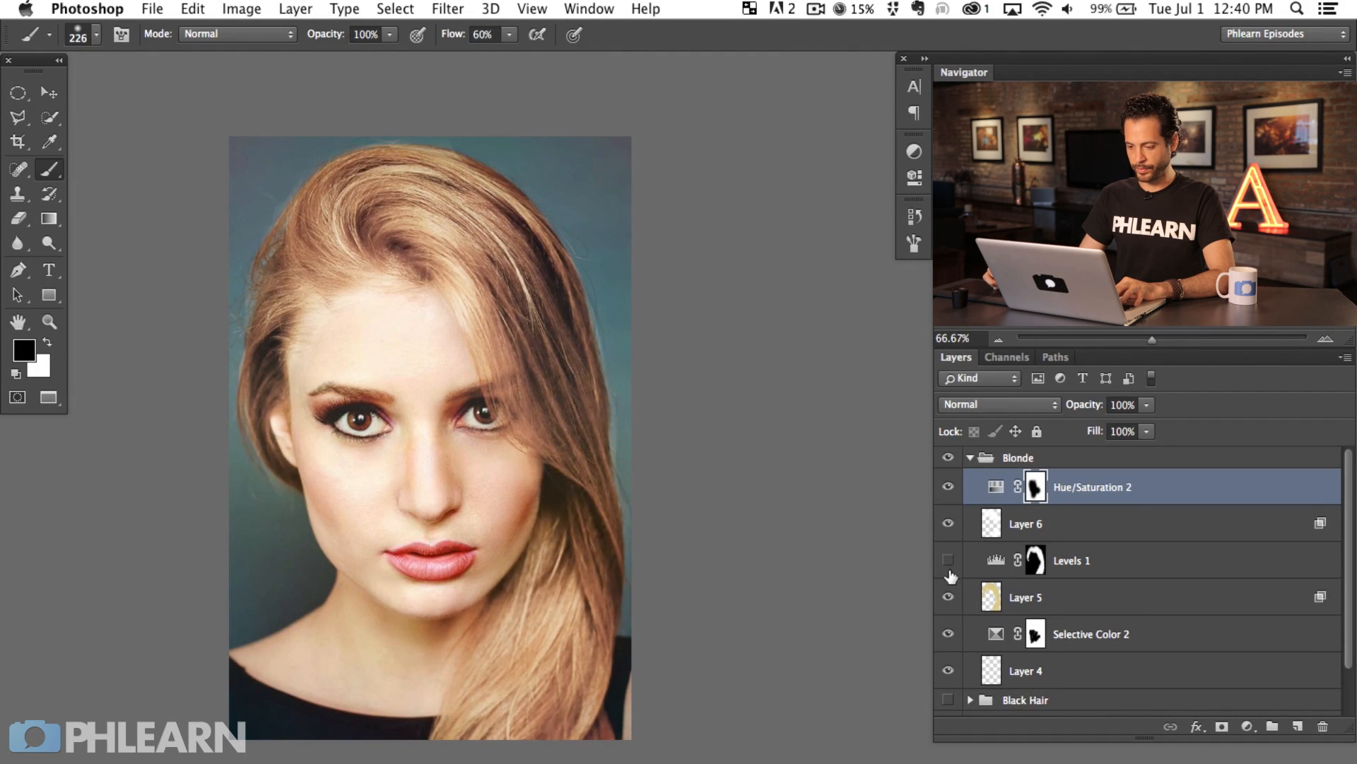
left_click(953, 605)
left_click(952, 605)
left_click(952, 605)
left_click(952, 604)
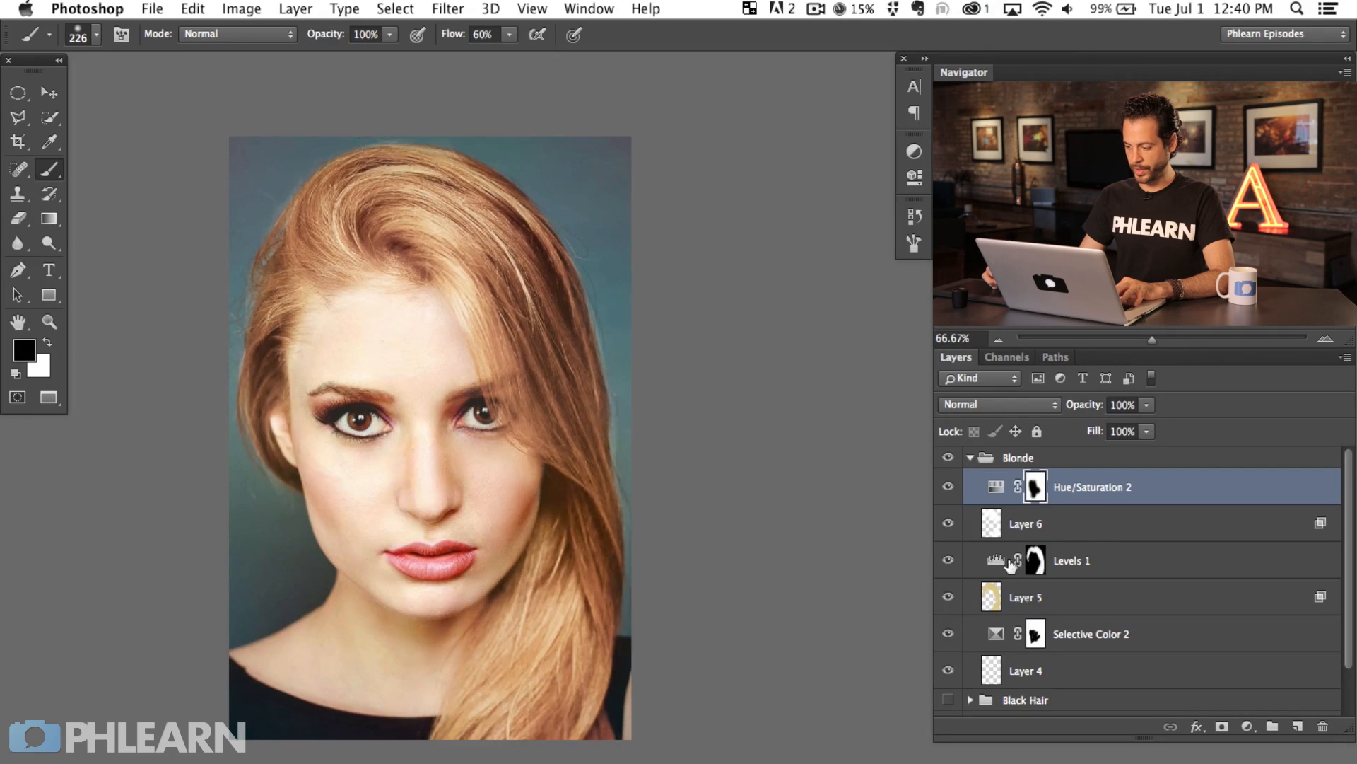
Add a Curves adjustment above Hue/Saturation 2, raise the midtones from input 103 to output 153, and invert its mask to black.
left_click(1247, 726)
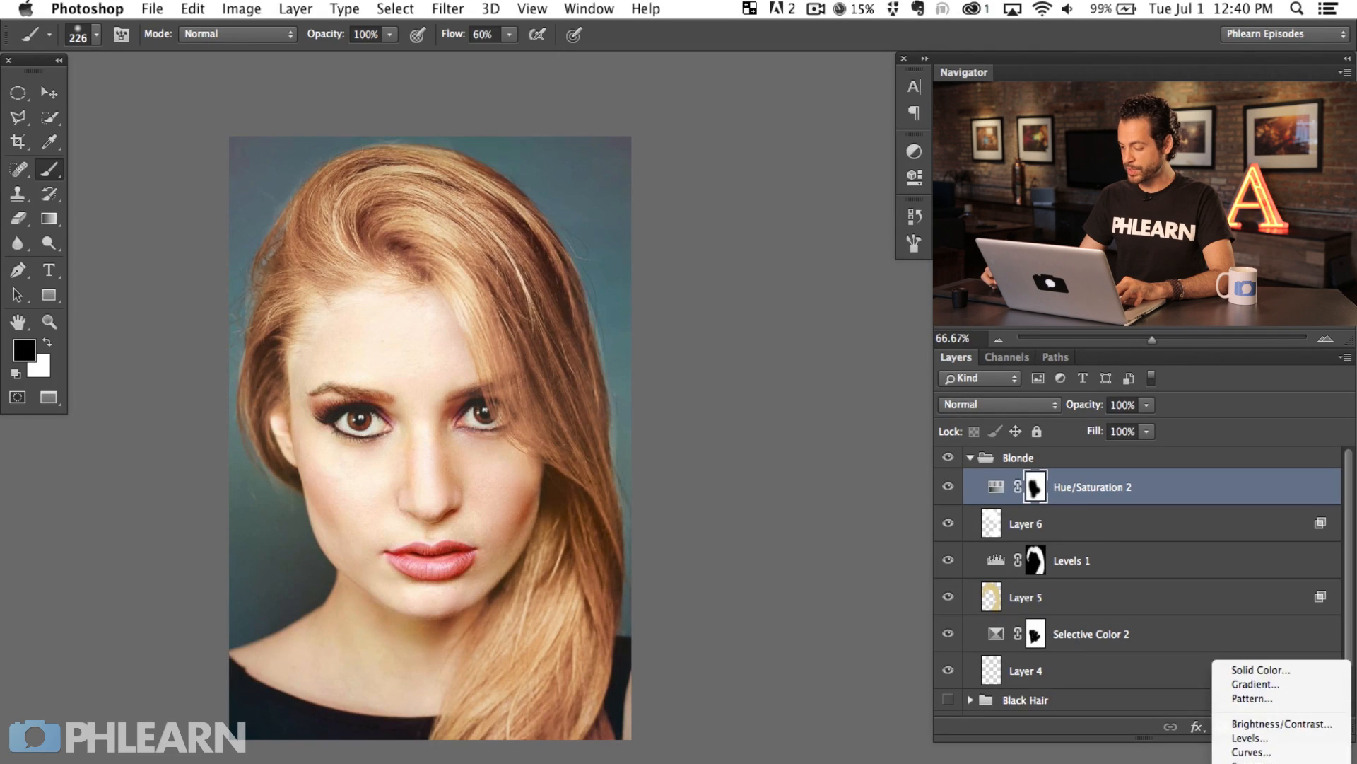
scroll(495, 418, "right", 3)
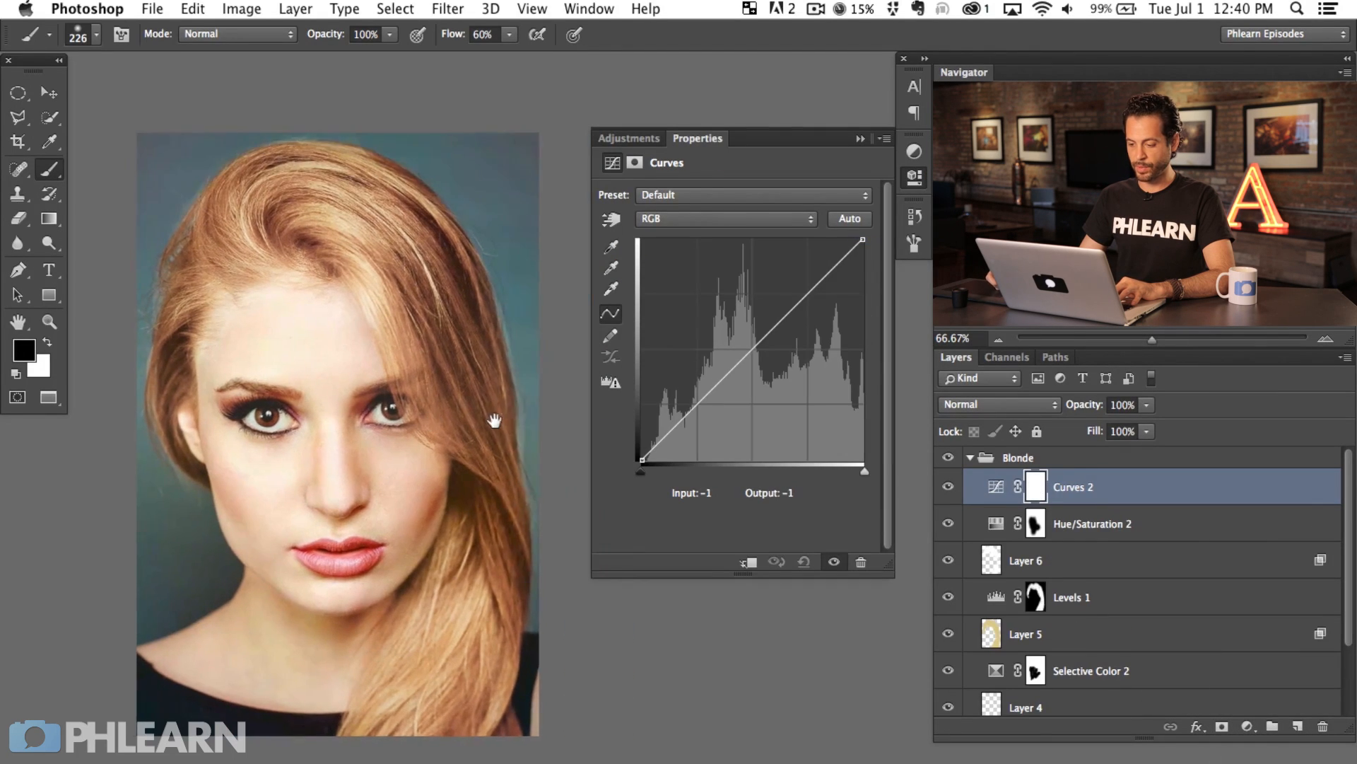
left_click_drag(741, 361, 731, 329)
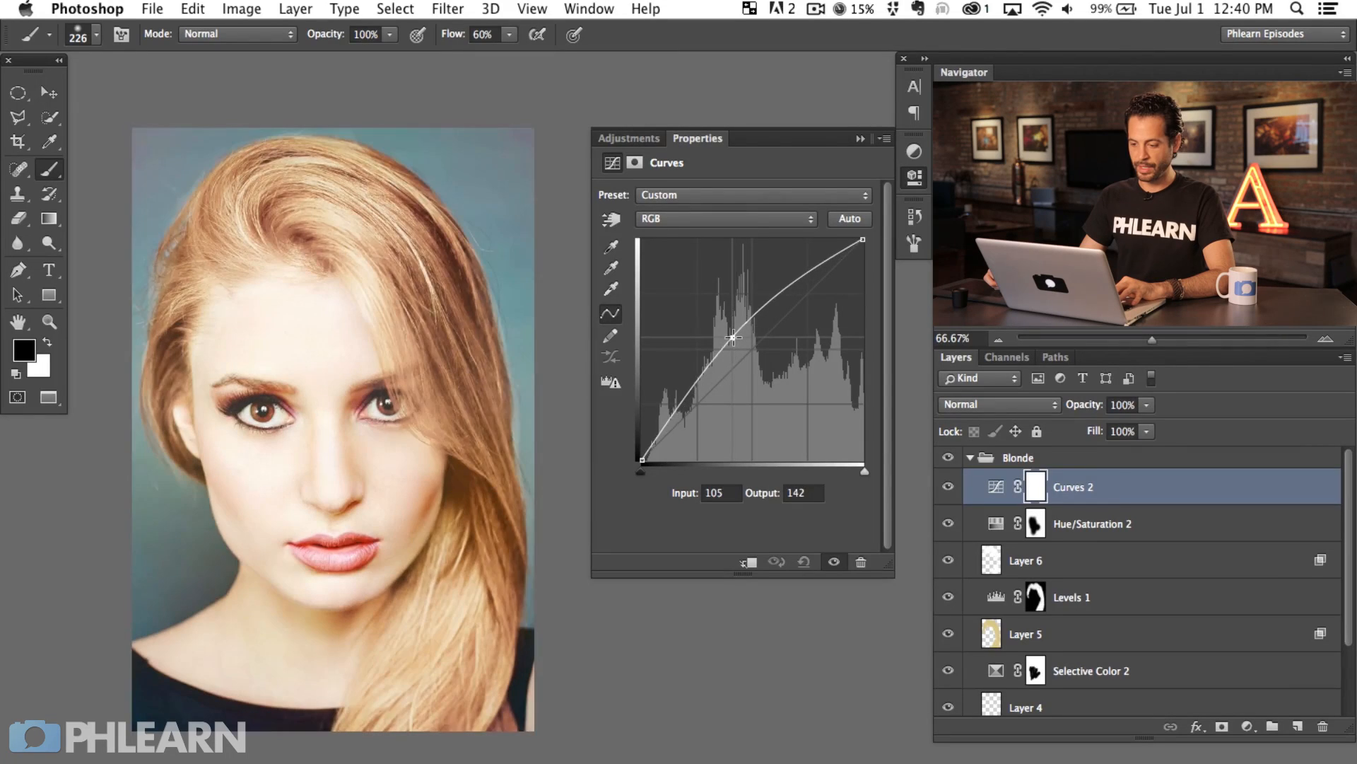
key("ctrl+i")
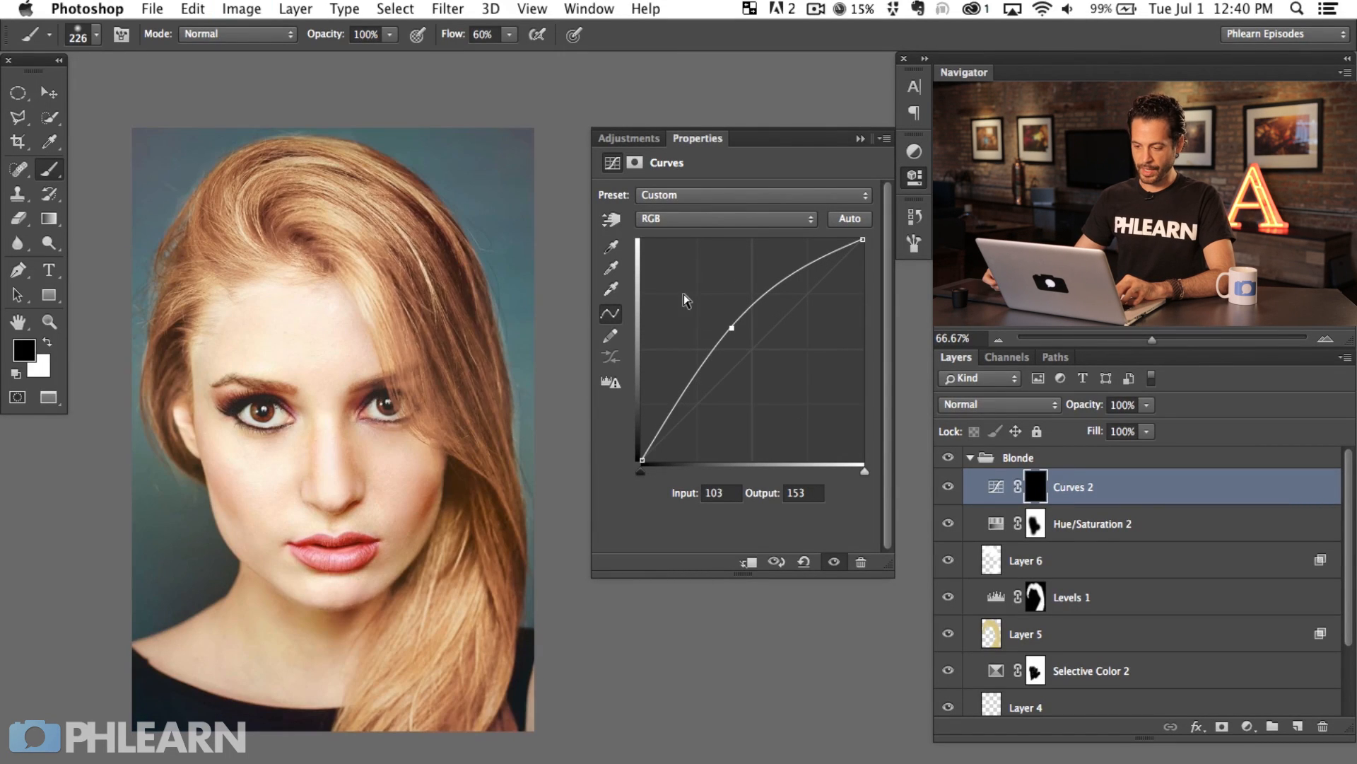
Paint white on the Curves mask with a brush of about 225 px along the outer hair on both sides of the face.
key("x")
mouse_move(442, 355)
left_mouse_down()
mouse_move(443, 401)
mouse_move(427, 305)
mouse_move(435, 386)
mouse_move(460, 337)
left_mouse_up()
key("bracketleft")
key("bracketleft")
key("bracketleft")
key("bracketleft")
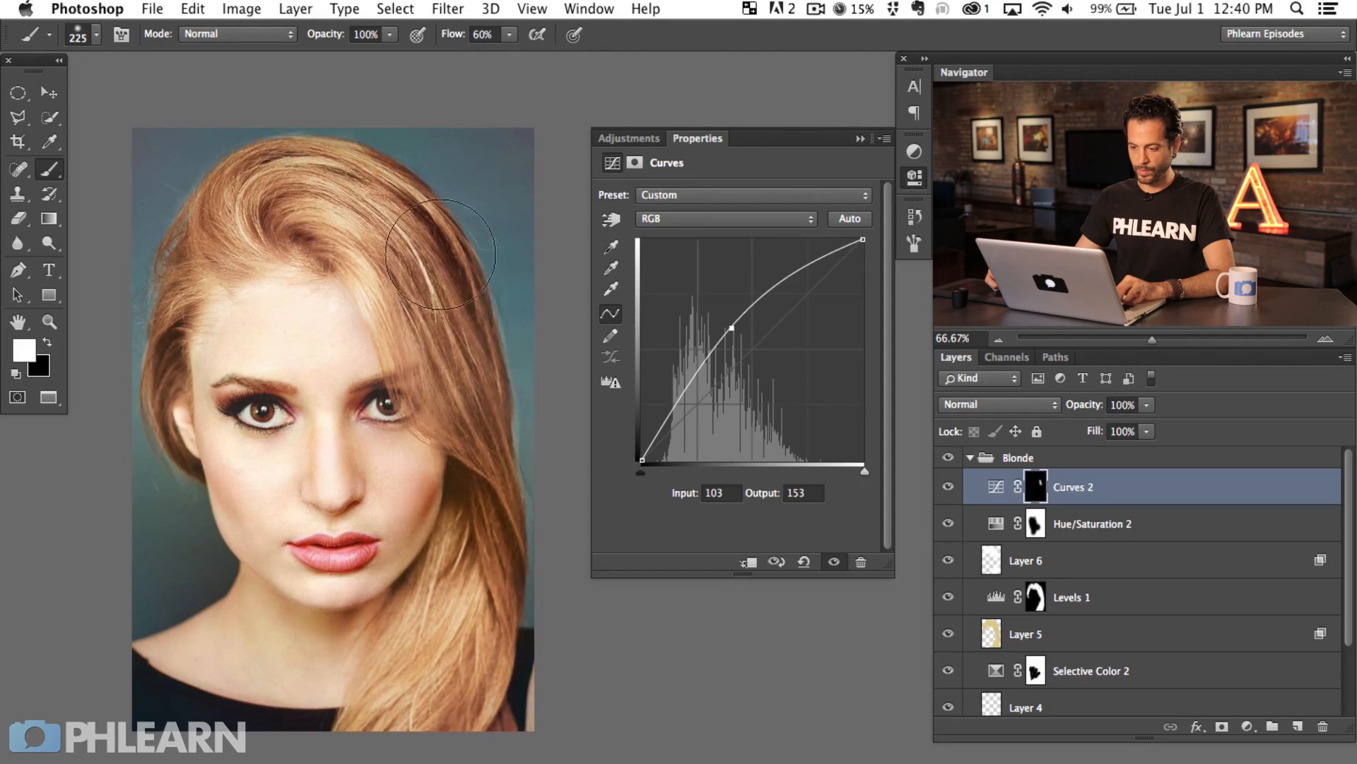
left_click_drag(467, 396, 494, 554)
mouse_move(485, 663)
left_mouse_down()
mouse_move(415, 681)
mouse_move(440, 319)
mouse_move(339, 191)
mouse_move(263, 213)
mouse_move(264, 177)
mouse_move(231, 190)
mouse_move(186, 339)
mouse_move(177, 311)
mouse_move(170, 348)
mouse_move(175, 305)
mouse_move(162, 410)
left_mouse_up()
Reduce the brush to 135 px and paint more white on the Curves mask over the dark hair beside the eye.
key("bracketleft")
key("bracketleft")
key("bracketleft")
key("bracketleft")
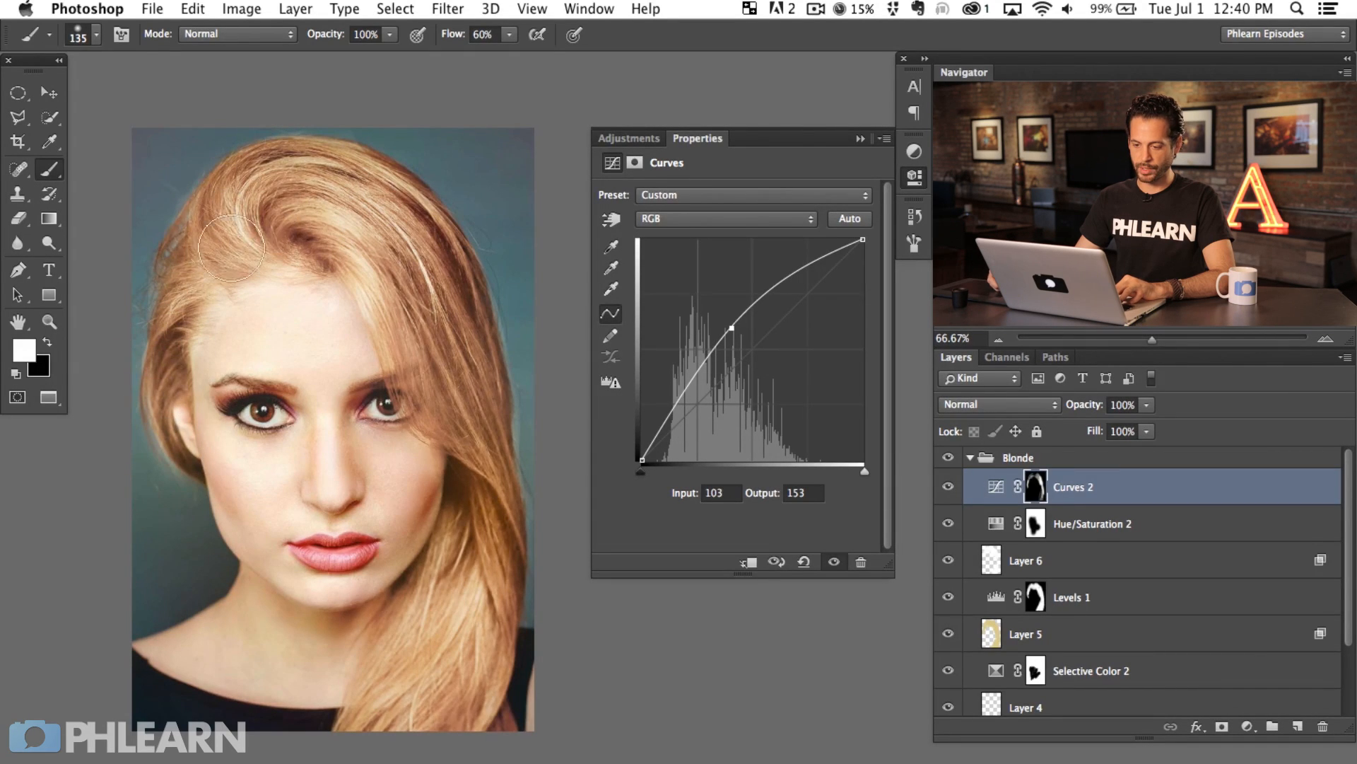
key("x")
key("x")
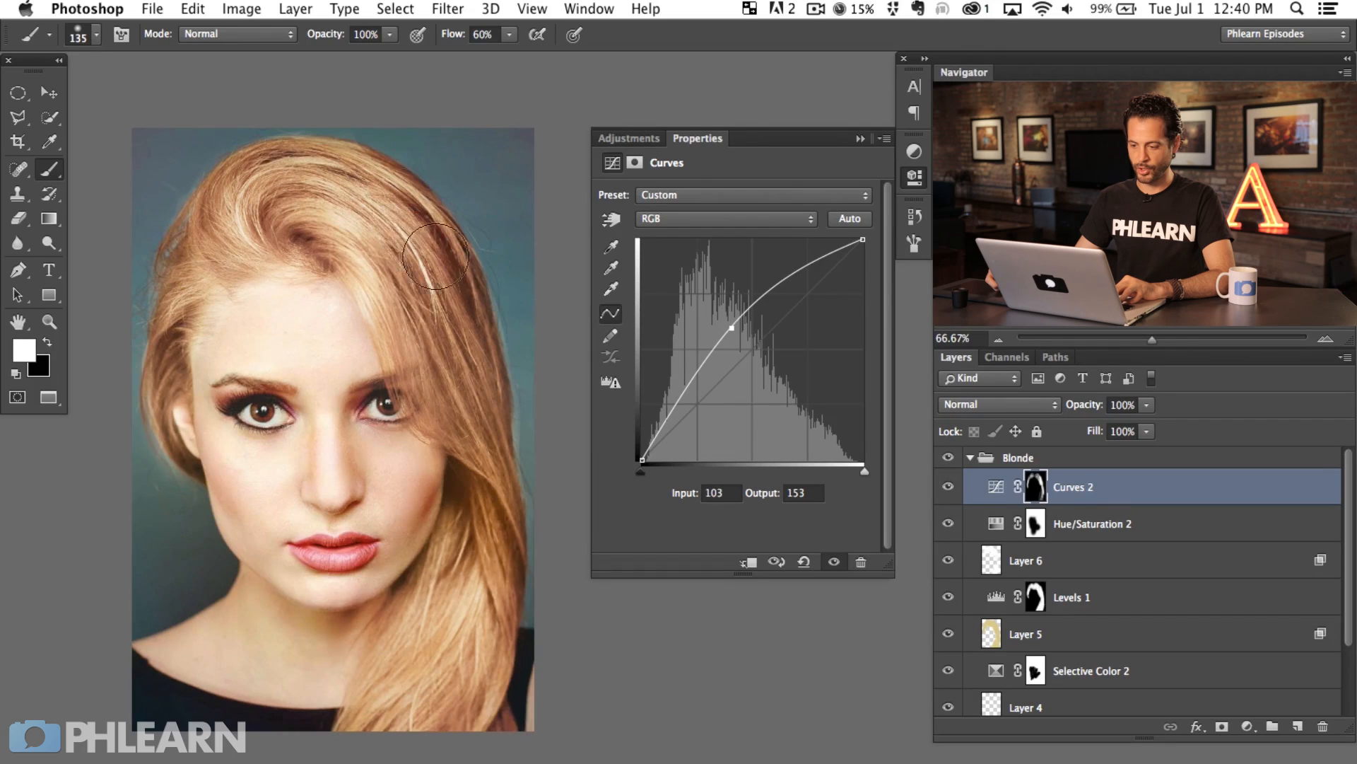
key("x")
key("x")
mouse_move(442, 360)
left_mouse_down()
mouse_move(403, 269)
mouse_move(435, 322)
left_mouse_up()
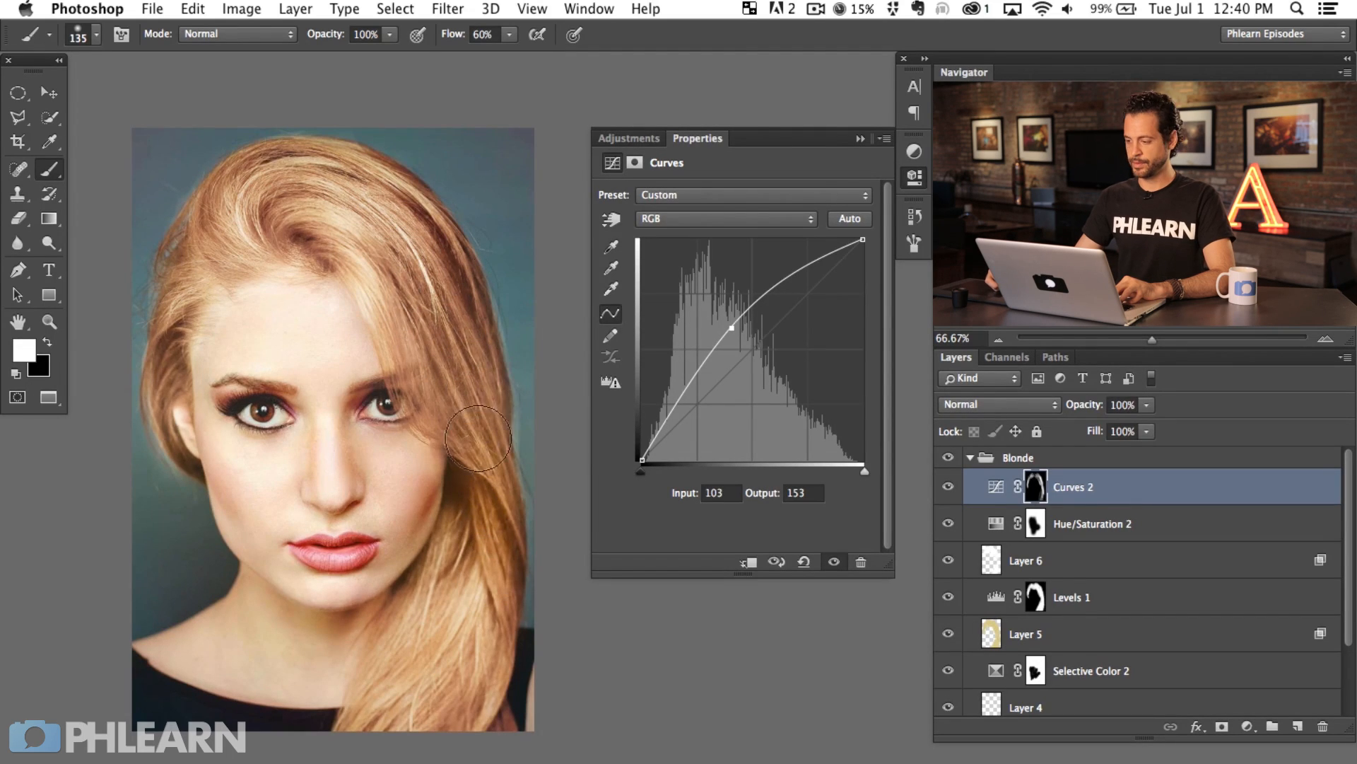
left_click_drag(427, 337, 466, 342)
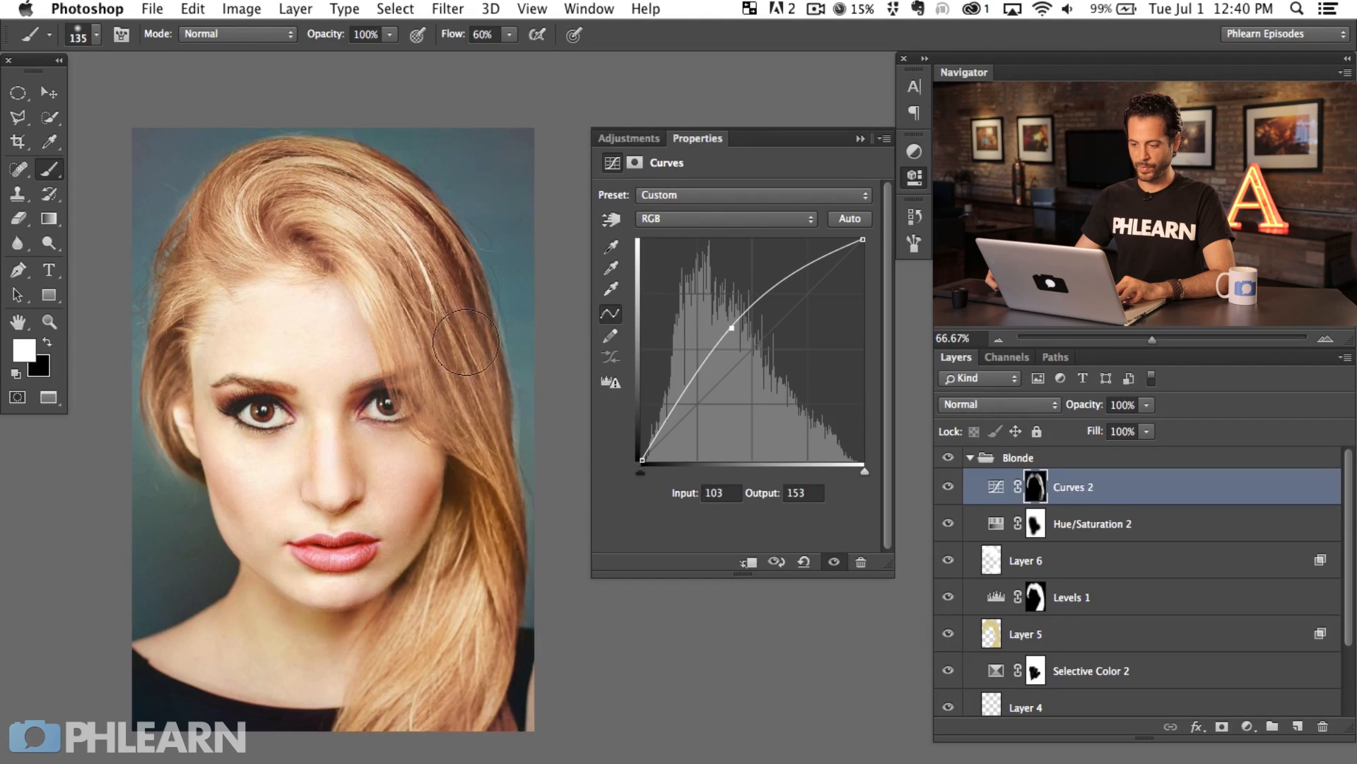
key("x")
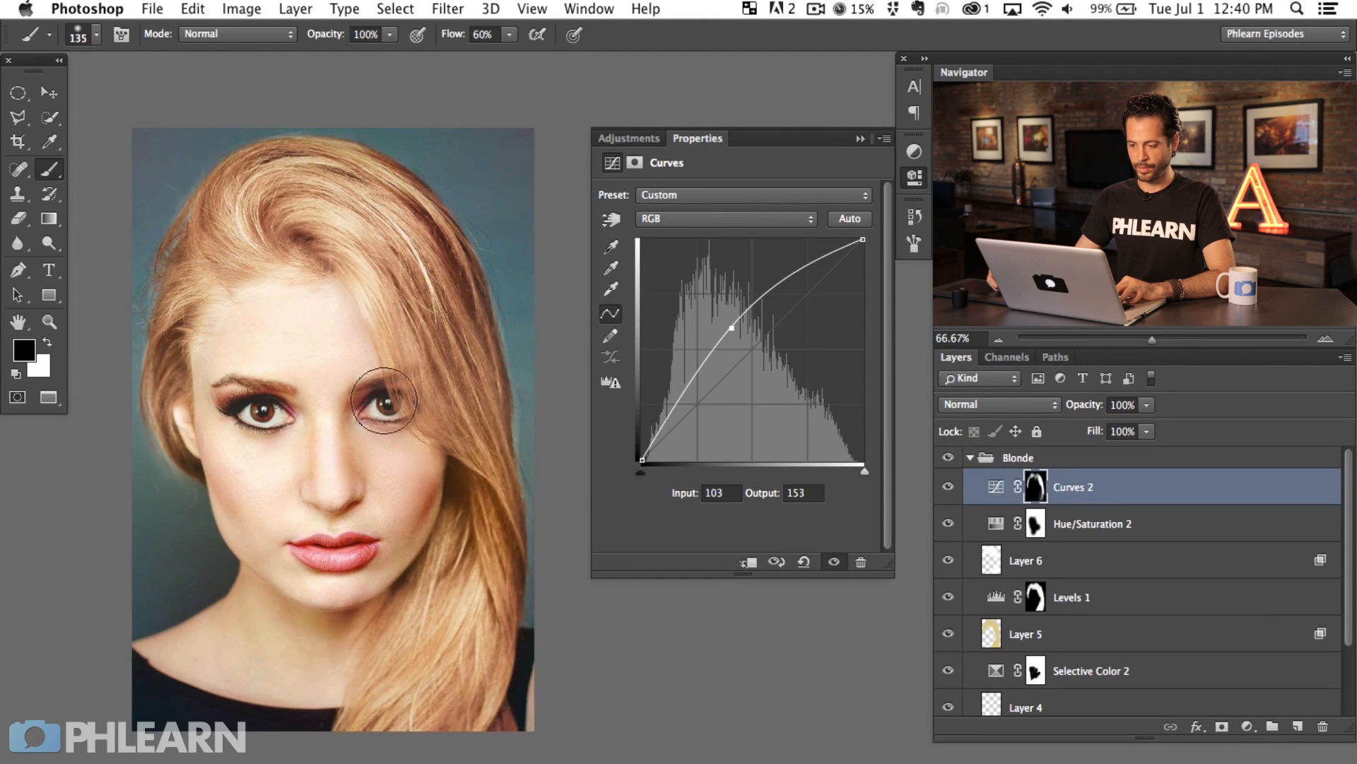
Set the Saturation of the Hue/Saturation 2 layer to -2, after checking the layer on and off.
left_click(951, 531)
left_click(954, 535)
left_click(996, 524)
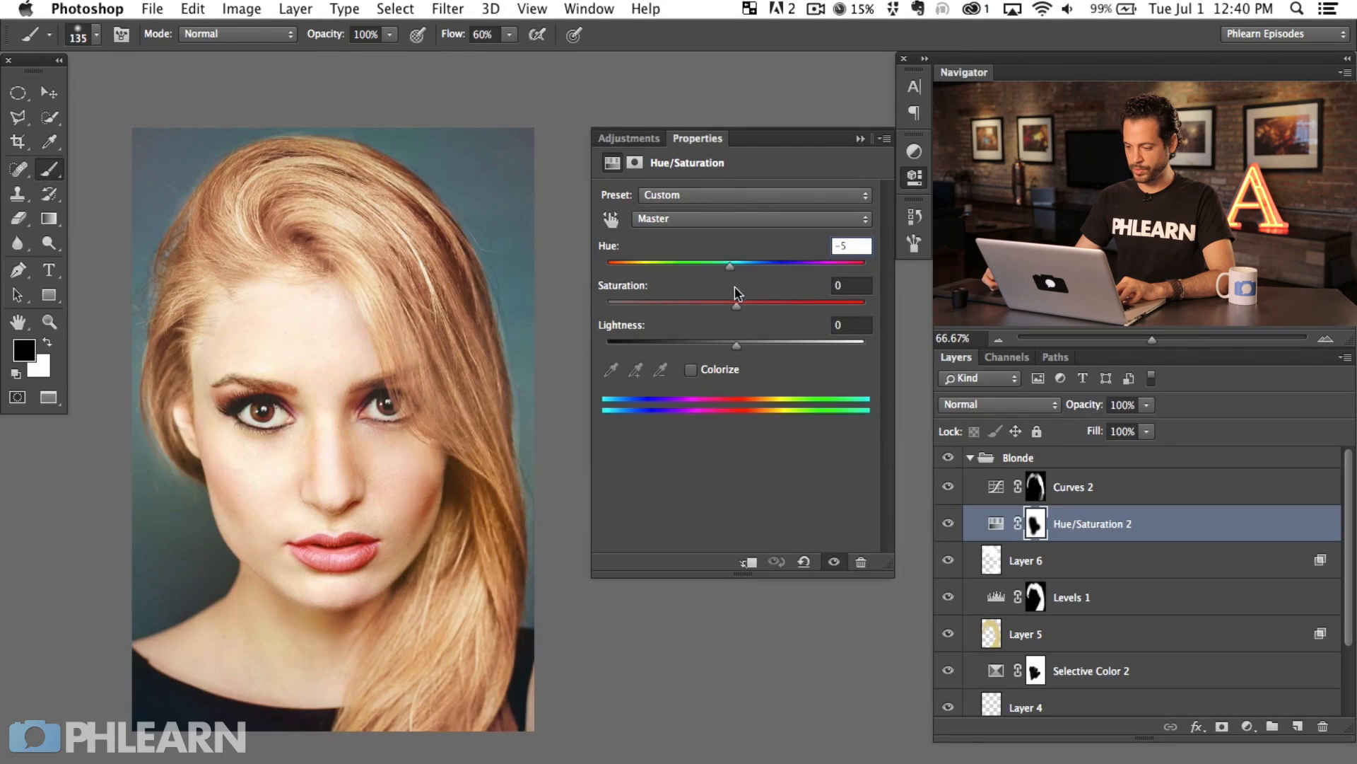
left_click_drag(758, 304, 724, 308)
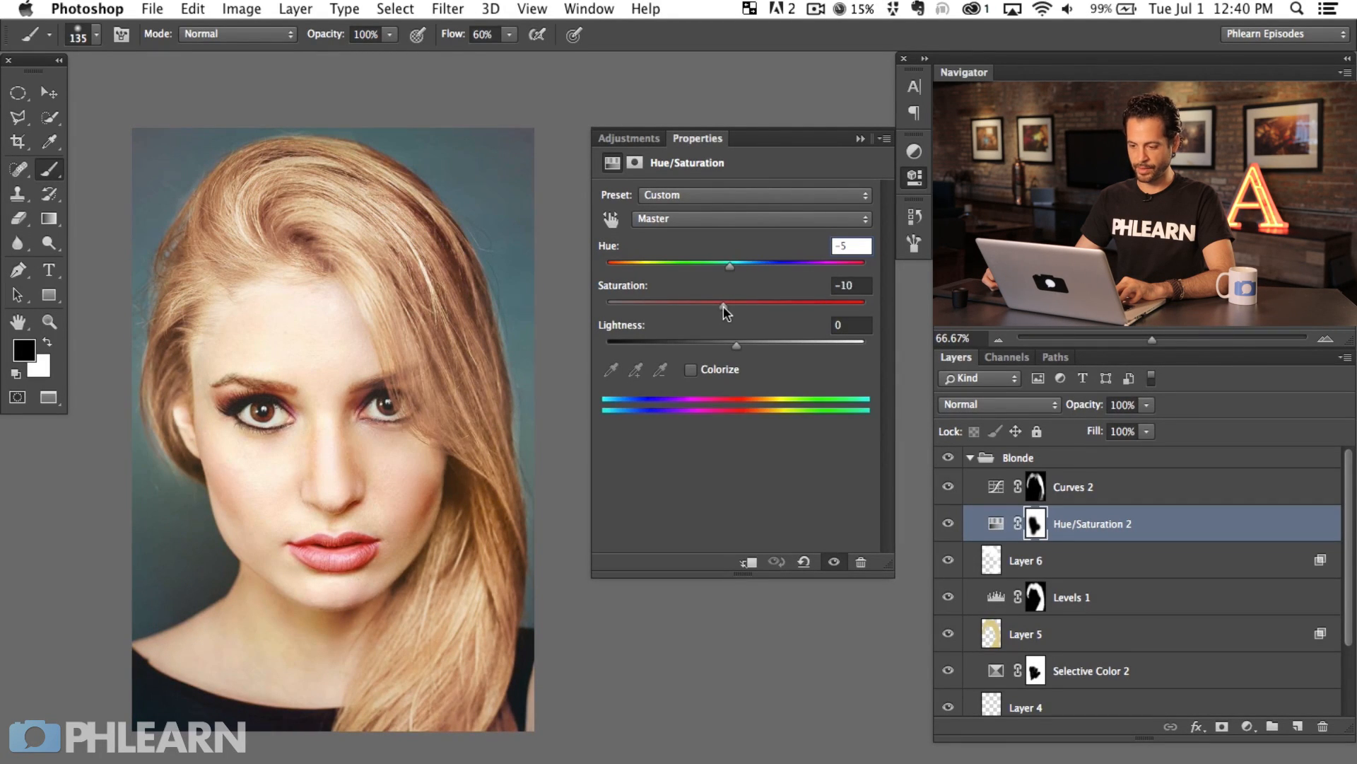
left_click_drag(727, 306, 730, 307)
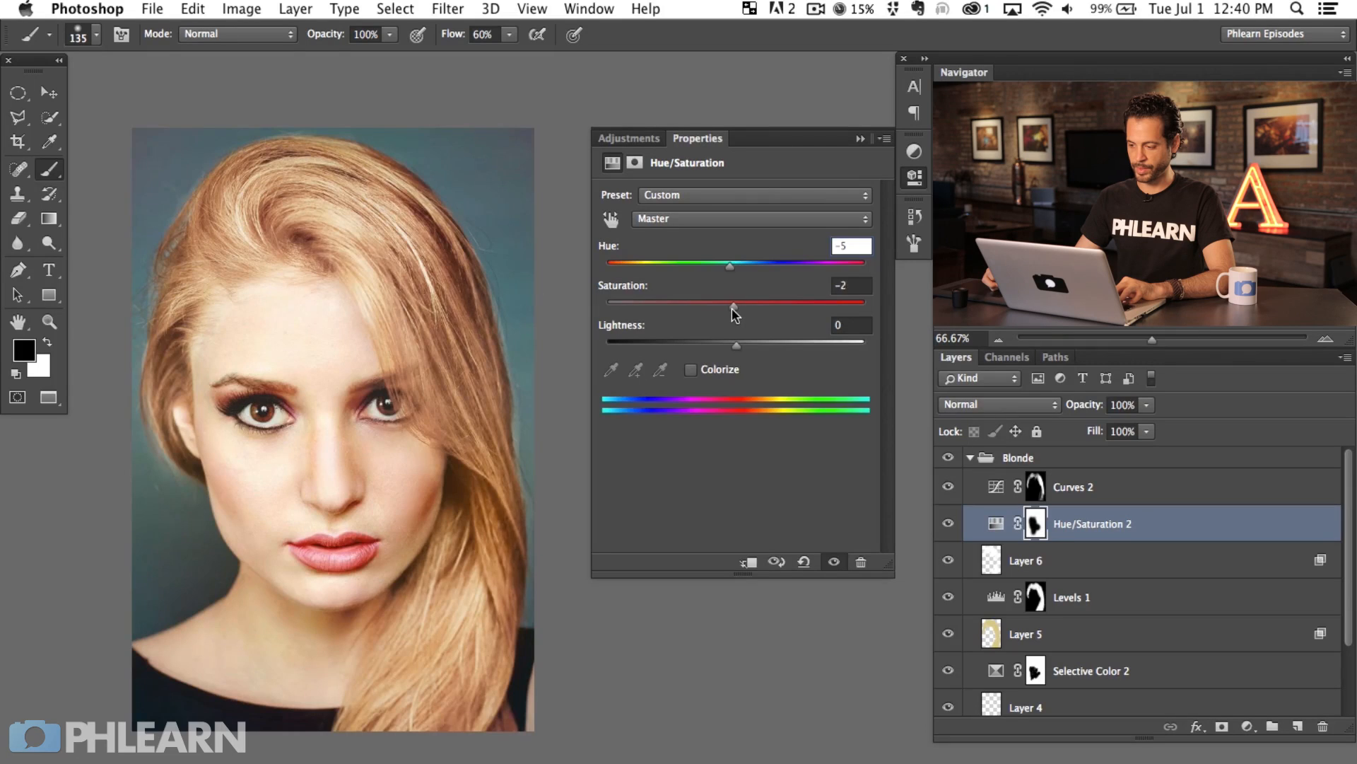
left_click(915, 174)
Compare the hair with Layer 6 and Layer 5 each switched on and off.
left_click_drag(515, 446, 782, 418)
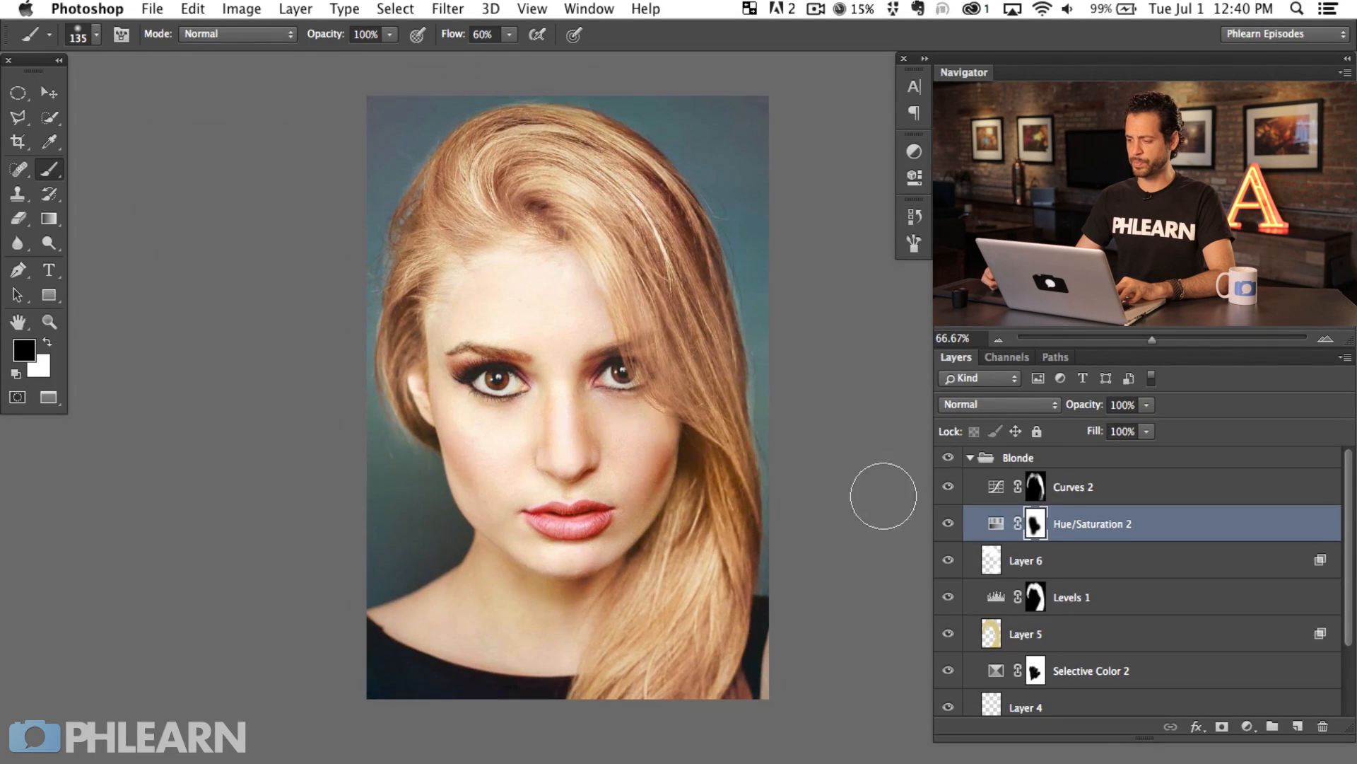
left_click(948, 560)
left_click(948, 561)
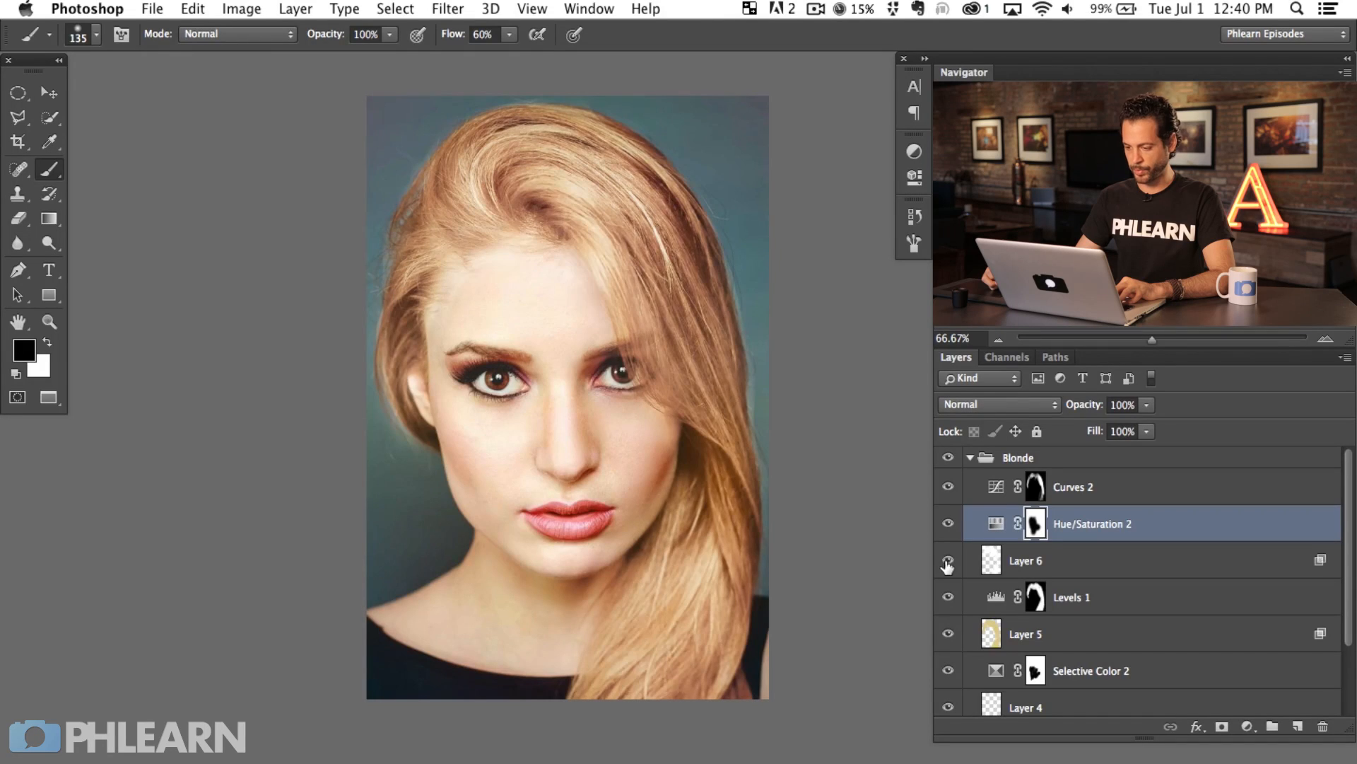
left_click(949, 635)
left_click(948, 637)
left_click(948, 634)
left_click(948, 634)
Add a mask to Layer 5 and paint black along the hairline and ear, reducing the brush to 60 px.
left_click(1025, 635)
key("x")
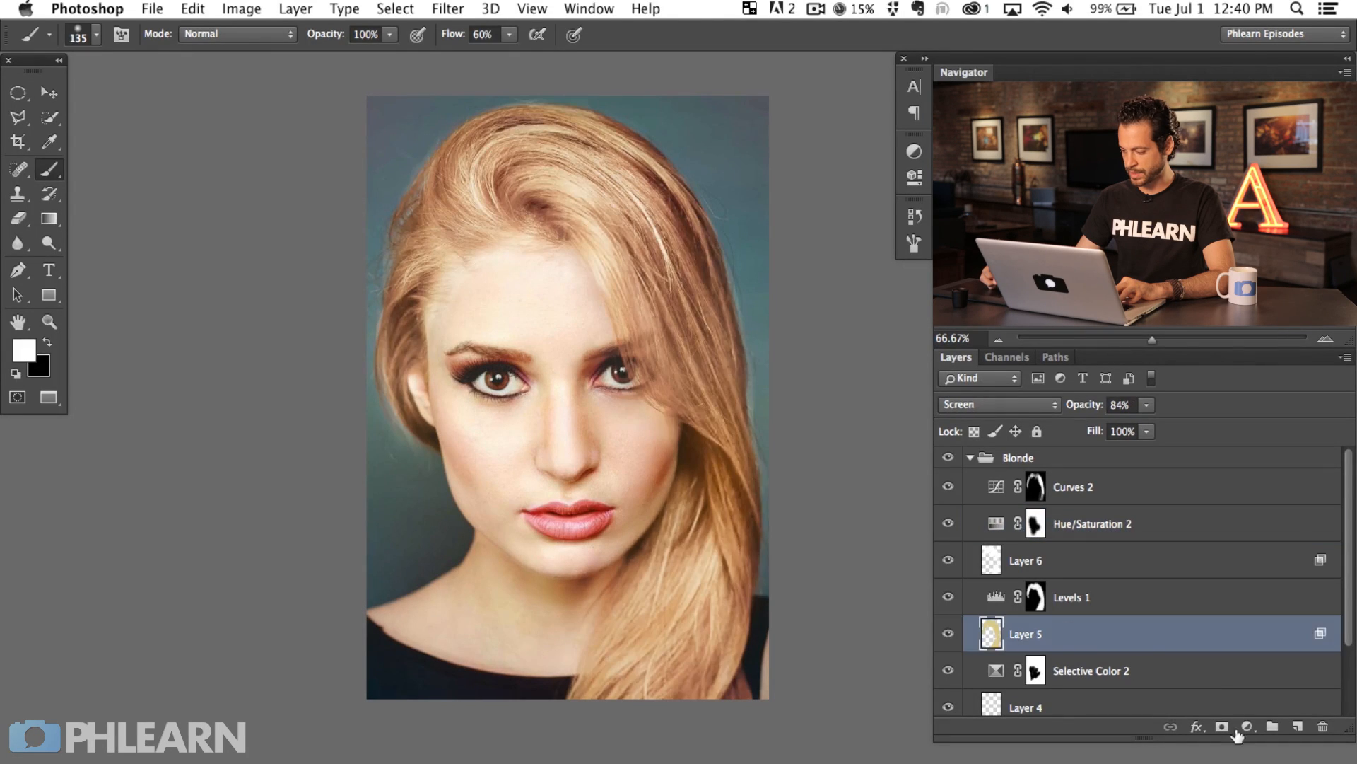
left_click(1223, 729)
key("x")
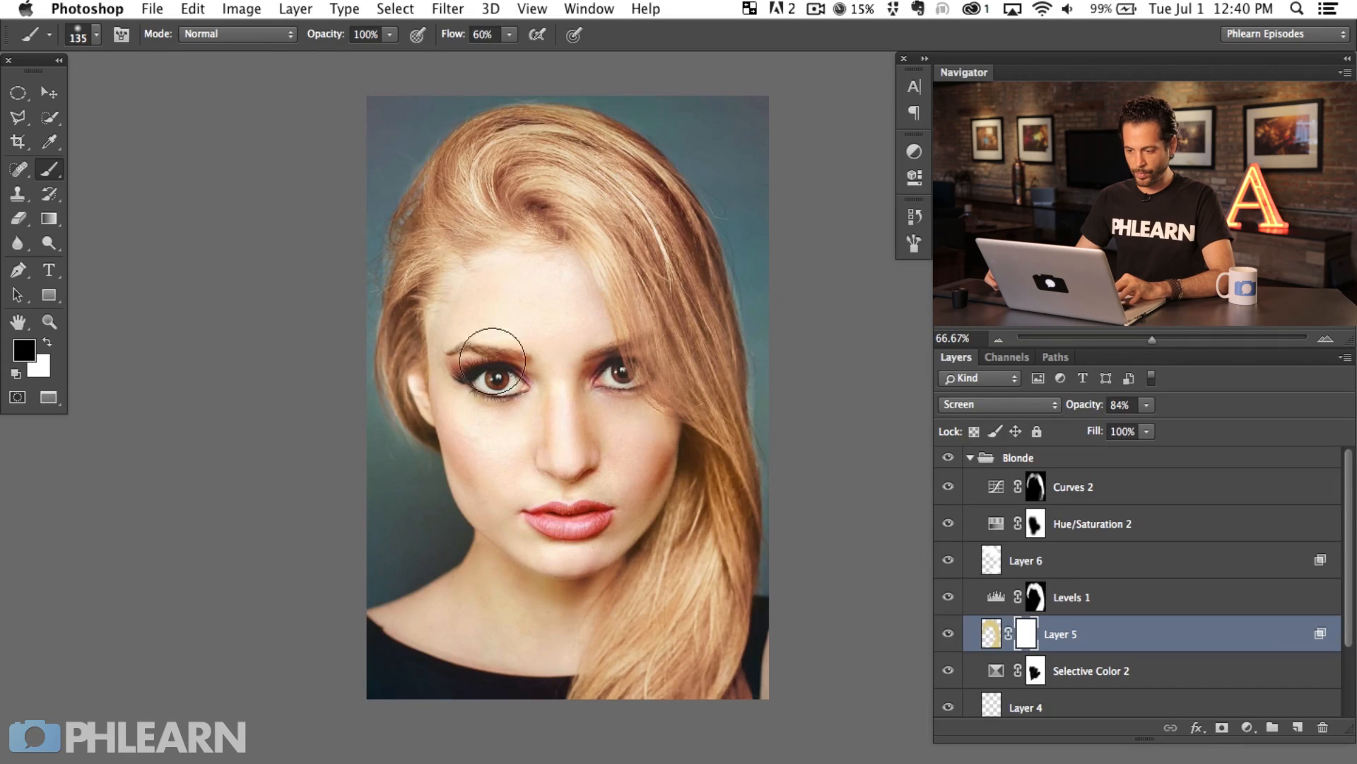
mouse_move(434, 320)
left_mouse_down()
mouse_move(497, 279)
mouse_move(455, 309)
mouse_move(569, 279)
mouse_move(545, 283)
mouse_move(566, 294)
mouse_move(528, 290)
mouse_move(438, 329)
left_mouse_up()
left_click_drag(451, 407, 424, 401)
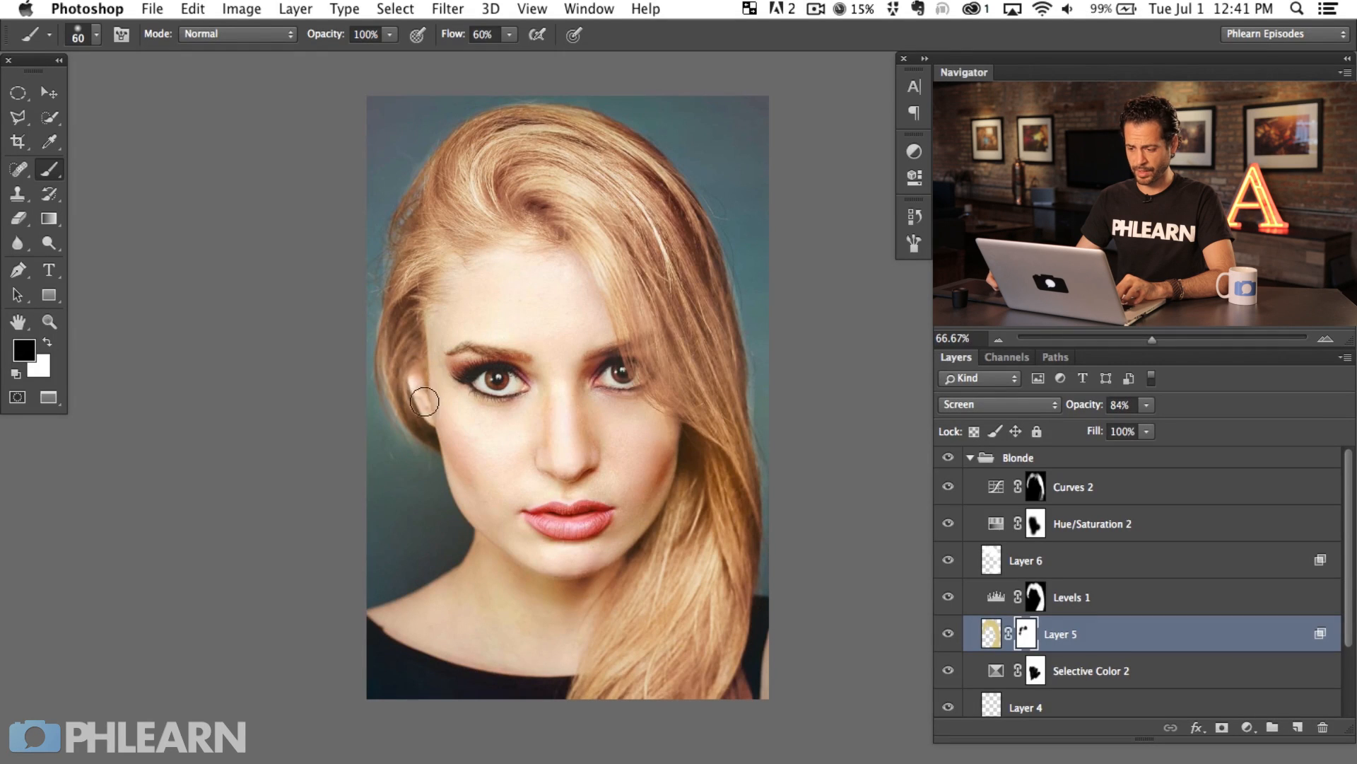
Collapse the Blonde group and compare the blonde result with the original red hair.
left_click(970, 457)
key("x")
left_click(948, 458)
left_click(948, 458)
left_click(948, 458)
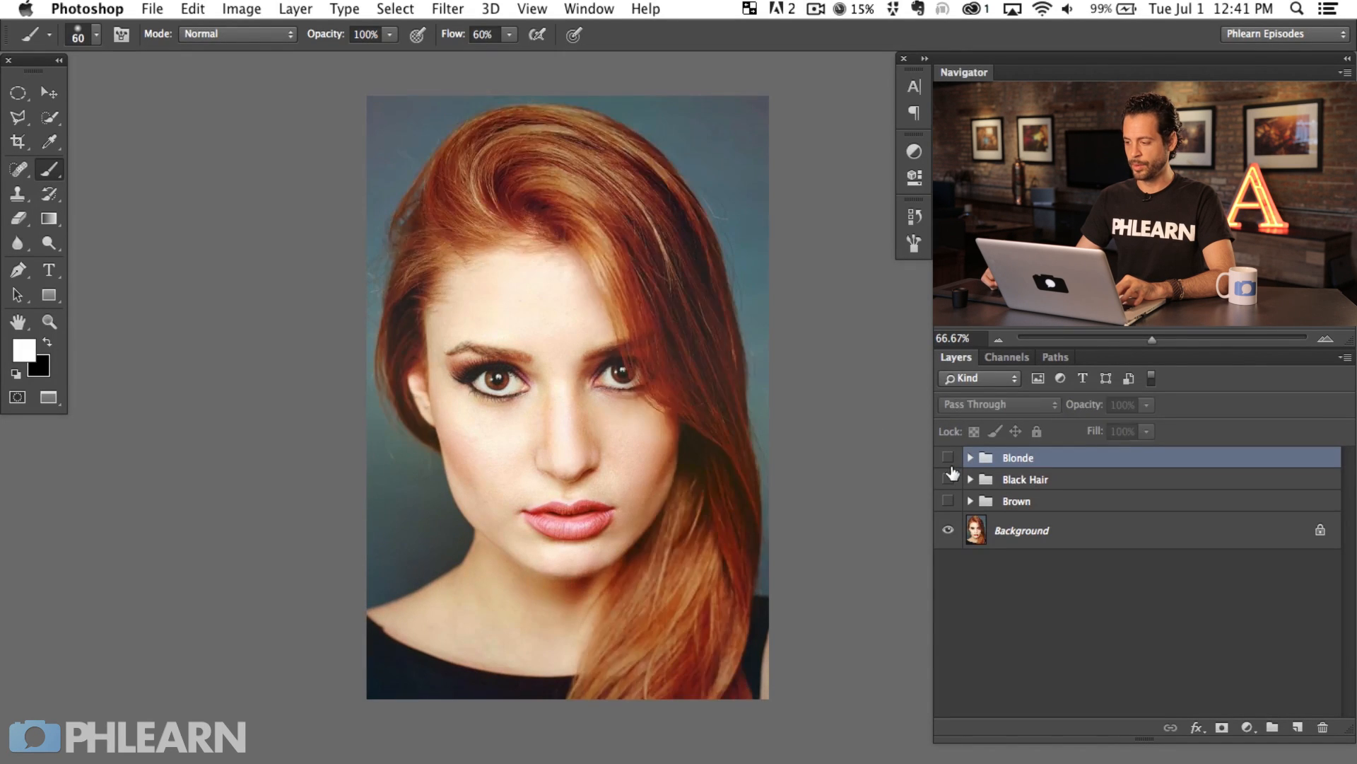
View the Brown and Black Hair groups one at a time, and finish with only the Blonde group shown over the background.
left_click_drag(949, 457, 947, 480)
left_click(949, 458)
left_click(948, 480)
left_click(948, 501)
left_click(948, 501)
left_click(948, 501)
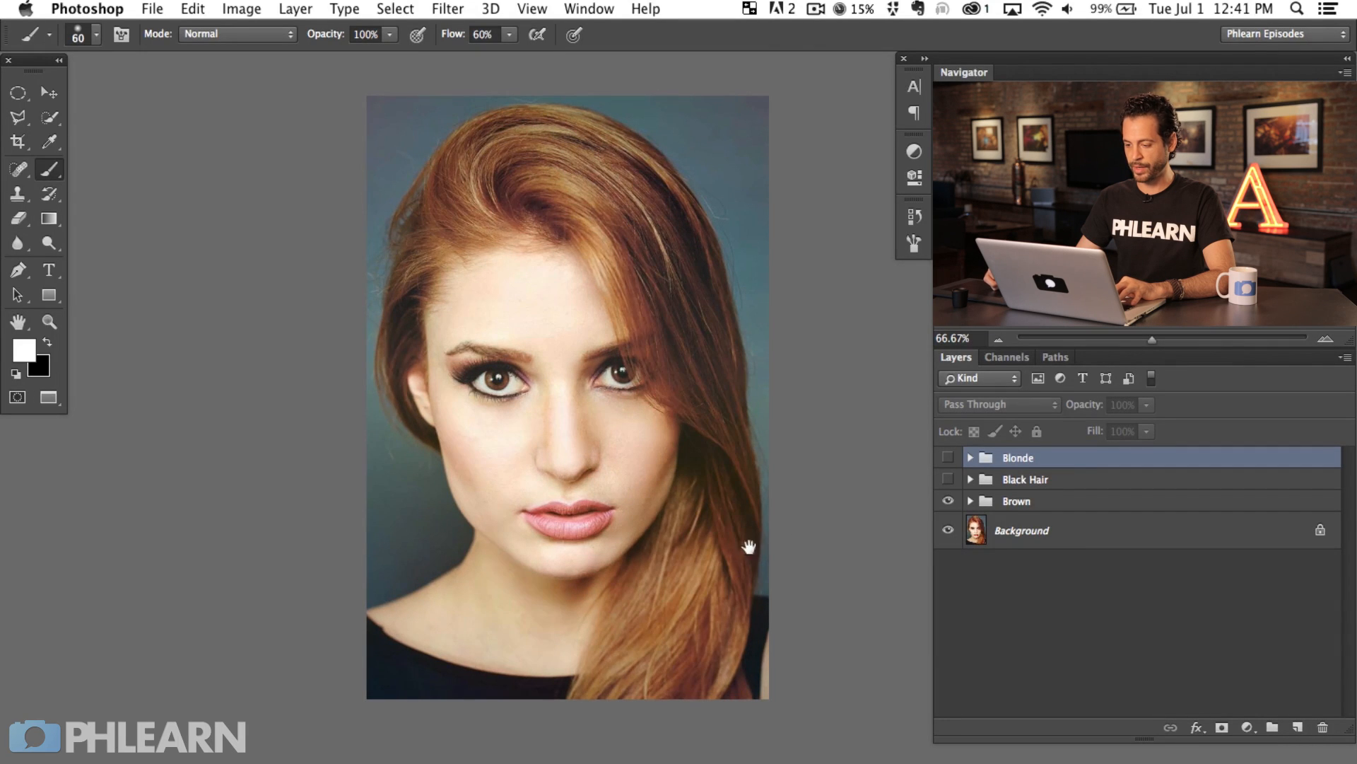
scroll(748, 544, "up", 1)
left_click(948, 501)
left_click(948, 479)
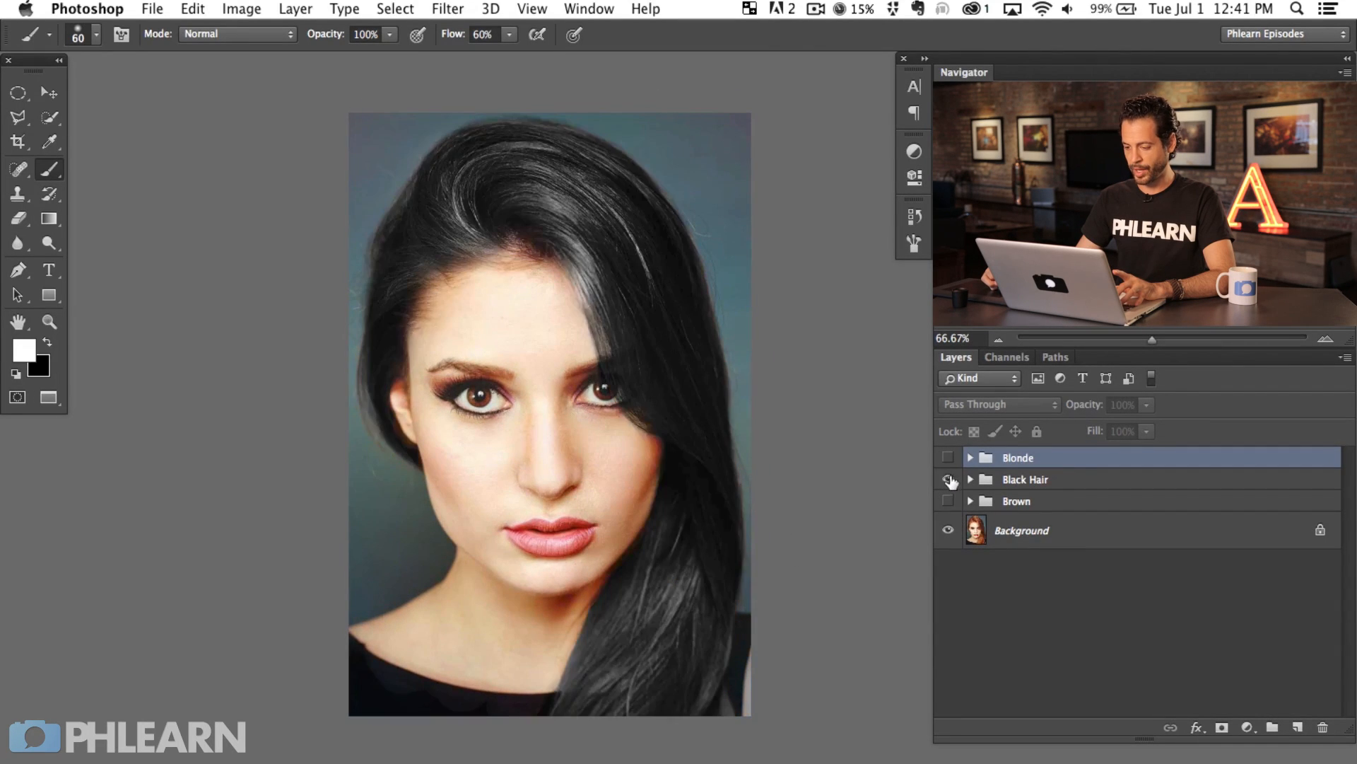
left_click(948, 479)
left_click(948, 458)
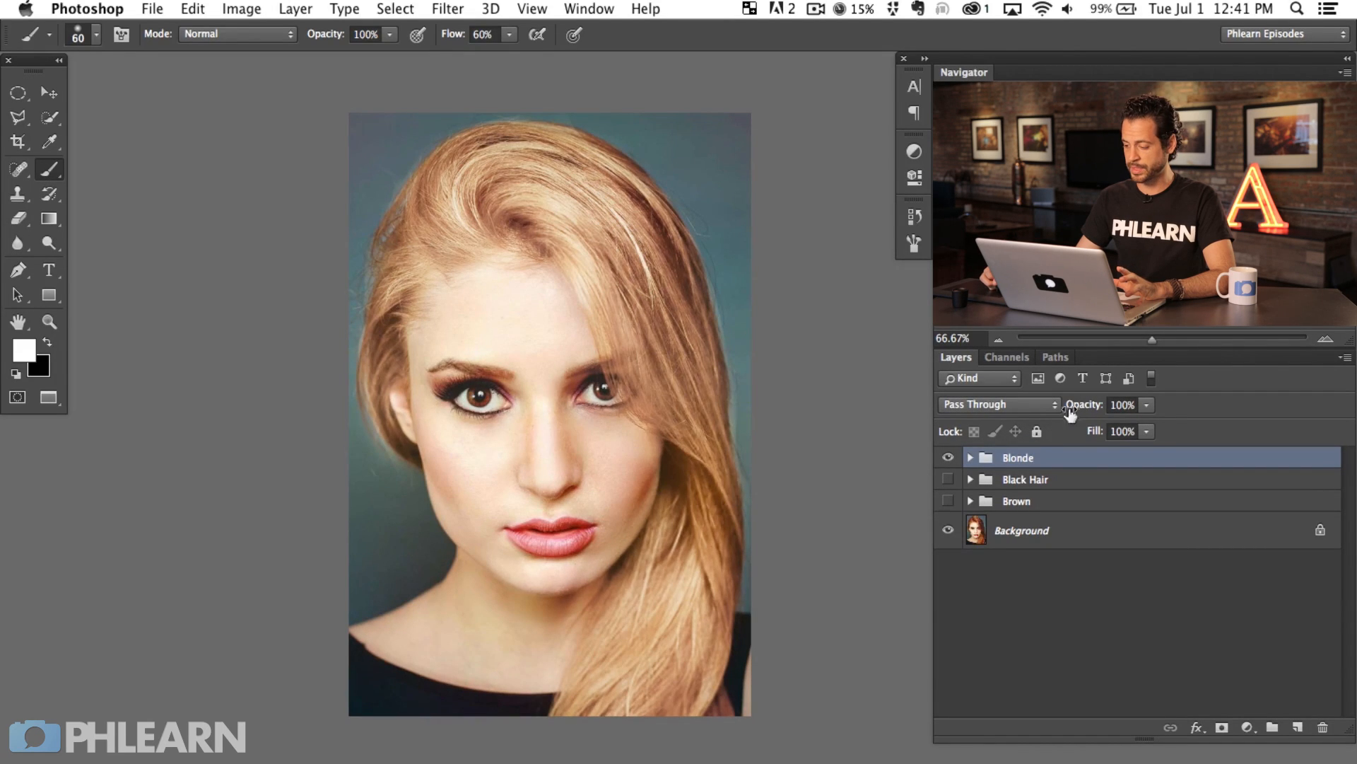
Lower the Blonde group's opacity to 84% and compare it with the original by switching the group off and on.
left_click_drag(1091, 406, 1076, 407)
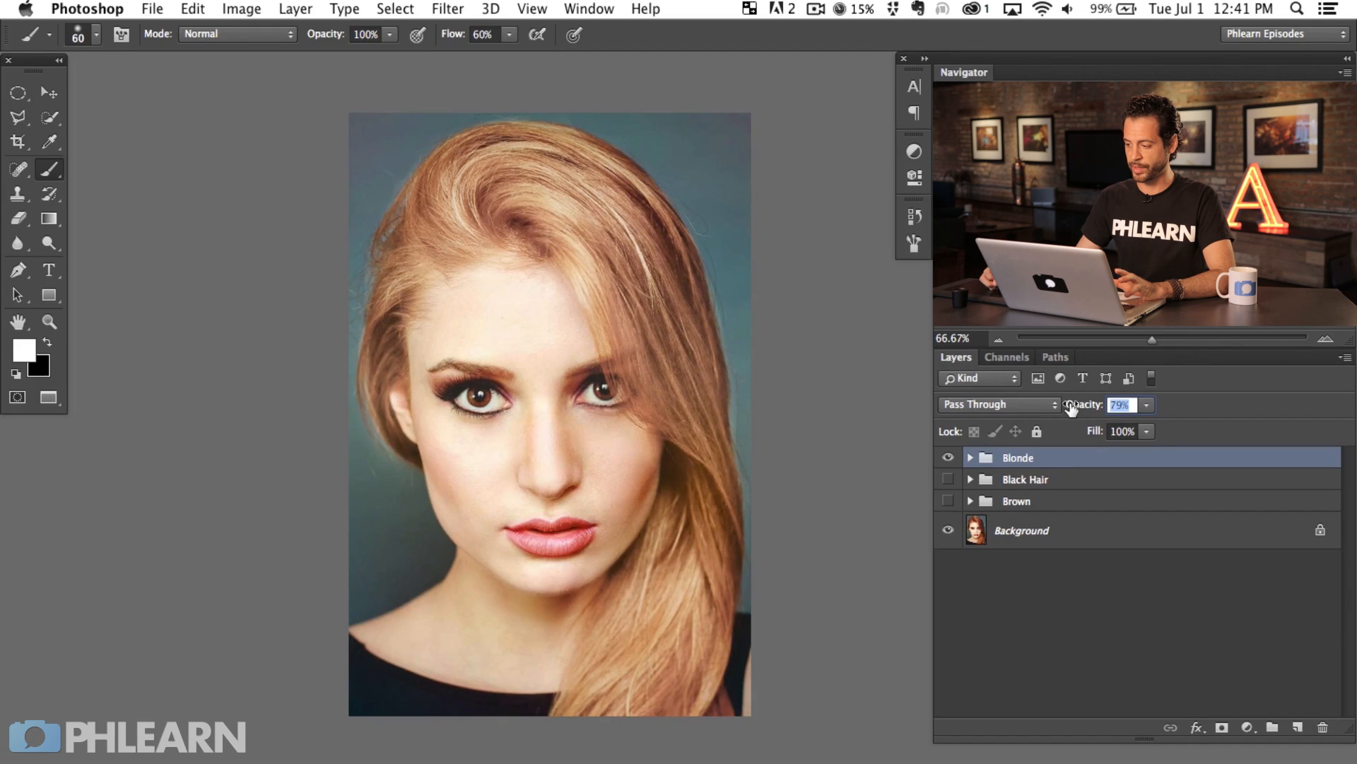
left_click(948, 461)
left_click(949, 459)
left_click(950, 458)
left_click(951, 458)
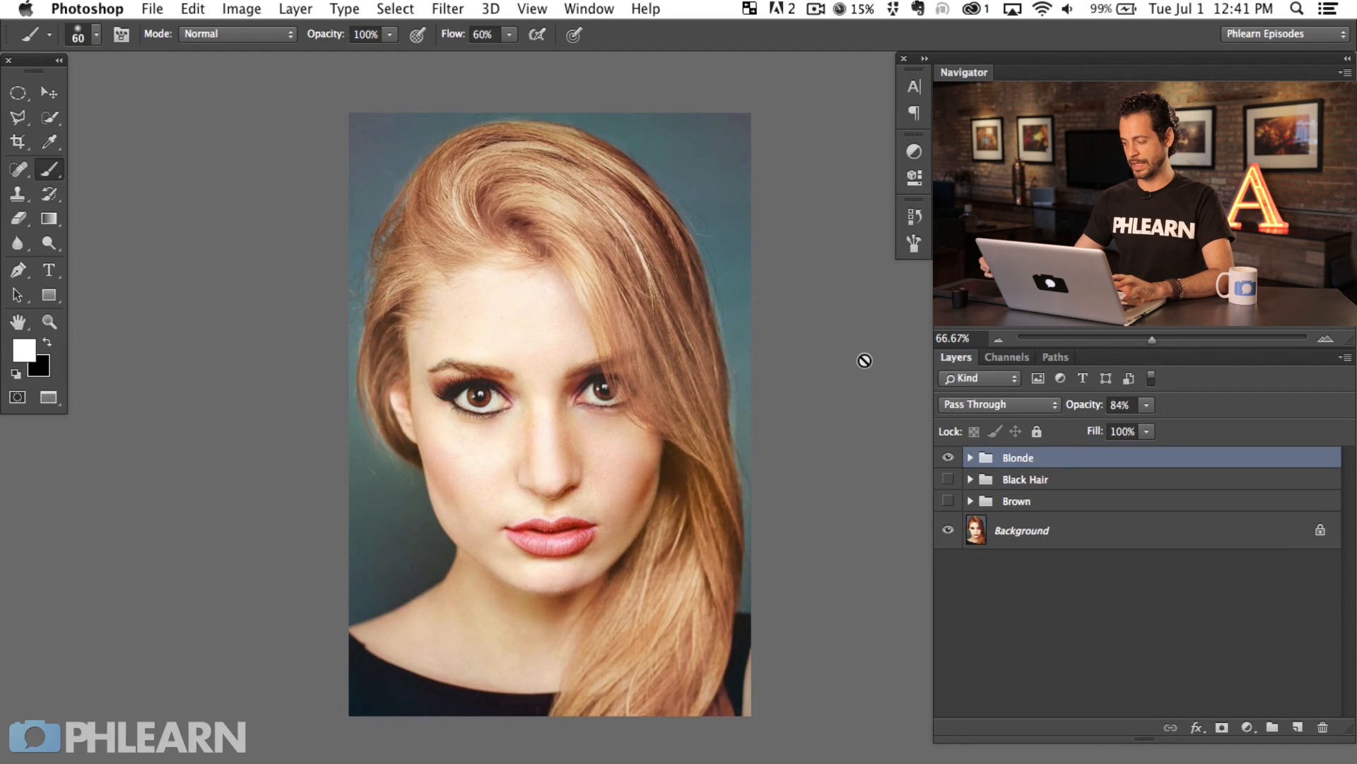